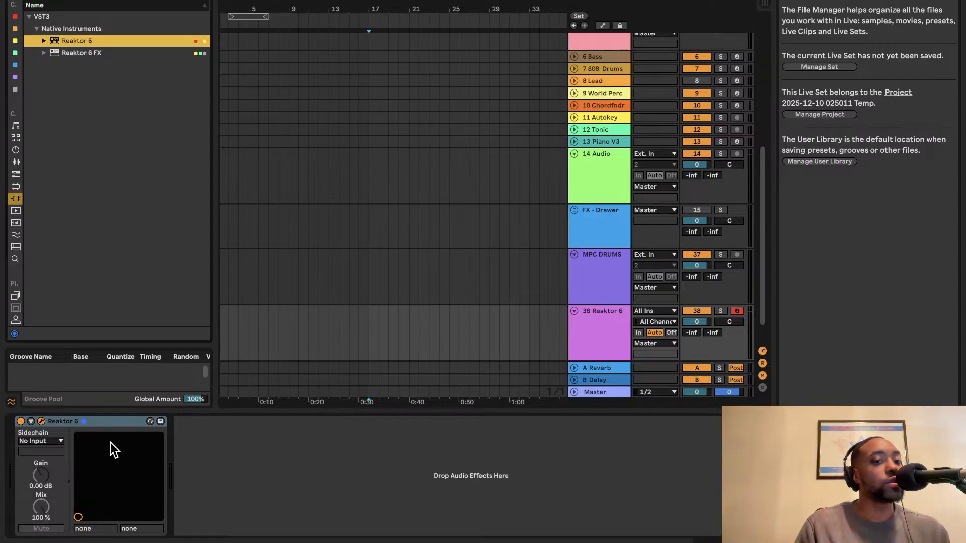
- Duplicate the Bento Box OSC block in the Reaktor structure, place the copy below the original, and wire the Note In Pitch to both oscillators
left_click(42, 421)
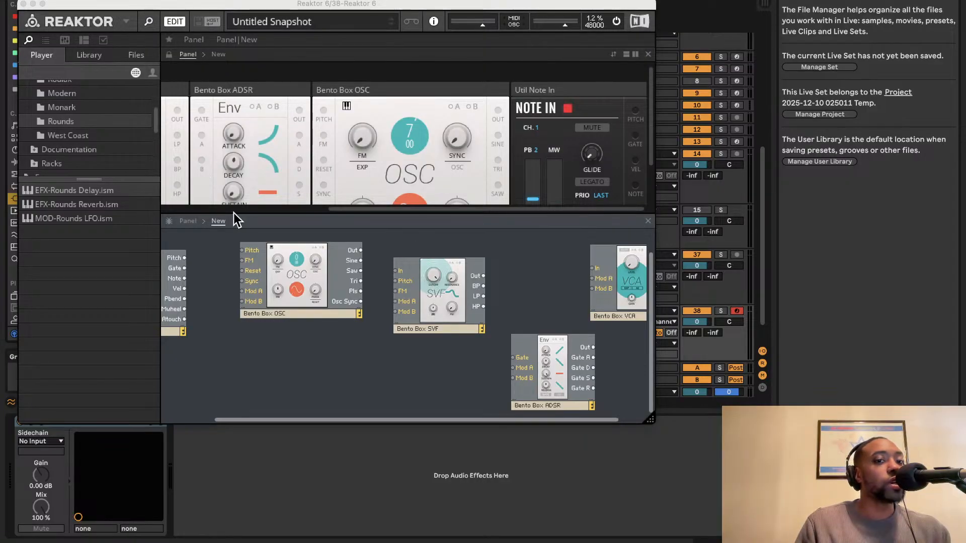
left_click(318, 281)
right_click(318, 281)
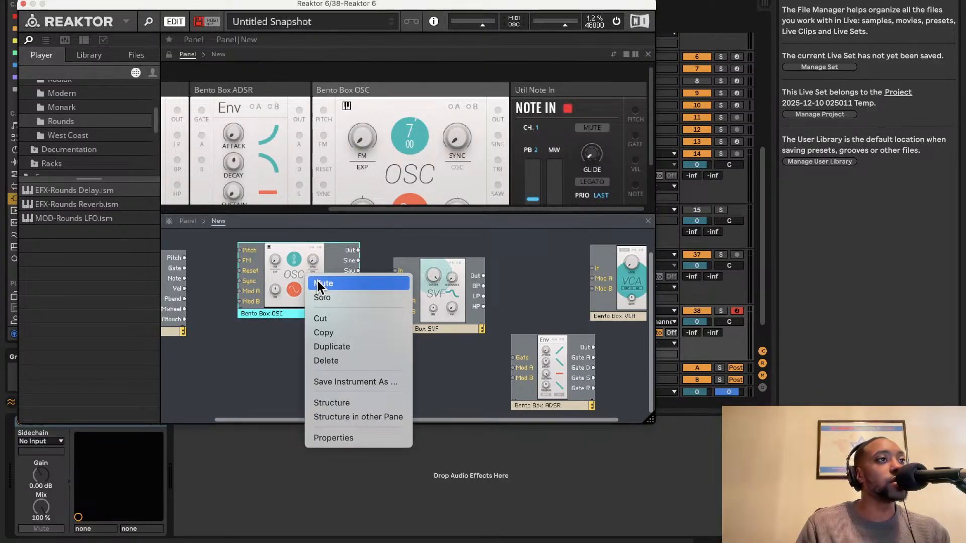
right_click(262, 260)
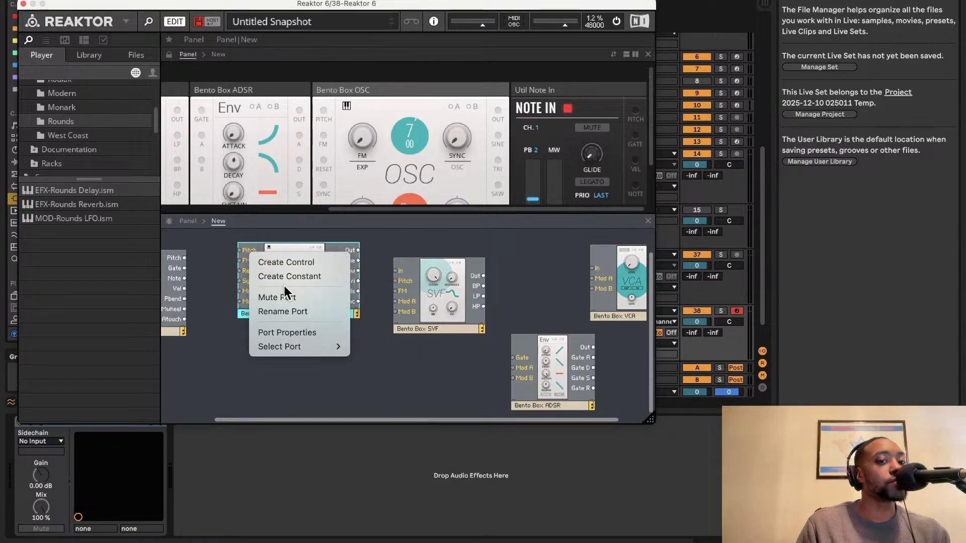
left_click(291, 272)
right_click(279, 265)
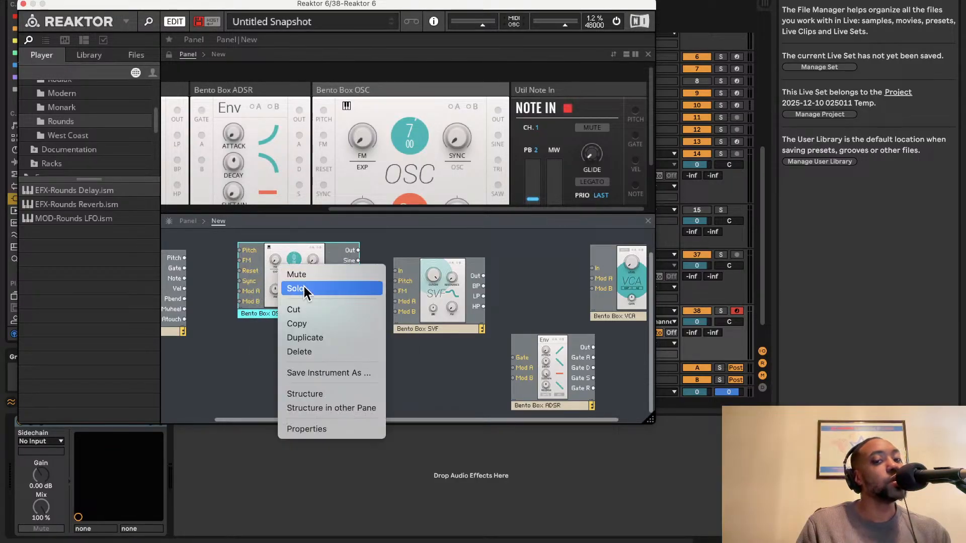
left_click(315, 343)
left_click_drag(312, 297, 315, 387)
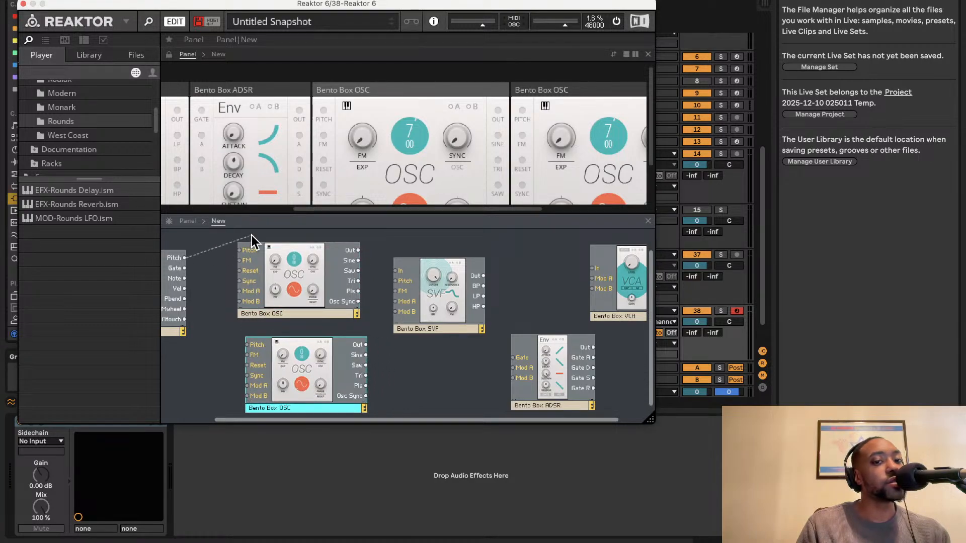
left_click_drag(252, 235, 250, 352)
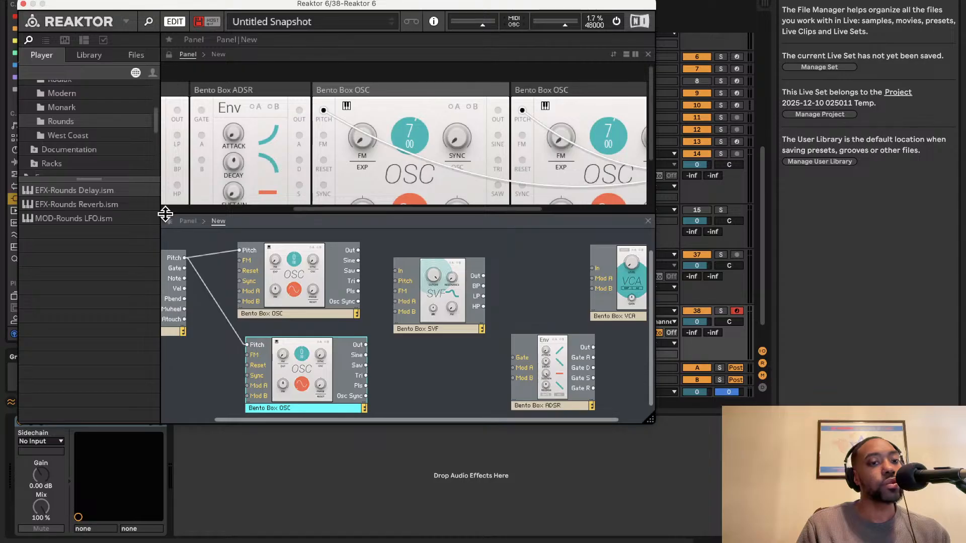
- Add the MIX-Bento Mix block from the Blocks Base Bento Box folder between the oscillators and the SVF, shifting the SVF toward the VCA
scroll(80, 116, "up", 3)
left_click(65, 140)
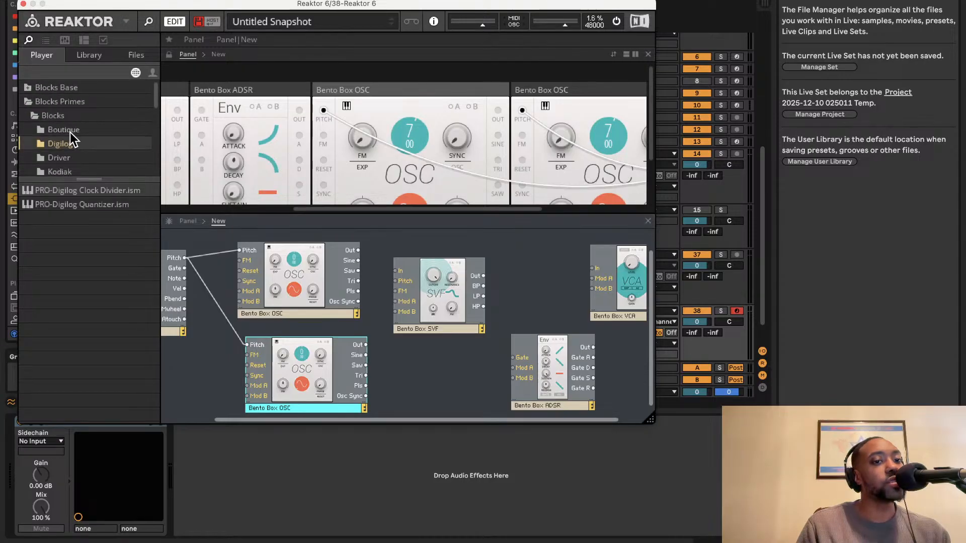
left_click(71, 115)
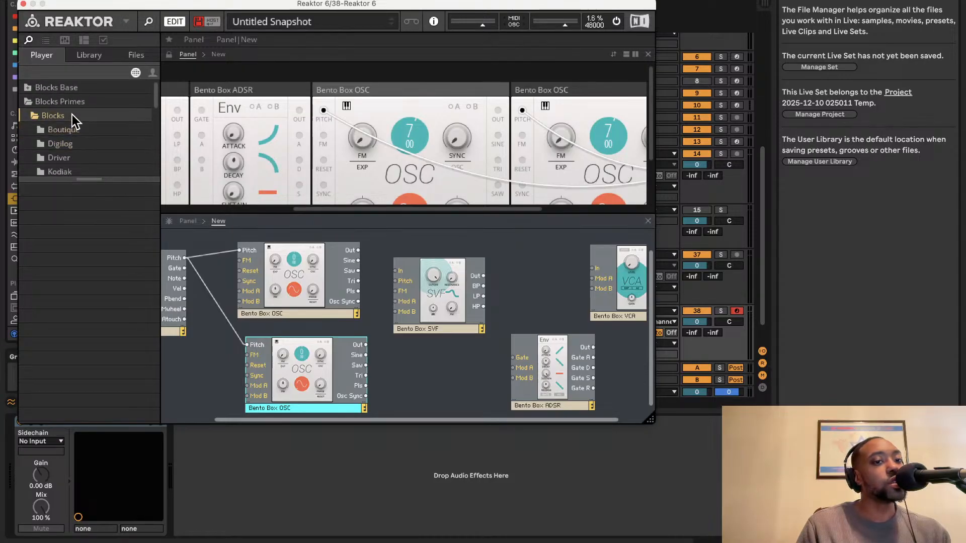
left_click(31, 89)
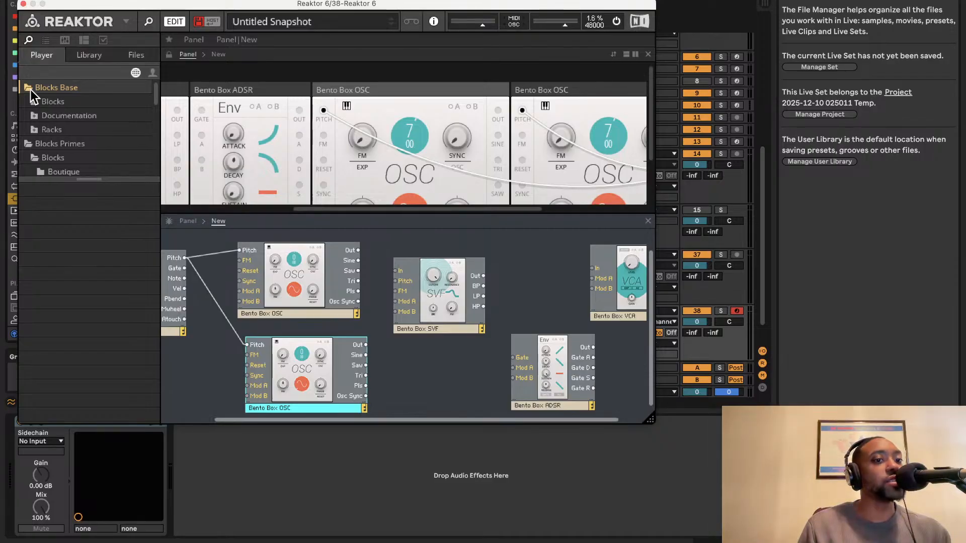
left_click(30, 90)
left_click(23, 86)
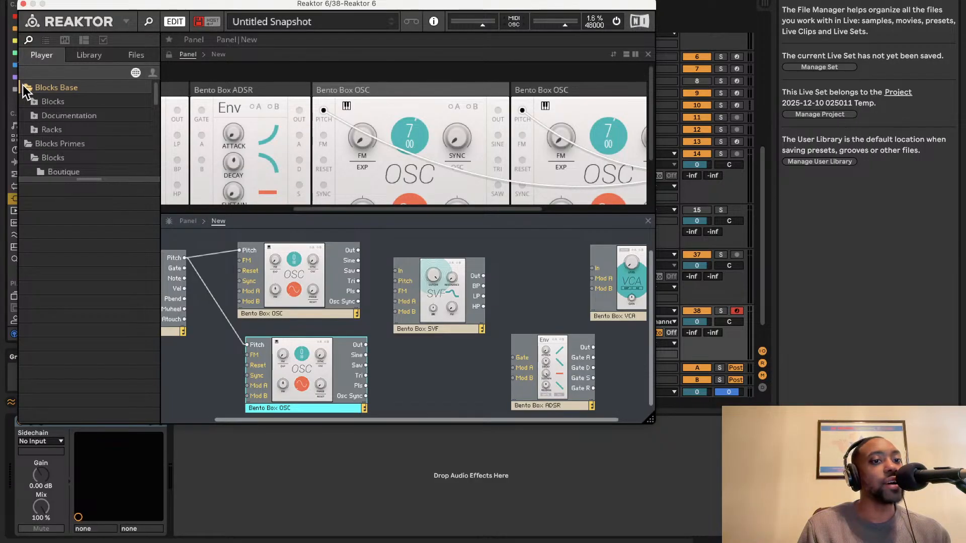
left_click(33, 101)
left_click(50, 116)
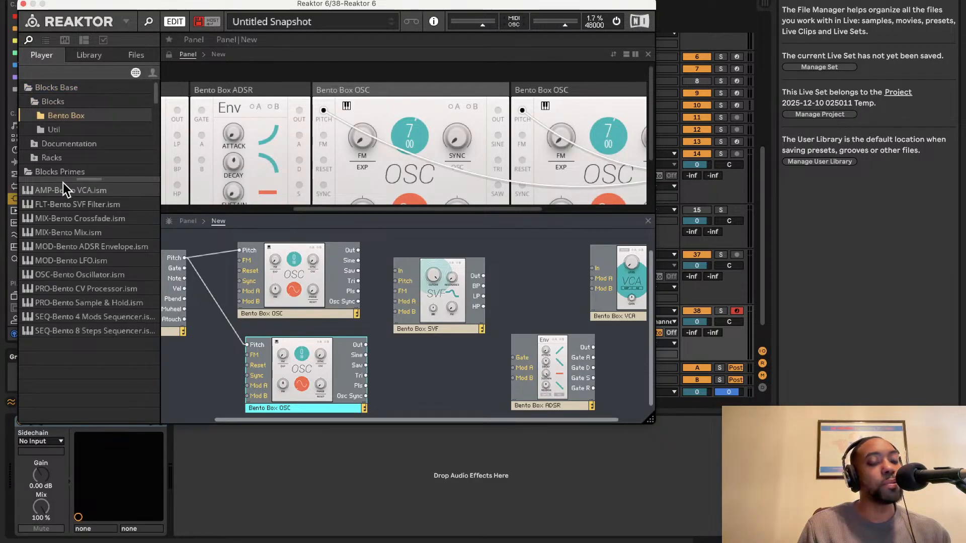
left_click_drag(92, 230, 541, 304)
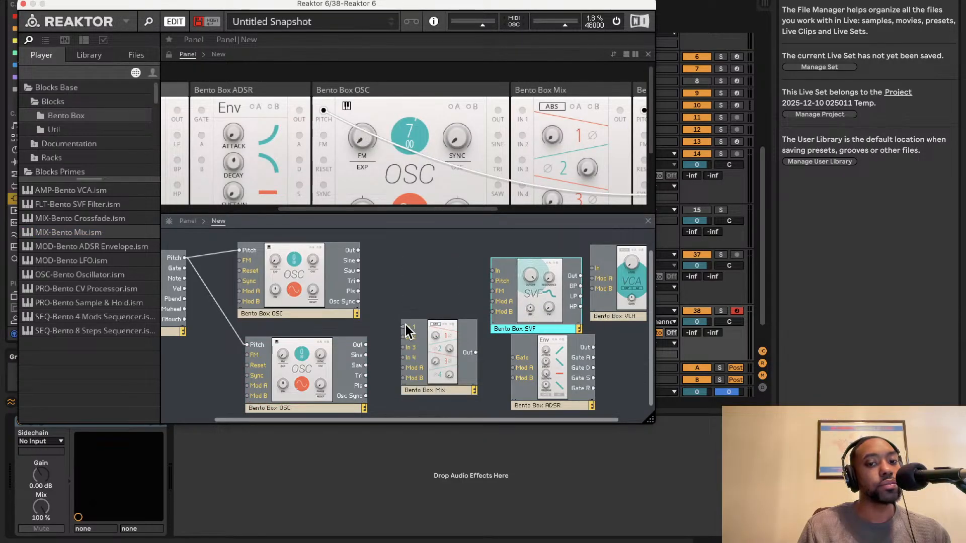
- Connect the two oscillators' Out ports to the mixer's In 1 and In 2, and the mixer's Out to the SVF's In
left_click_drag(405, 327, 358, 251)
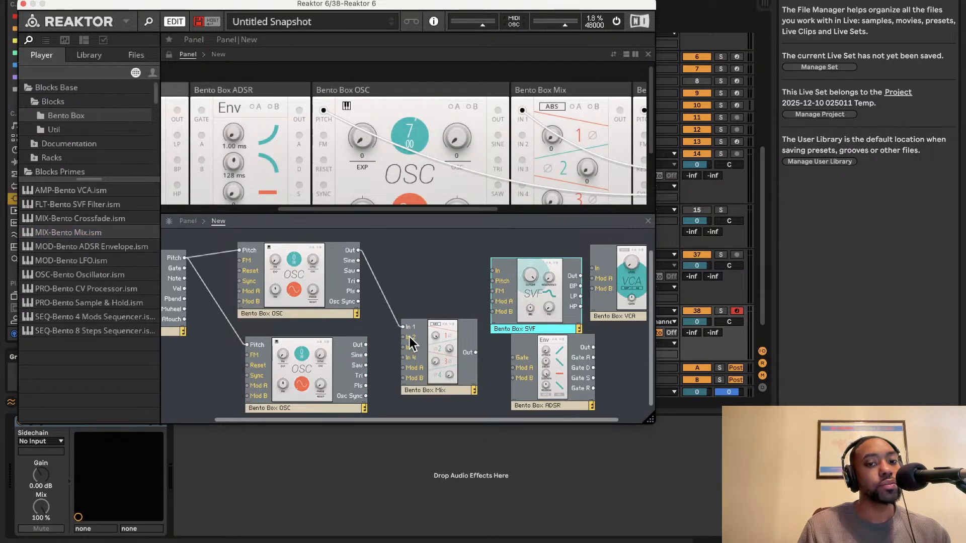
left_click_drag(404, 337, 361, 346)
left_click_drag(416, 336, 472, 274)
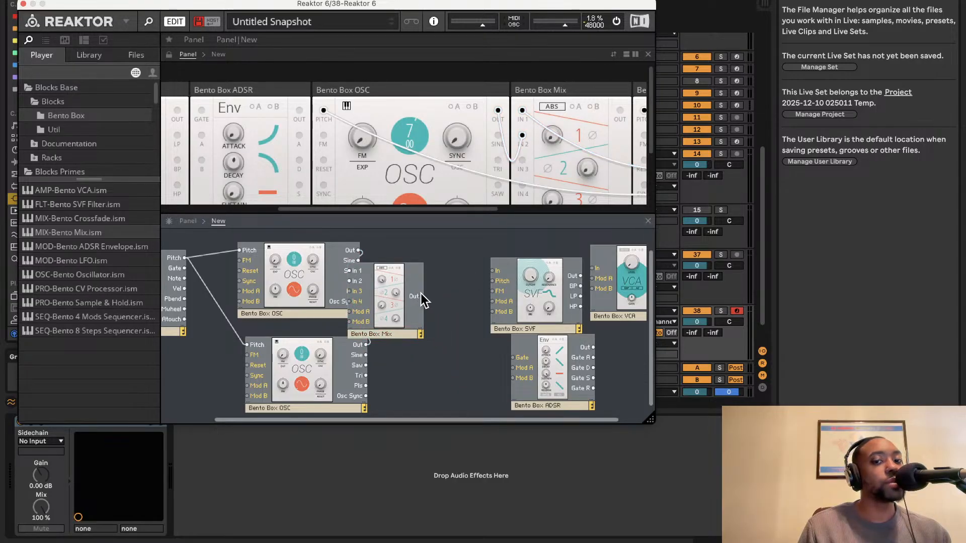
left_click_drag(422, 296, 473, 277)
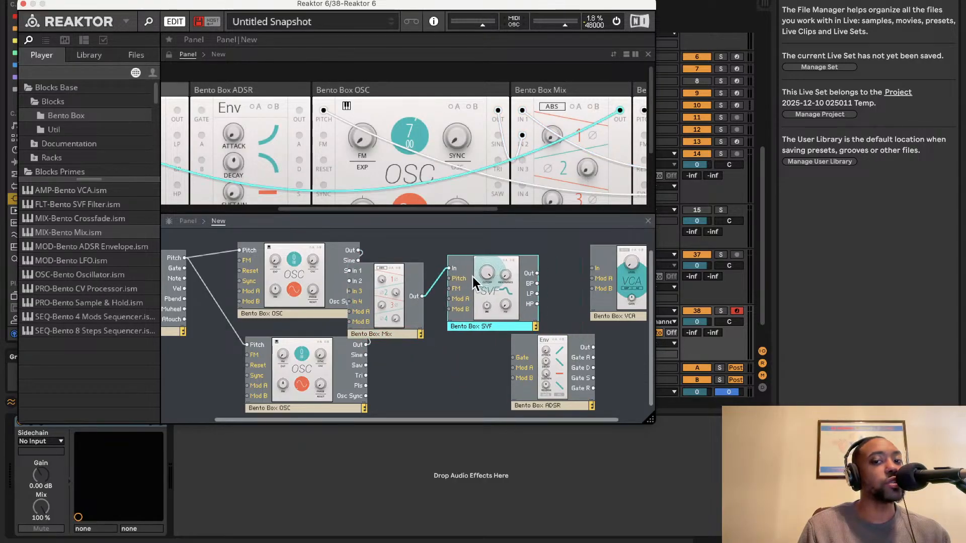
- Connect the SVF's Out to the VCA's In, and the VCA's Out to both Out 1 and Out 2
left_click_drag(532, 273, 594, 269)
scroll(603, 271, "up", 2)
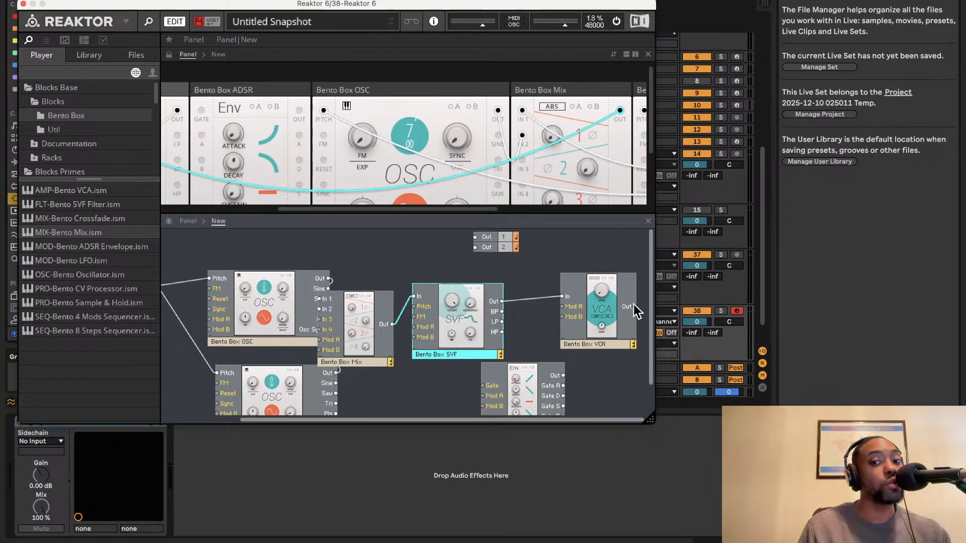
left_click_drag(636, 306, 476, 238)
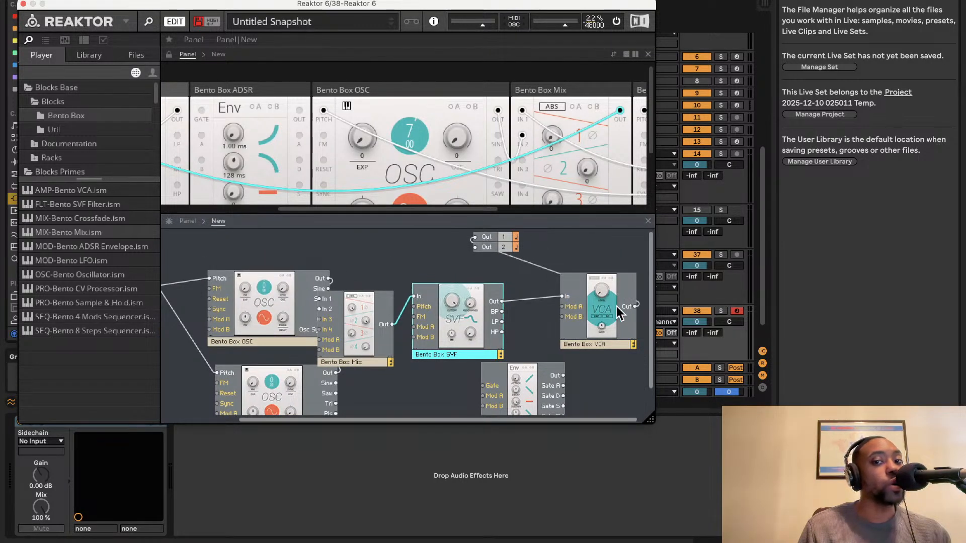
left_click_drag(636, 307, 463, 249)
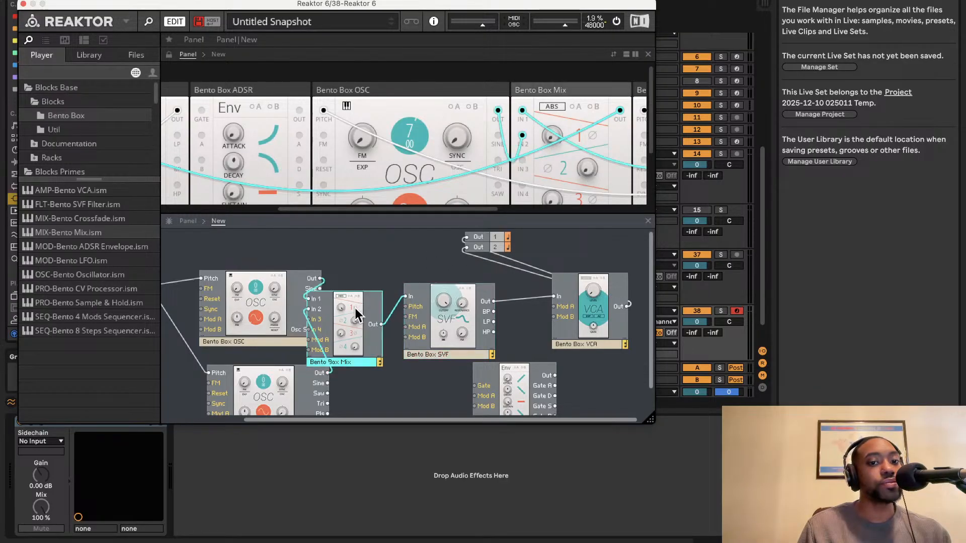
- Position the Bento Box Mix block between the first oscillator and the SVF, and adjust the mixer's channel levels, with channel 2 at 28.2
left_click_drag(355, 308, 373, 301)
left_click(552, 129)
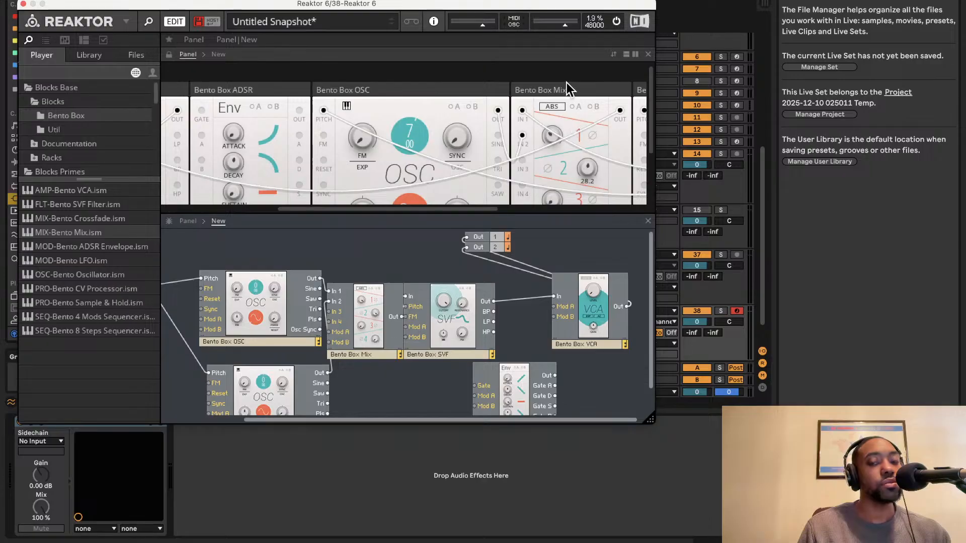
mouse_move(566, 83)
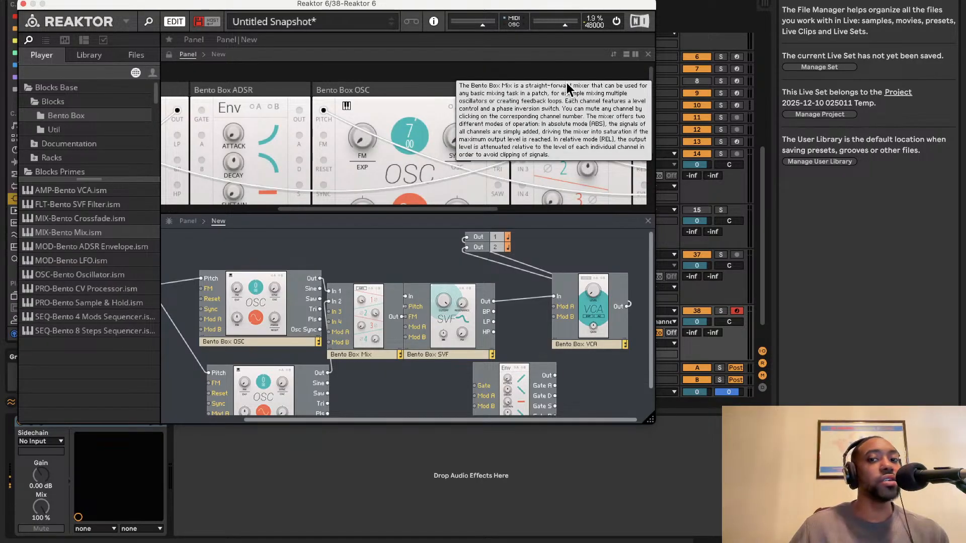
- Connect the Note In Gate to the ADSR's Gate input, and the ADSR's Out to the VCA's Mod A
scroll(576, 328, "down", 2)
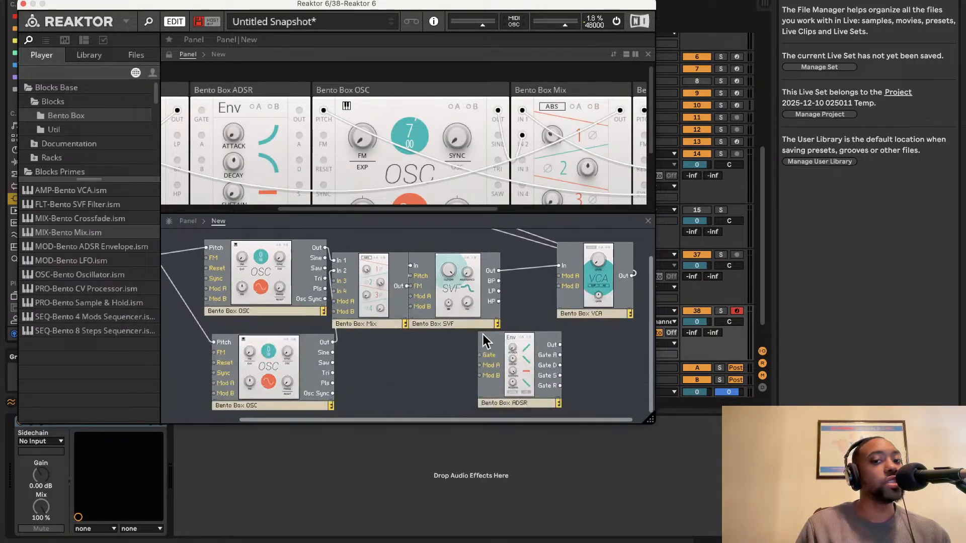
scroll(230, 319, "left", 4)
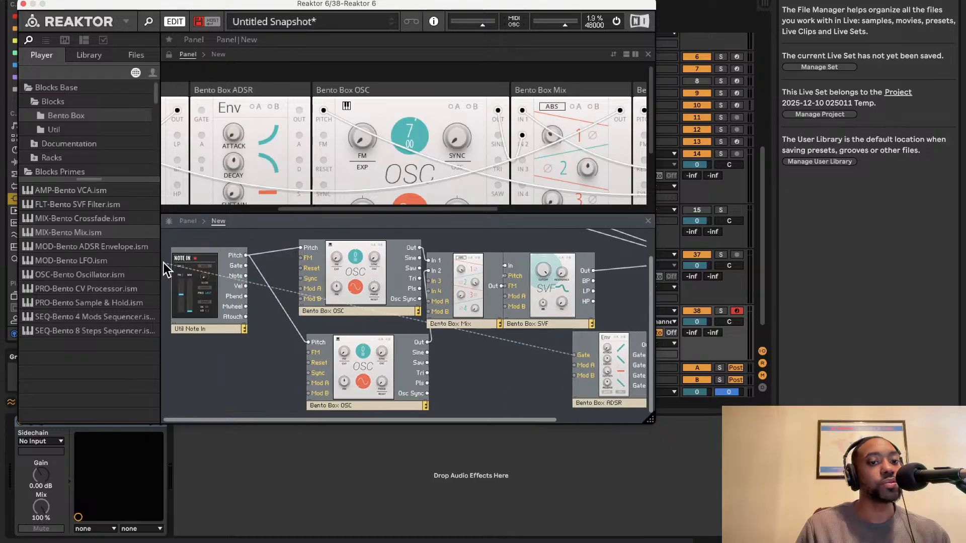
scroll(484, 264, "right", 4)
scroll(484, 265, "up", 2)
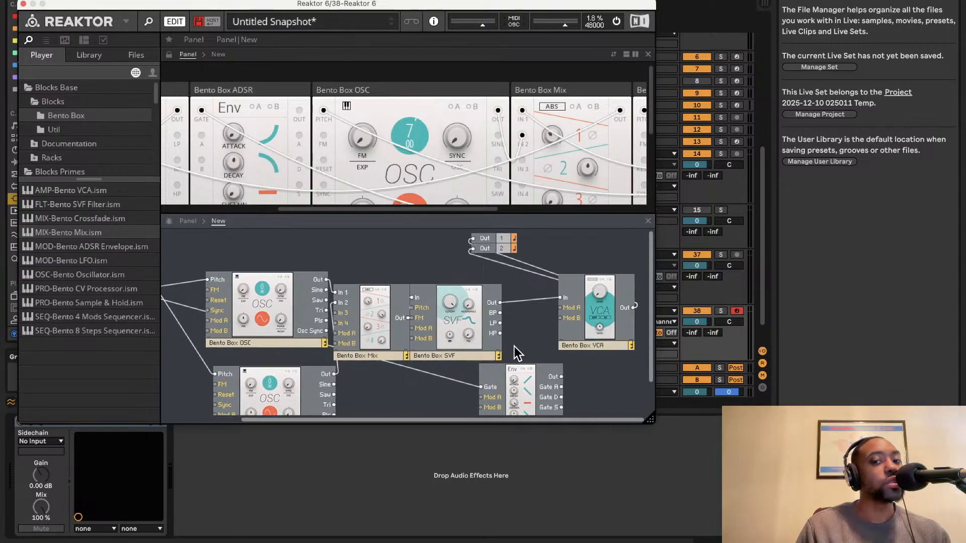
left_click_drag(562, 377, 571, 309)
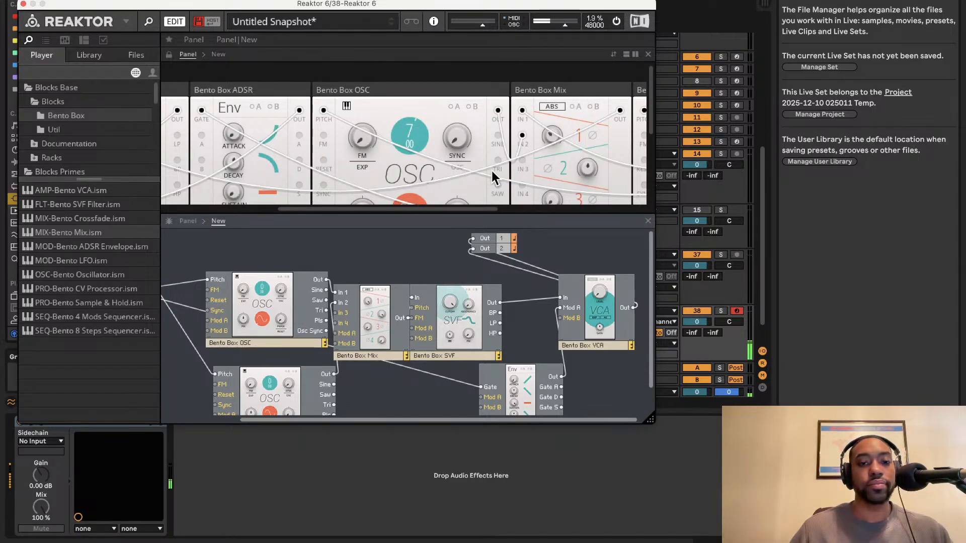
left_click_drag(234, 163, 234, 163)
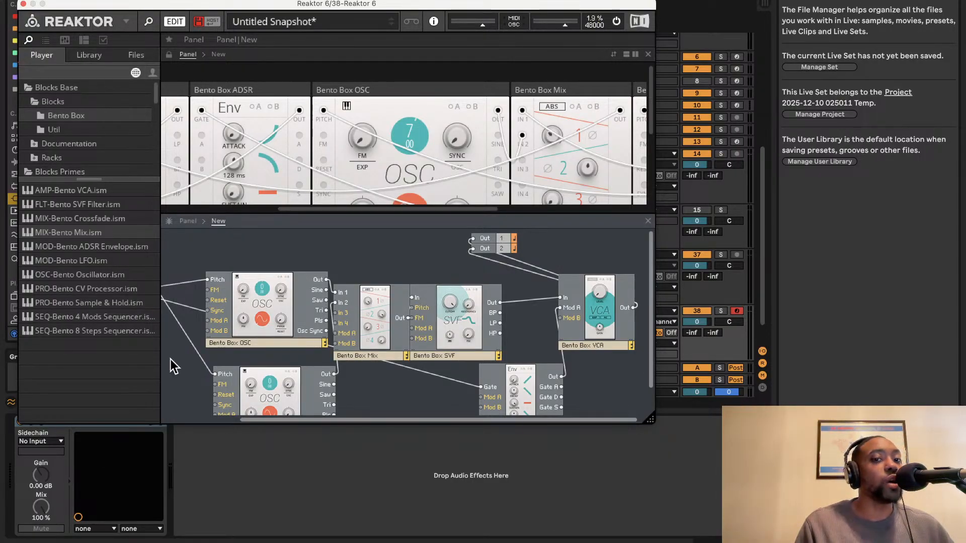
- Enlarge the panel view and arrange both Bento Box OSC panels side by side in a row above the other blocks
left_click_drag(299, 215, 334, 302)
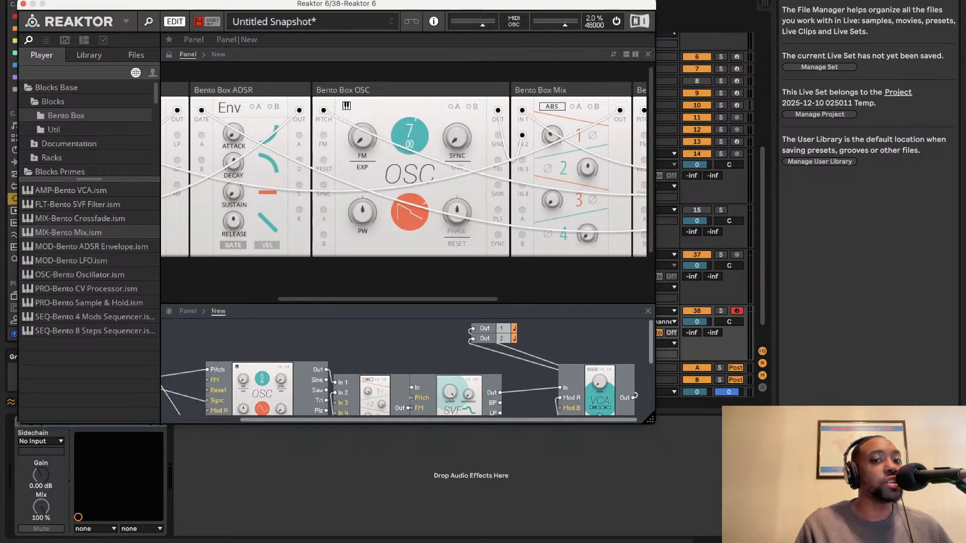
scroll(384, 151, "left", 5)
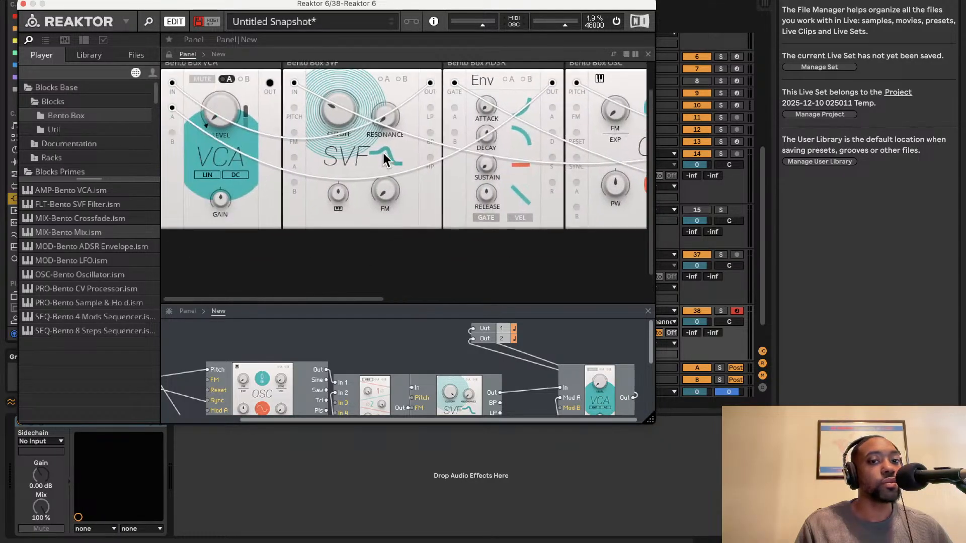
scroll(384, 160, "right", 10)
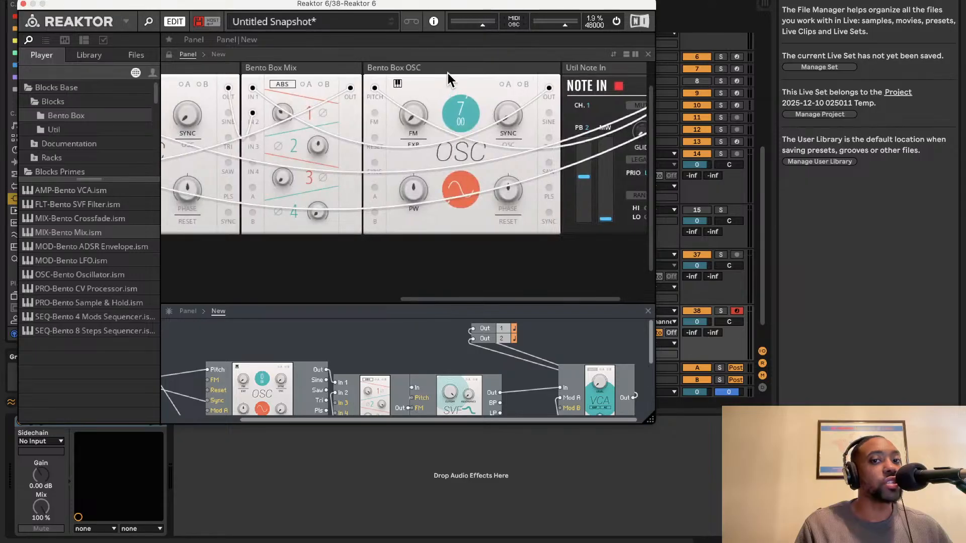
left_click_drag(203, 93, 239, 59)
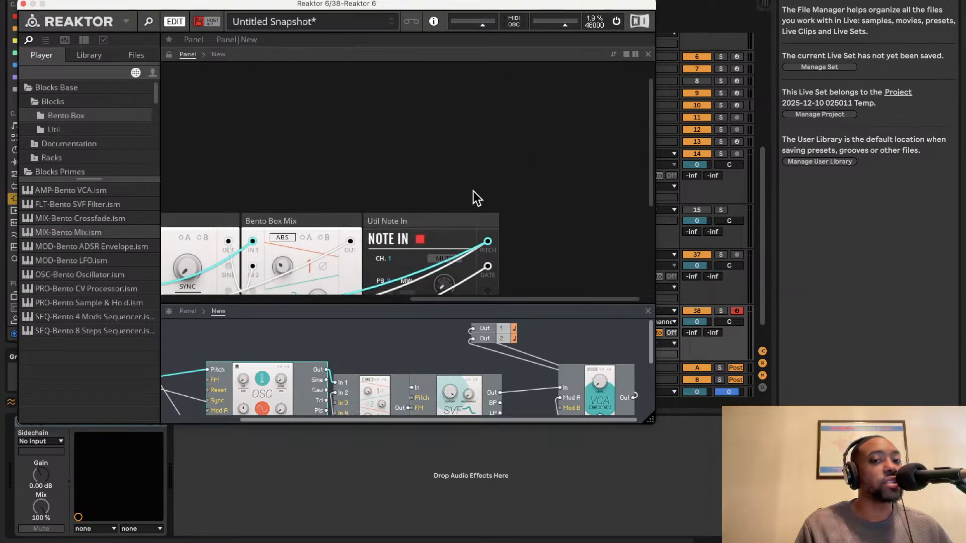
scroll(473, 192, "down", 5)
scroll(473, 191, "left", 4)
scroll(473, 193, "left", 6)
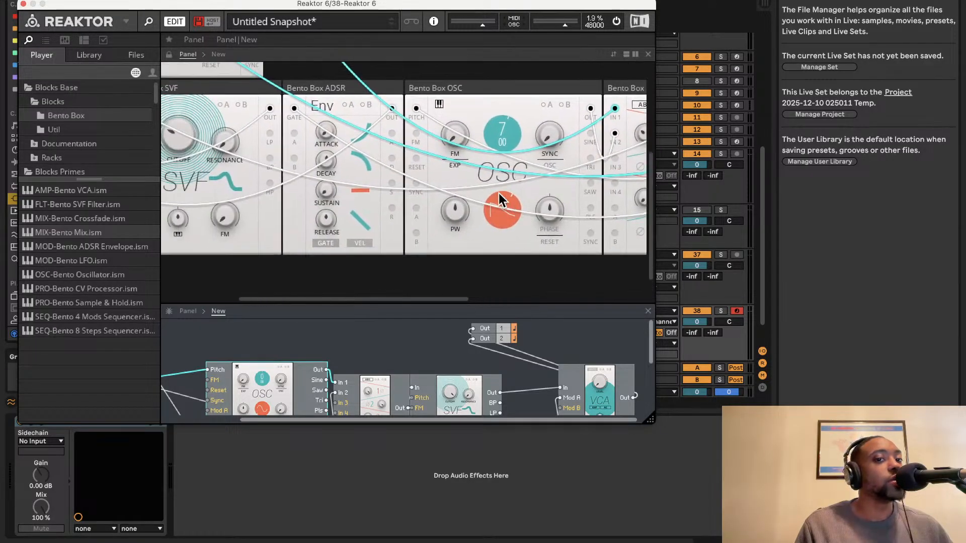
scroll(499, 194, "left", 3)
scroll(499, 194, "up", 3)
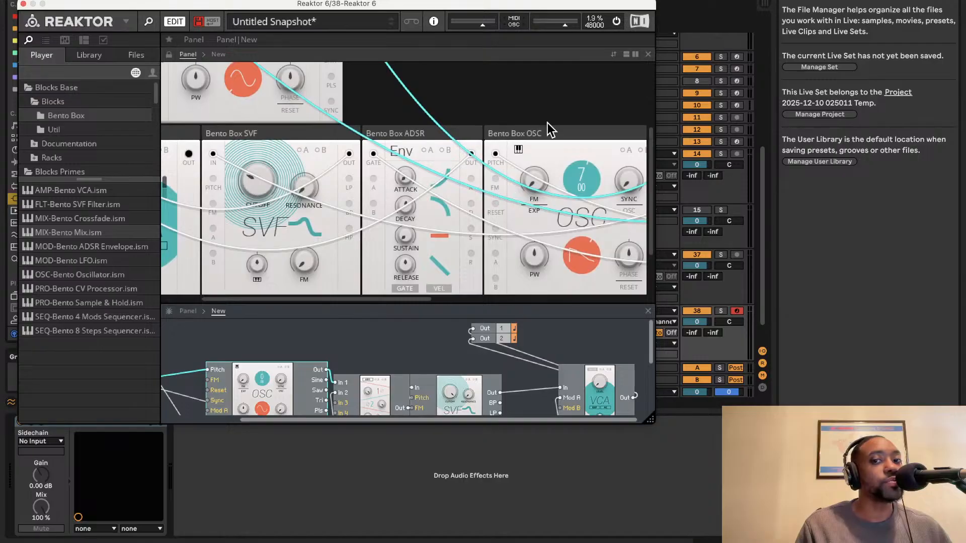
left_click_drag(542, 129, 447, 35)
scroll(385, 290, "up", 3)
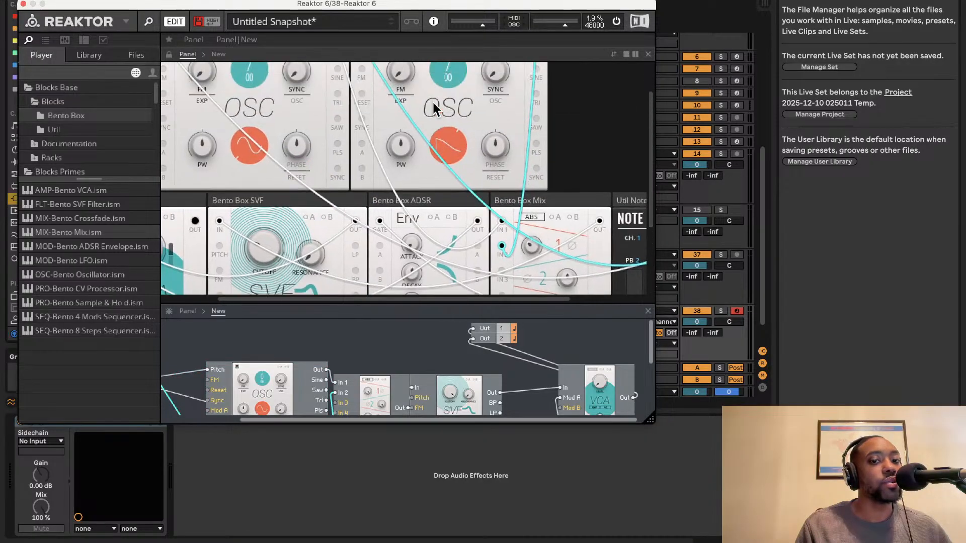
- Enlarge the structure view and rename the two oscillator blocks Bento Box OSC 1 and Bento Box OSC 2
left_click_drag(377, 305, 272, 102)
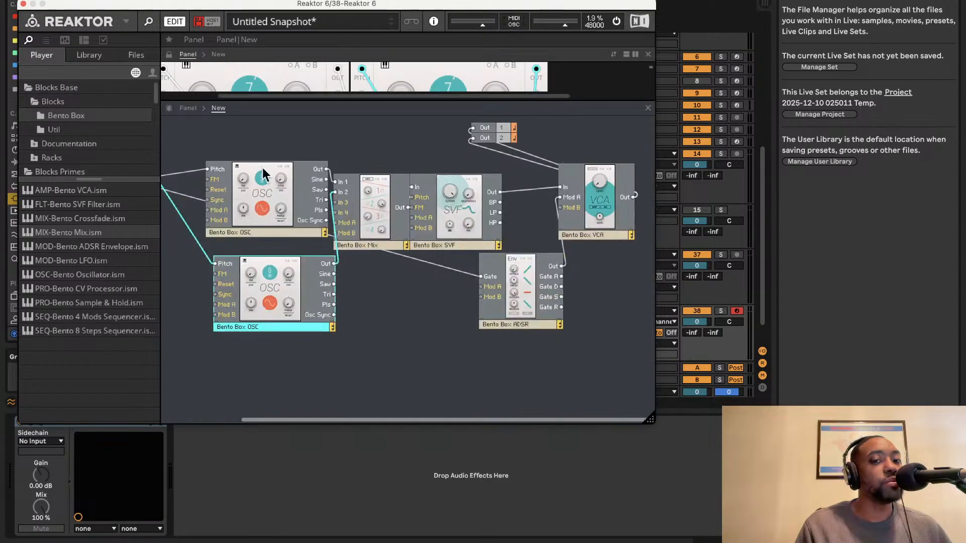
double_click(241, 232)
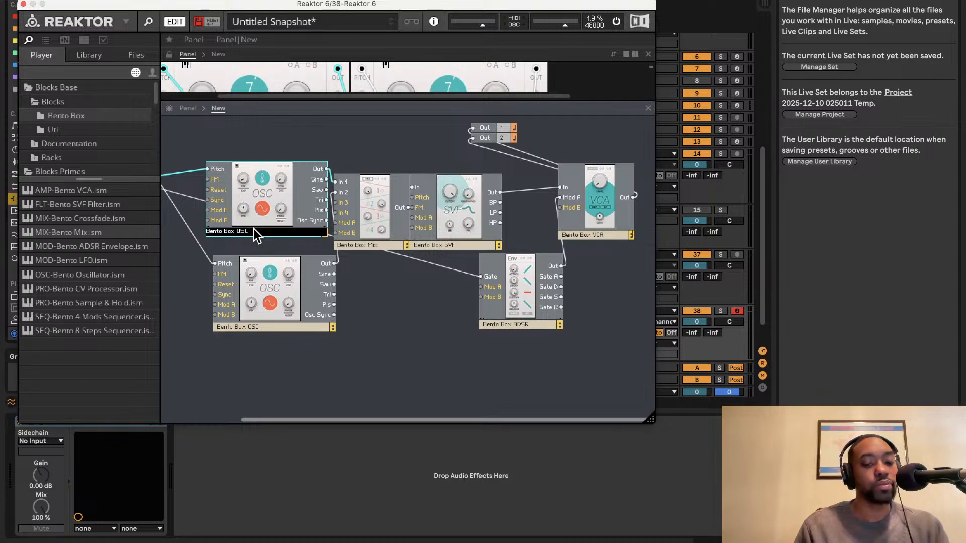
double_click(265, 327)
type("2")
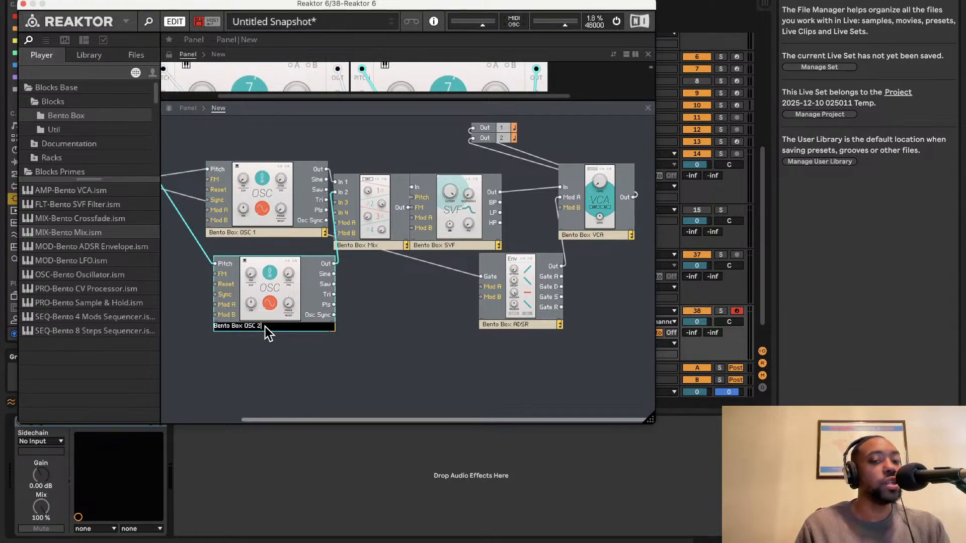
- Enlarge the Reaktor window and its panel view so both oscillator panels and the blocks below them can be reached
left_click(358, 343)
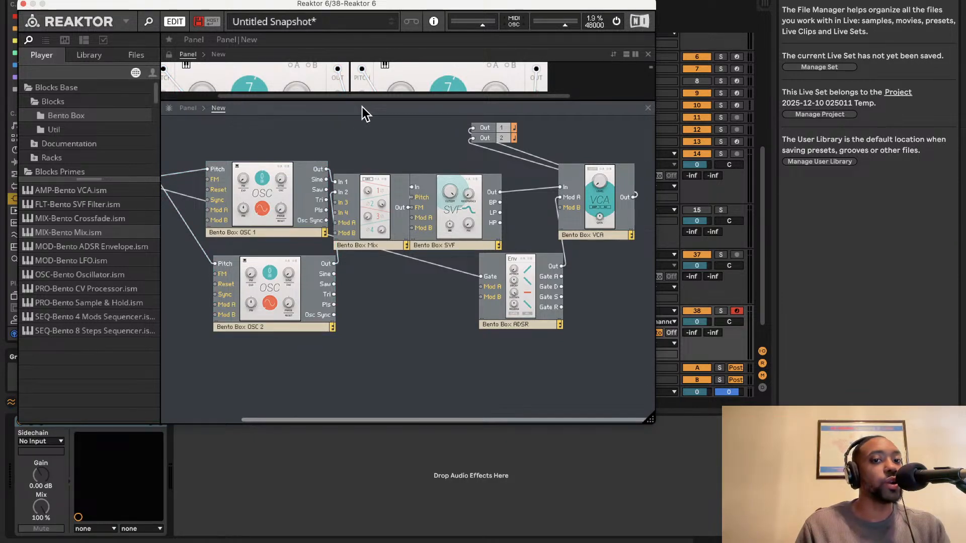
left_click_drag(650, 419, 681, 515)
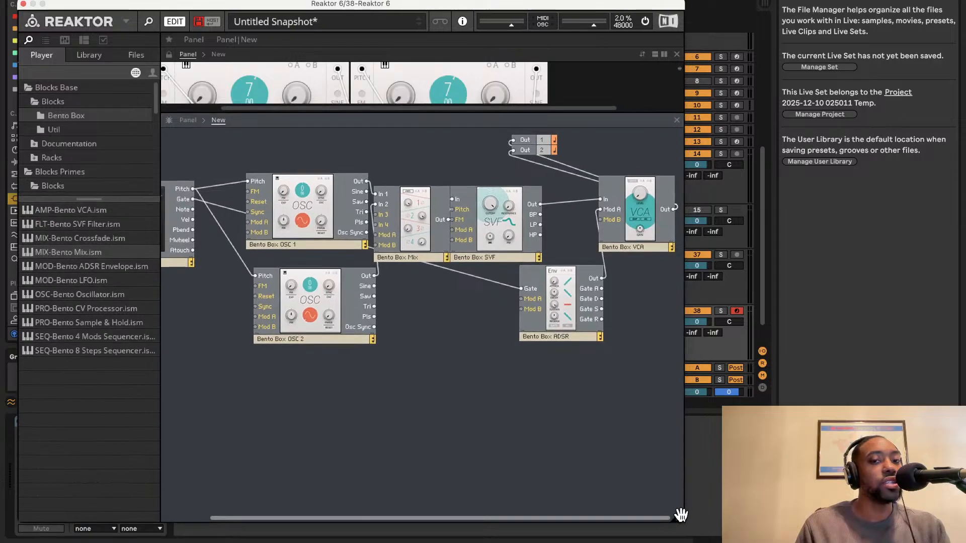
left_click_drag(390, 113, 414, 297)
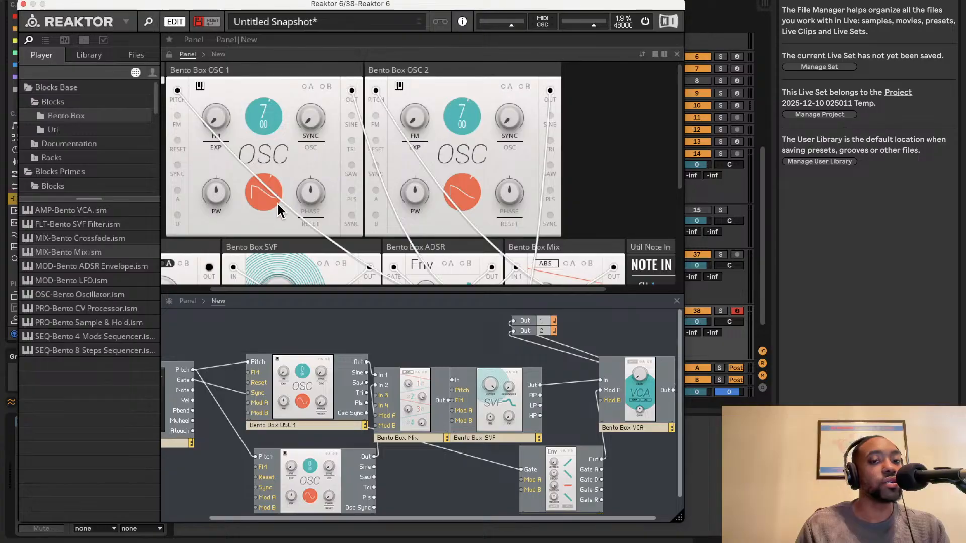
left_click(267, 187)
left_click(470, 191)
left_click(467, 196)
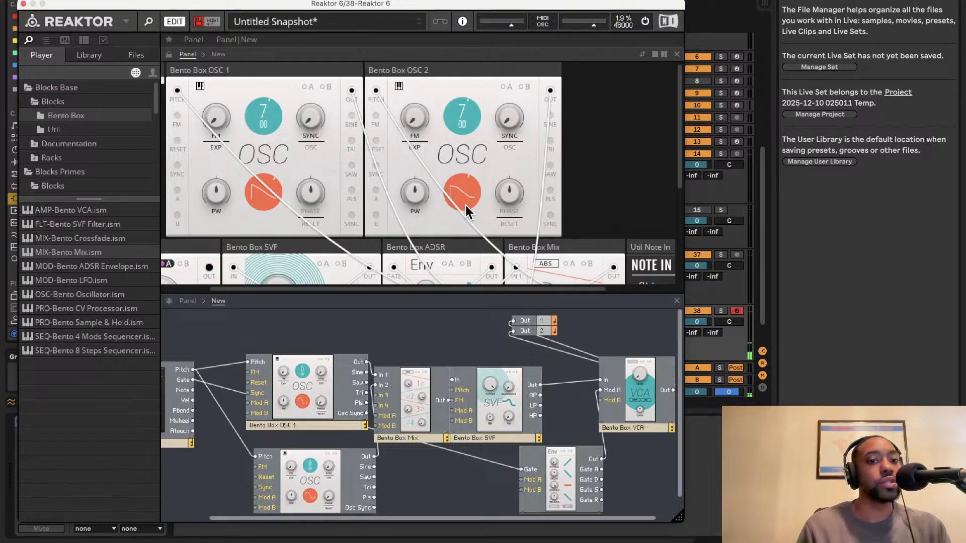
scroll(466, 205, "down", 5)
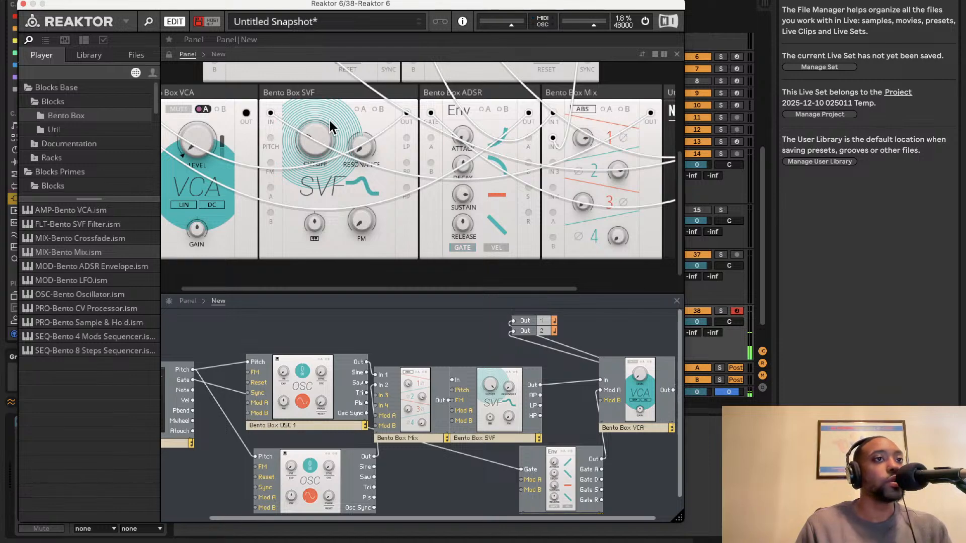
- Hide the plug-in window and reopen the Reaktor 6 window from its track device
key("super+alt+p")
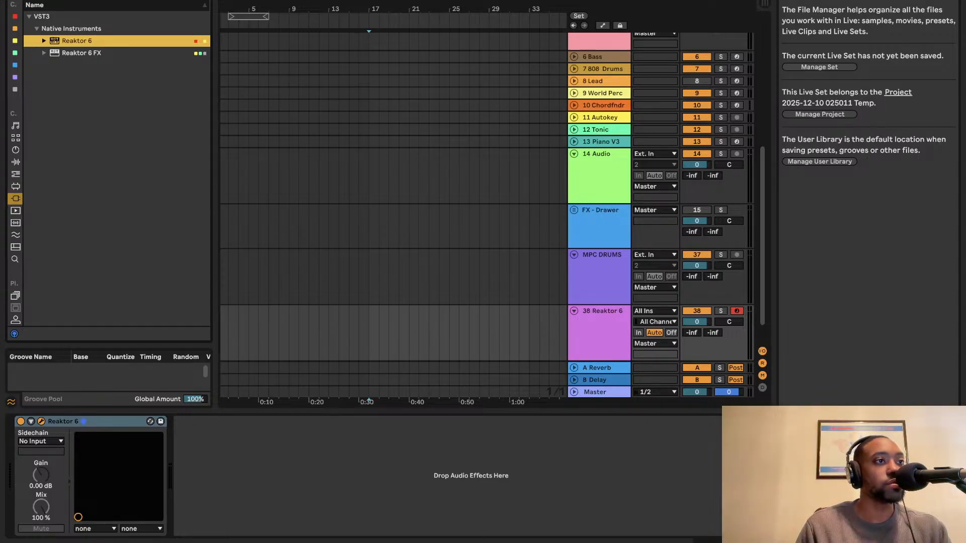
left_click(42, 422)
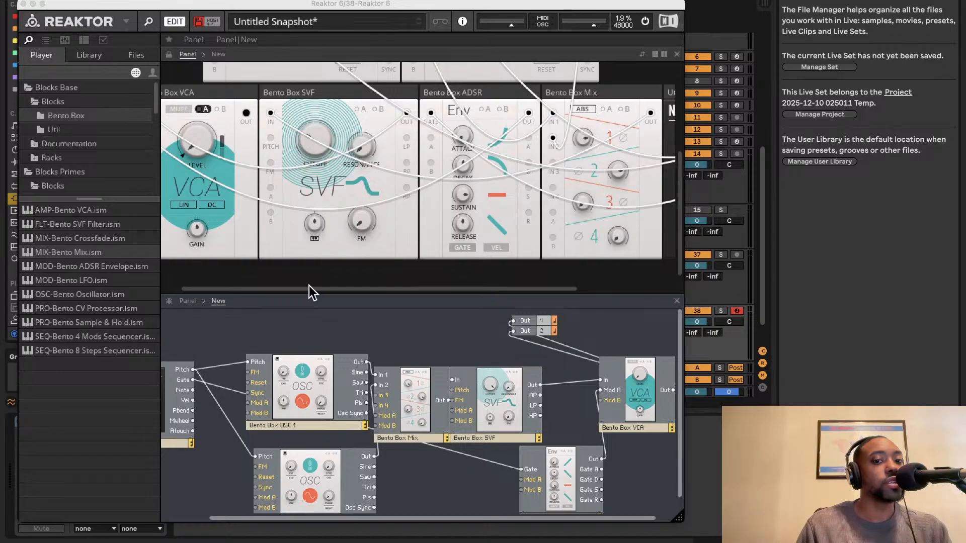
- Give the structure view more height and add a Bento Box LFO below the second oscillator block
left_click_drag(308, 290, 306, 129)
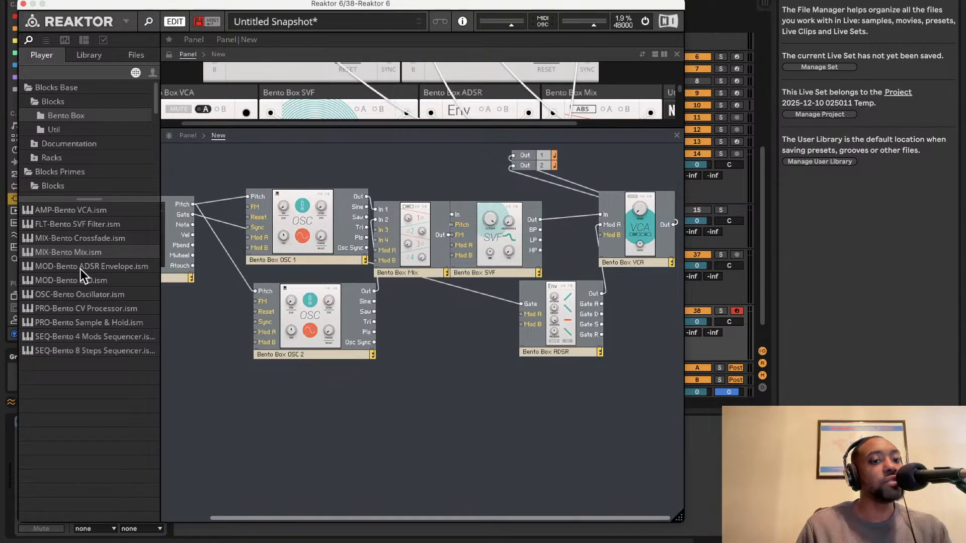
left_click_drag(83, 281, 240, 395)
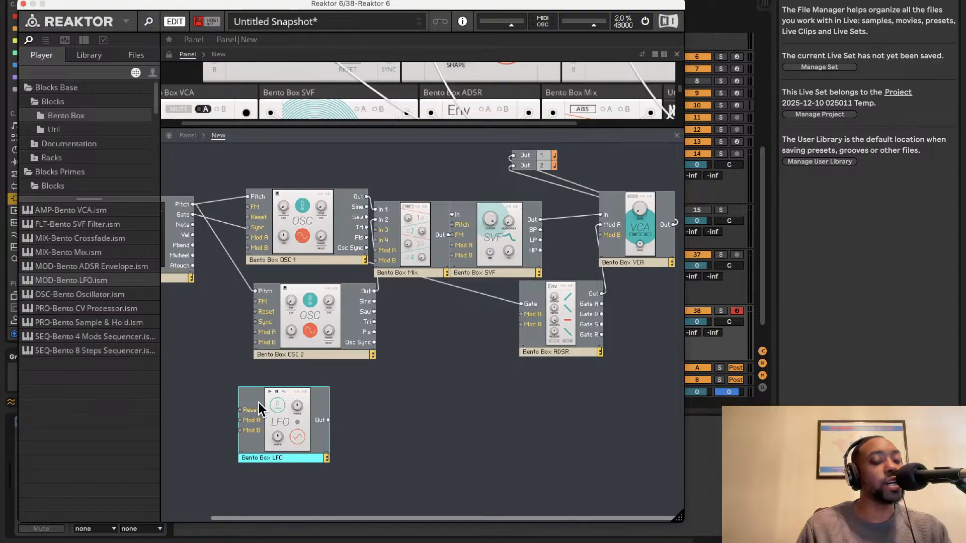
mouse_move(258, 402)
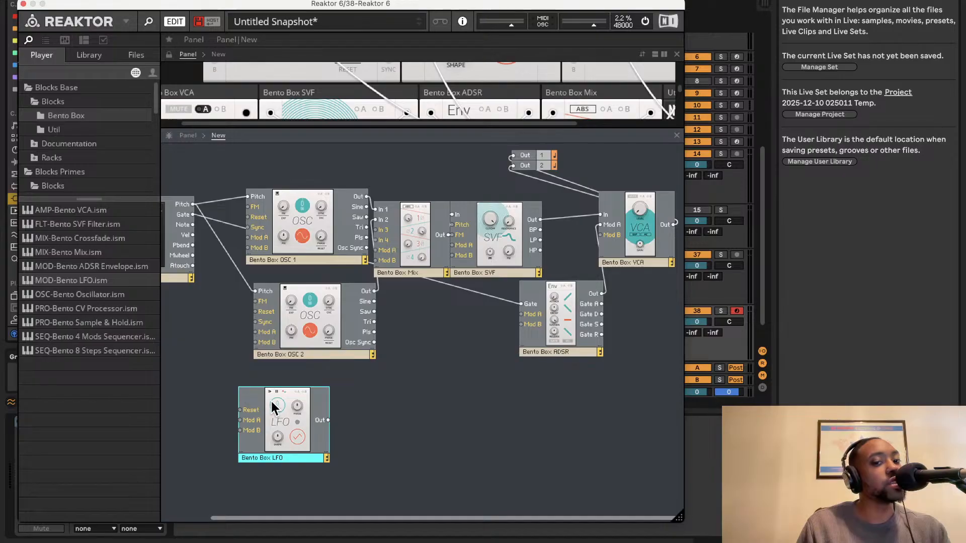
left_click_drag(270, 400, 289, 394)
- Move the LFO block below Util Note In and connect its Out to Mod A of Bento Box OSC 1
scroll(275, 369, "left", 2)
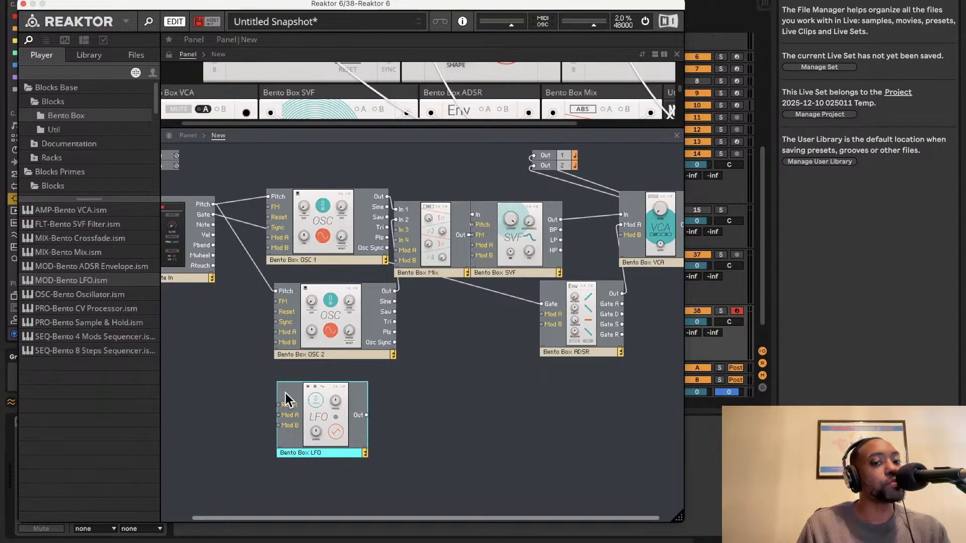
scroll(285, 394, "left", 3)
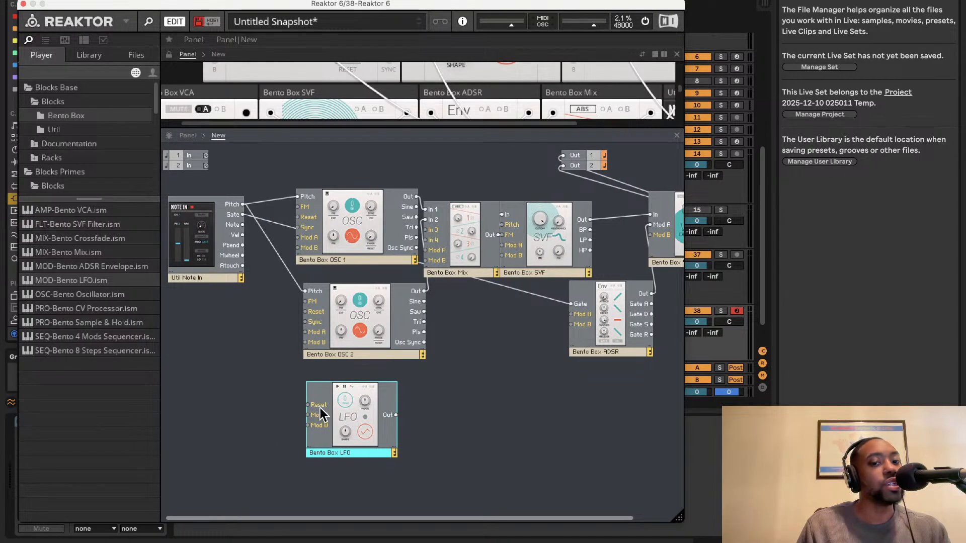
left_click_drag(382, 370, 295, 392)
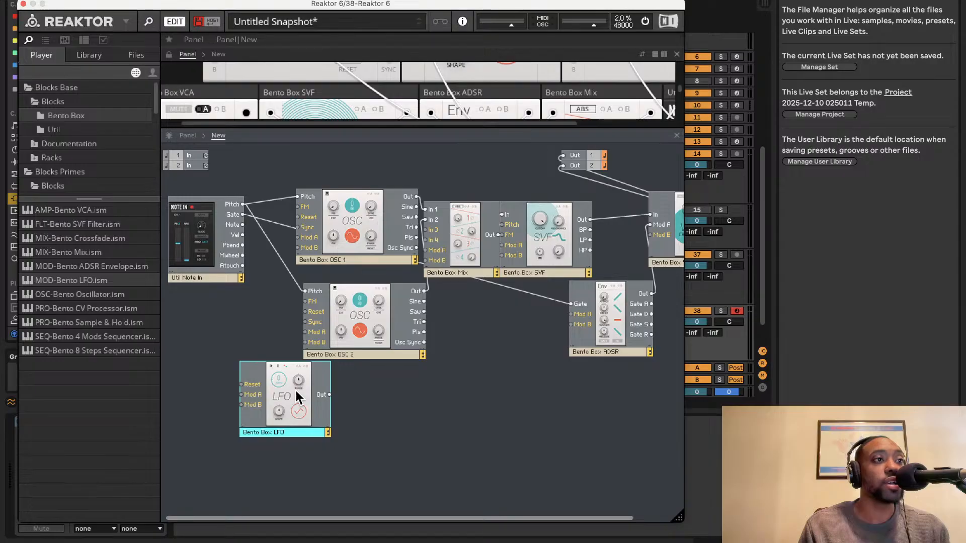
left_click_drag(295, 390, 301, 238)
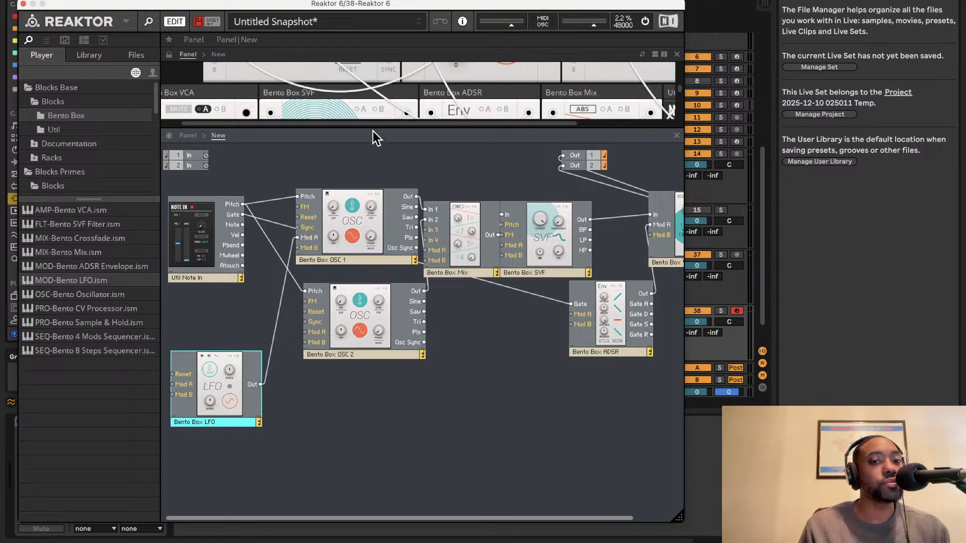
- Enlarge the panel view and look over the VCA, SVF, ADSR and Mix panels and their structure blocks
left_click_drag(371, 129, 389, 229)
scroll(344, 65, "up", 2)
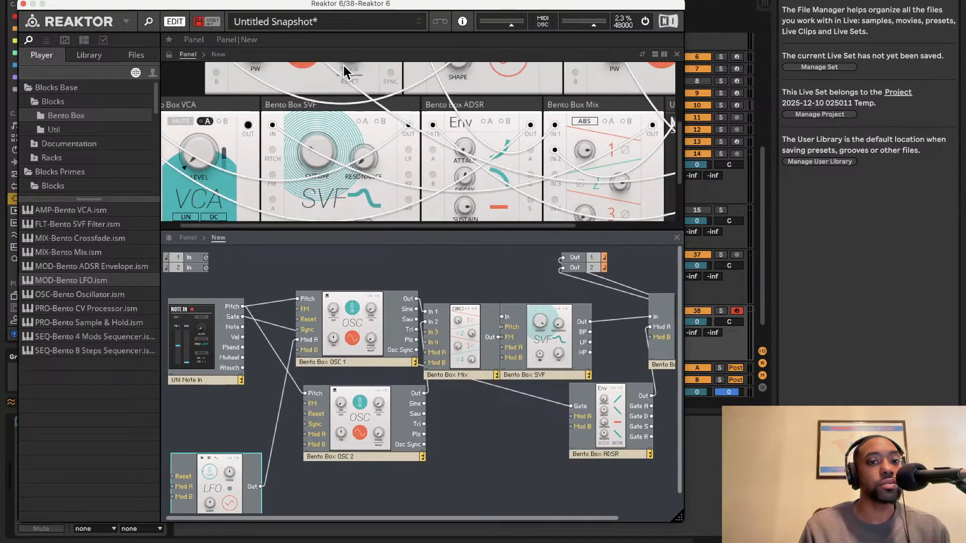
scroll(344, 110, "down", 4)
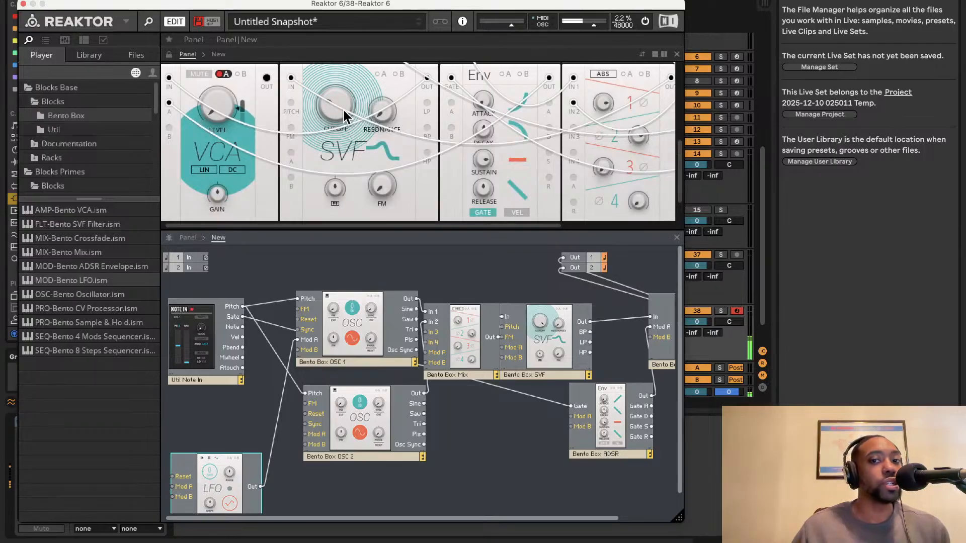
scroll(314, 83, "right", 2)
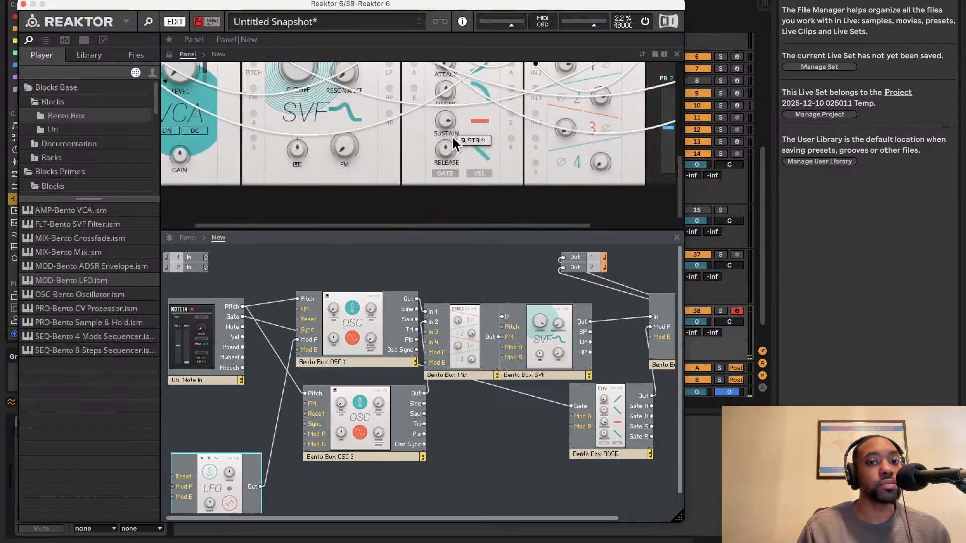
scroll(303, 110, "up", 2)
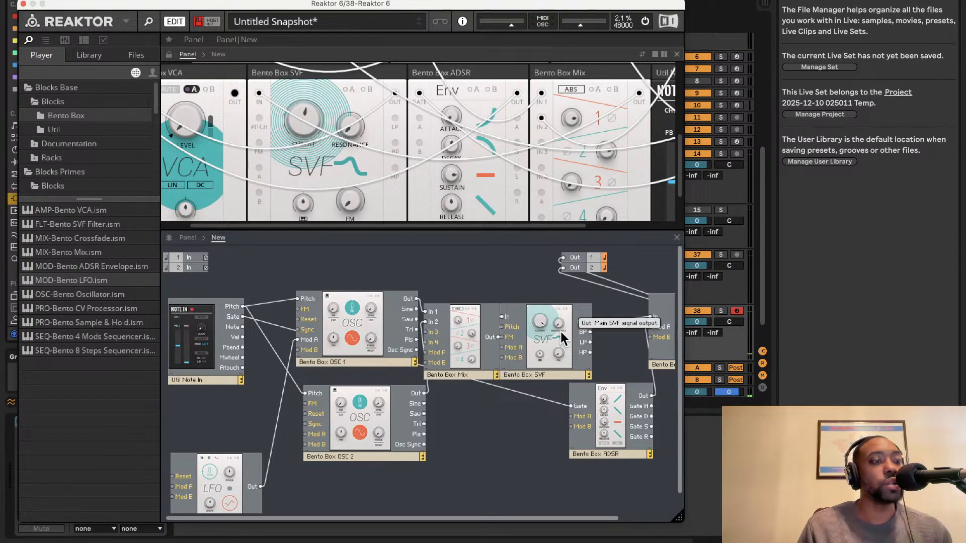
scroll(561, 332, "right", 3)
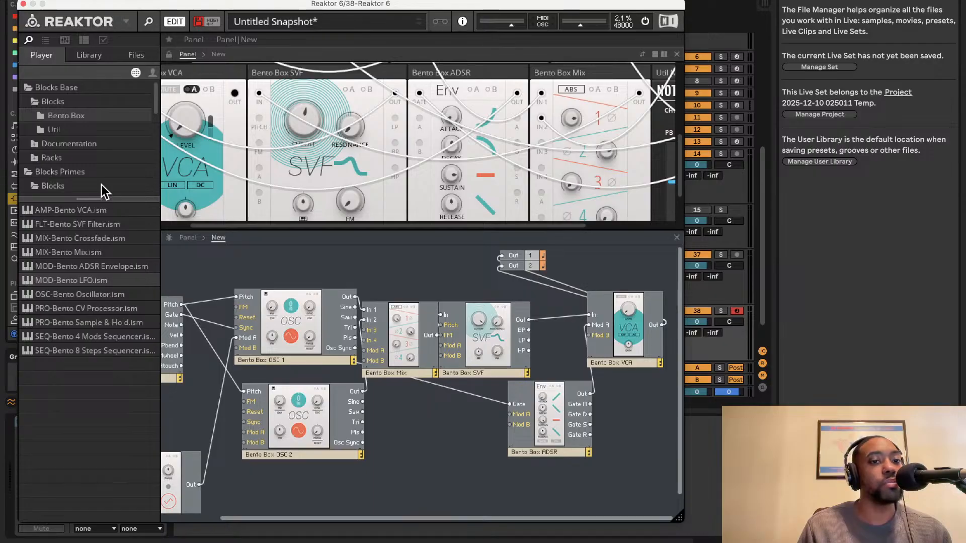
- Browse the Util, Bento Box and Bass rack folders of Blocks Base for further modules
left_click(83, 129)
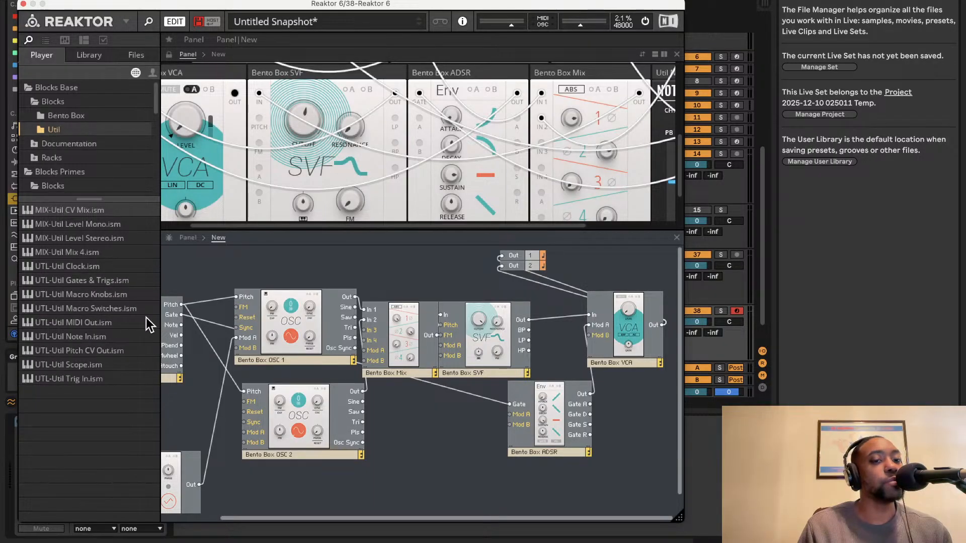
left_click(83, 111)
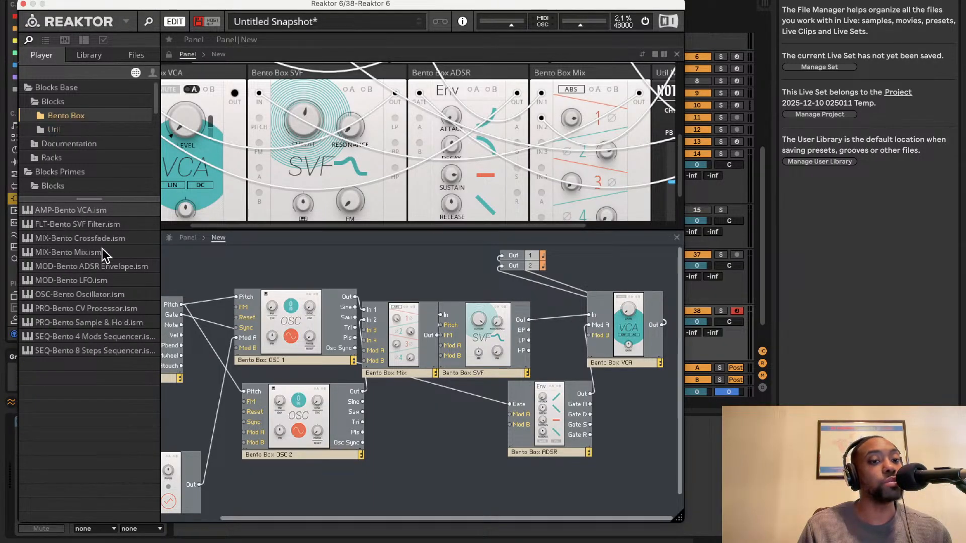
left_click(65, 128)
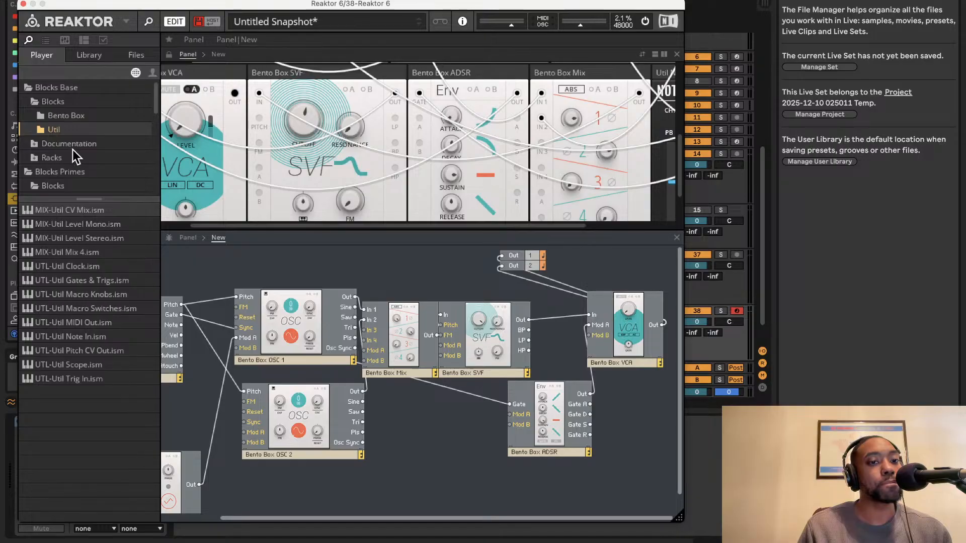
left_click(70, 145)
left_click(62, 158)
left_click(47, 170)
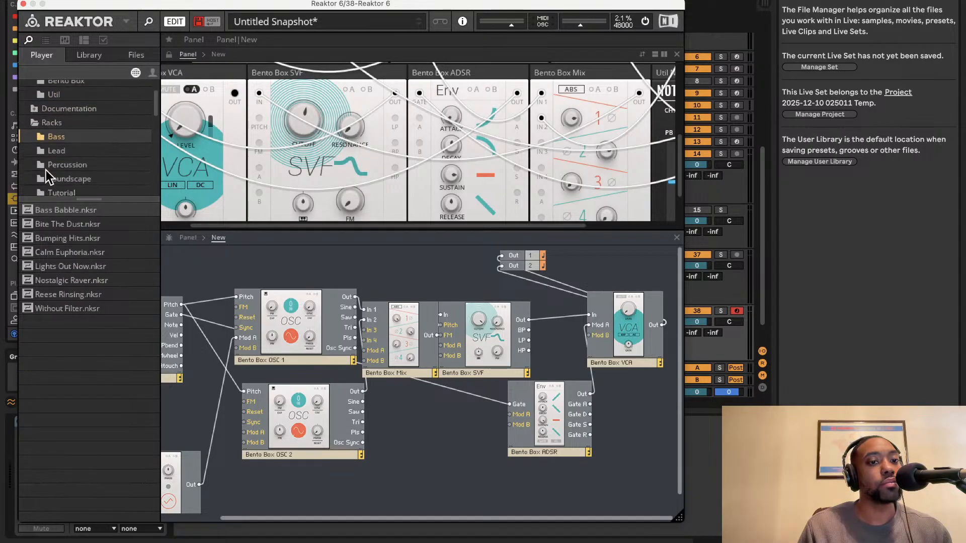
scroll(46, 170, "up", 1)
left_click(51, 143)
left_click(51, 126)
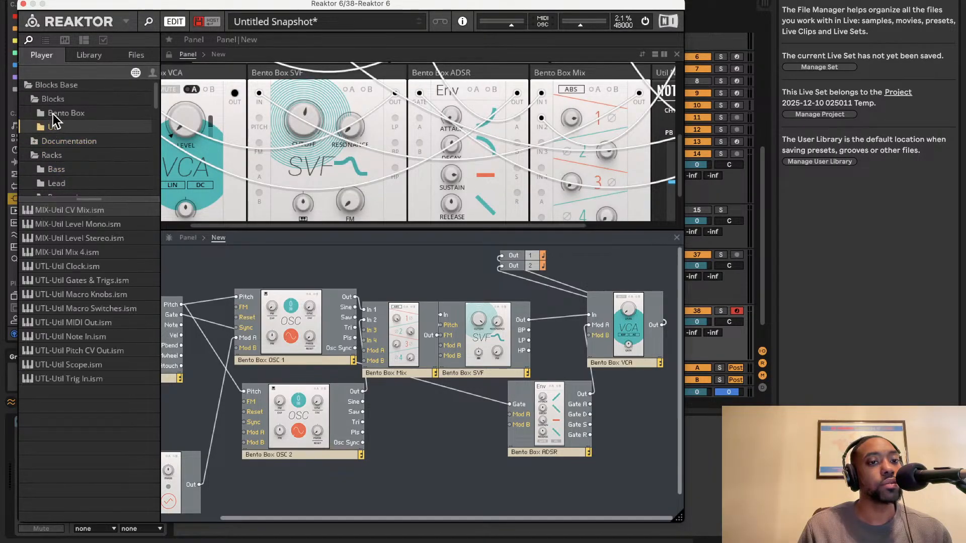
left_click(54, 116)
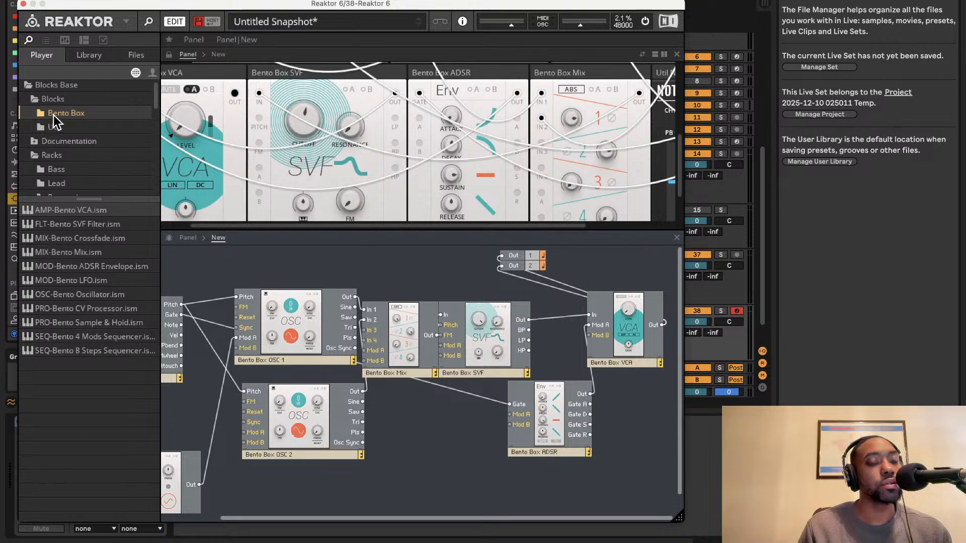
- Check the Util modules and the Lead and Percussion racks, and return to the Bento Box modules
left_click(53, 126)
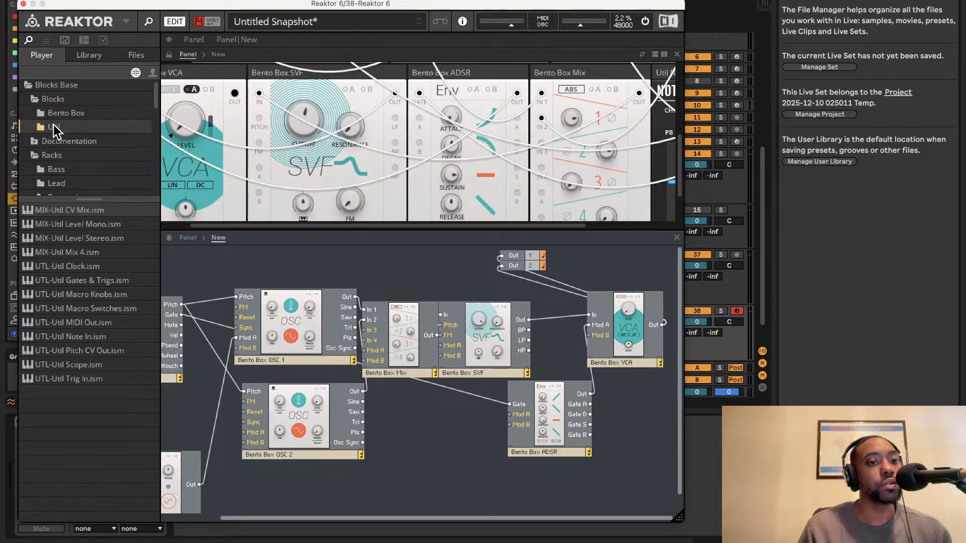
scroll(66, 157, "down", 1)
left_click(63, 137)
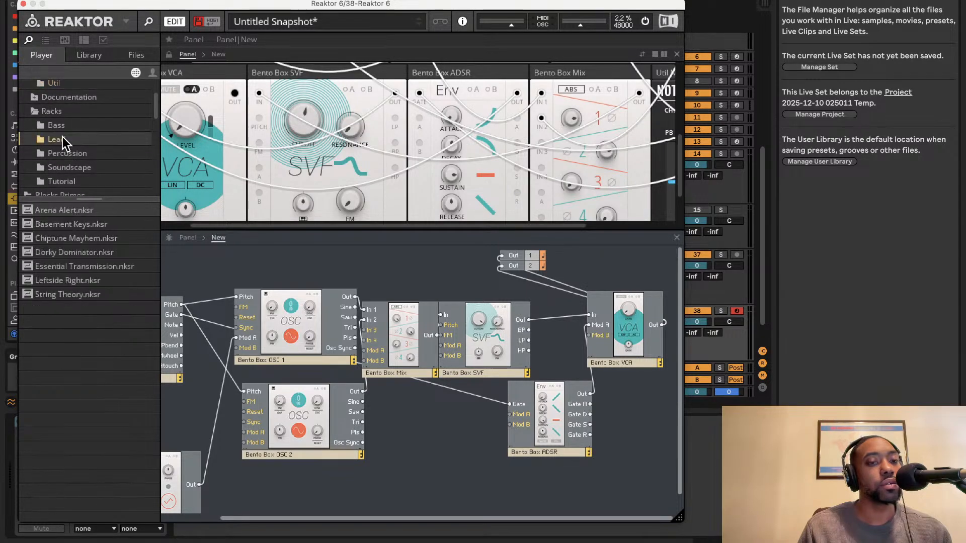
key("Up")
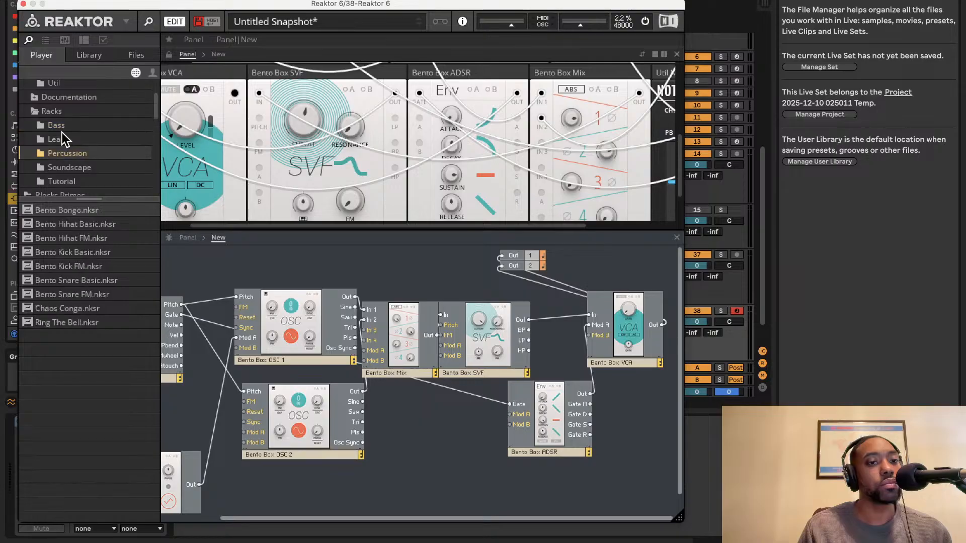
scroll(60, 116, "up", 1)
left_click(60, 116)
scroll(61, 116, "up", 1)
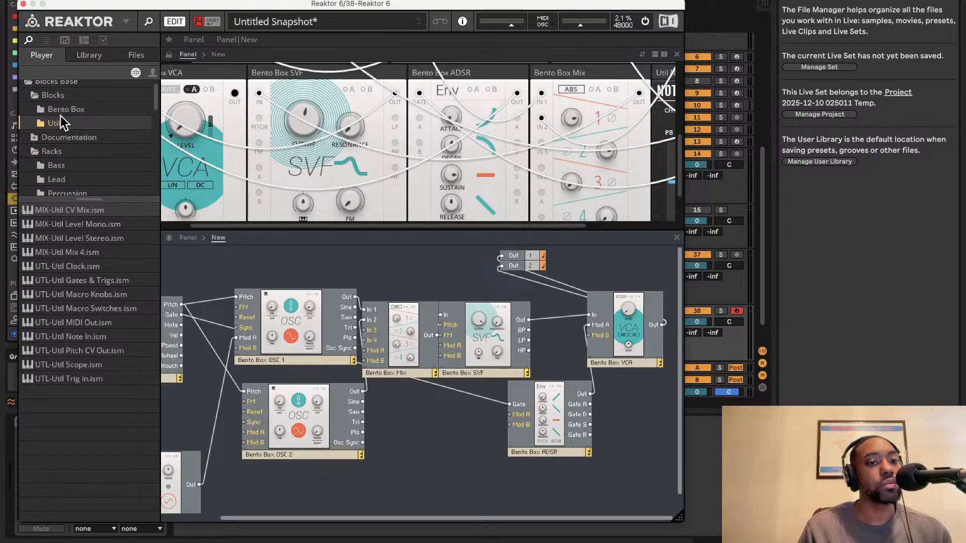
left_click(62, 113)
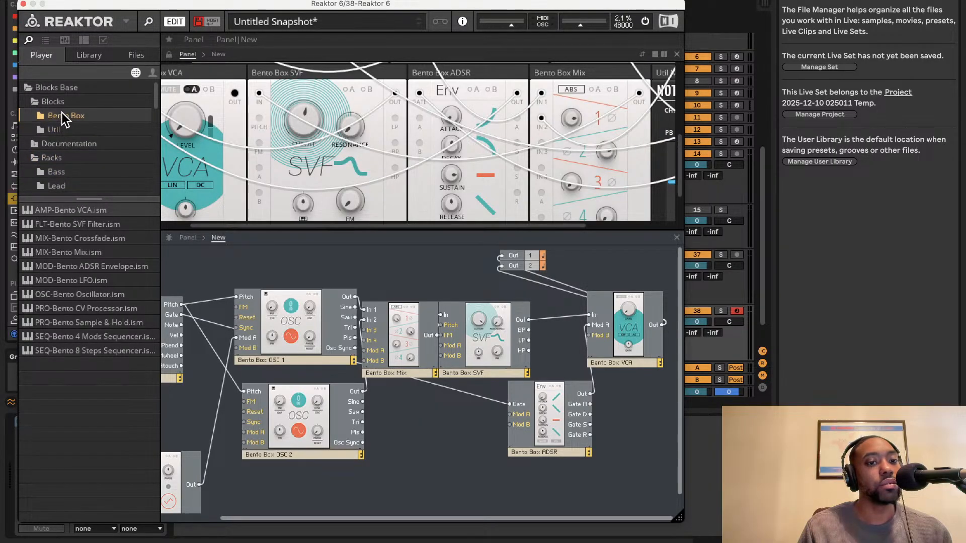
- Look through the Bento Box and Util blocks and the Bass and Lead racks of Blocks Base
left_click(60, 101)
left_click(65, 89)
left_click(65, 104)
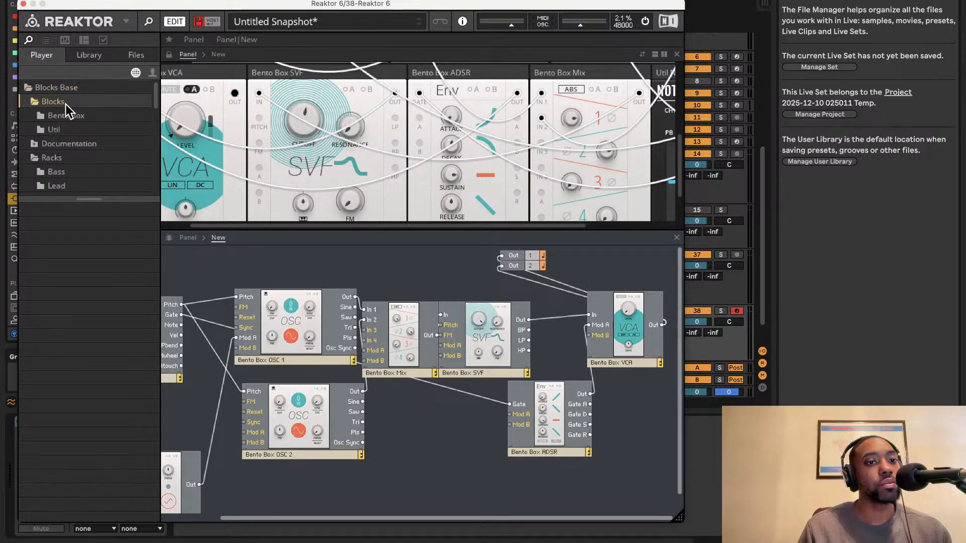
left_click(66, 112)
left_click(69, 130)
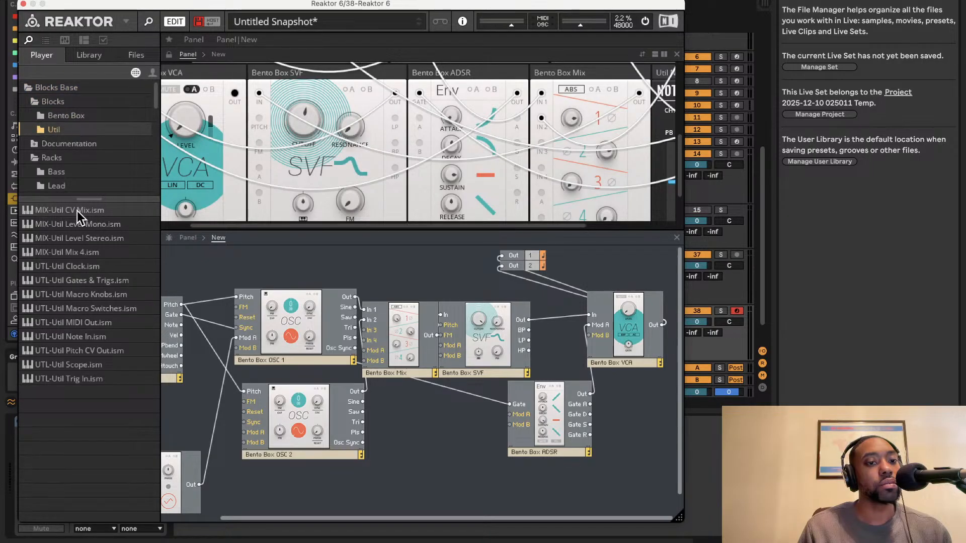
left_click(62, 160)
left_click(62, 171)
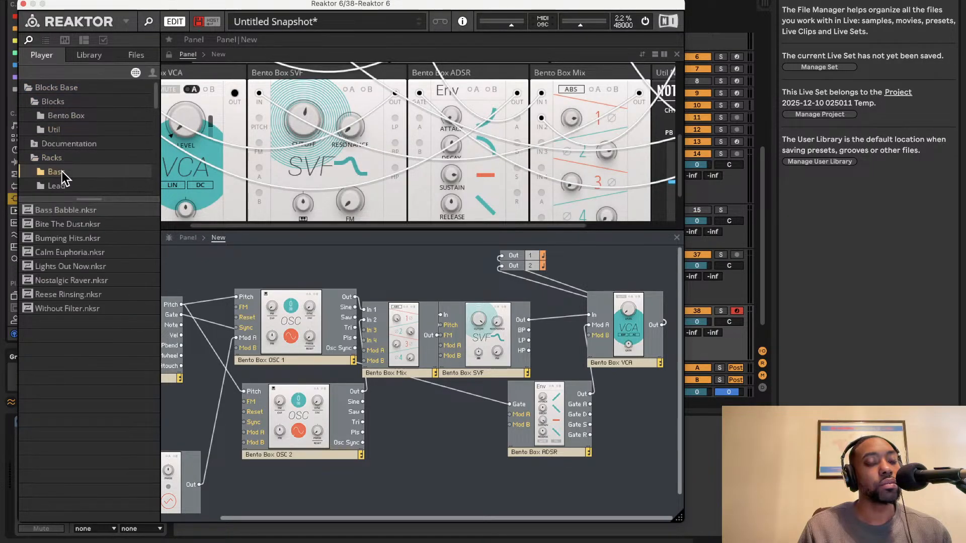
left_click(63, 183)
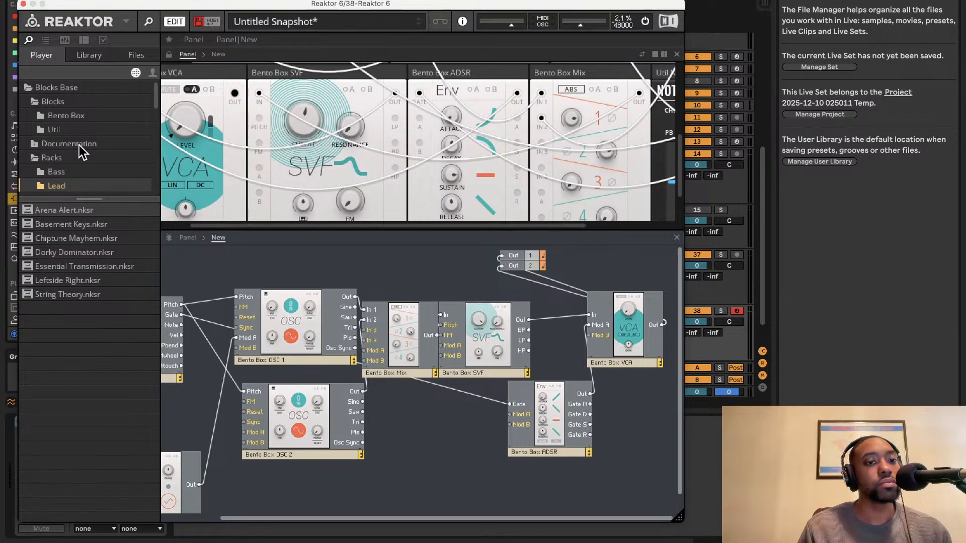
- Add the Rounds Reverb block from the Rounds folder of Blocks Primes and place it beside Bento Box VCA, after it in the signal chain
scroll(79, 137, "down", 1)
scroll(79, 137, "down", 1)
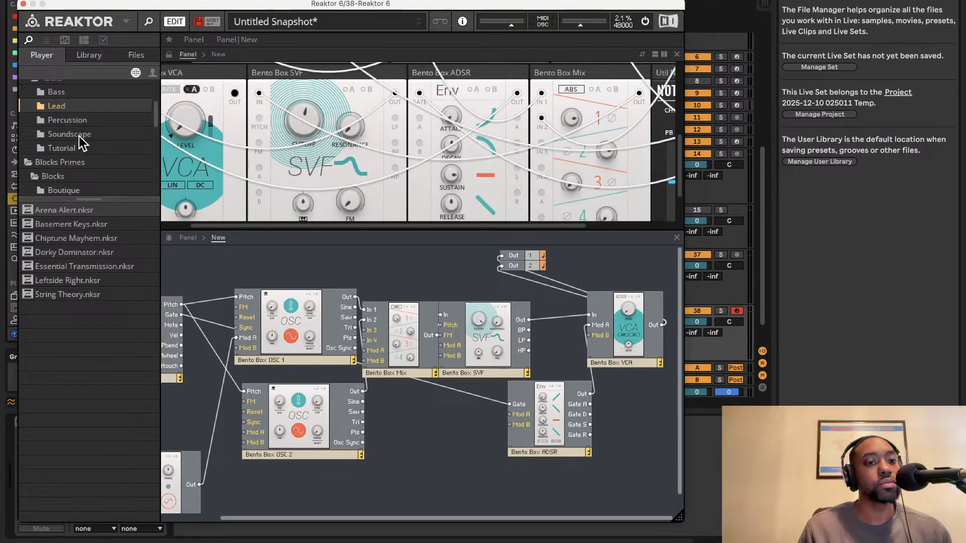
scroll(79, 137, "up", 1)
scroll(80, 137, "down", 1)
scroll(79, 137, "down", 3)
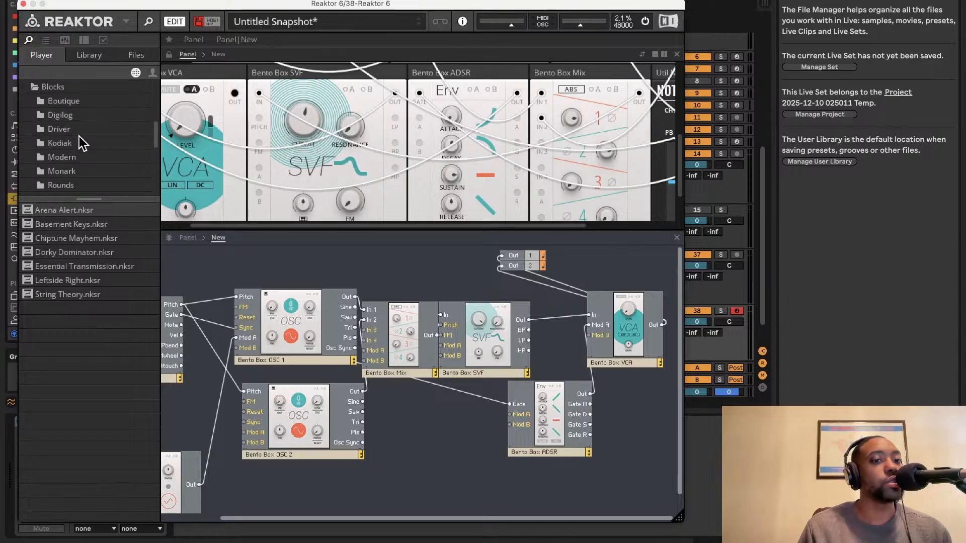
left_click(60, 167)
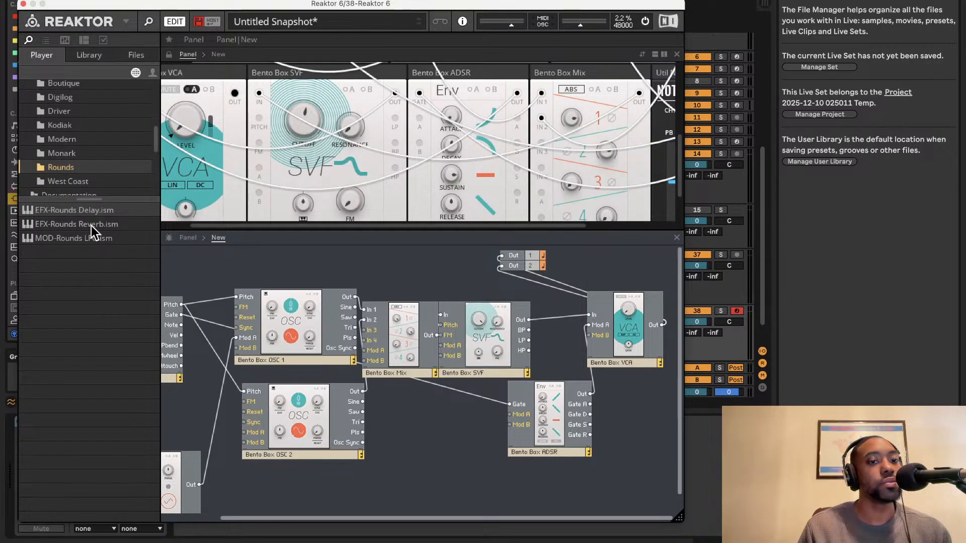
left_click_drag(96, 224, 668, 327)
scroll(668, 326, "right", 5)
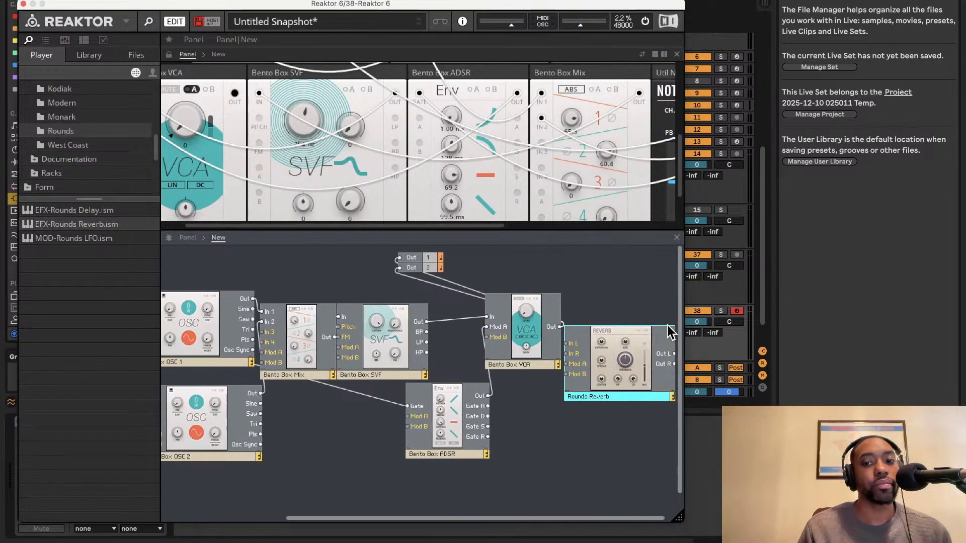
left_click_drag(624, 348, 644, 320)
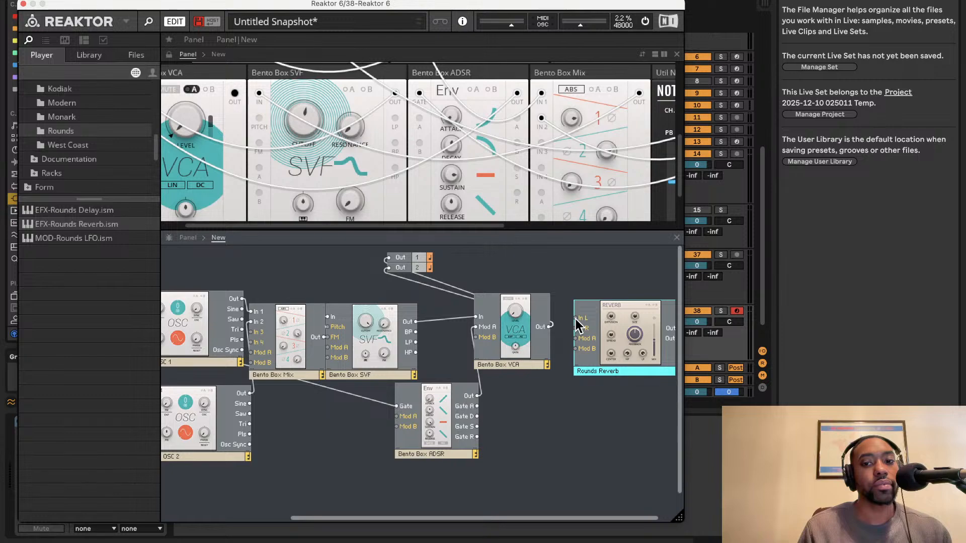
- Connect the VCA's Out to Rounds Reverb In L and In R, and the reverb's Out L and Out R to outputs 1 and 2
mouse_move(551, 326)
left_mouse_down()
mouse_move(577, 318)
mouse_move(551, 327)
left_mouse_up()
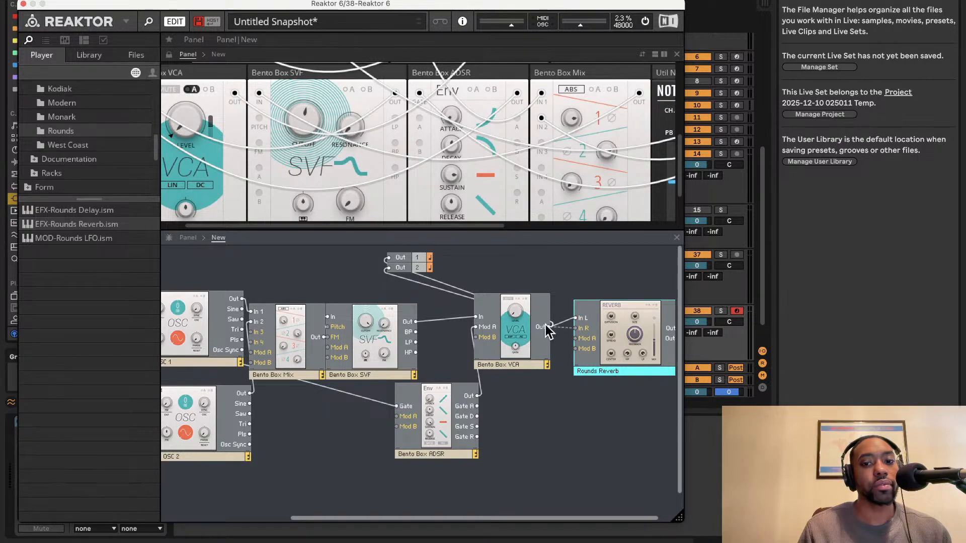
scroll(553, 331, "right", 1)
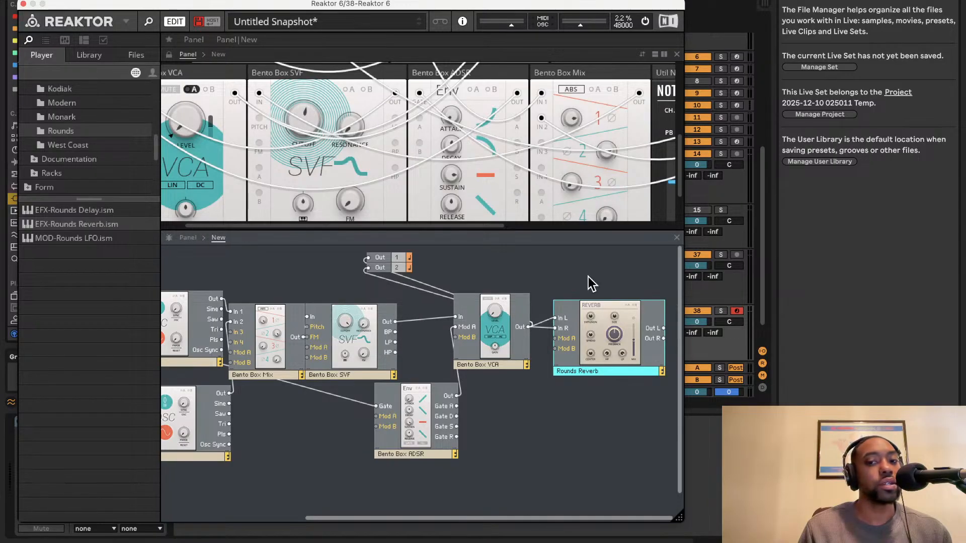
left_click_drag(664, 328, 373, 255)
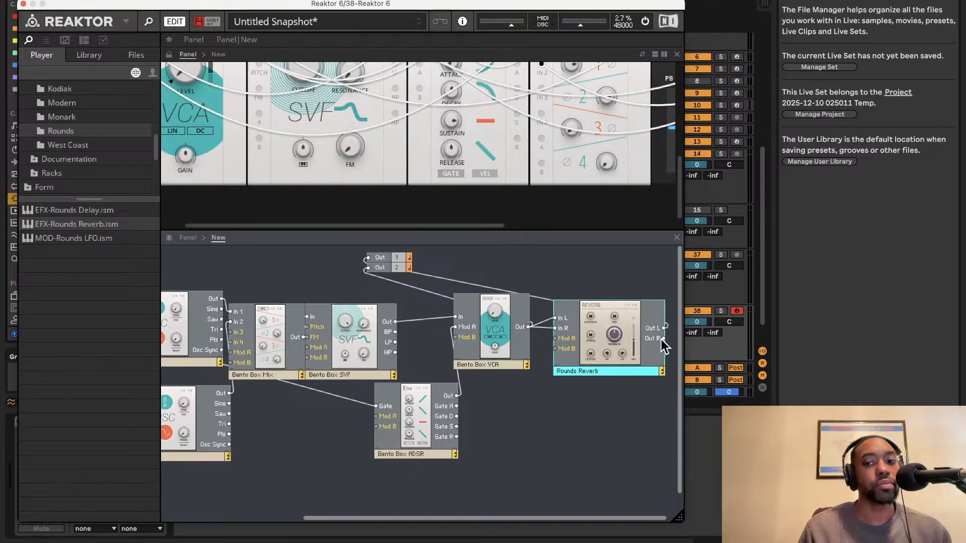
left_click_drag(664, 339, 359, 268)
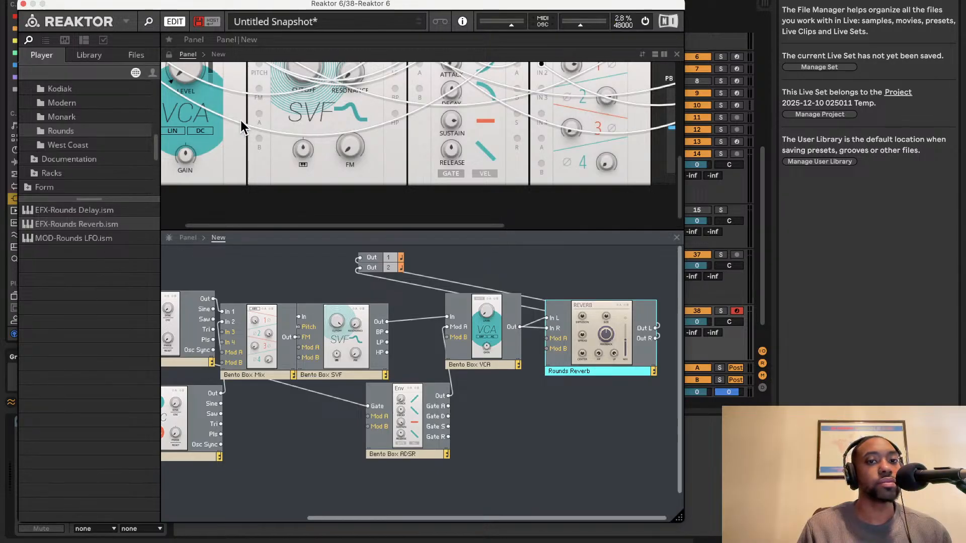
- Connect the Out of Bento Box OSC 2 to Mod A of Bento Box SVF
scroll(240, 119, "up", 4)
scroll(242, 125, "up", 2)
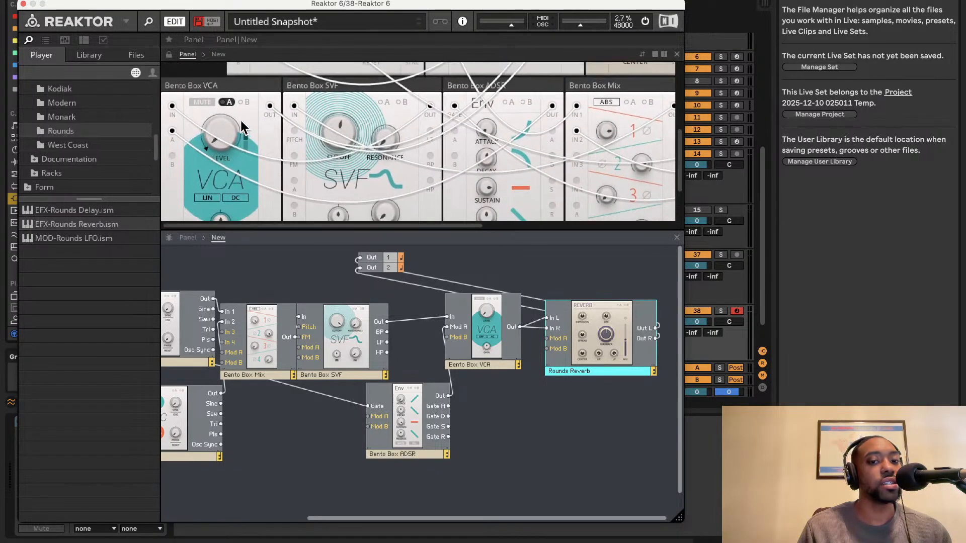
left_click_drag(221, 404, 312, 342)
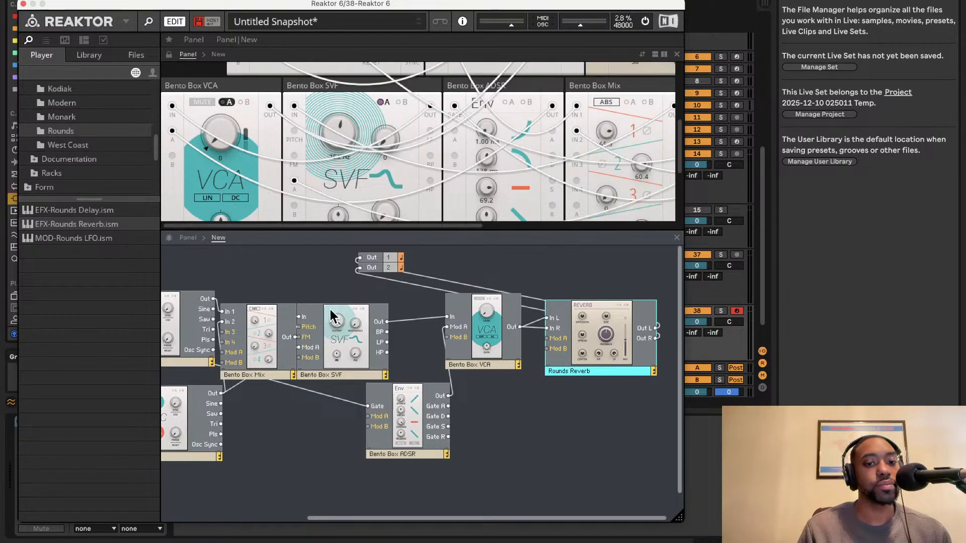
- Space out the SVF and Mix blocks and remove the wire between OSC 2 Out and SVF Mod A
left_click_drag(332, 306, 375, 292)
left_click_drag(248, 332, 275, 317)
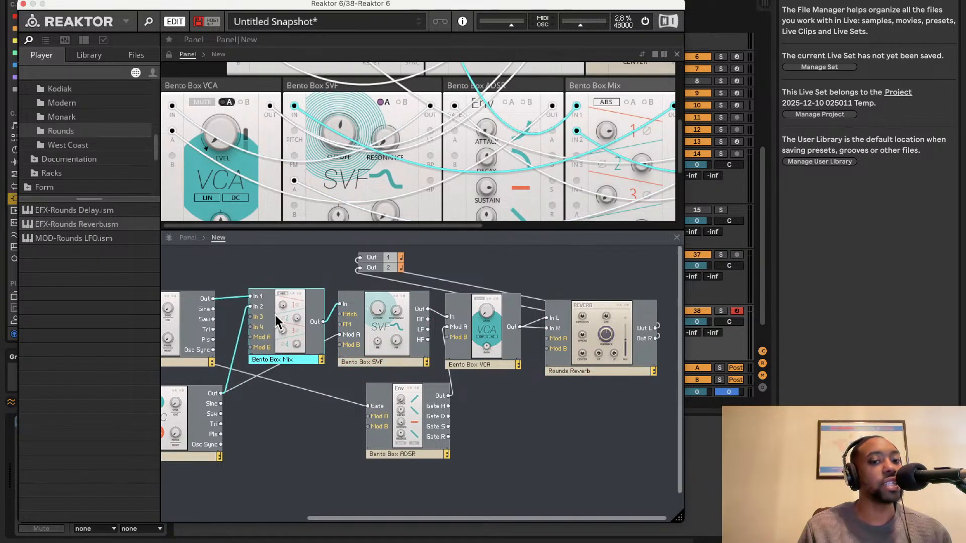
left_click(234, 348)
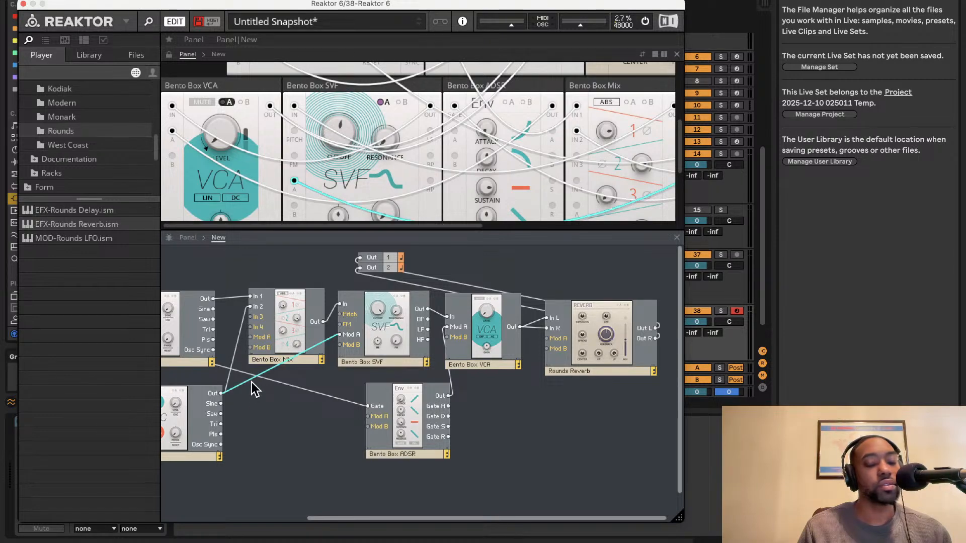
- Move Bento Box LFO below the mixer, wiring its Out to SVF Mod A instead of OSC 1, with Mod A modulating the cutoff
scroll(252, 385, "left", 3)
scroll(252, 385, "down", 1)
scroll(252, 385, "left", 2)
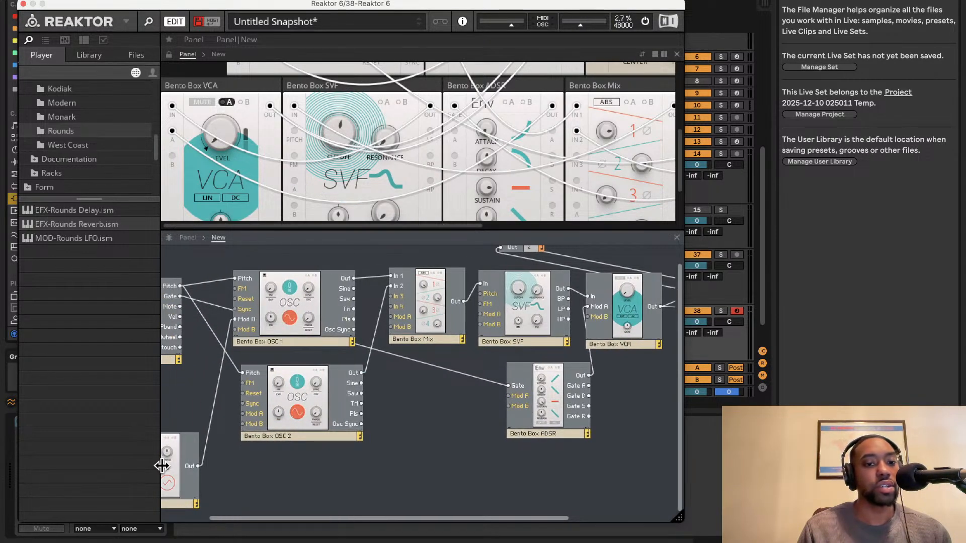
left_click_drag(161, 467, 493, 315)
left_click(295, 356)
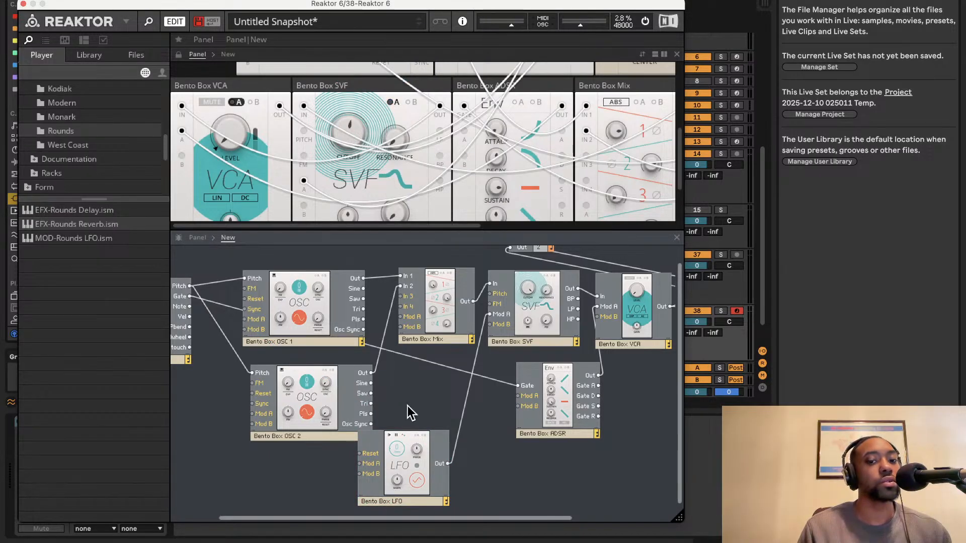
left_click(394, 100)
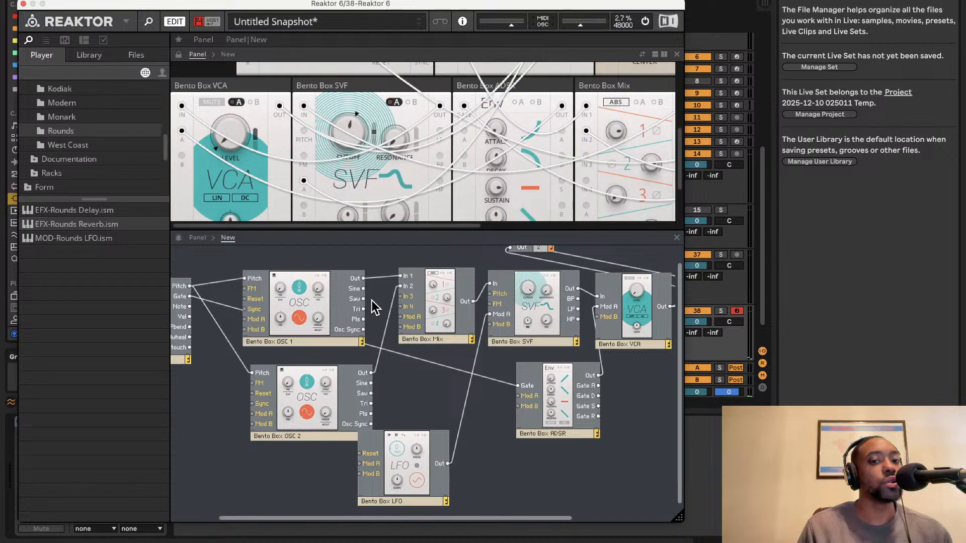
- Duplicate Bento Box LFO, wire the copy's Out to Mod A of OSC 1 and select modulation A on that oscillator
right_click(383, 436)
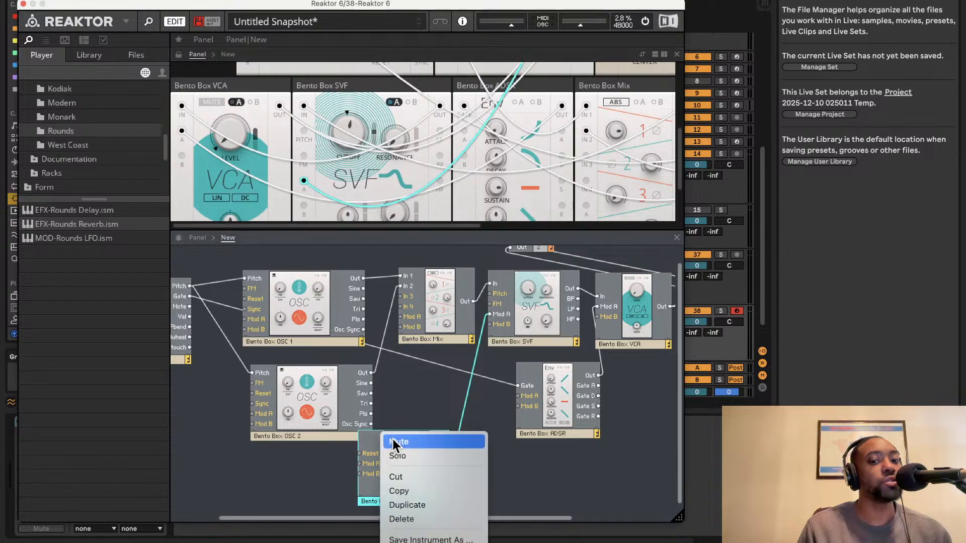
left_click(412, 502)
left_click_drag(414, 465, 252, 324)
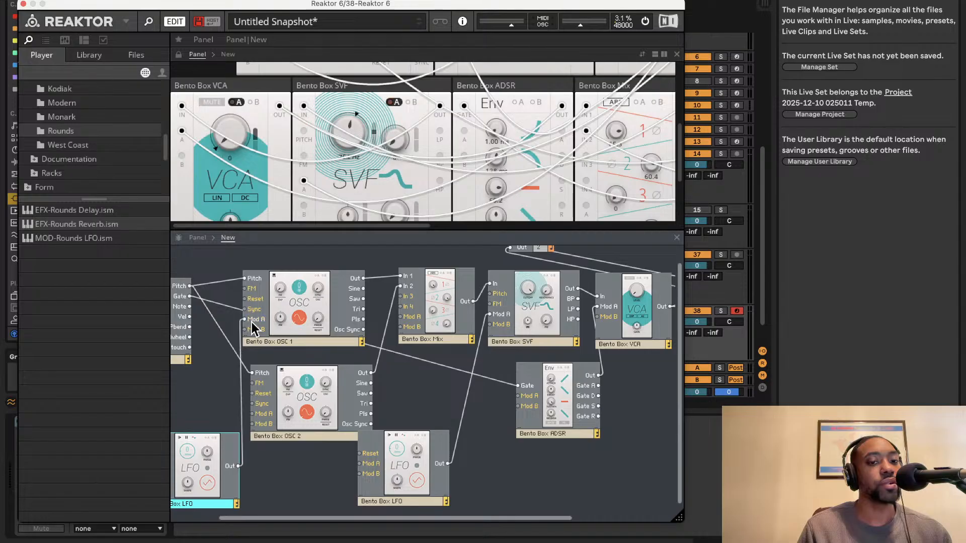
scroll(441, 143, "up", 3)
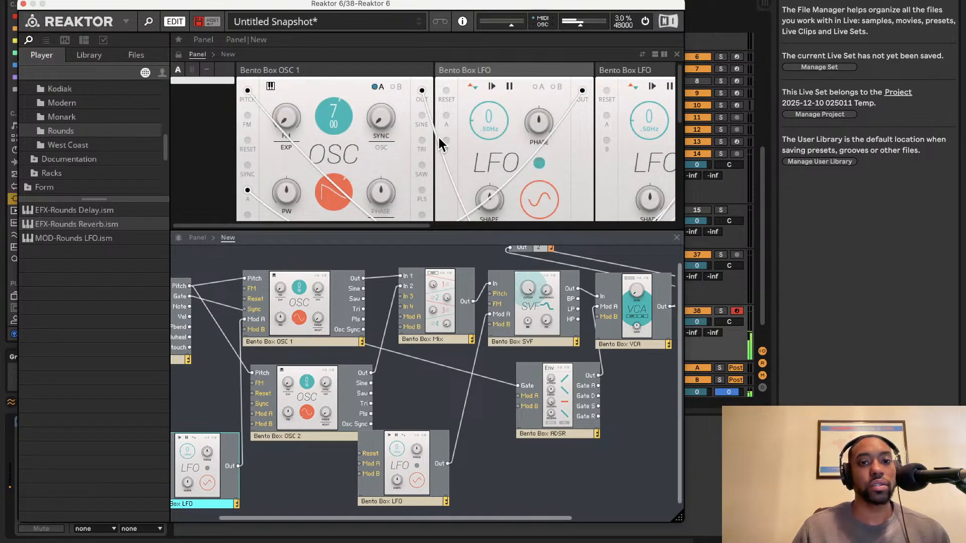
left_click(378, 87)
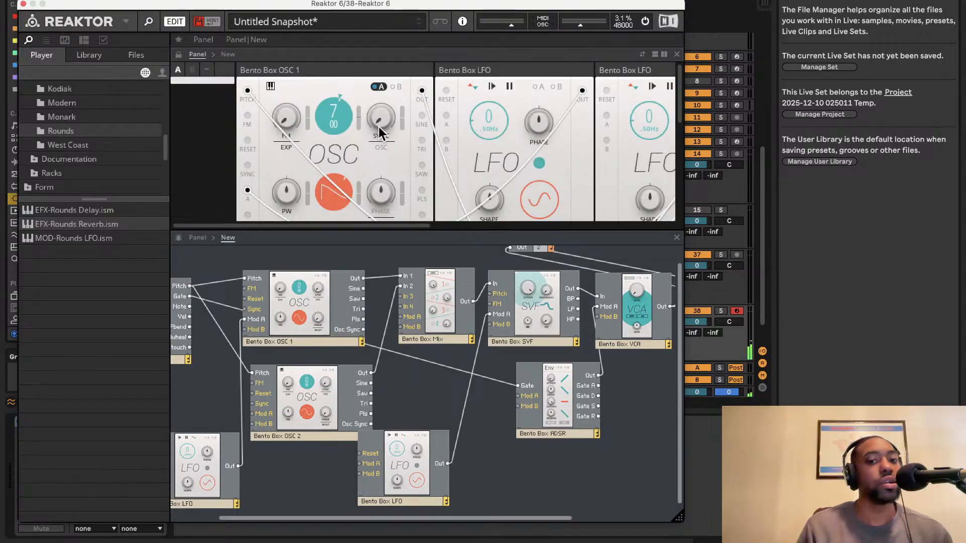
- Rename the LFO feeding the SVF as Bento Box LFO 1 and the one feeding OSC 1 as Bento Box LFO 2
scroll(489, 98, "right", 2)
scroll(489, 98, "right", 6)
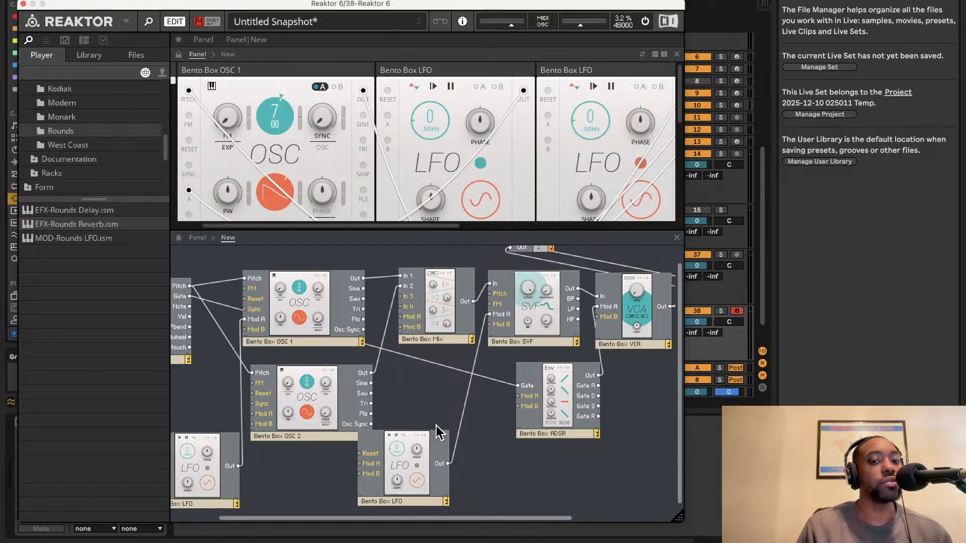
left_click(395, 502)
type("1")
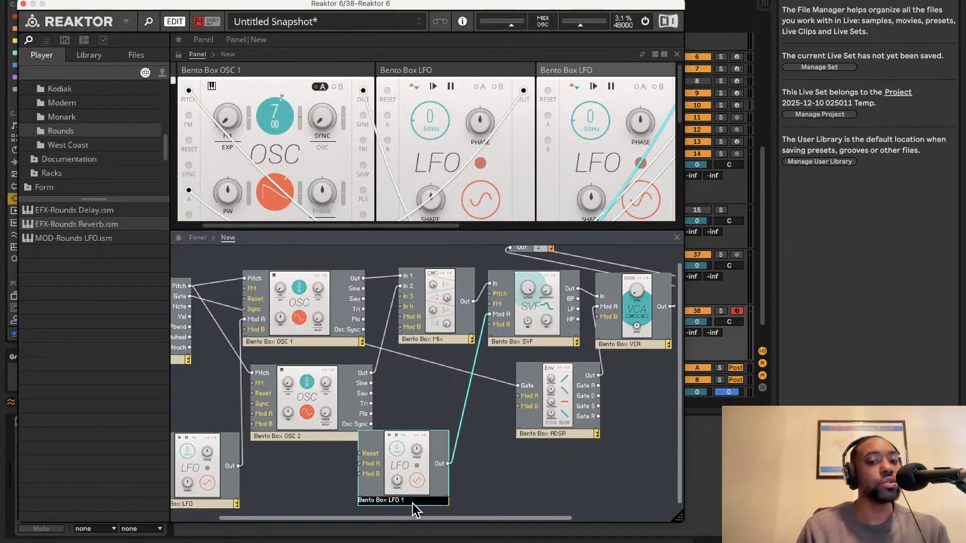
key("Return")
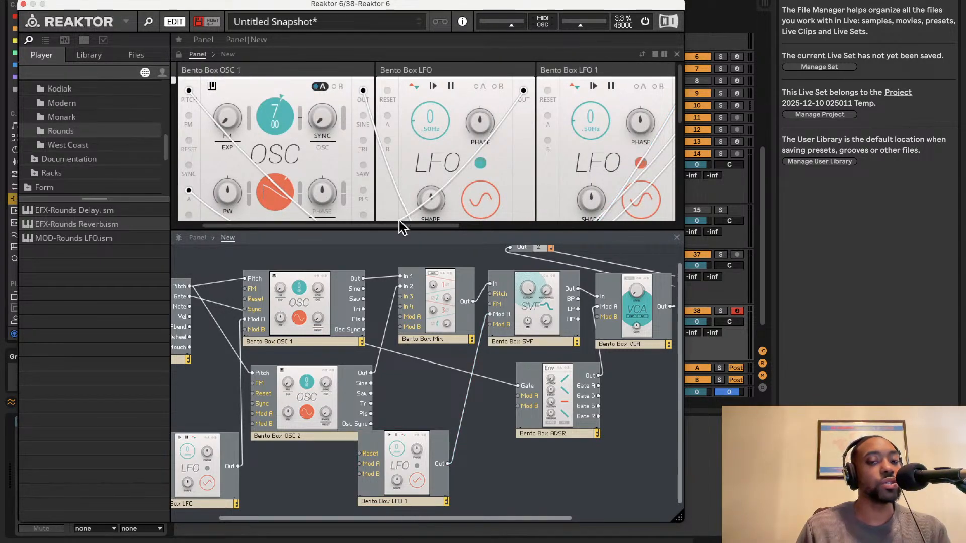
left_click(195, 502)
double_click(198, 505)
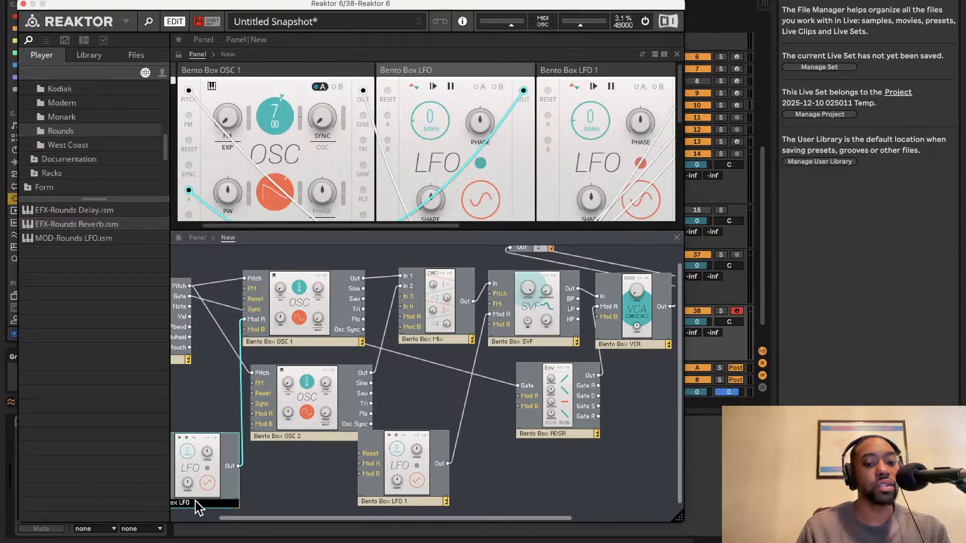
type("2")
key("Return")
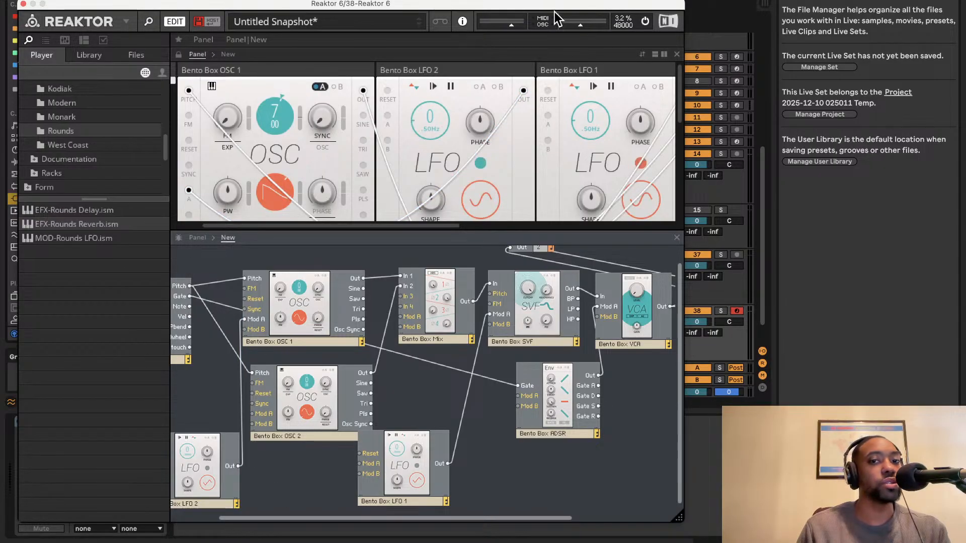
- Try slower and faster rates on Bento Box LFO 1 and leave its rate at 0.62 Hz
left_click_drag(541, 121, 550, 90)
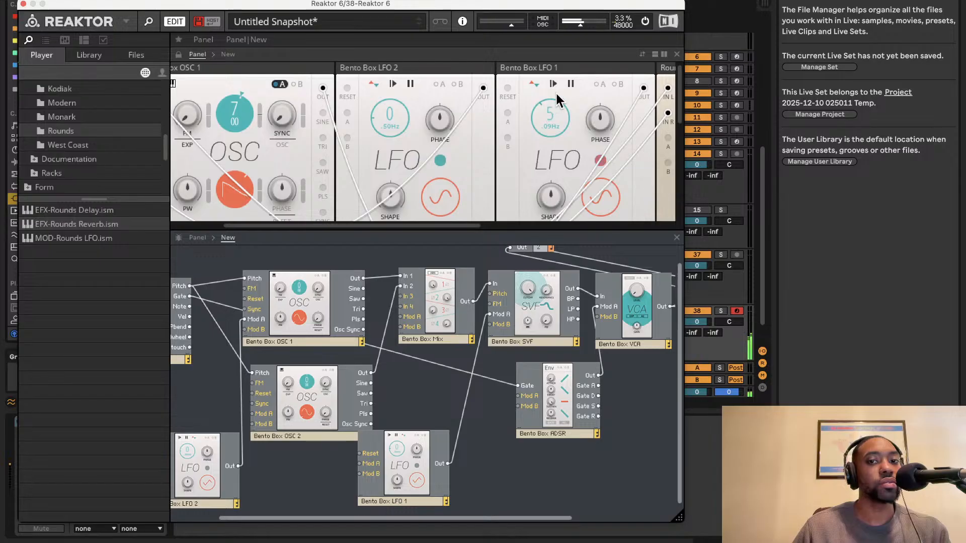
left_click_drag(548, 108, 611, 66)
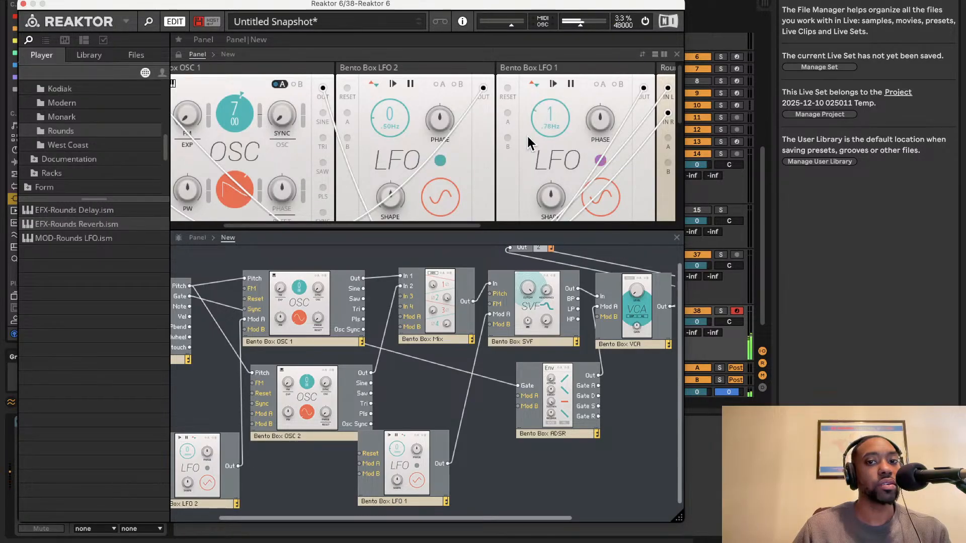
left_click_drag(516, 160, 569, 56)
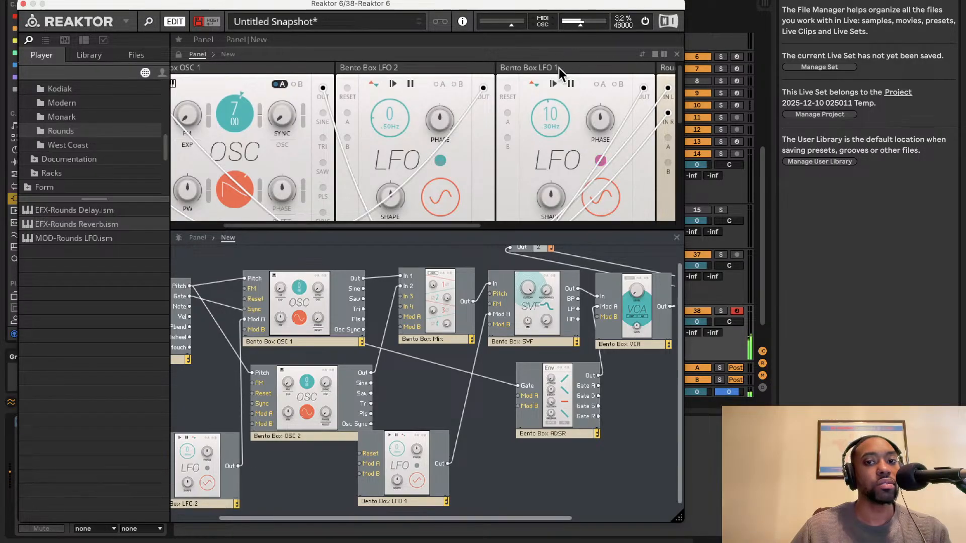
left_click_drag(556, 114, 533, 161)
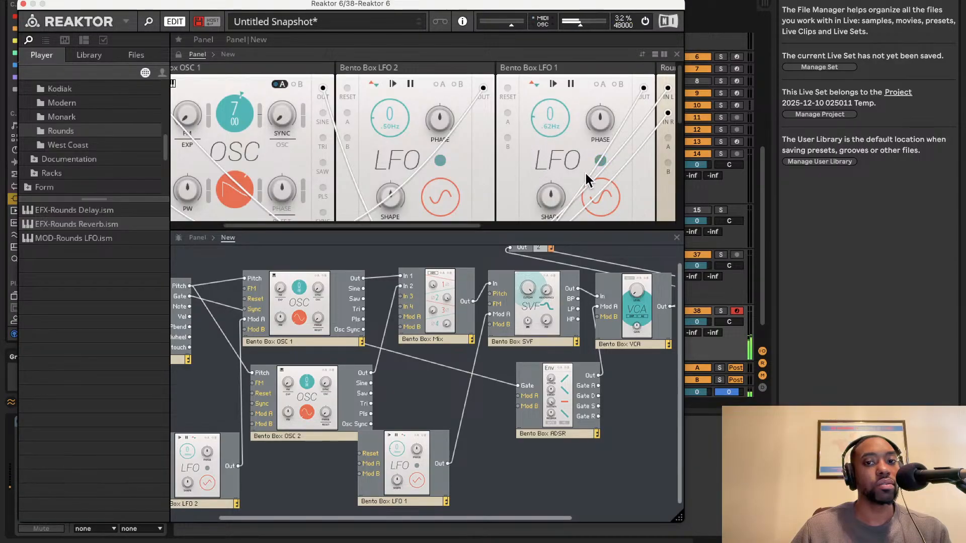
- Switch Bento Box LFO 1 to the rising sawtooth waveform and turn its Shape knob below centre
left_click(593, 189)
mouse_move(599, 144)
left_mouse_down()
mouse_move(598, 152)
mouse_move(599, 126)
left_mouse_up()
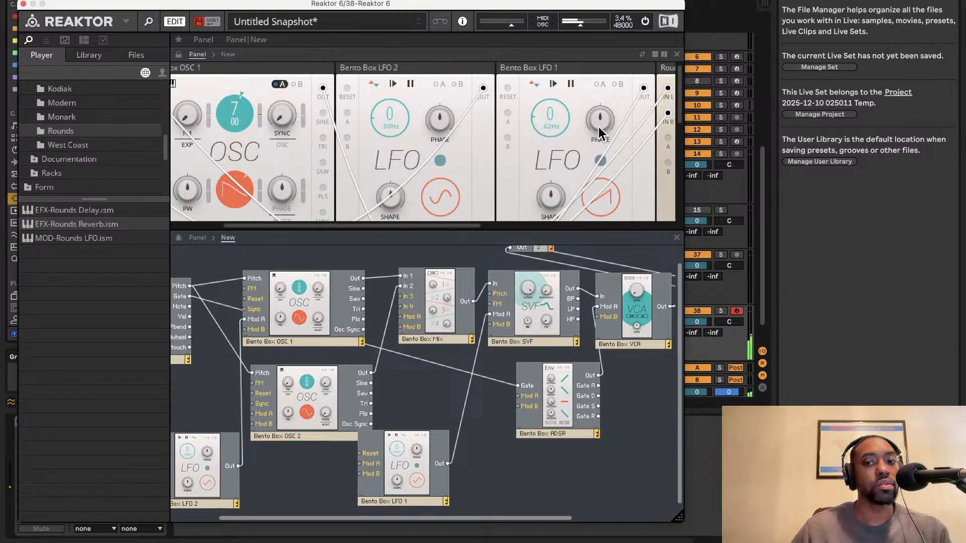
left_click_drag(536, 206, 547, 193)
left_click_drag(598, 115, 430, 272)
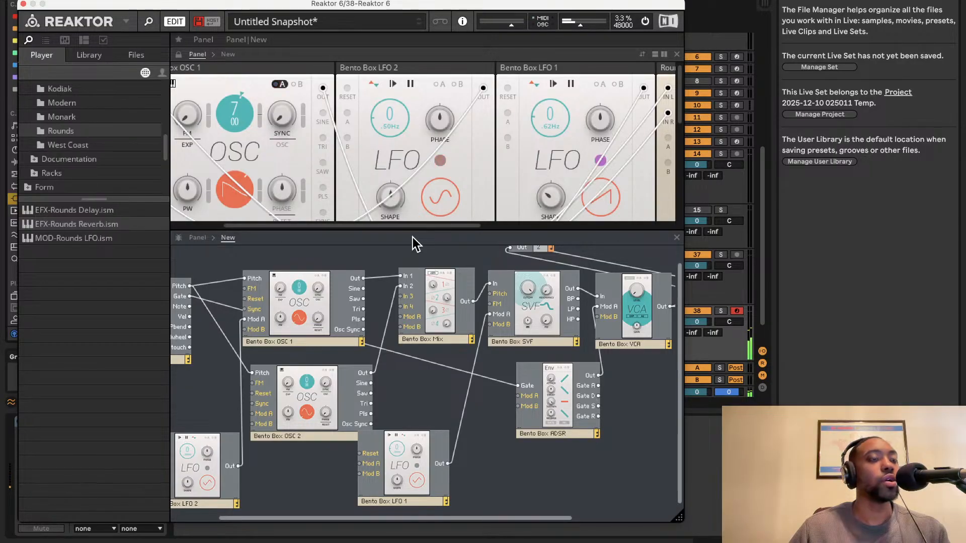
- Save the ensemble as PNDpadLS.ens in the Racks folder
left_click(127, 21)
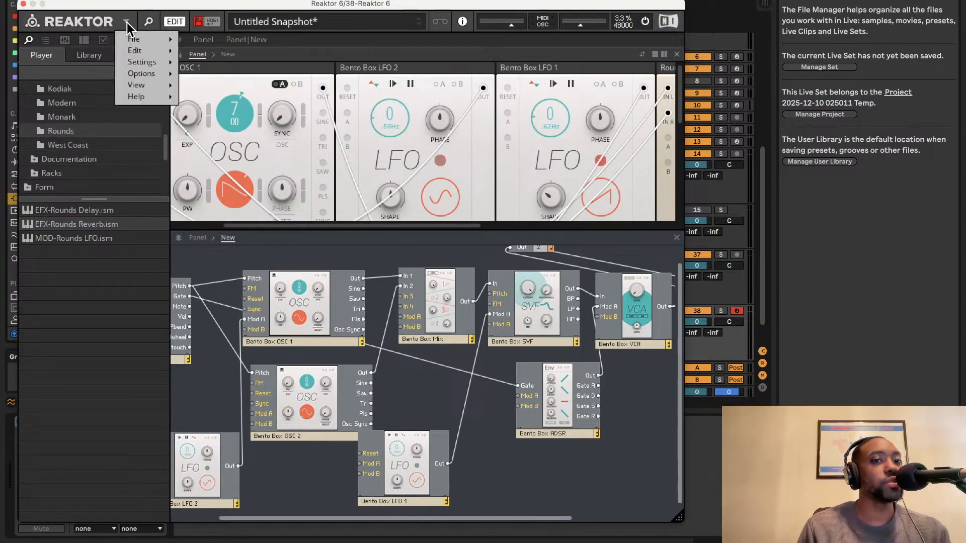
mouse_move(164, 39)
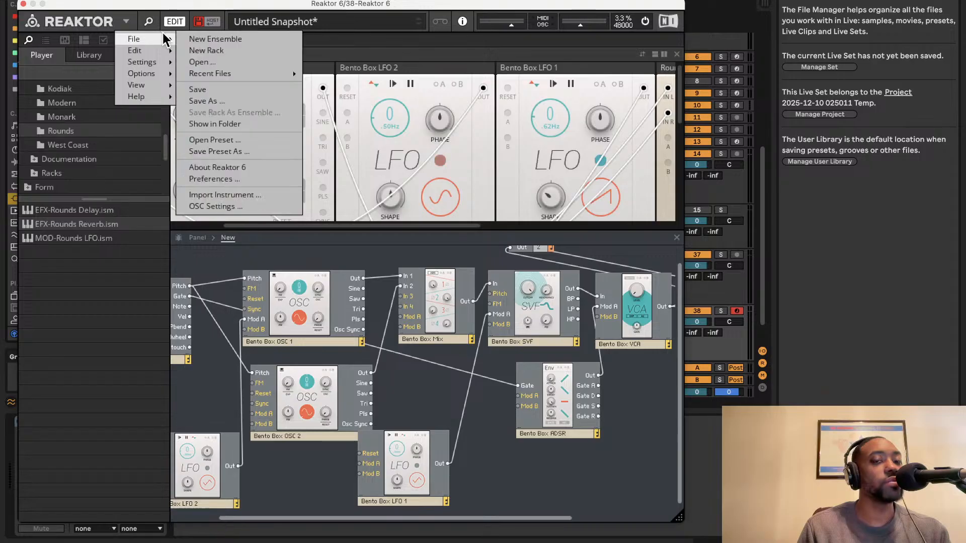
left_click(226, 101)
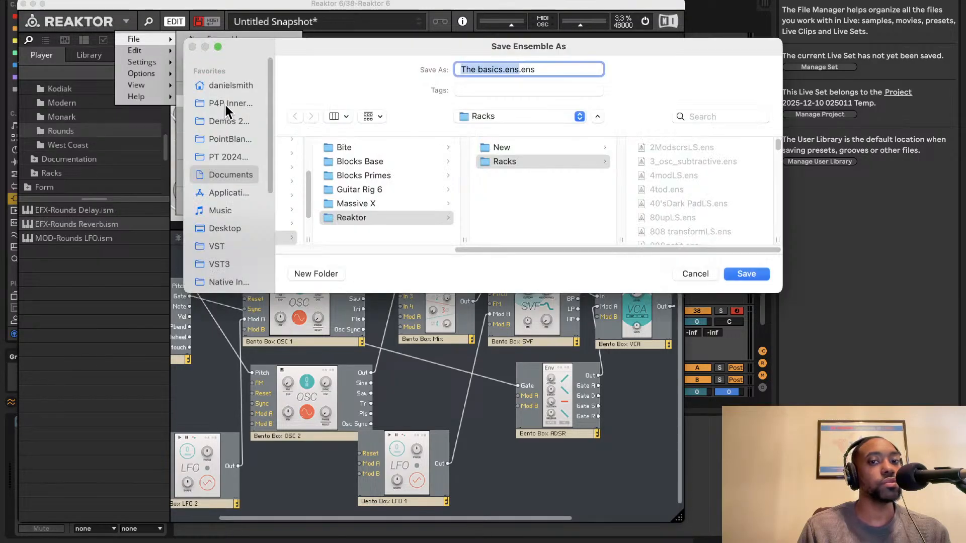
key("BackSpace")
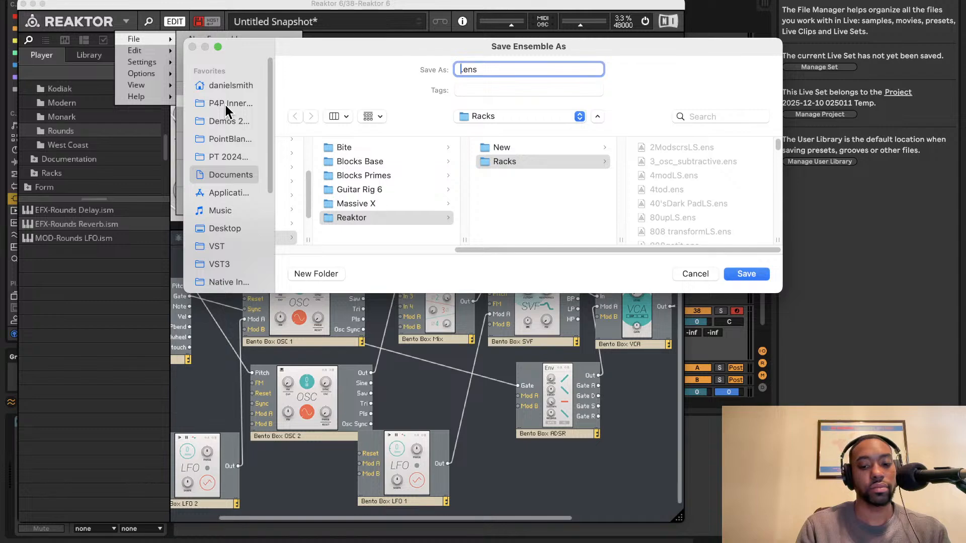
type("PNDpadLS")
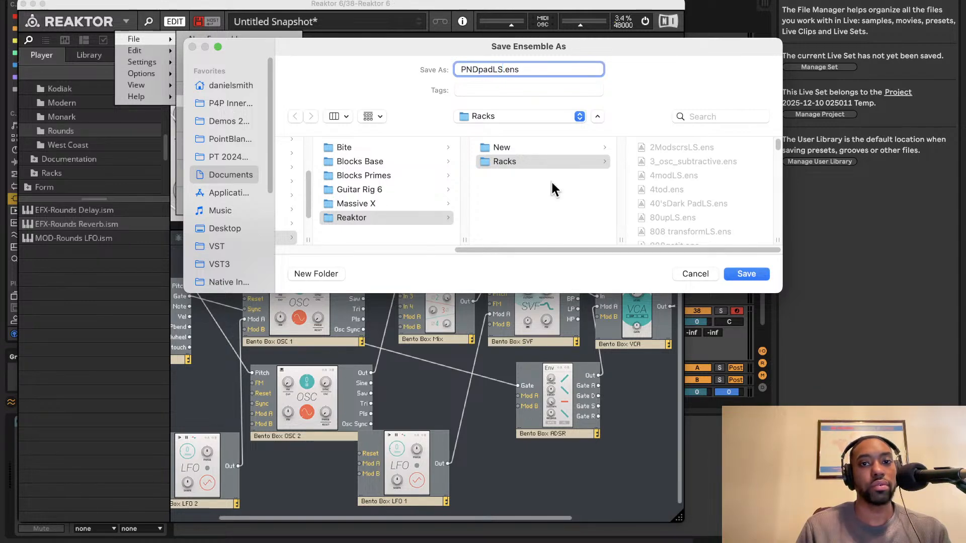
left_click(750, 275)
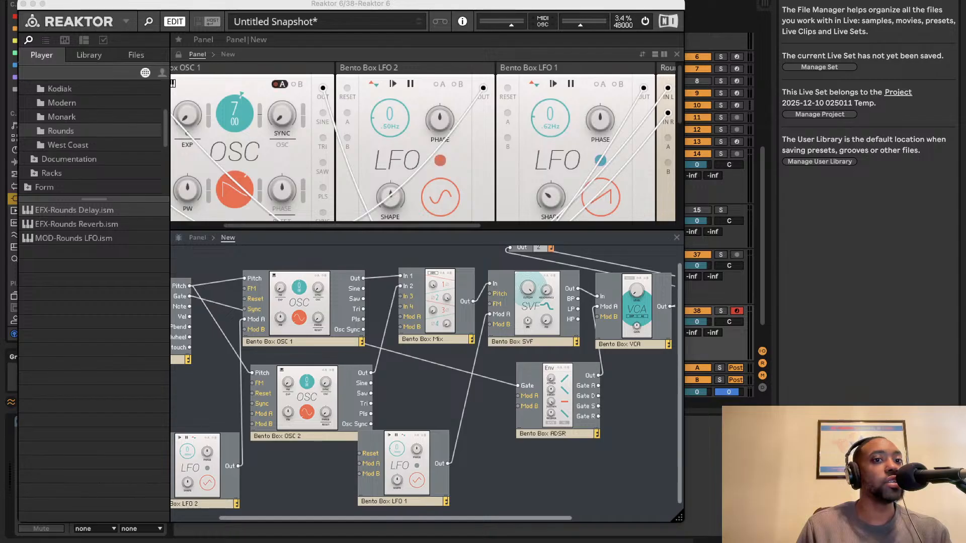
- Close the Reaktor 6 plug-in window and lower the Master track's cue volume to -31.0 dB in the Session mixer
left_click(23, 4)
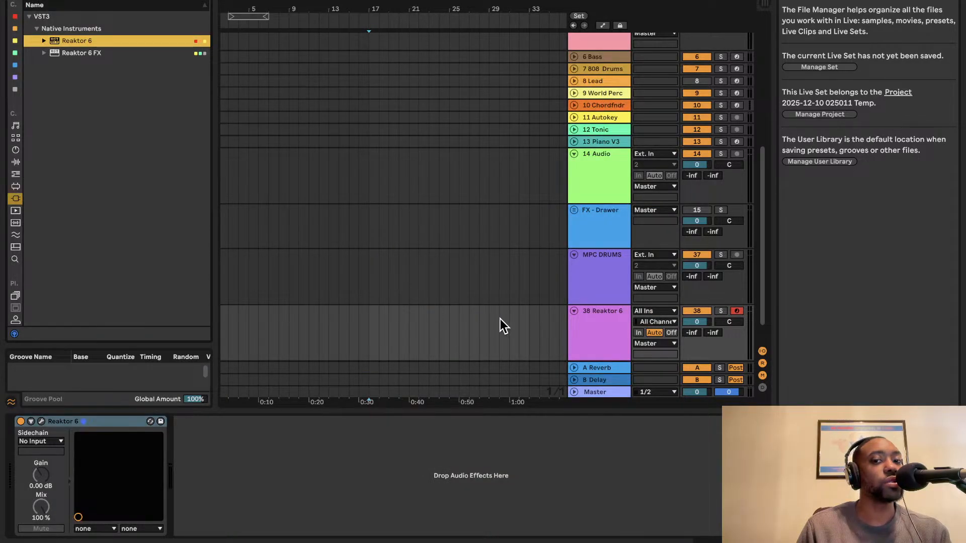
left_click(363, 332)
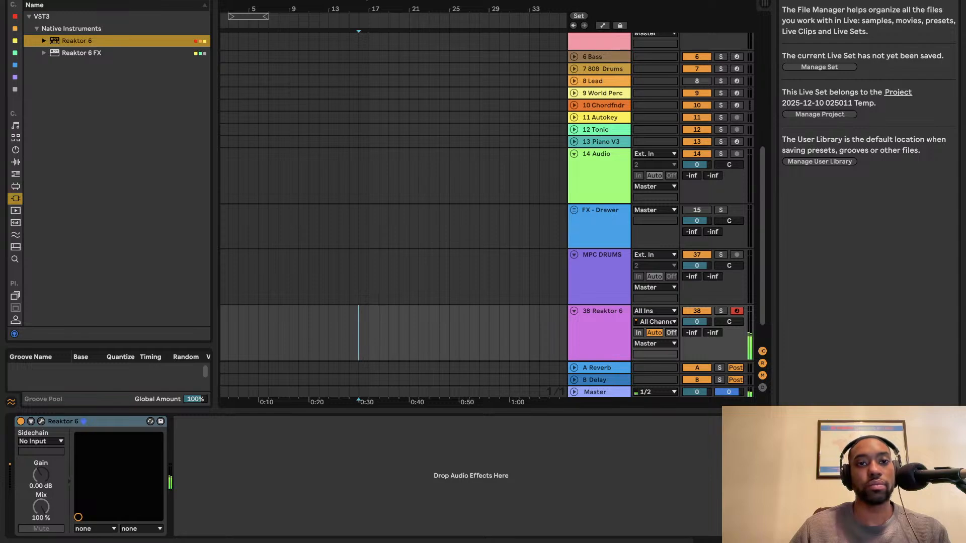
key("Tab")
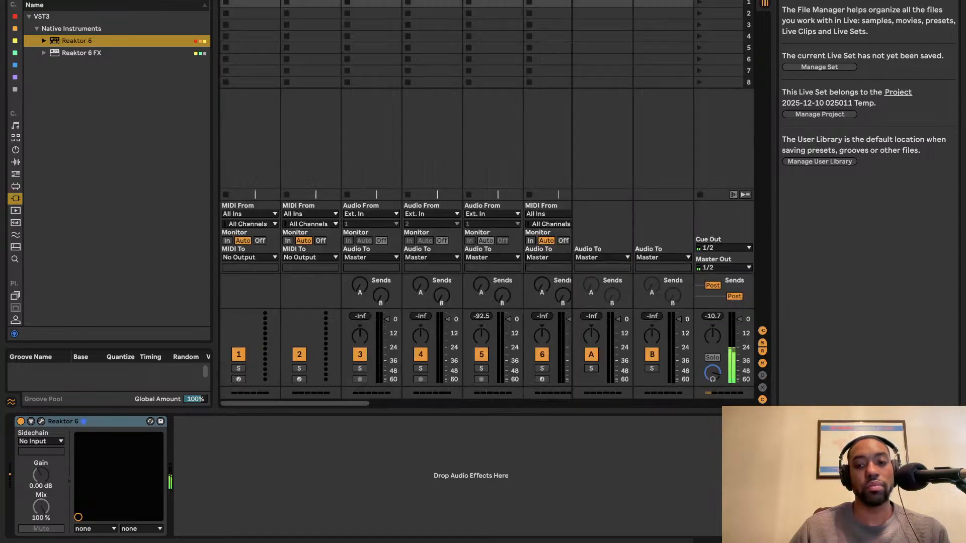
left_click_drag(712, 373, 712, 419)
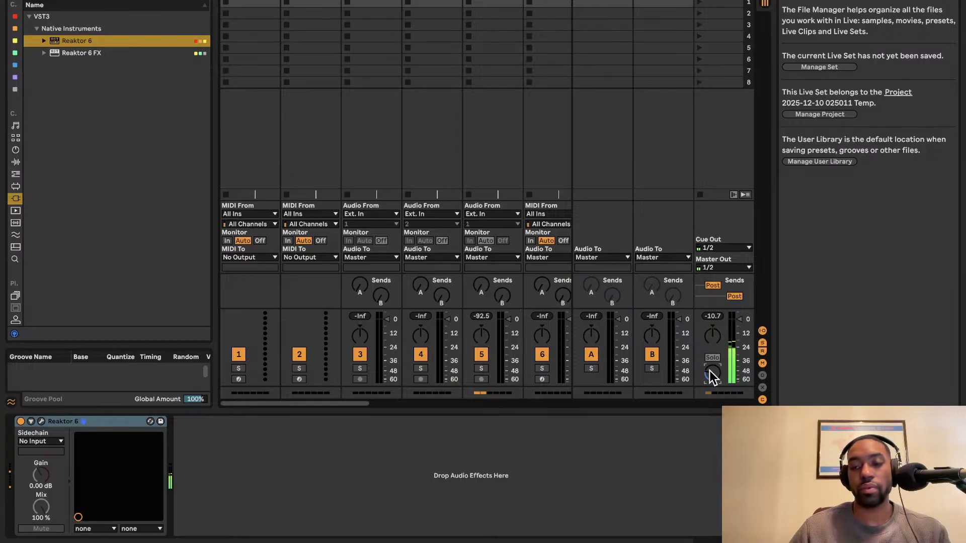
key("Tab")
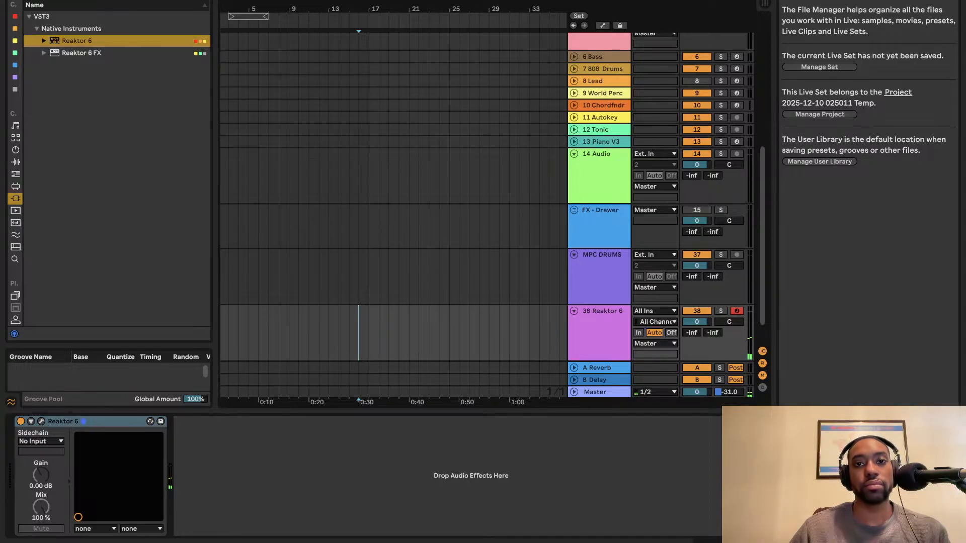
- Capture the played MIDI as a clip on the 38 Reaktor 6 track and trim the clip's start to shortly after bar 17
key("ctrl+shift+c")
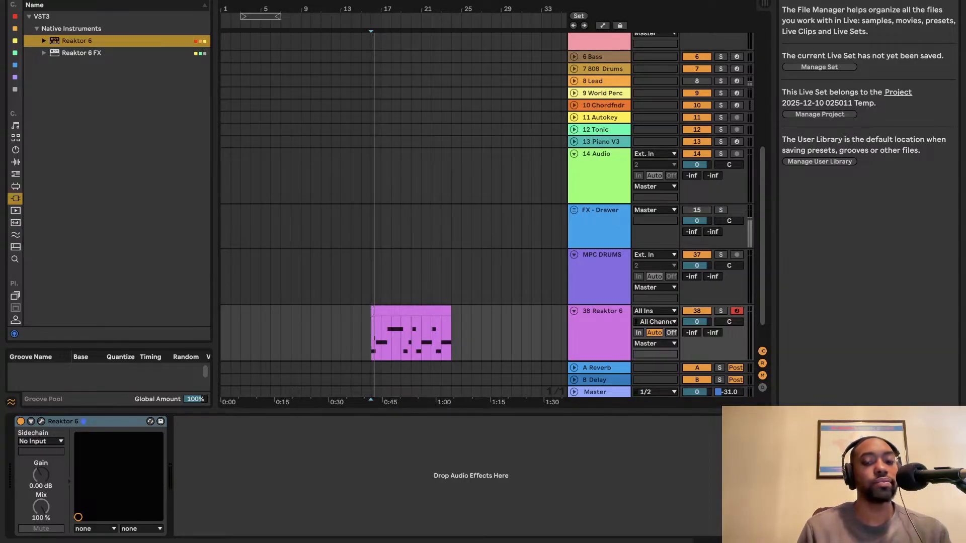
left_click_drag(372, 307, 381, 306)
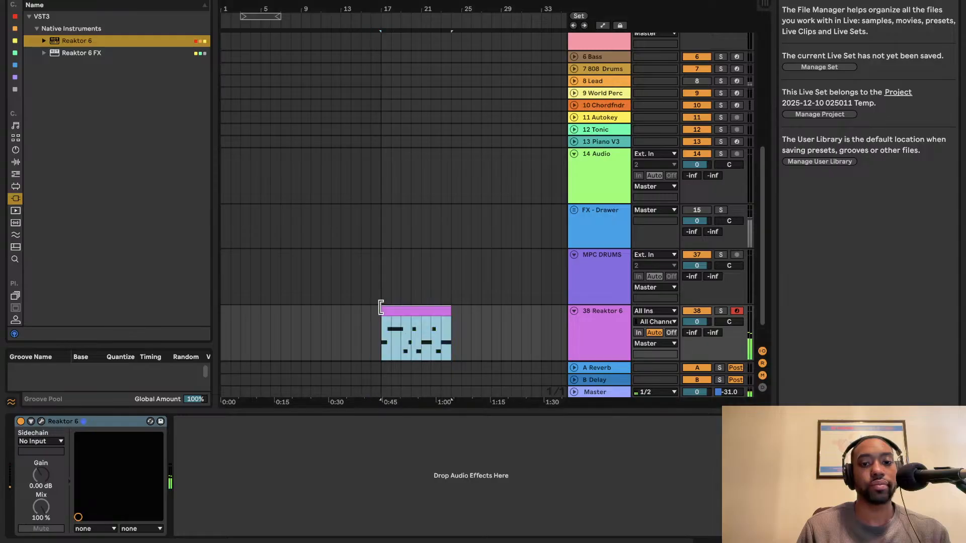
scroll(387, 314, "up", 3)
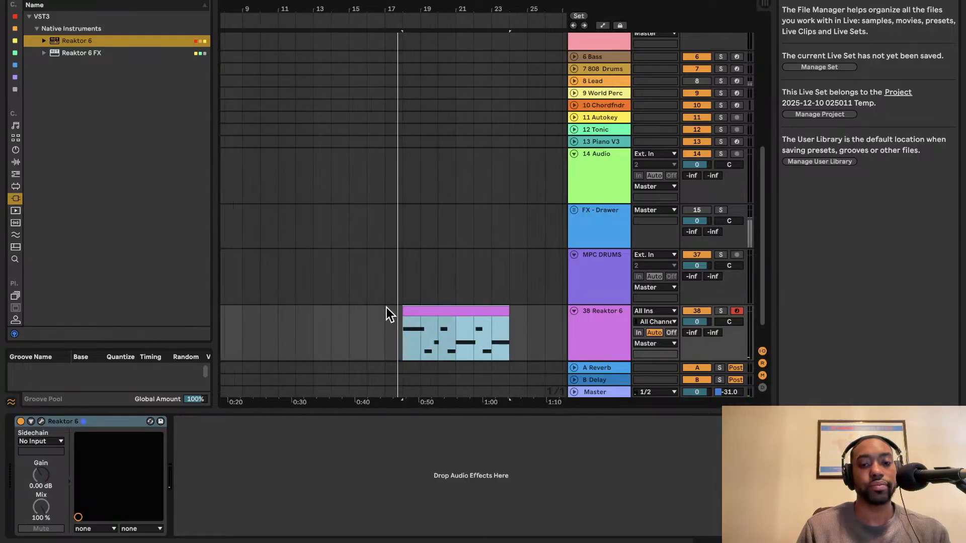
scroll(386, 308, "up", 3)
left_click_drag(416, 309, 403, 308)
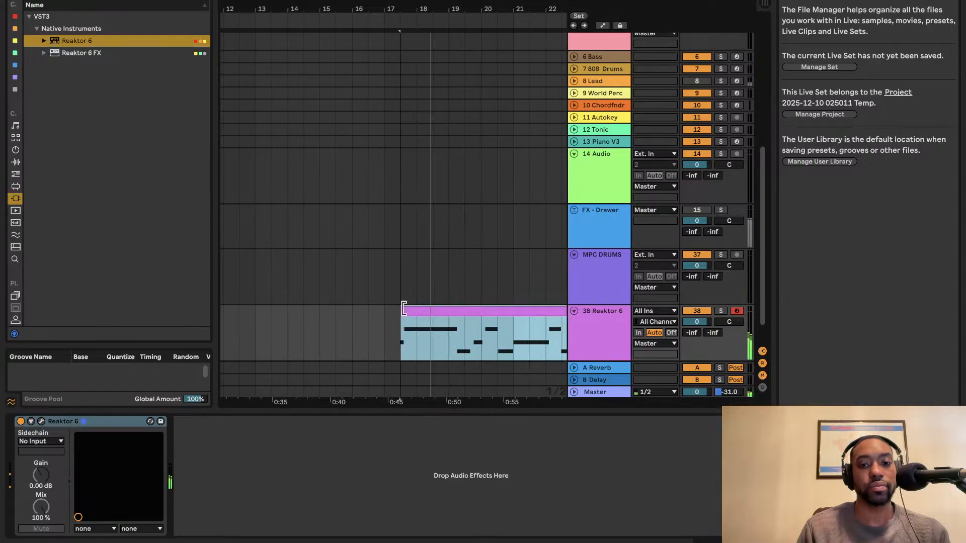
key("space")
key("space")
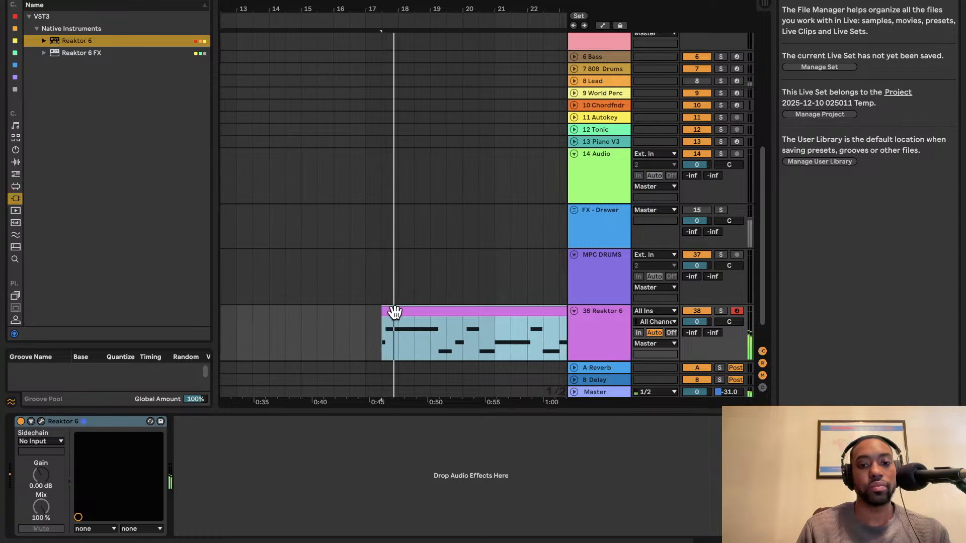
- Trim the start of the captured Reaktor 6 clip to bar 20 and play it back
scroll(395, 312, "up", 3)
scroll(395, 313, "down", 3)
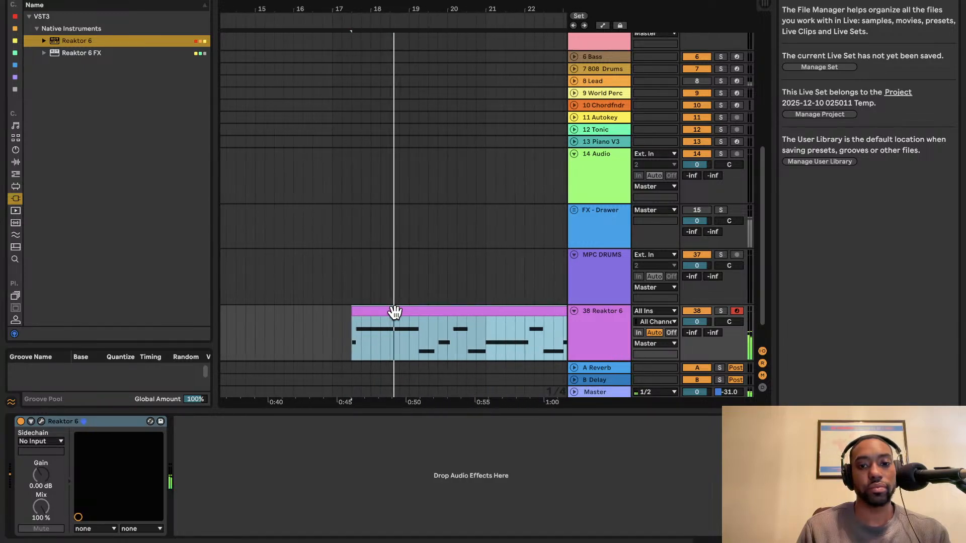
left_click_drag(343, 308, 395, 293)
key("space")
scroll(411, 309, "right", 2)
scroll(412, 312, "down", 1)
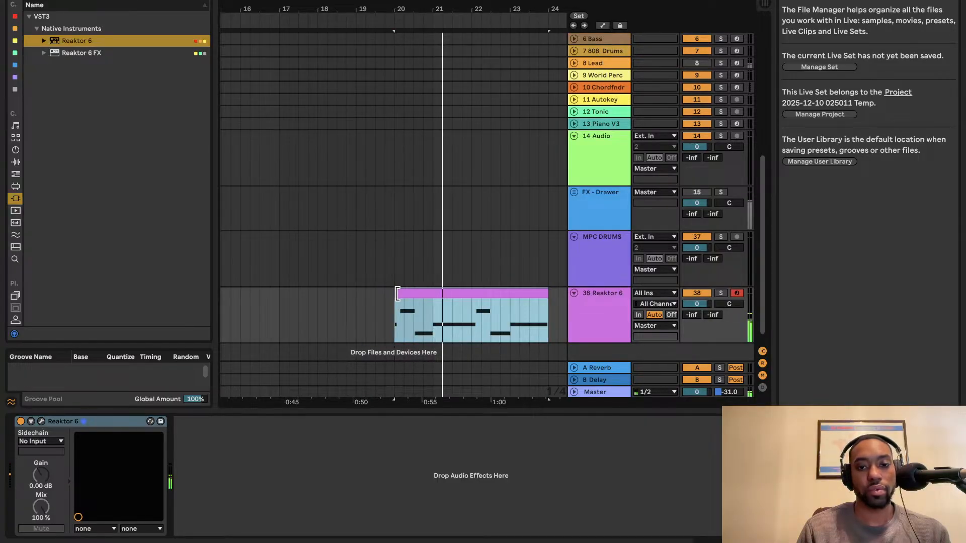
scroll(397, 293, "up", 2)
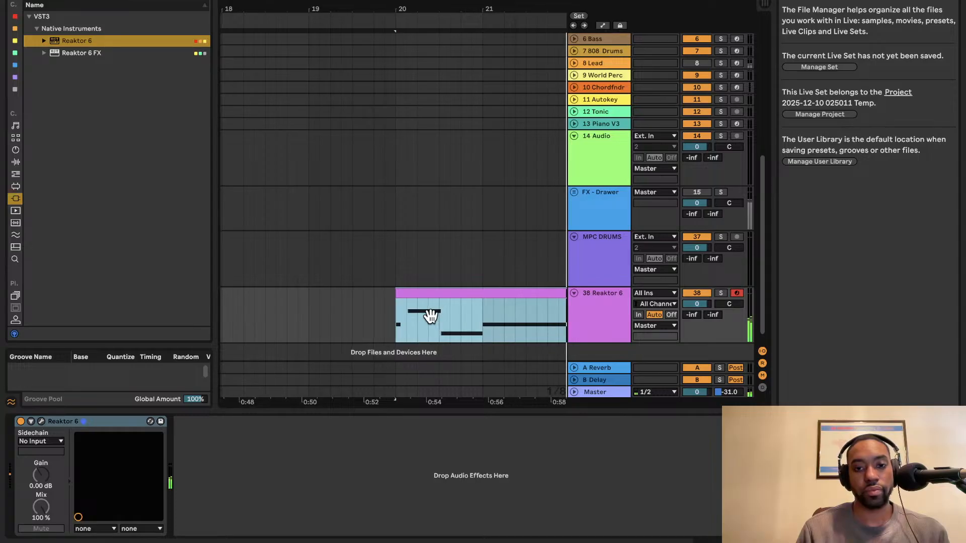
scroll(431, 317, "up", 2)
scroll(430, 316, "down", 1)
scroll(430, 316, "right", 1)
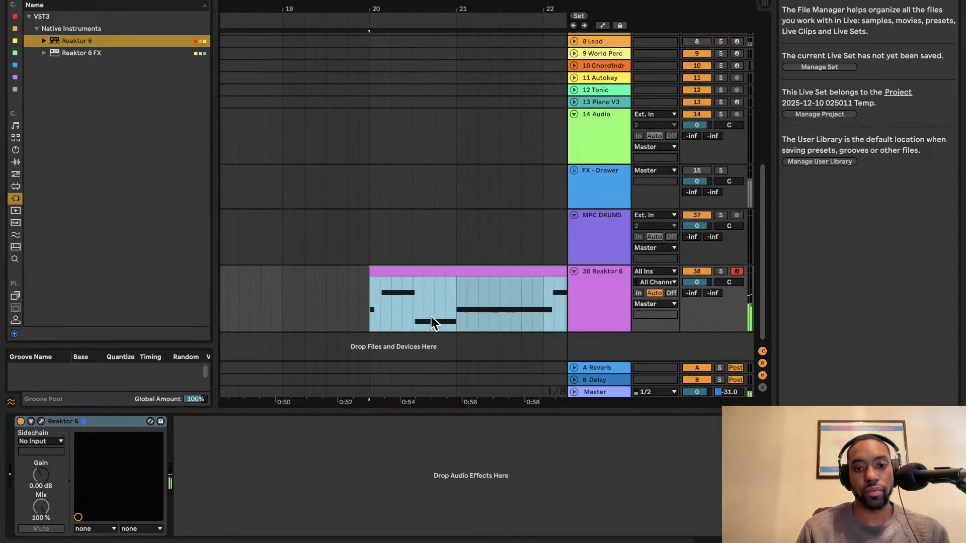
right_click(431, 316)
left_click(412, 296)
mouse_move(411, 297)
left_mouse_down()
mouse_move(448, 294)
mouse_move(425, 294)
left_mouse_up()
right_click(425, 294)
left_click(426, 298)
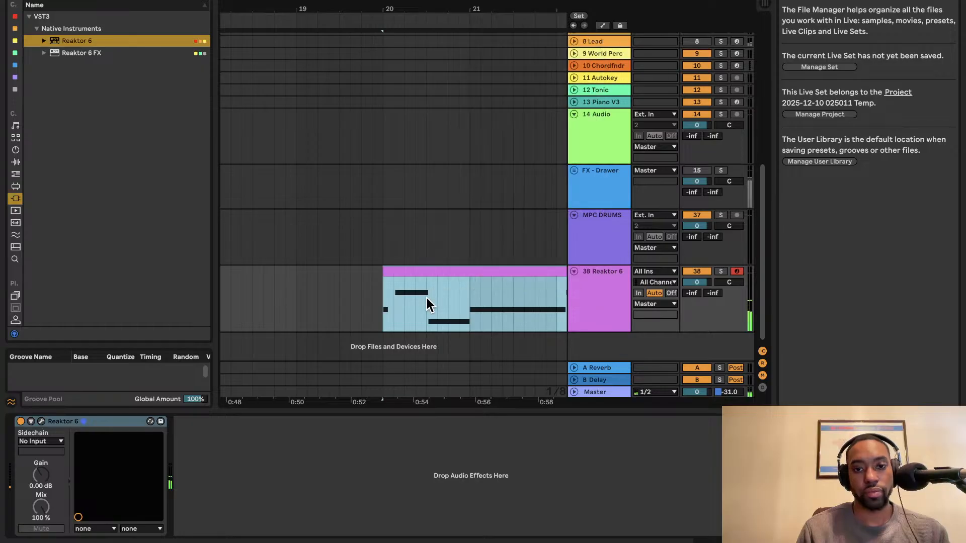
right_click(427, 299)
key("Escape")
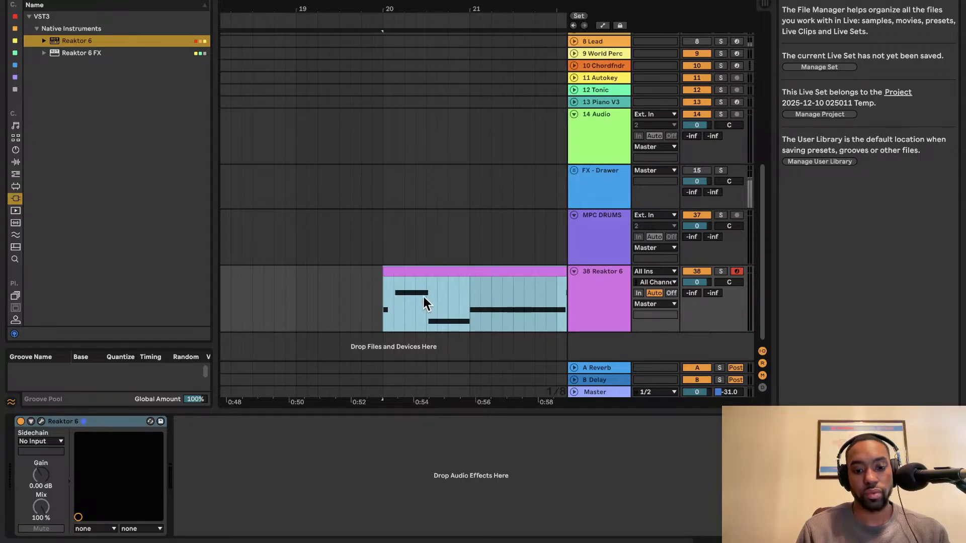
mouse_move(421, 295)
left_mouse_down()
mouse_move(462, 292)
mouse_move(411, 287)
left_mouse_up()
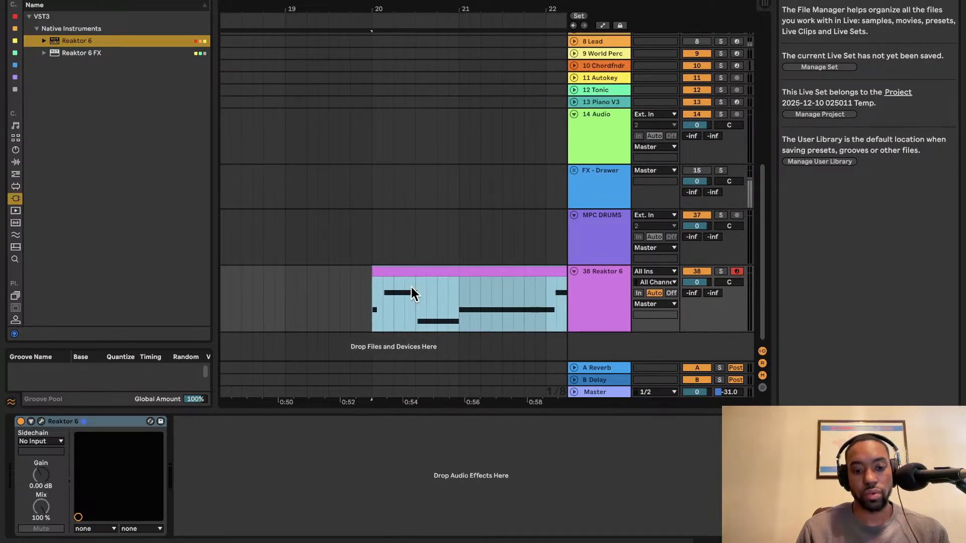
left_click(399, 291)
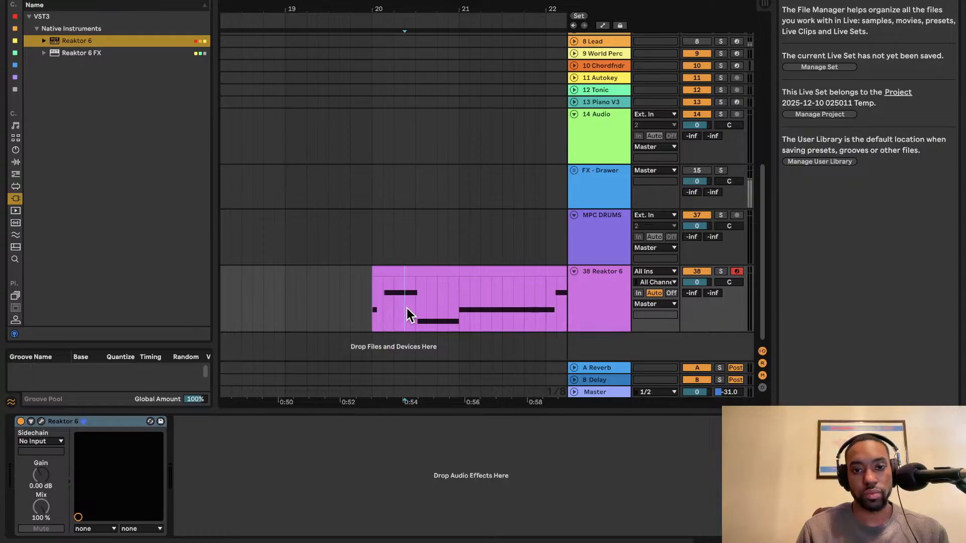
left_click(392, 268)
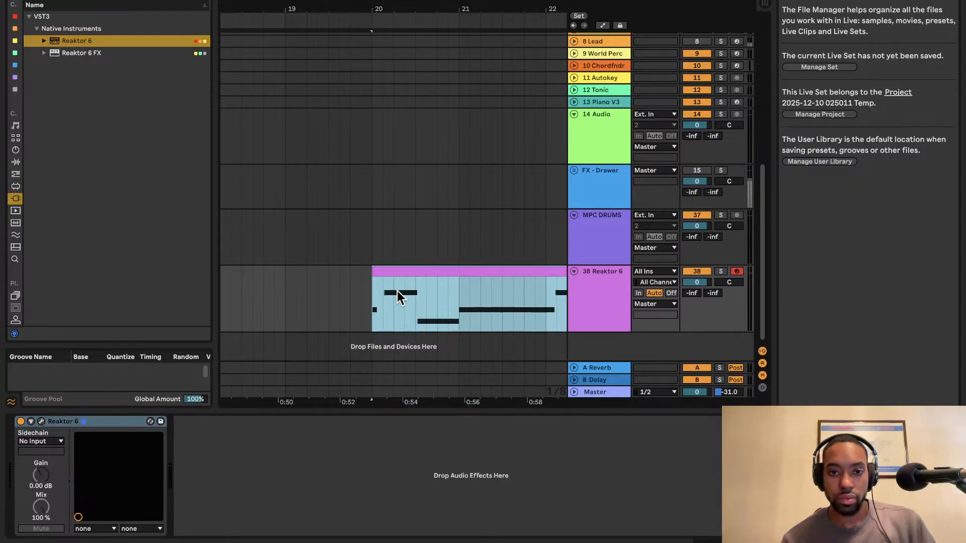
- Open the Reaktor 6 clip in the MIDI note editor and enlarge its track in the arrangement
scroll(397, 291, "up", 5)
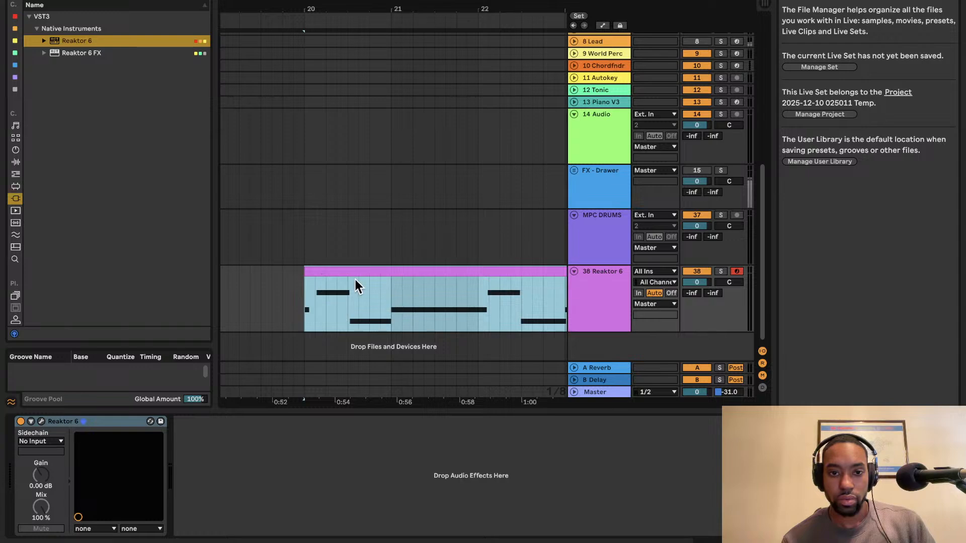
left_click(335, 289)
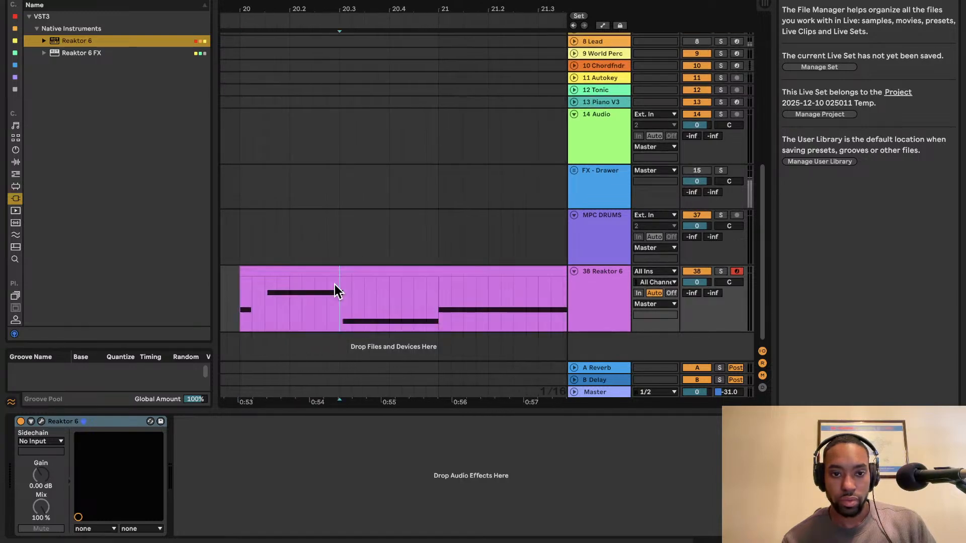
double_click(344, 275)
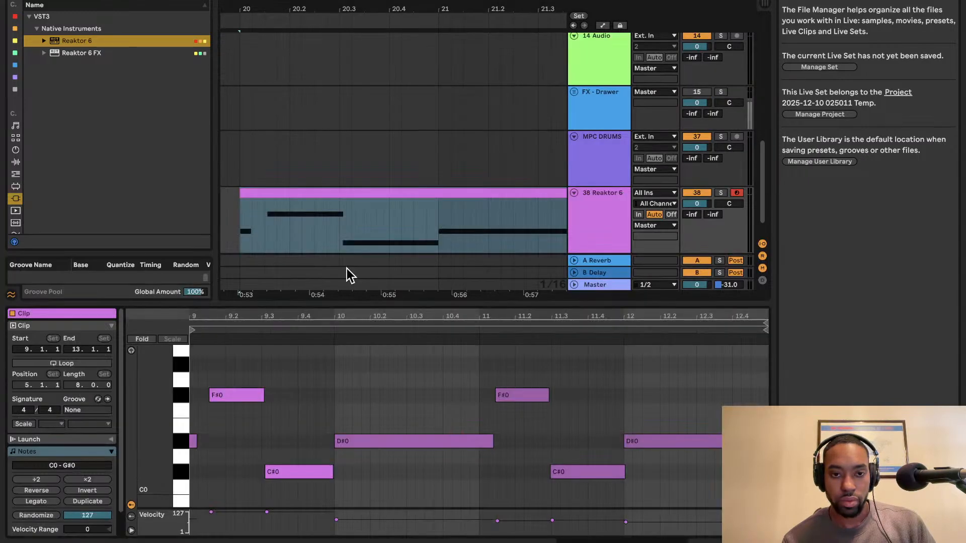
left_click(331, 237)
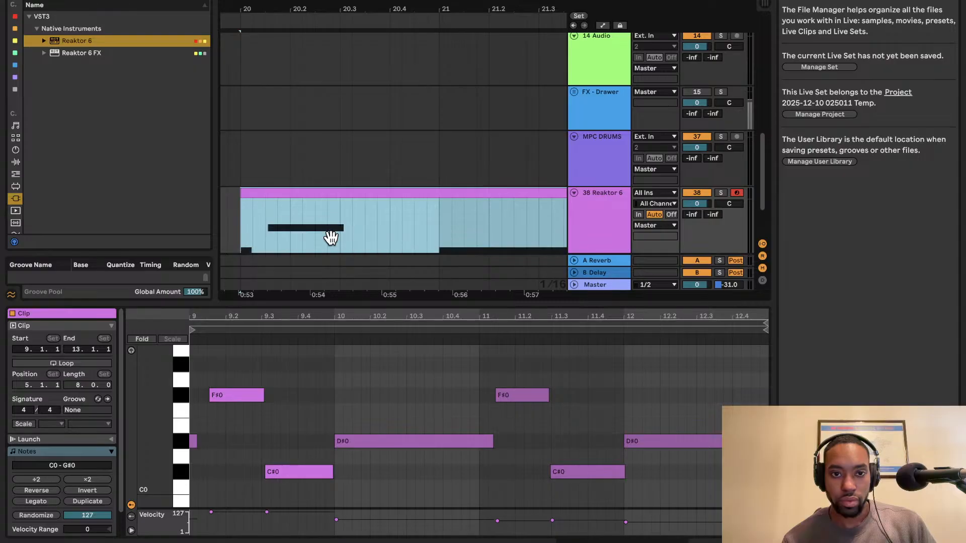
scroll(337, 227, "down", 3)
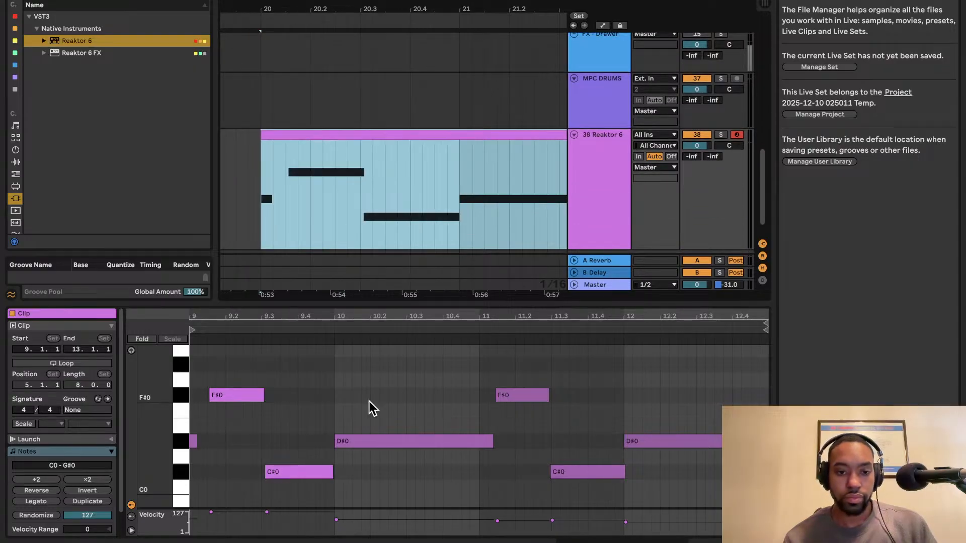
- Play back the clip and try moving the F#0 note that follows bar 9 earlier onto bar 9
left_click(334, 398)
key("space")
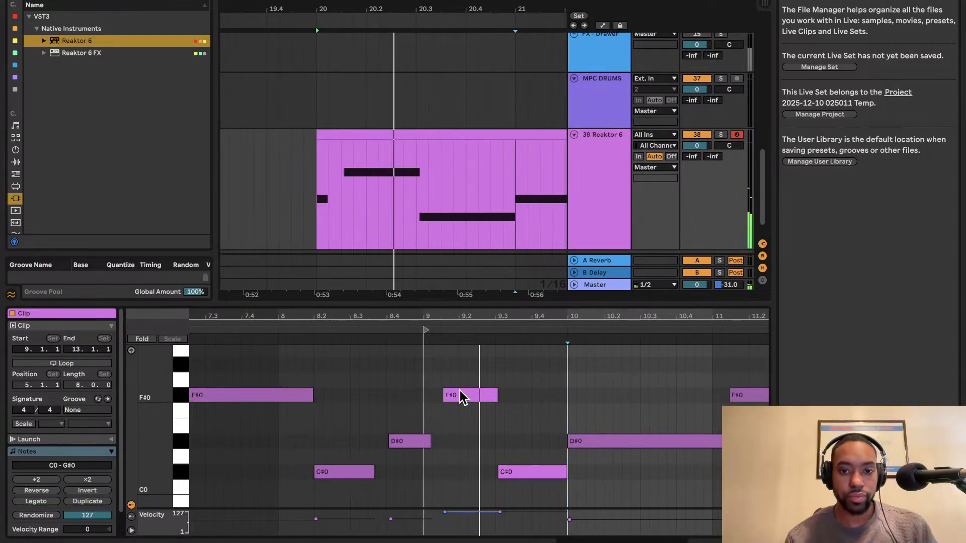
left_click_drag(462, 398, 444, 397)
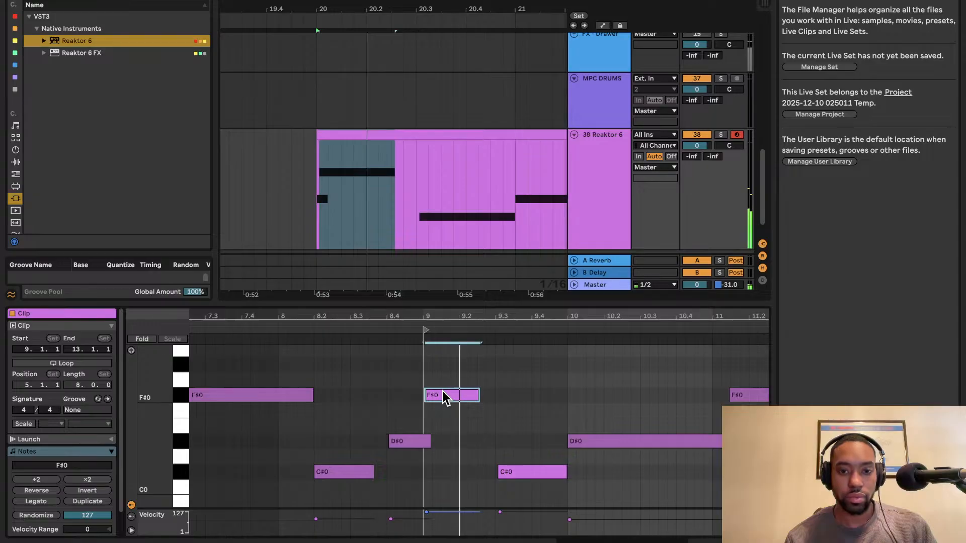
key("super+z")
- Select all notes in the clip, nudge them earlier until the F#0 sits almost at bar 9, and play the clip
key("super+a")
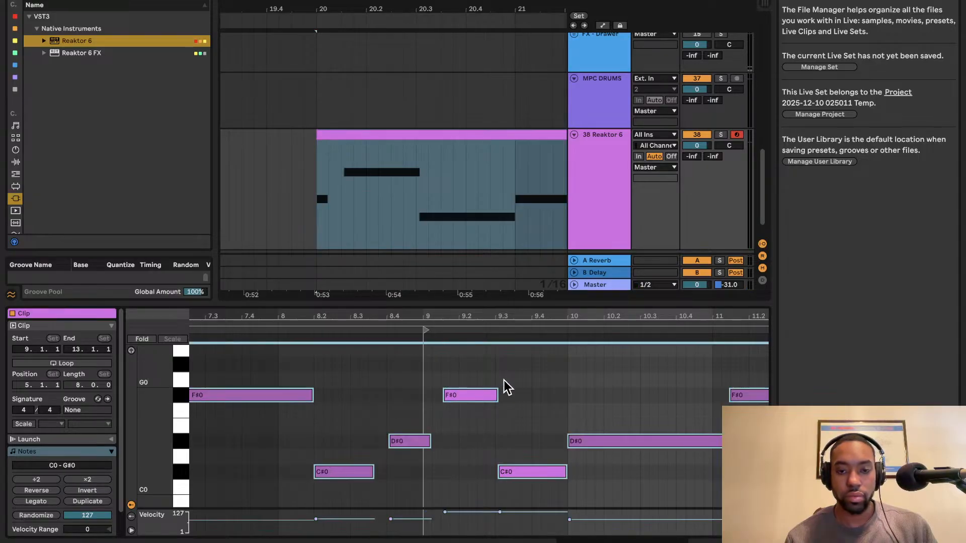
key("Left")
scroll(504, 380, "right", 5)
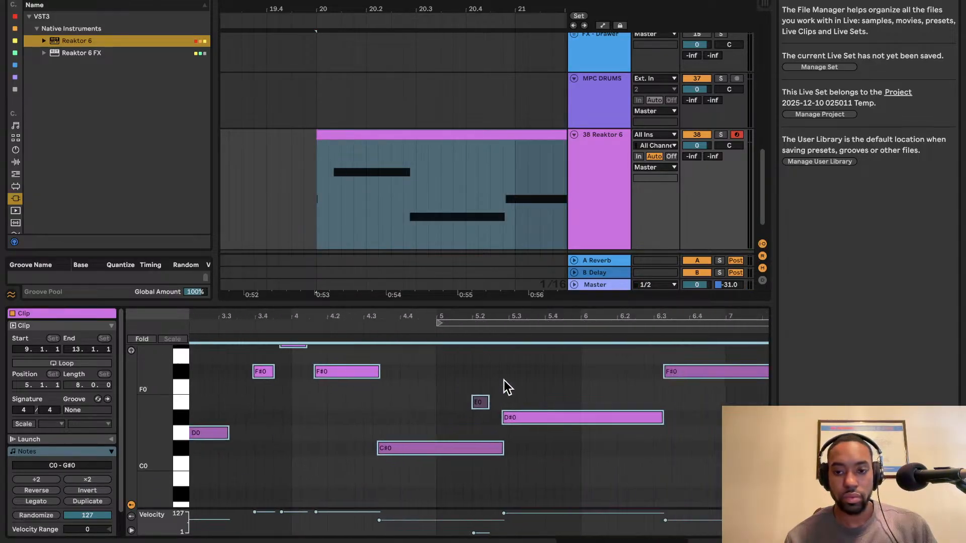
key("space")
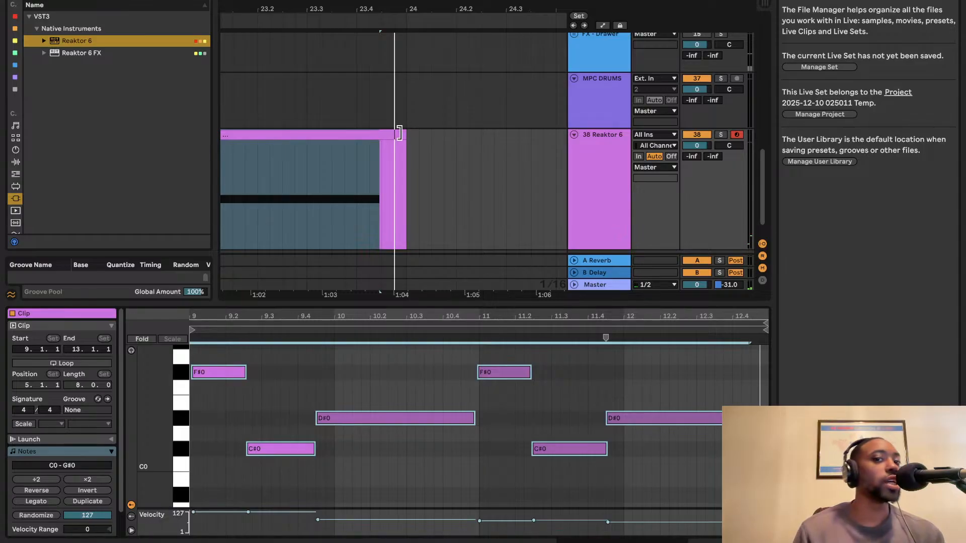
- Trim the Reaktor 6 clip's end to 12.4.3 and duplicate the Reaktor 6 track together with its clip
left_click_drag(399, 134, 376, 132)
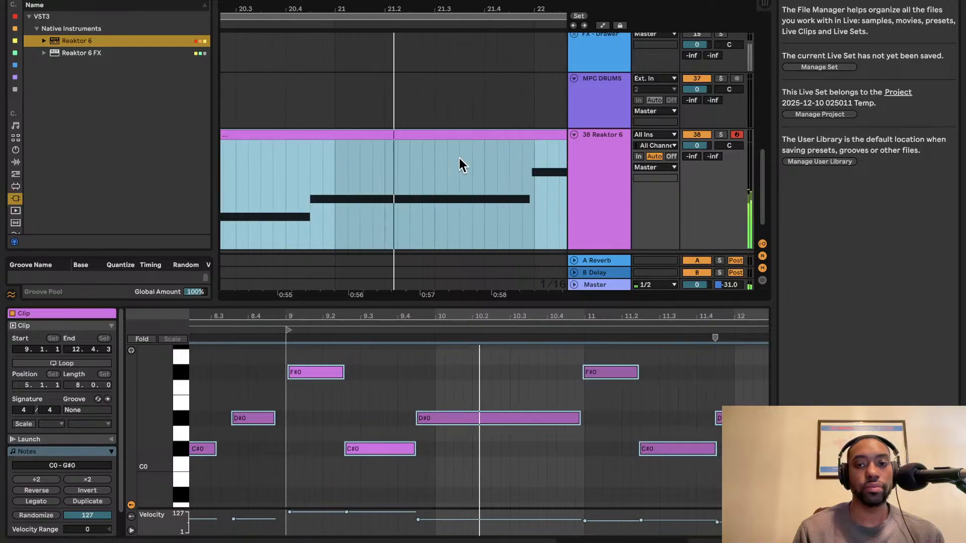
left_click_drag(492, 304, 587, 503)
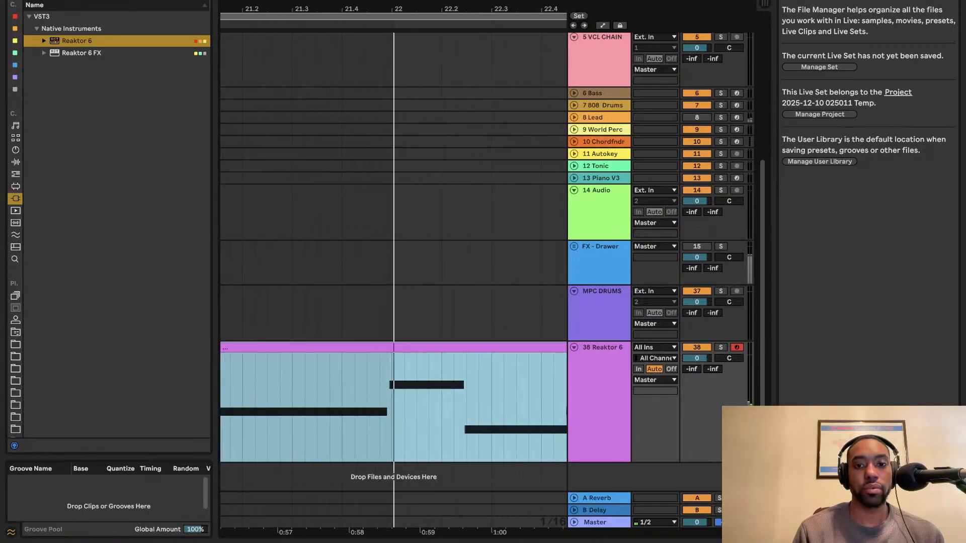
scroll(456, 303, "left", 1)
scroll(455, 303, "down", 4)
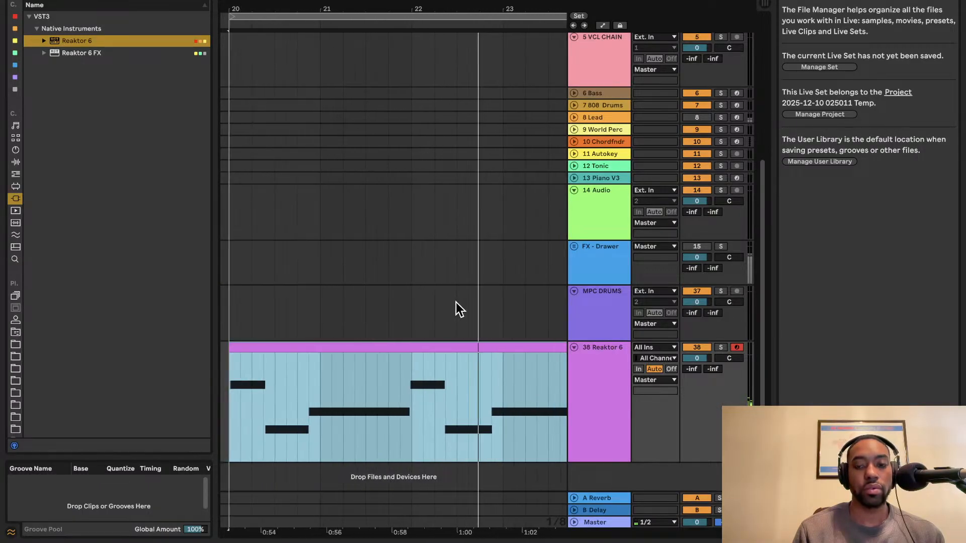
scroll(456, 303, "down", 2)
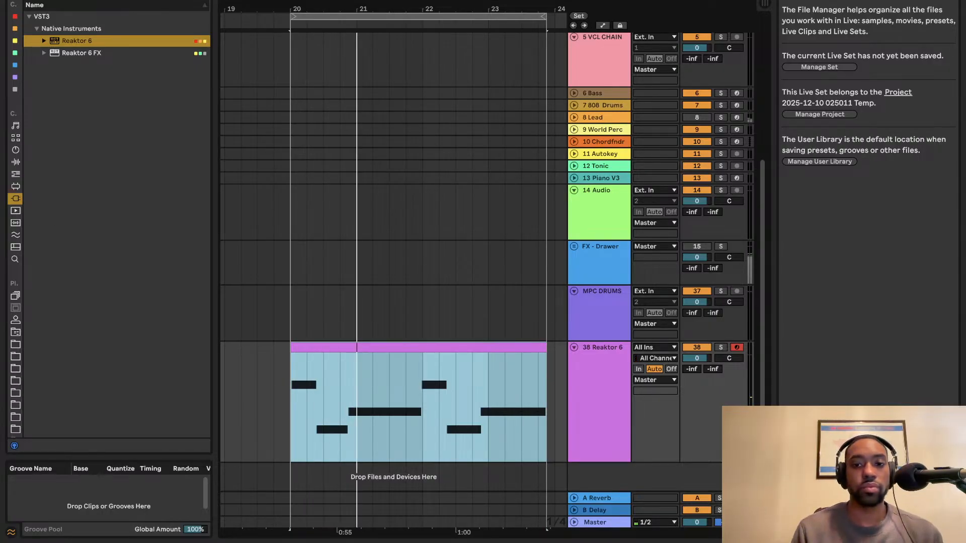
right_click(589, 391)
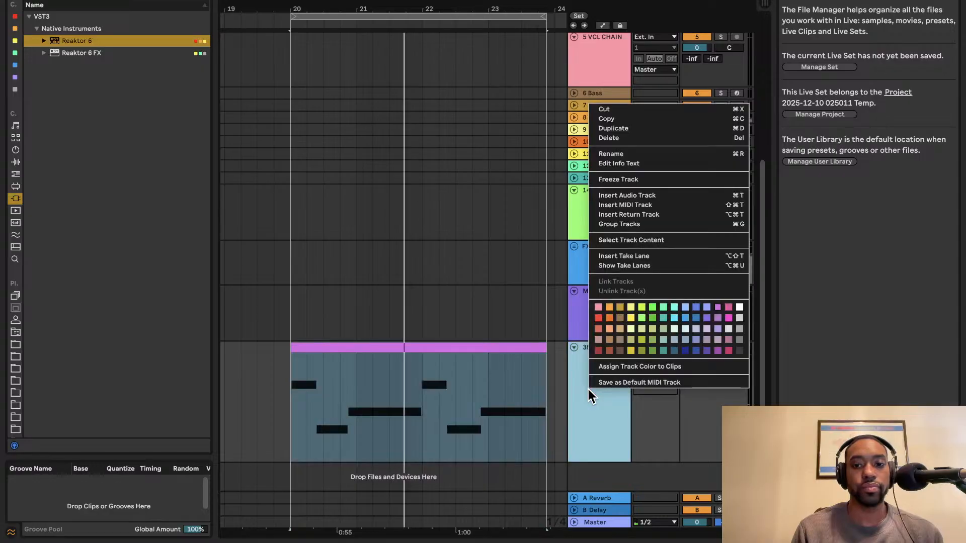
left_click(641, 129)
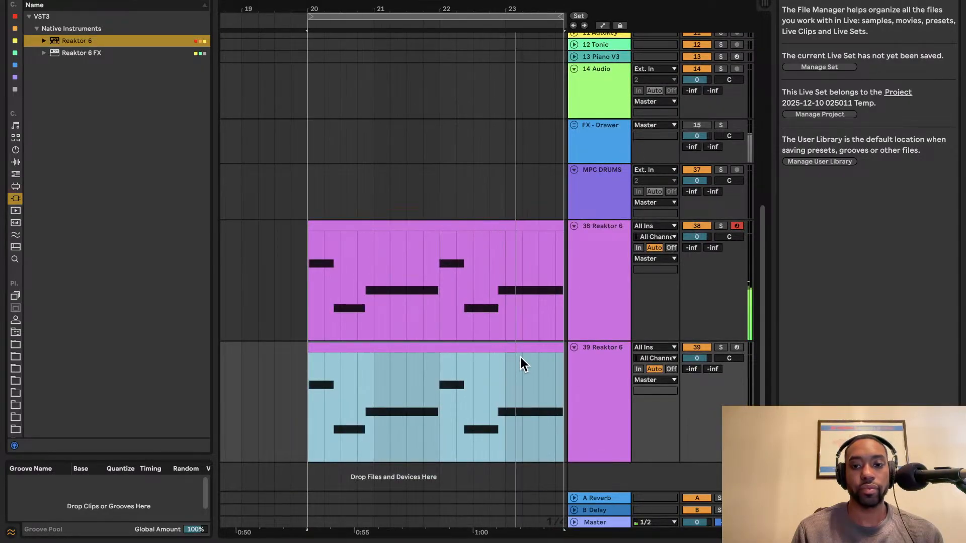
- Open the duplicated track's clip in the note editor, transpose all its notes up one octave and play it
double_click(521, 357)
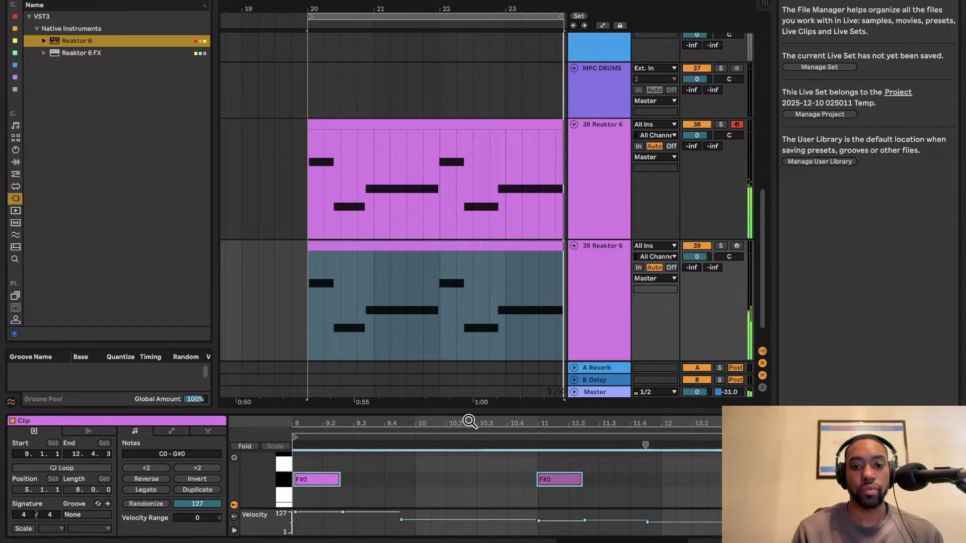
left_click_drag(472, 410, 461, 265)
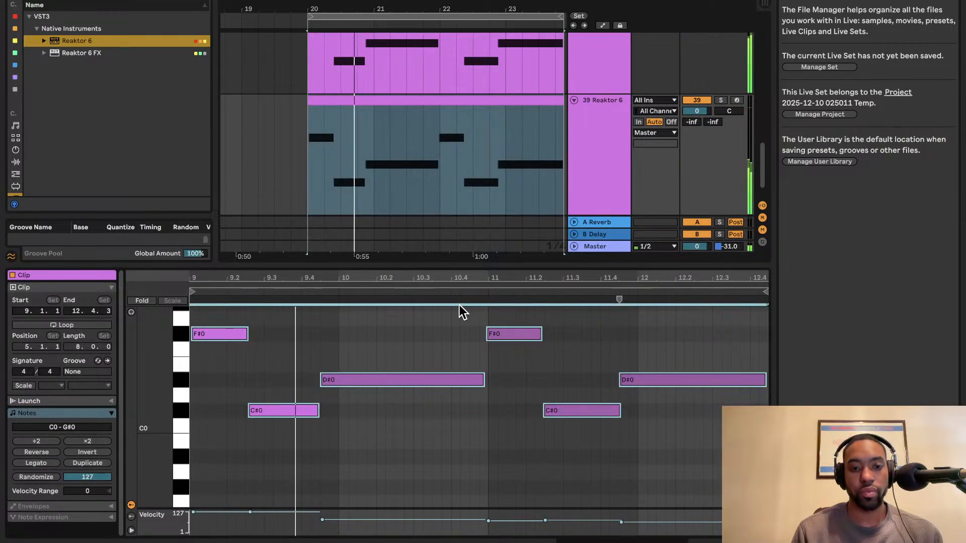
key("shift+Up")
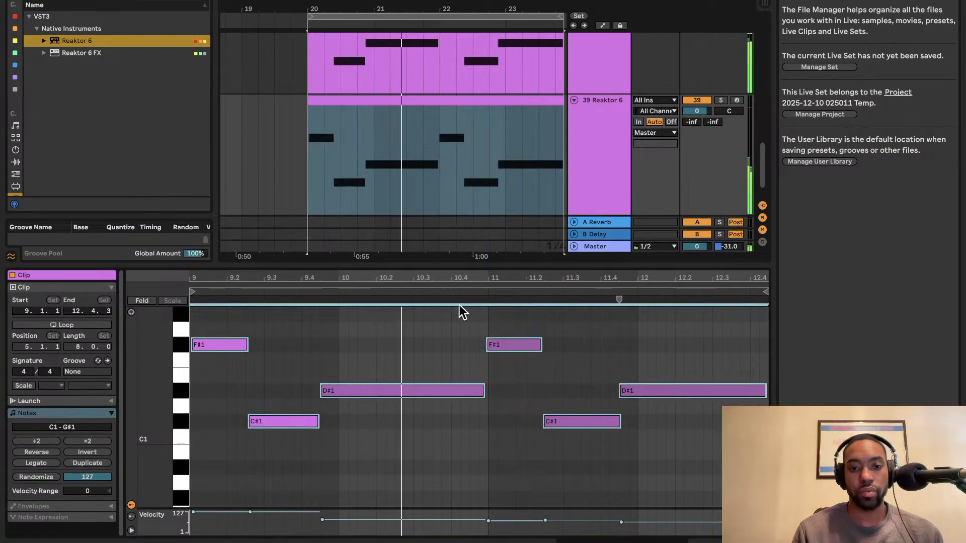
key("space")
key("space")
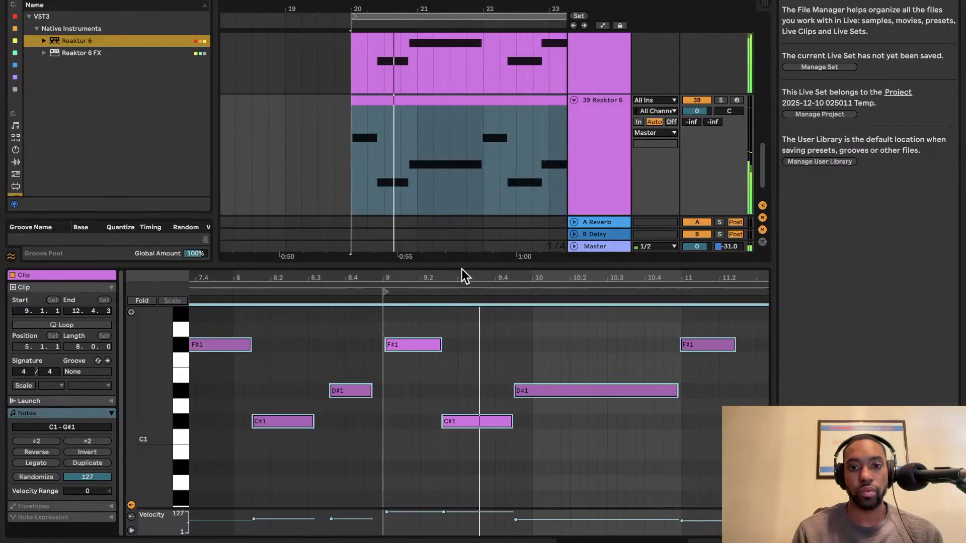
- Lower the volume of track 39 to -6.8 dB, try extending the loop to bar 24 and restart playback
left_click_drag(461, 266, 497, 457)
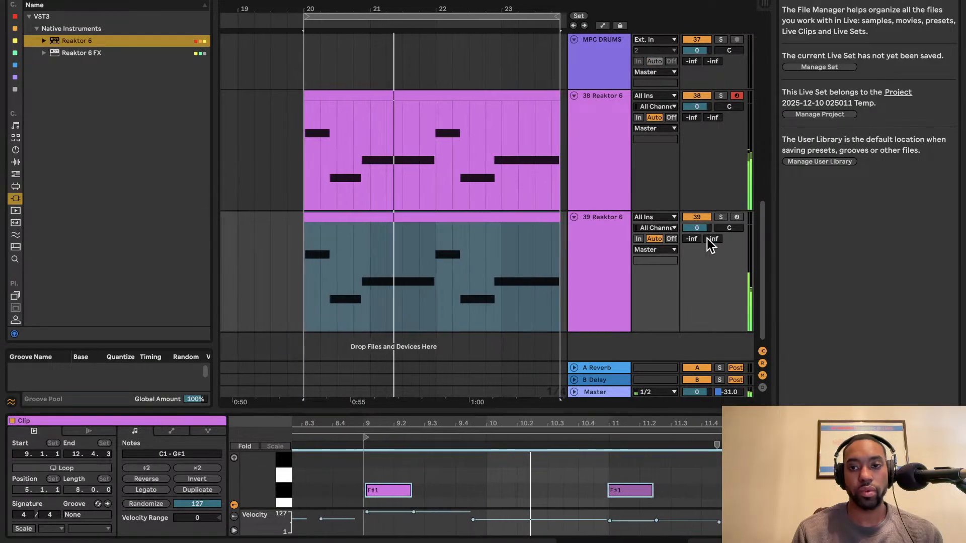
left_click_drag(702, 228, 703, 243)
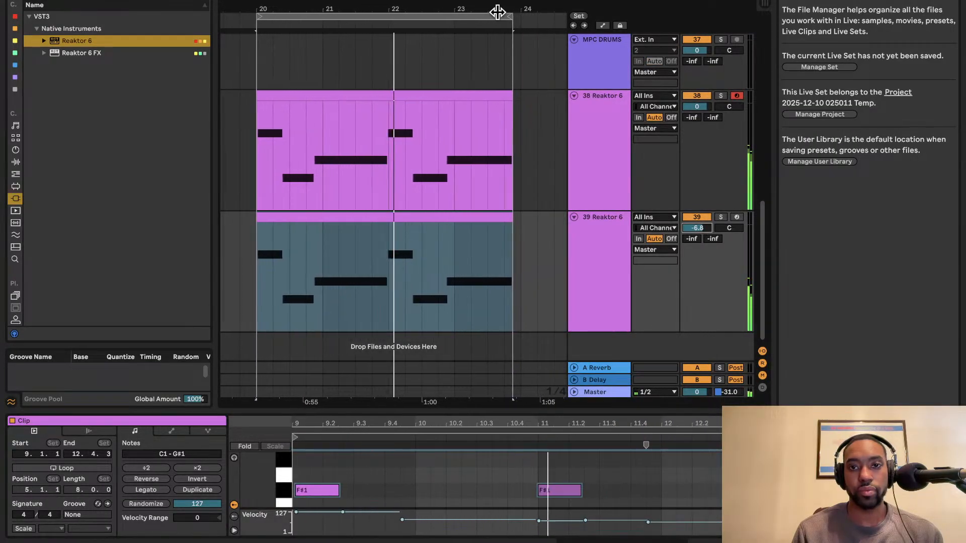
key("space")
left_click_drag(495, 17, 499, 17)
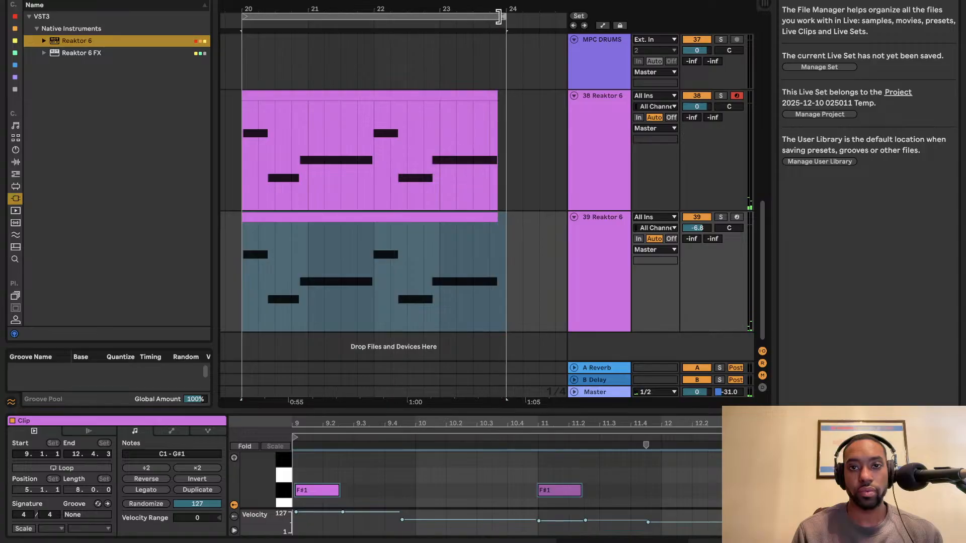
key("space")
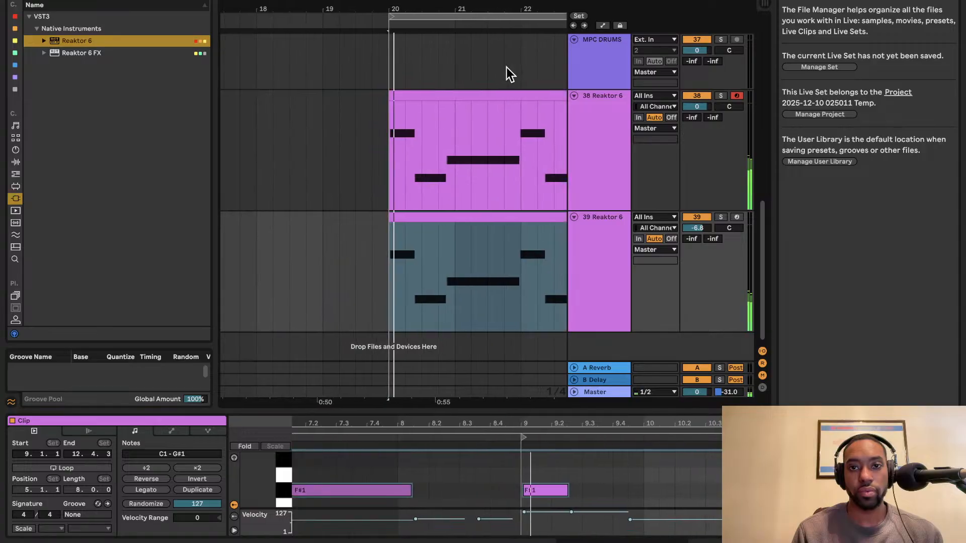
- Extend the arrangement loop and the clips on both Reaktor 6 tracks to end at bar 24
left_click(430, 97)
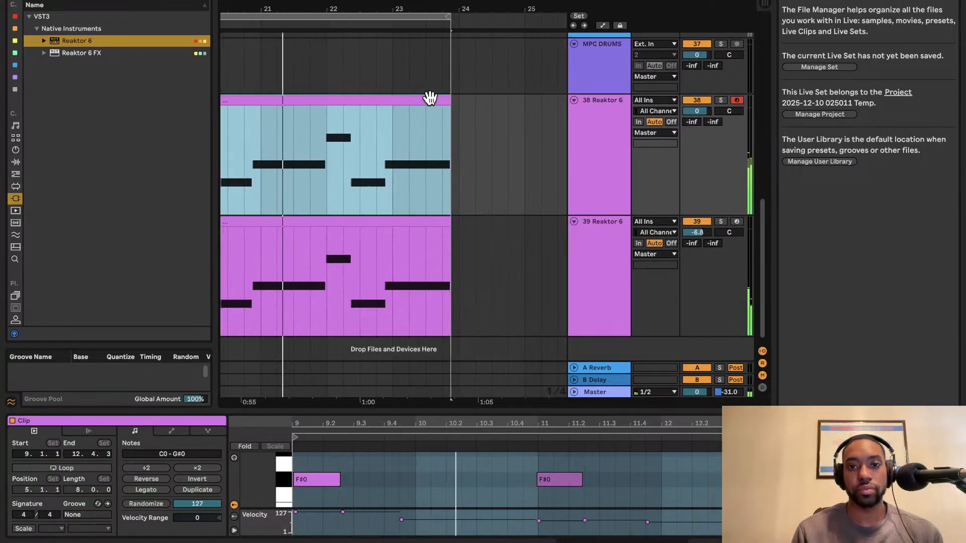
scroll(430, 97, "right", 3)
left_click_drag(387, 18, 396, 19)
left_click(400, 107)
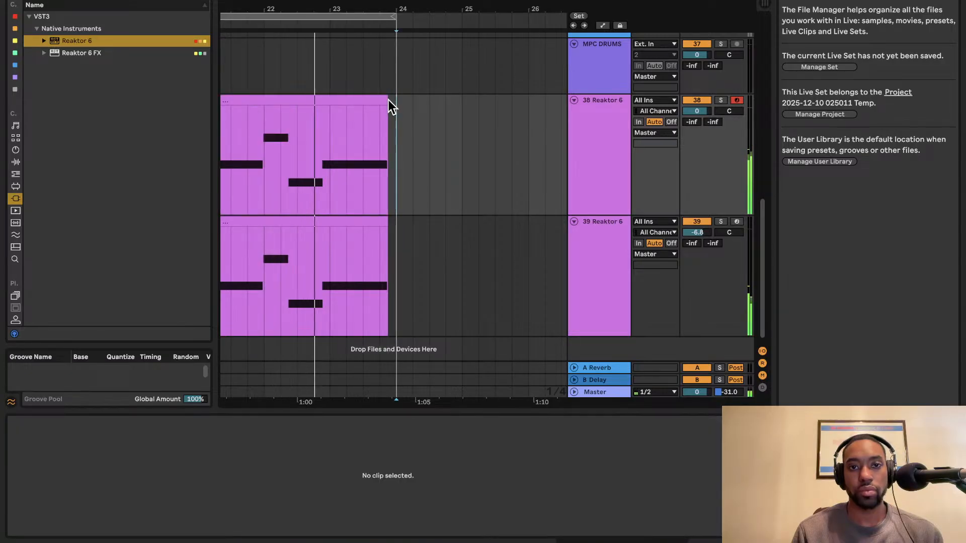
left_click_drag(388, 100, 396, 100)
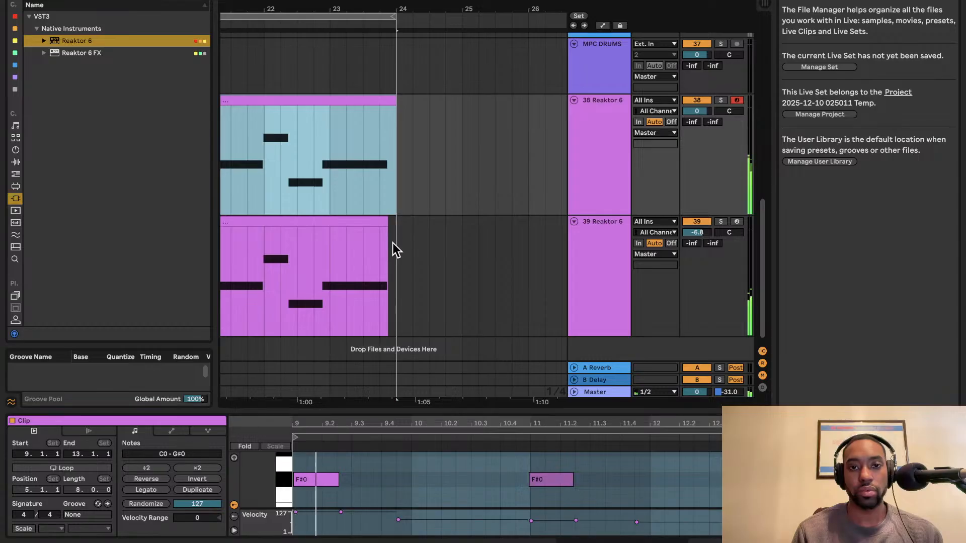
left_click_drag(384, 220, 396, 222)
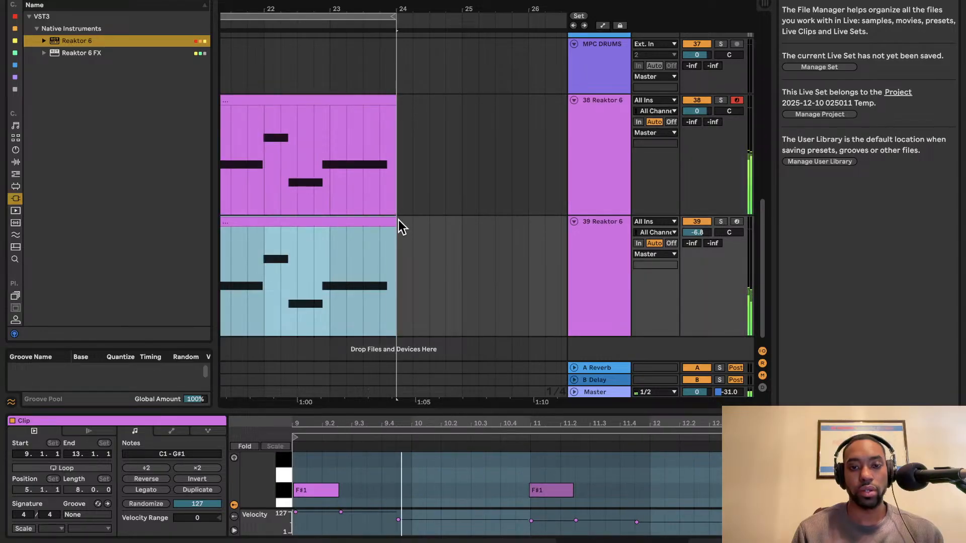
- Lengthen the last D#0 note in track 38's clip so it reaches the clip's end
left_click(365, 97)
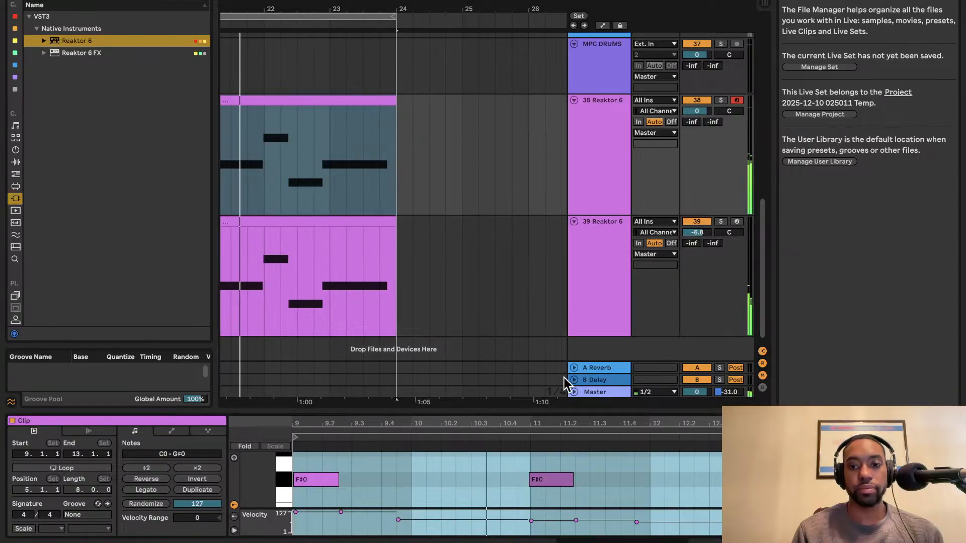
left_click_drag(549, 411, 443, 188)
left_click(652, 282)
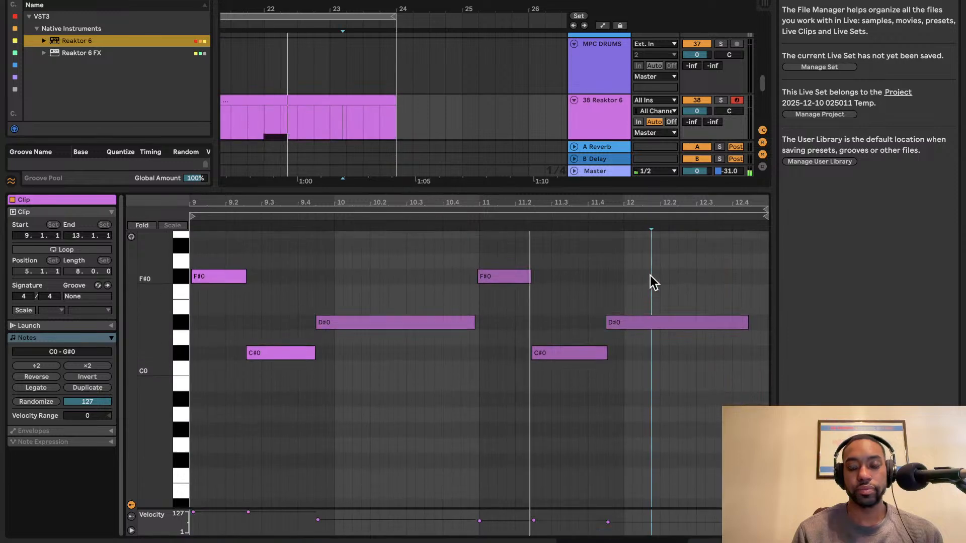
left_click_drag(746, 344, 765, 342)
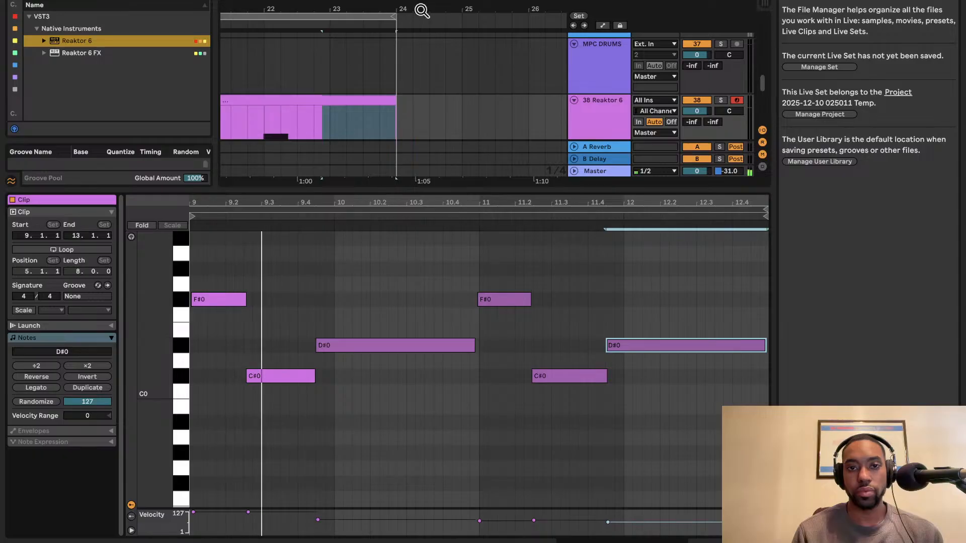
- Lengthen the last D#1 note in track 39's clip to the clip's end and collapse the note editor
scroll(394, 115, "down", 3)
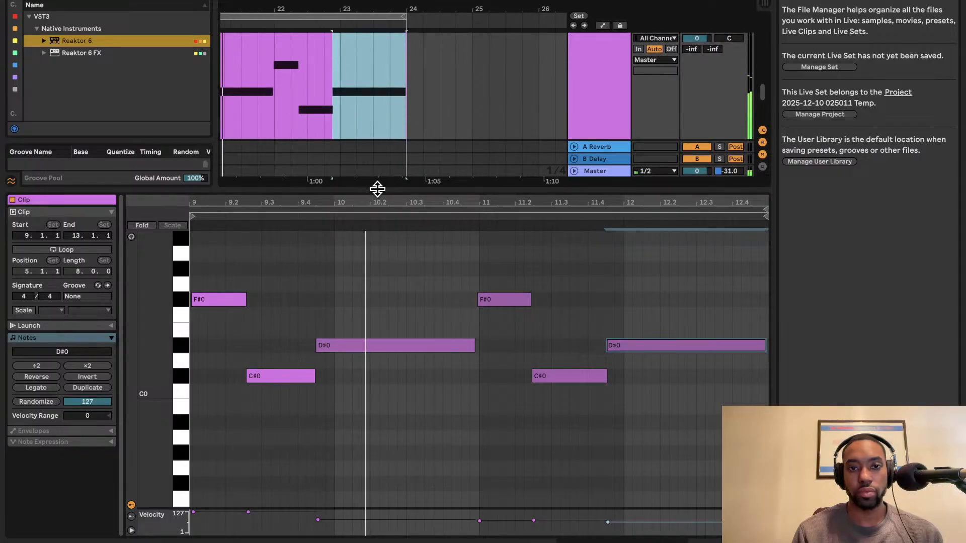
left_click_drag(377, 189, 412, 312)
left_click(377, 147)
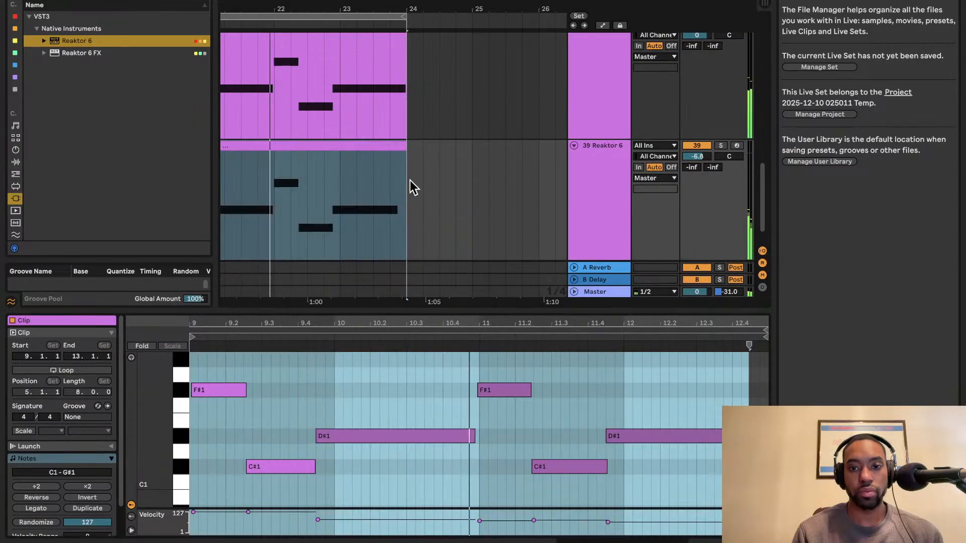
left_click_drag(747, 437, 766, 437)
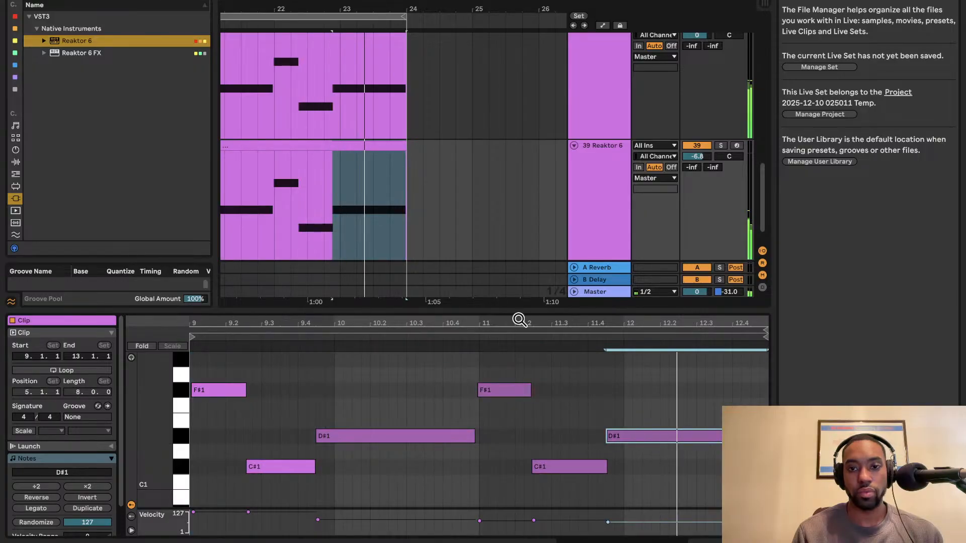
left_click_drag(520, 310, 568, 539)
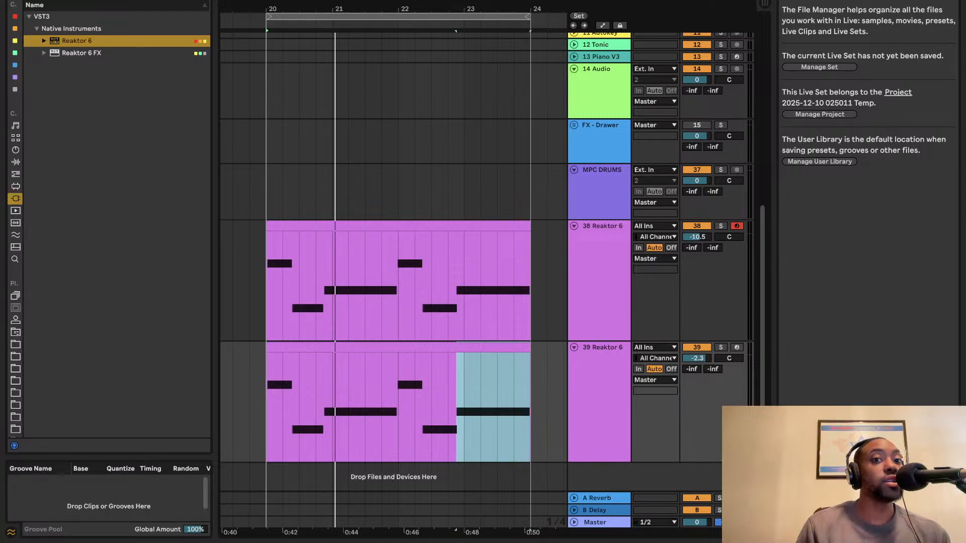
left_click(597, 416)
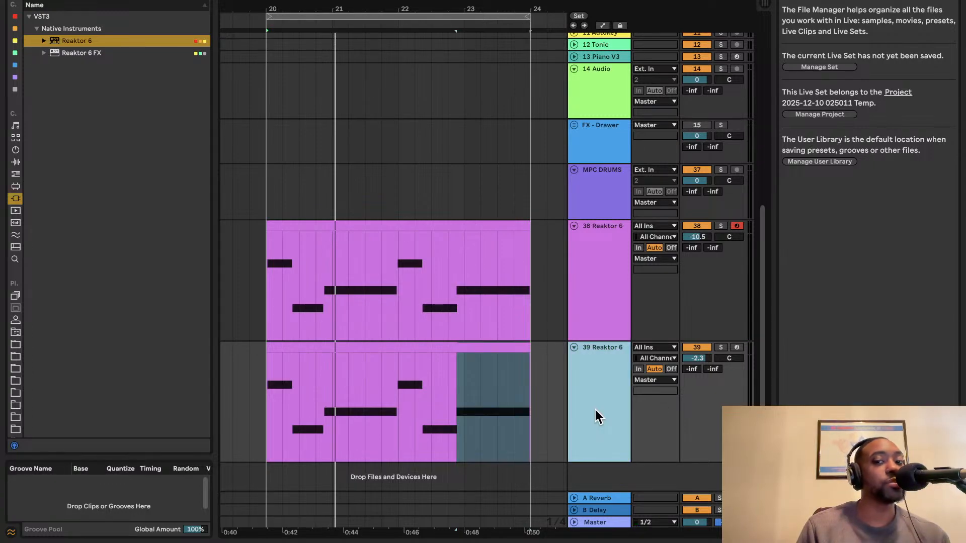
key("super+t")
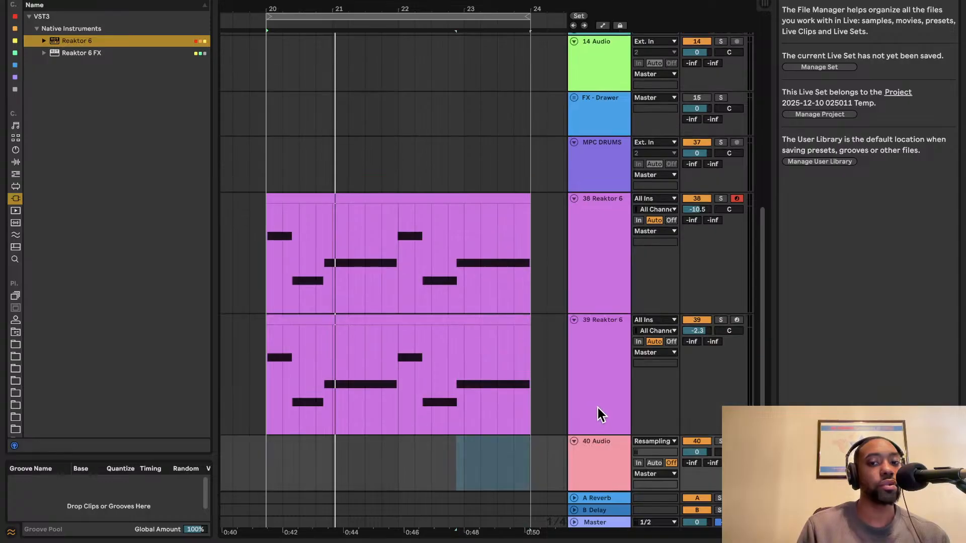
left_click(594, 442)
key("Delete")
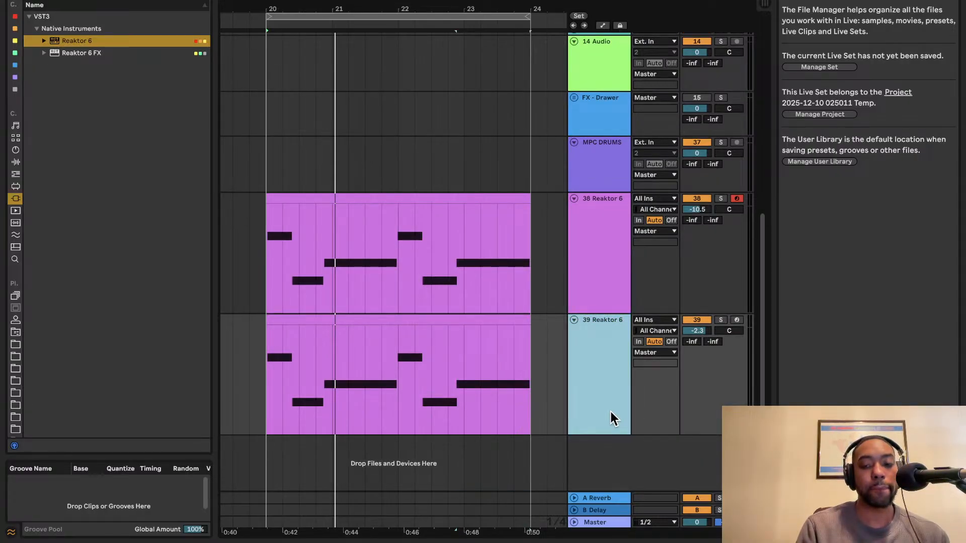
- Duplicate track 39 and open the duplicate's Reaktor 6 instrument in edit mode
right_click(611, 418)
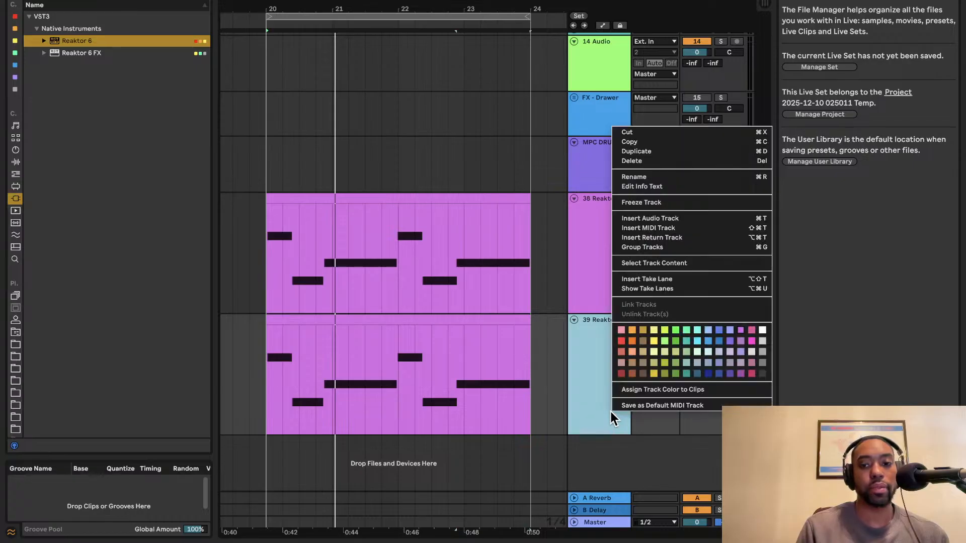
left_click(670, 152)
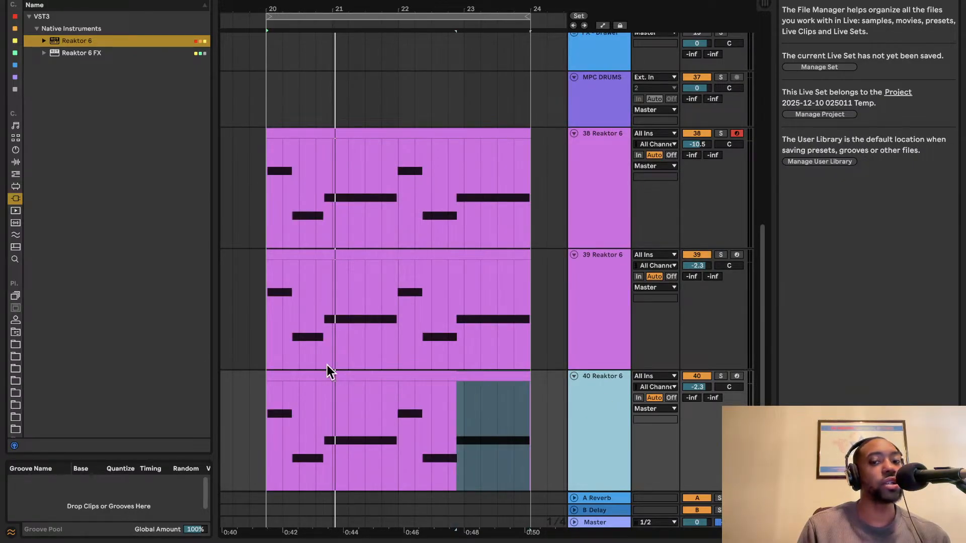
double_click(595, 409)
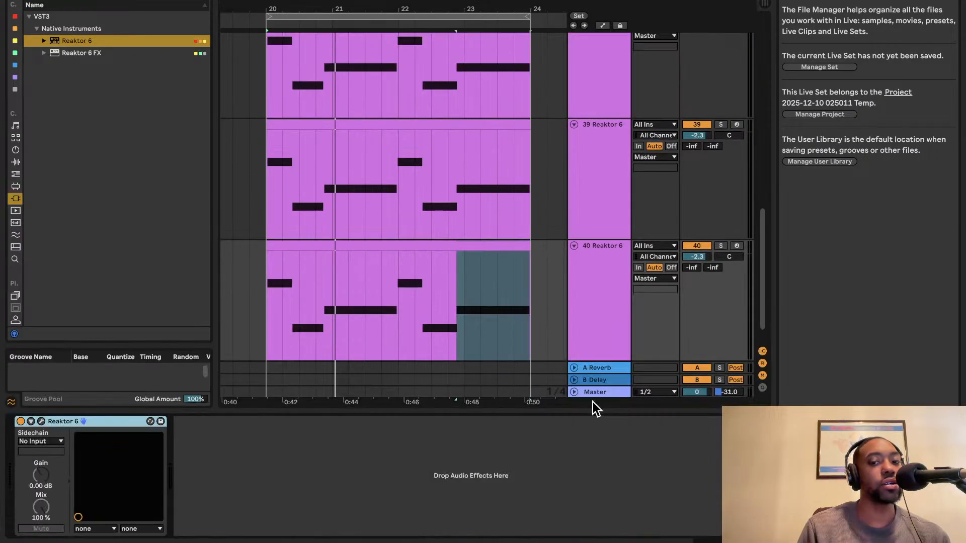
left_click(42, 421)
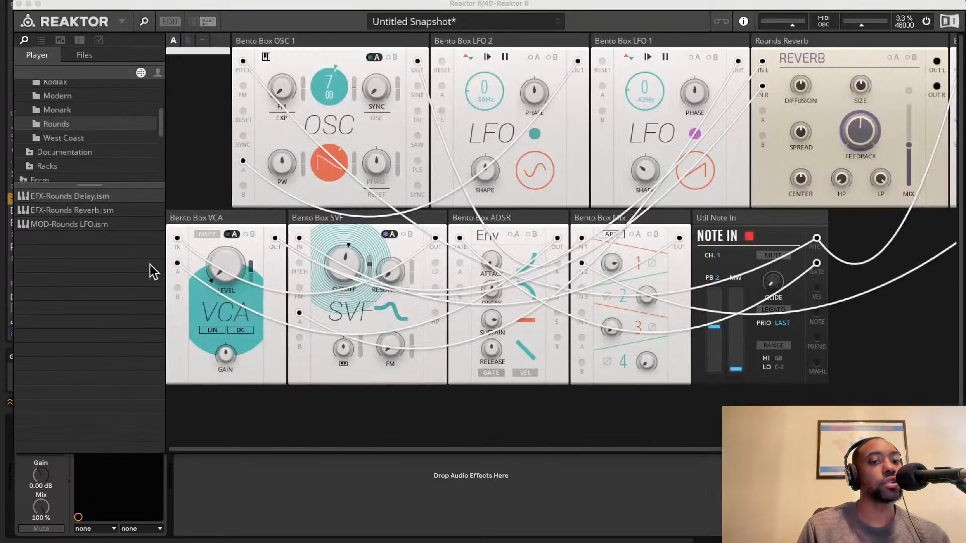
left_click(170, 21)
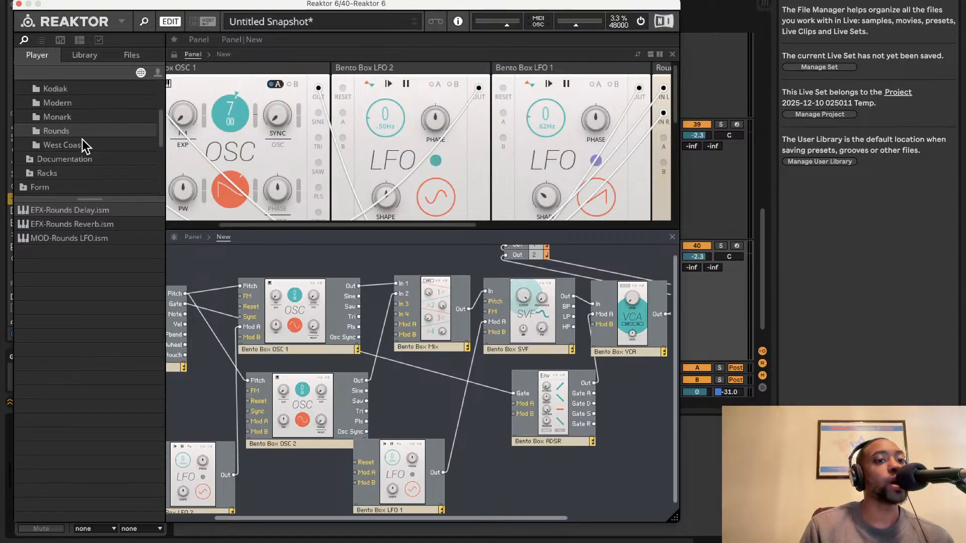
- Add the OSC-Kodiak Duality Oscillator block from the Kodiak folder to the structure
scroll(86, 138, "up", 2)
left_click(75, 125)
left_click(72, 113)
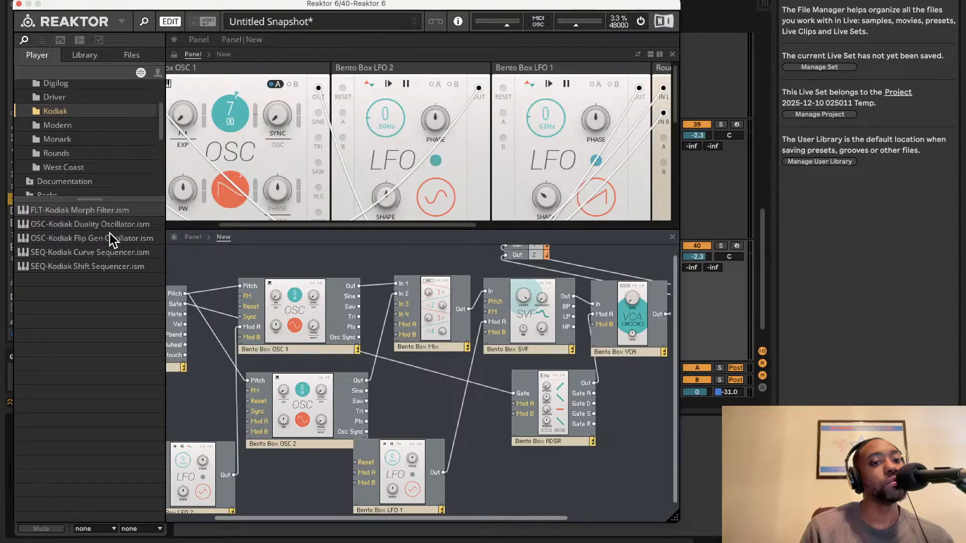
left_click(80, 100)
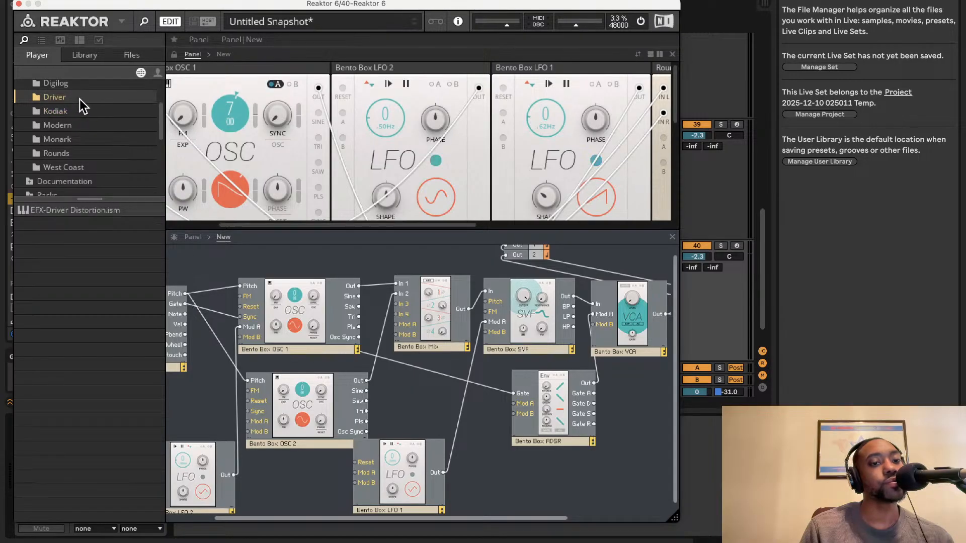
left_click(71, 122)
left_click(73, 111)
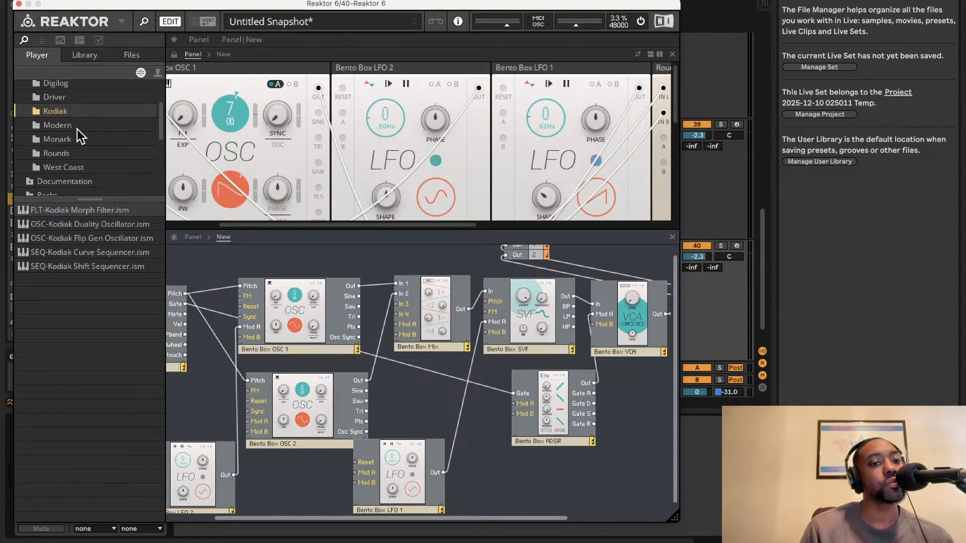
left_click(98, 228)
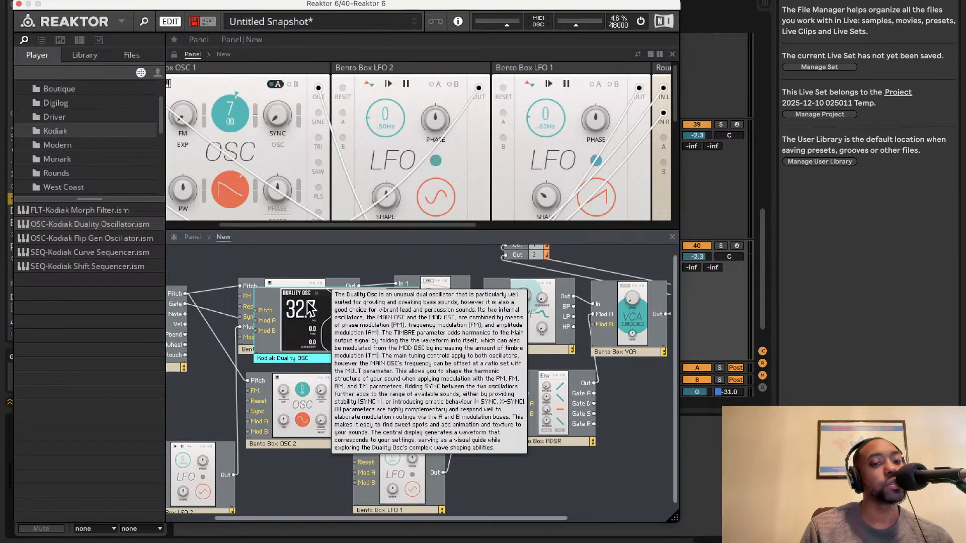
- Examine the blocks offered in the Boutique, Digilog, Driver, Kodiak, Rounds and West Coast folders
left_click(72, 157)
left_click(76, 132)
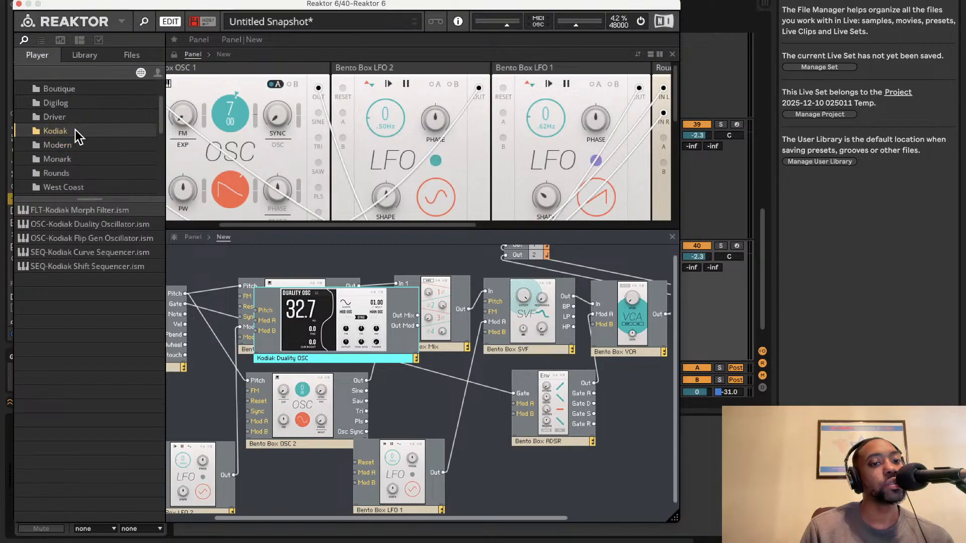
left_click(76, 119)
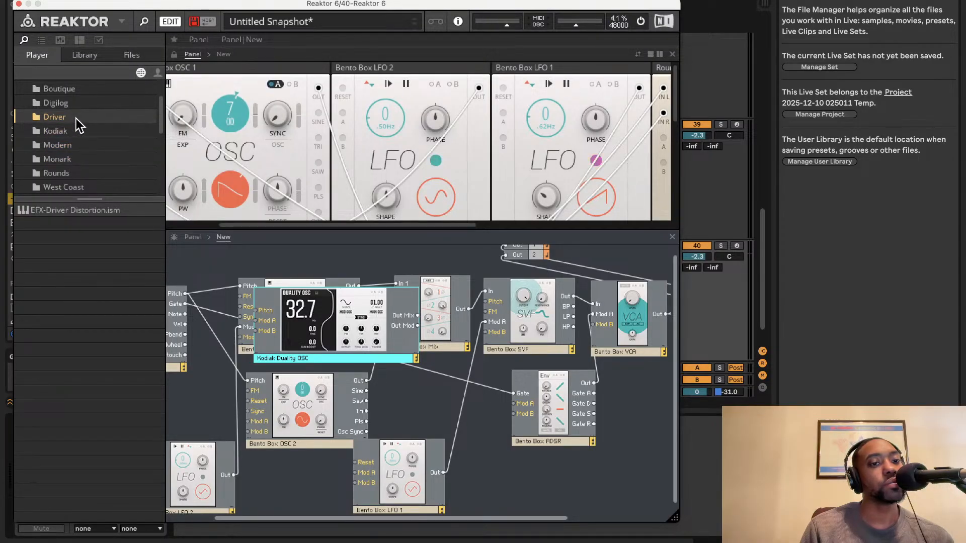
left_click(78, 104)
left_click(79, 92)
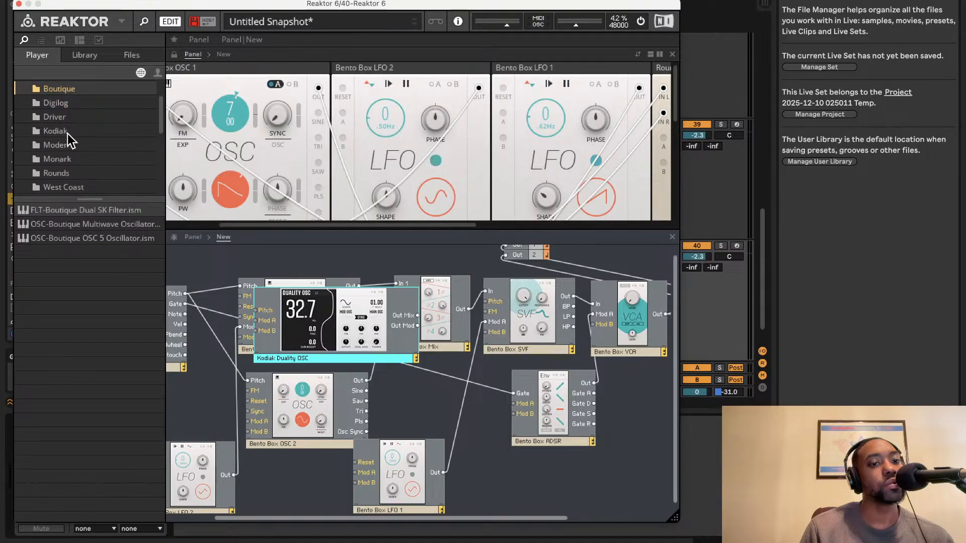
key("Down")
key("Down")
key("Down")
key("Down")
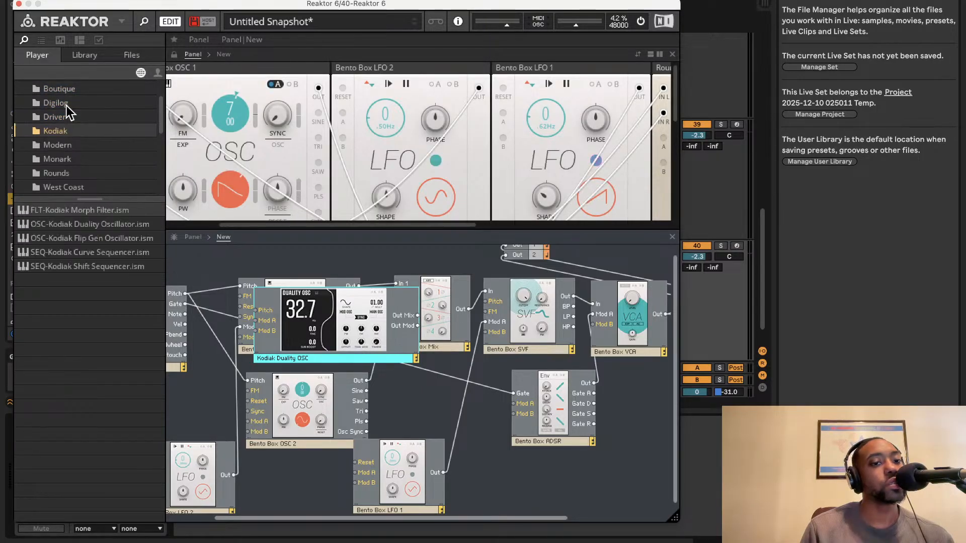
key("Down")
key("Down")
key("Down")
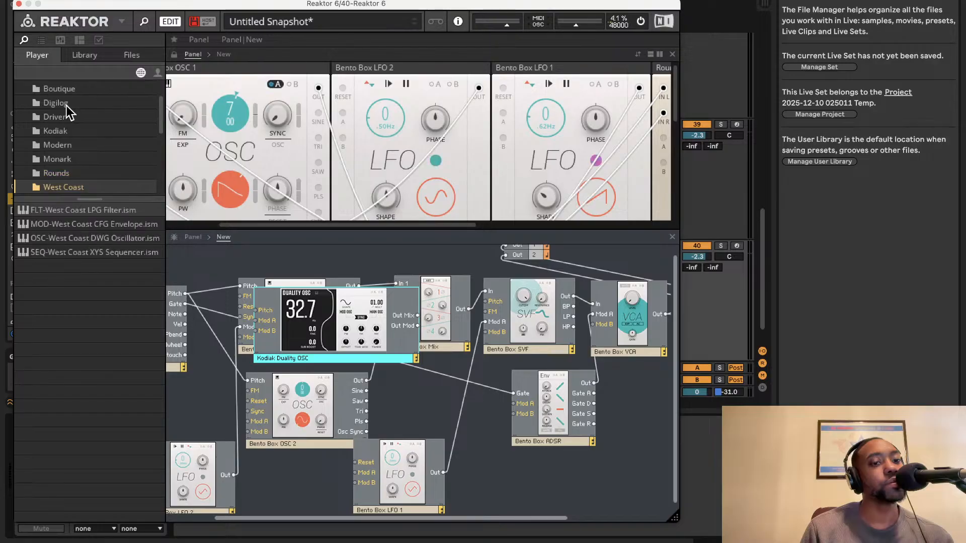
key("Down")
key("Up")
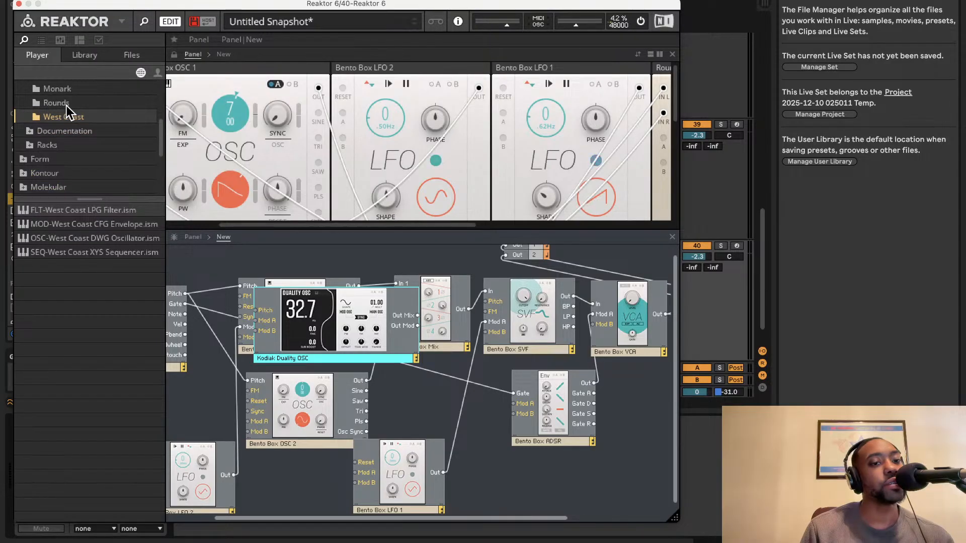
key("Up")
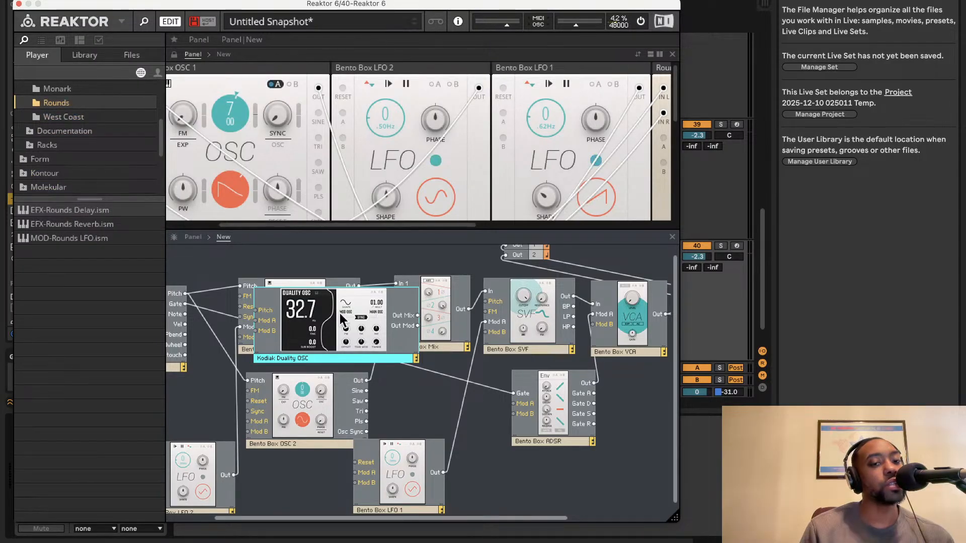
- Wire the note input's Pitch into Kodiak Duality OSC and its Out Mix into In 1 of Bento Box Mix
left_click_drag(325, 303, 251, 299)
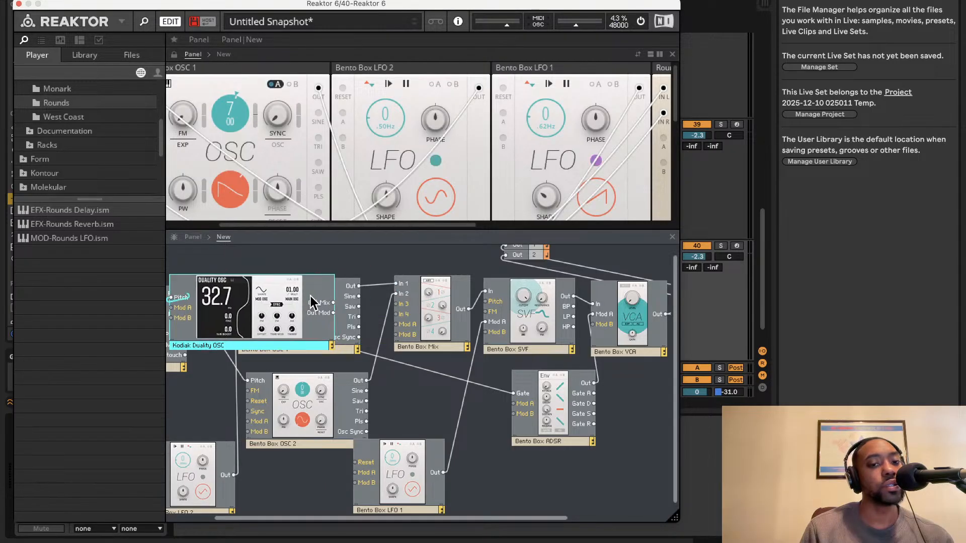
left_click_drag(359, 296, 396, 283)
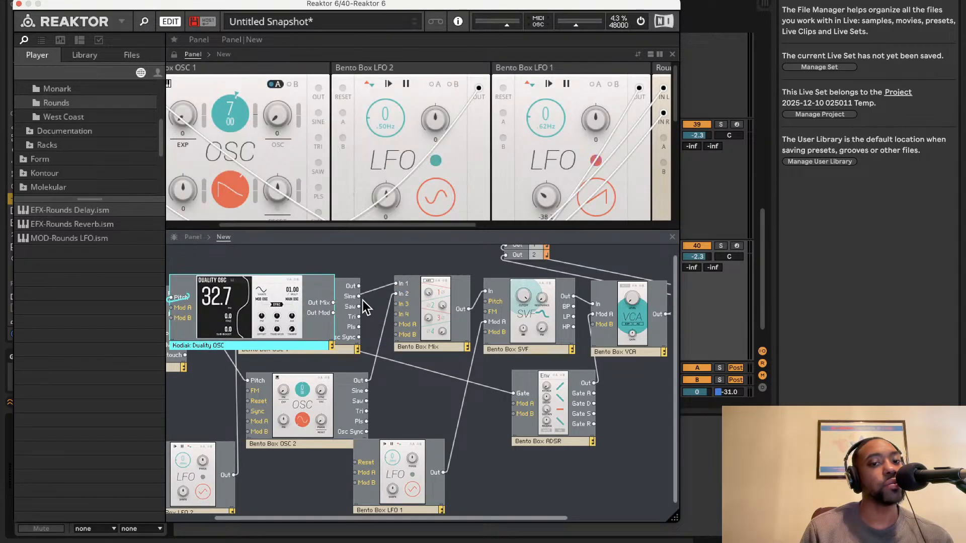
- Connect OSC 1's Tri output to Mod A of Bento Box Mix and move the Duality OSC and OSC 1 blocks apart
left_click_drag(360, 317, 397, 325)
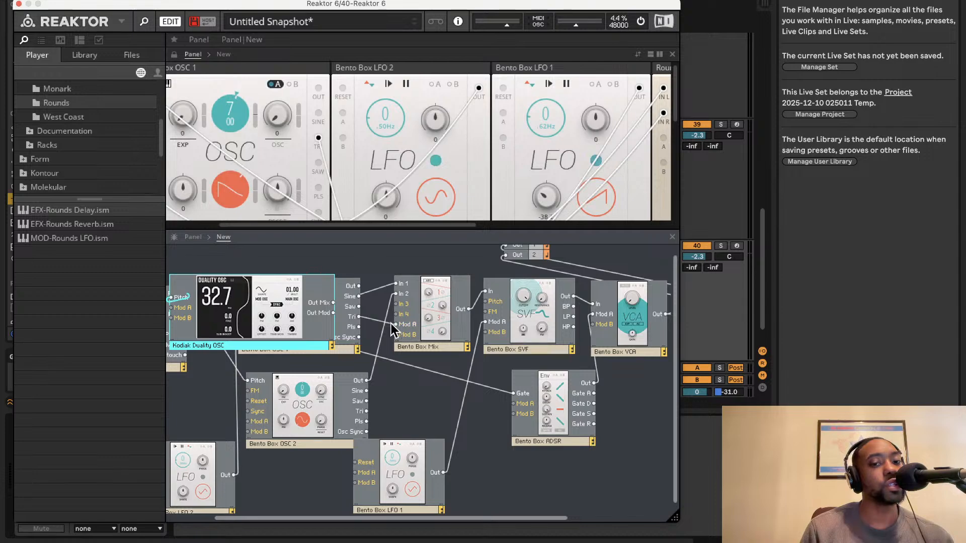
left_click_drag(286, 315, 312, 356)
left_click(220, 282)
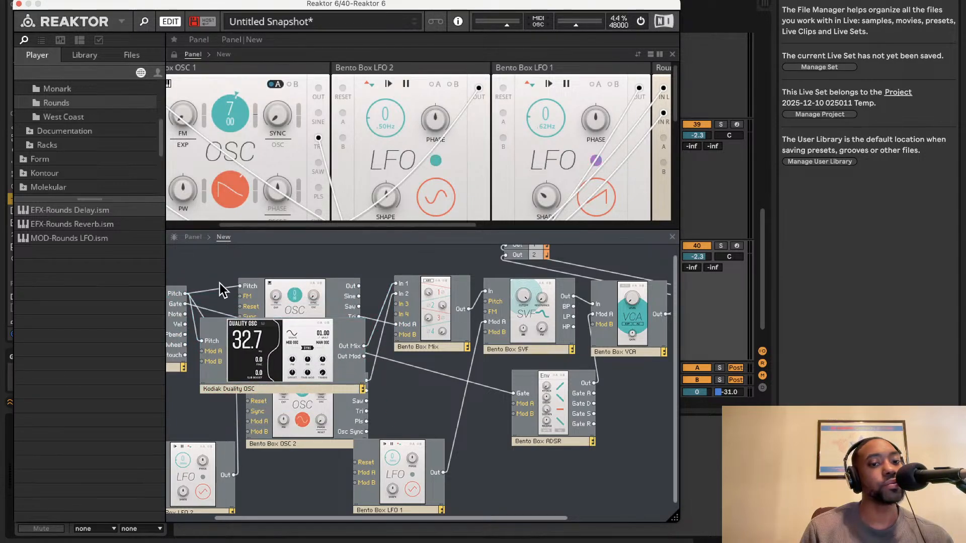
left_click_drag(282, 291, 229, 236)
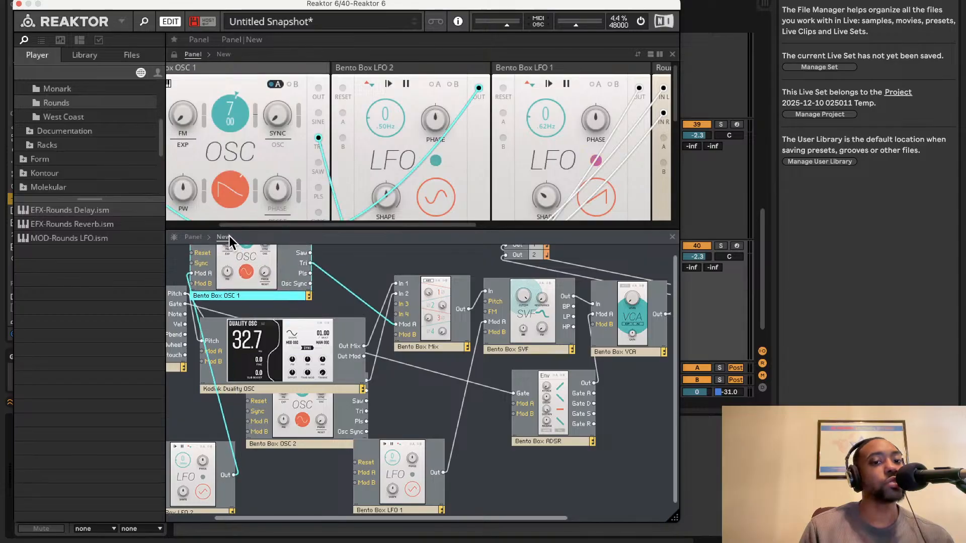
- Delete the cable between OSC 1's Tri output and Mod A of Bento Box Mix
left_click(337, 303)
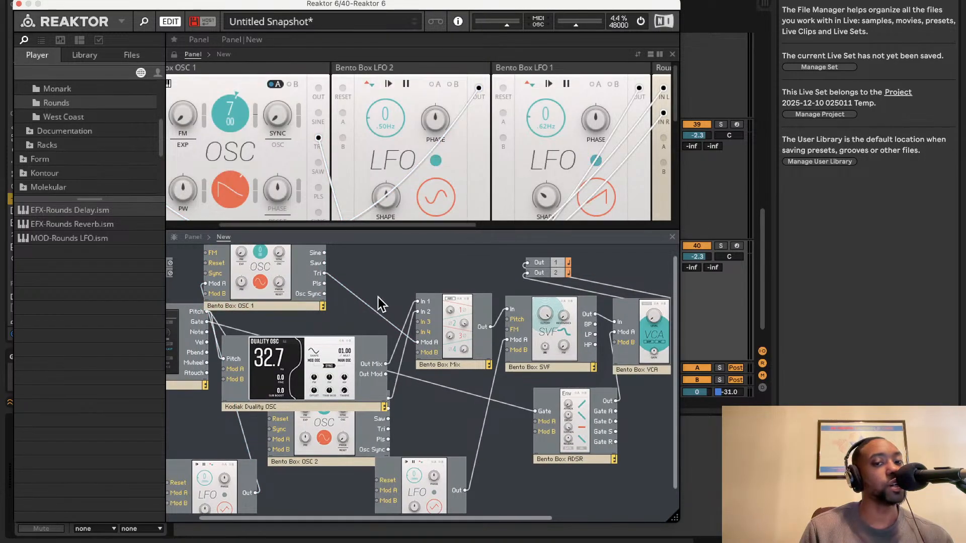
left_click(360, 301)
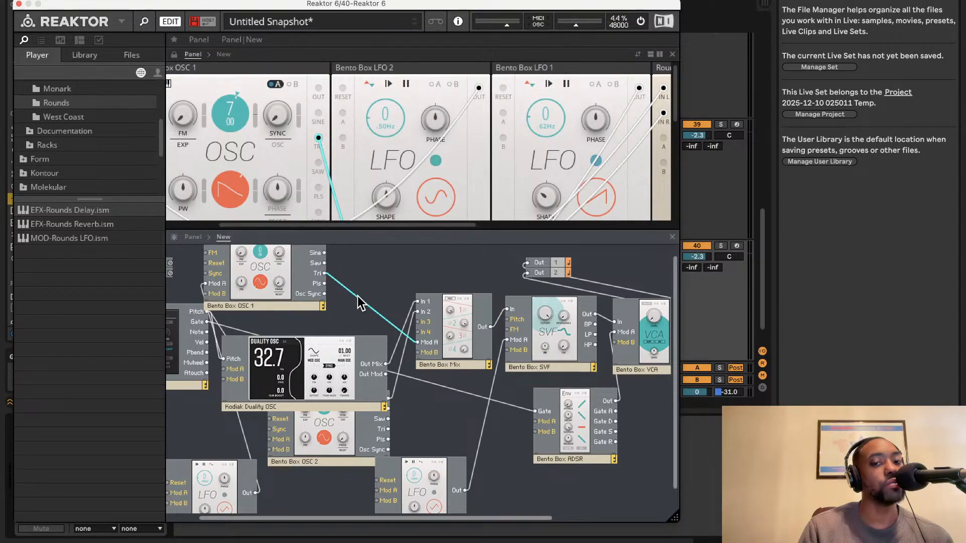
key("Delete")
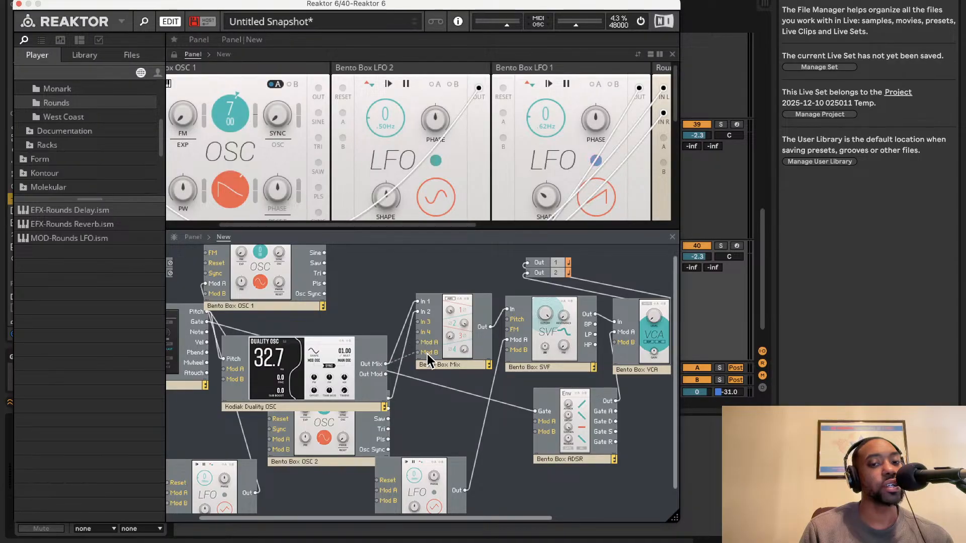
- Rearrange the oscillators so that Duality OSC sits between Bento Box OSC 1 above and OSC 2 below
left_click_drag(427, 355, 363, 304)
left_click_drag(336, 352, 346, 325)
left_click_drag(276, 263, 332, 260)
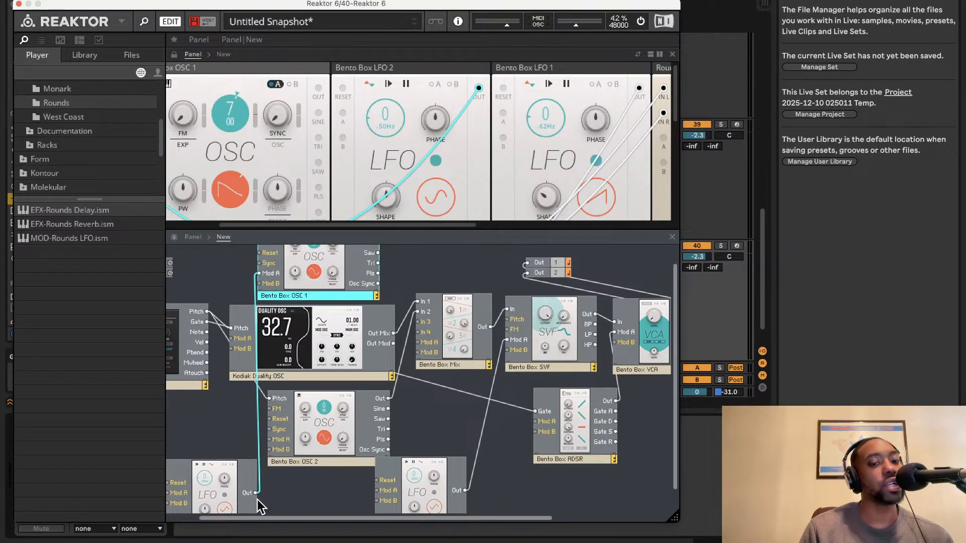
- Connect LFO 2's output to Duality OSC's Mod A and delete its cable to OSC 1
left_click_drag(256, 494, 239, 340)
left_click(261, 435)
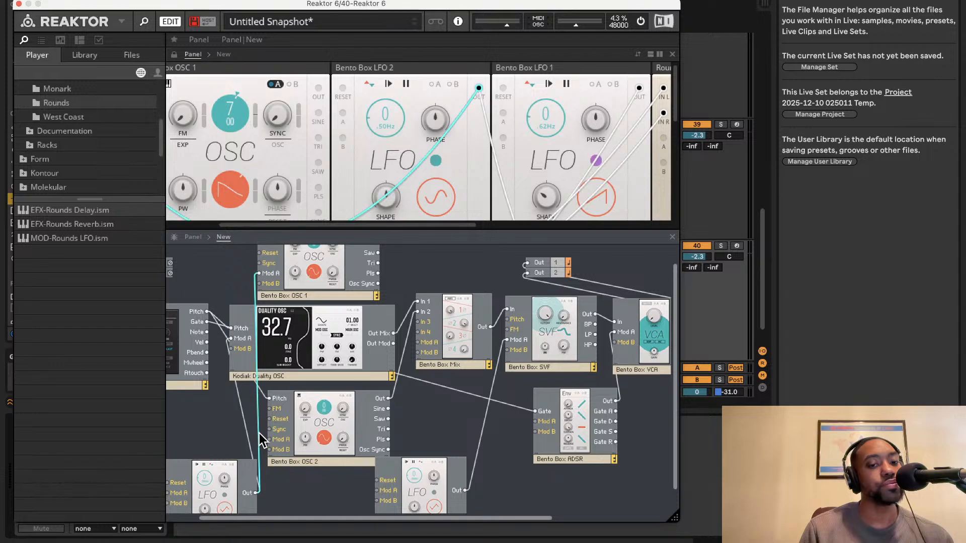
left_click(258, 434)
key("Delete")
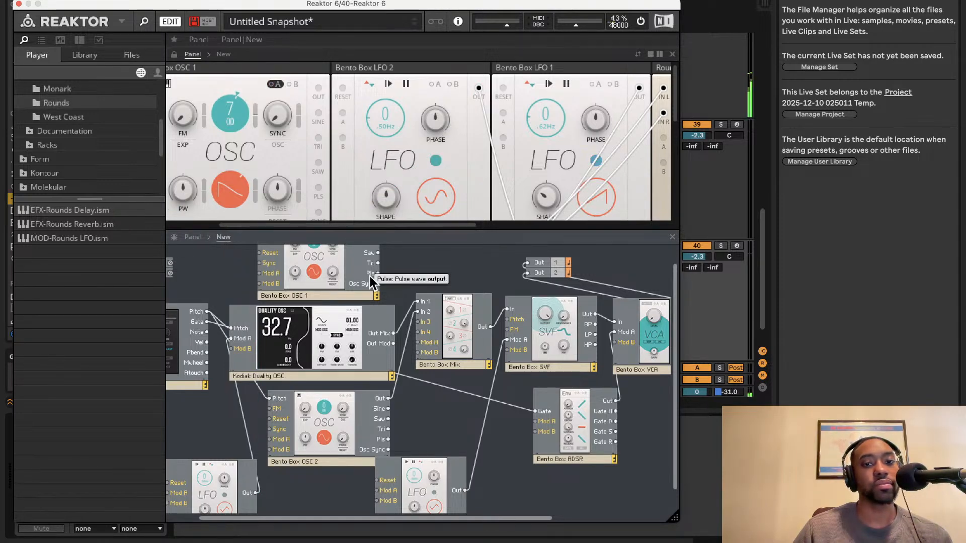
- Arm track 40, enlarge the rack panel area and turn up Duality OSC's PM amount
scroll(344, 112, "right", 10)
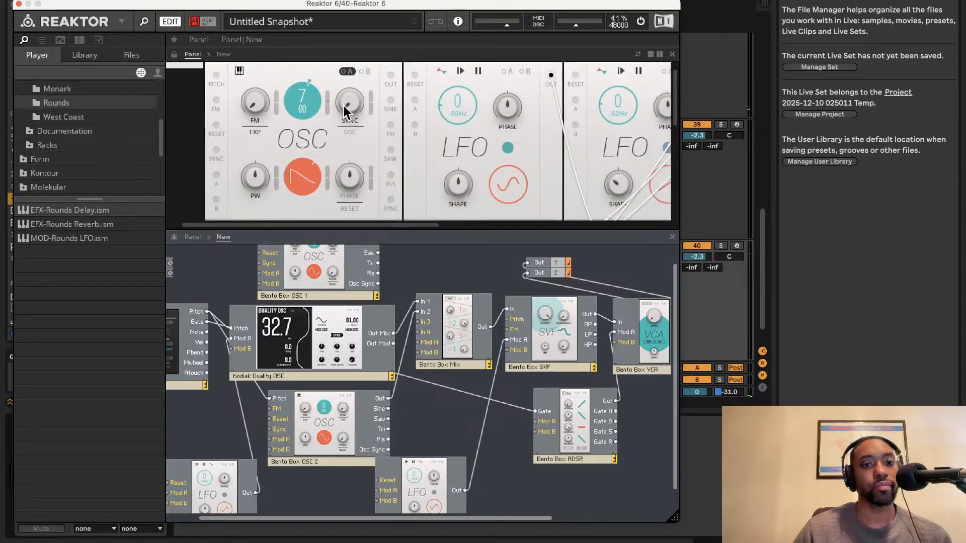
scroll(344, 112, "right", 5)
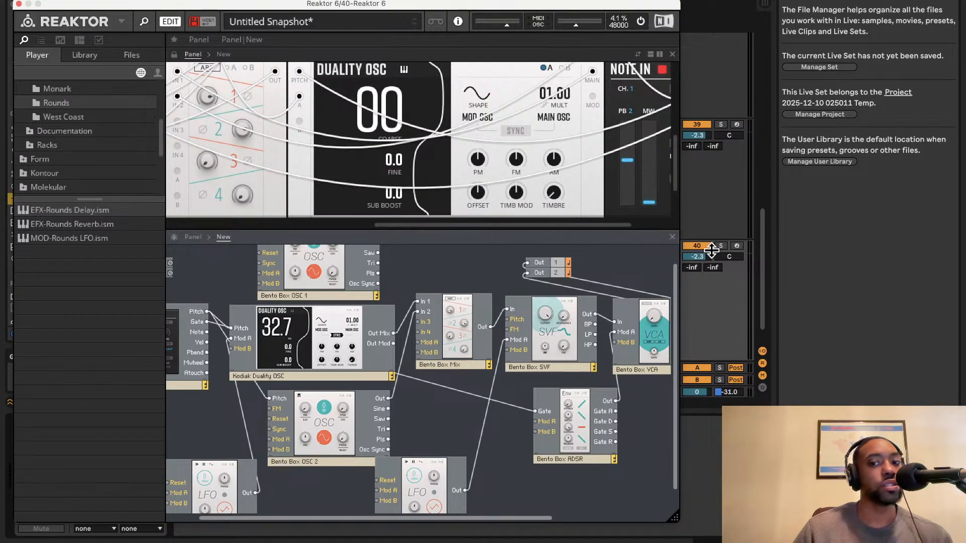
left_click(737, 246)
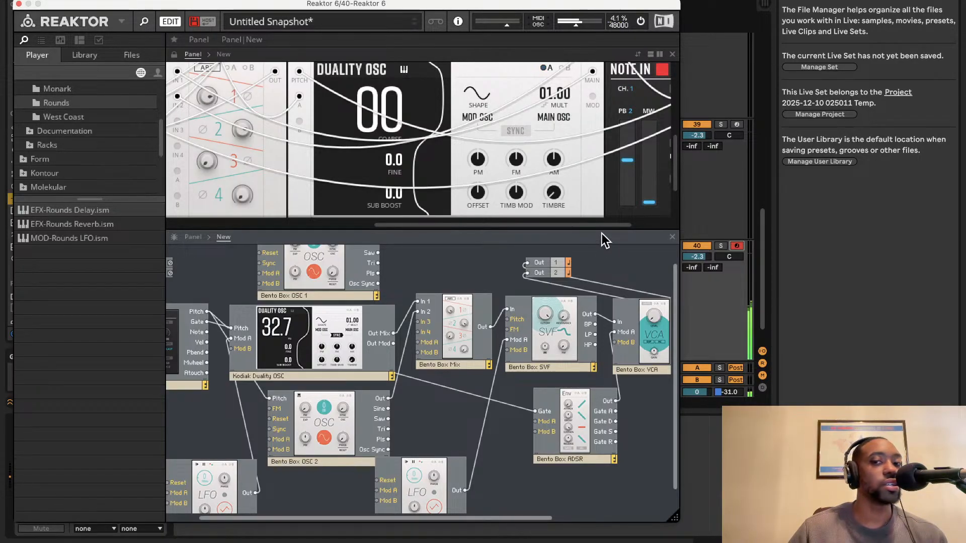
left_click_drag(601, 230, 609, 302)
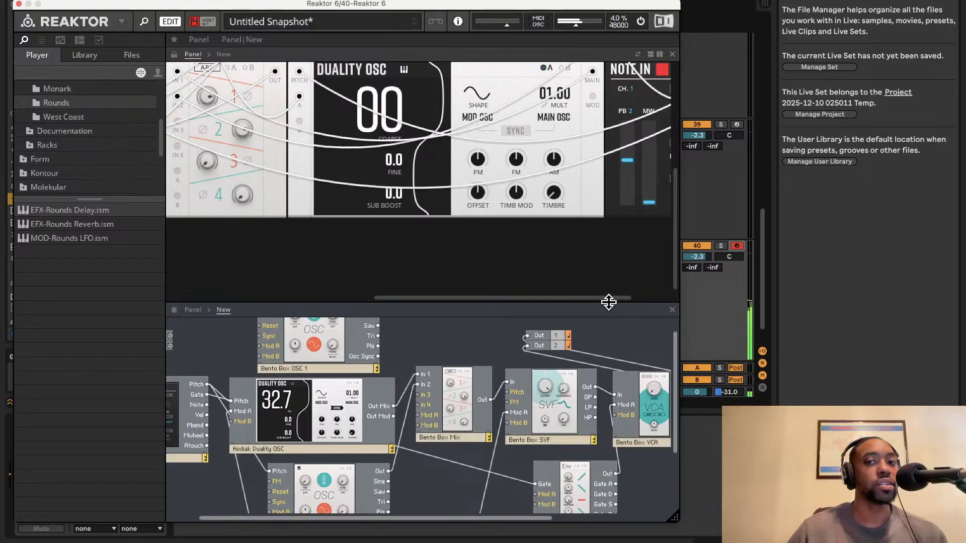
scroll(589, 279, "up", 3)
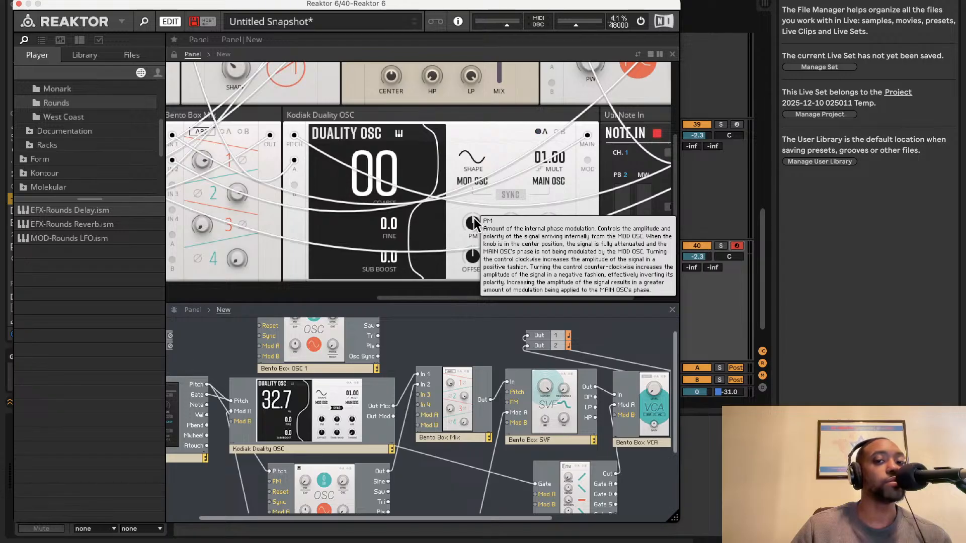
left_click_drag(474, 220, 583, 145)
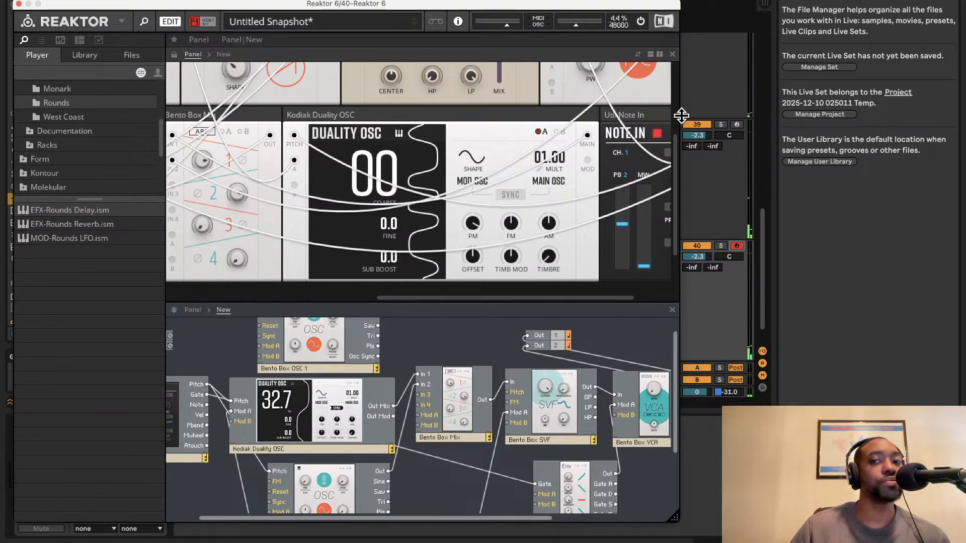
- Deactivate track 39 and show Duality OSC's modulation amounts for source A
left_click(693, 127)
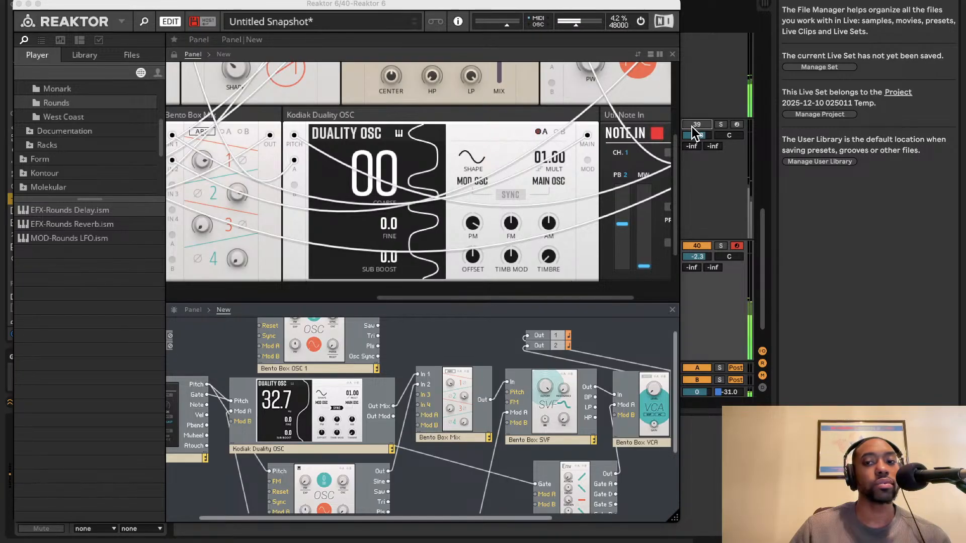
left_click(542, 131)
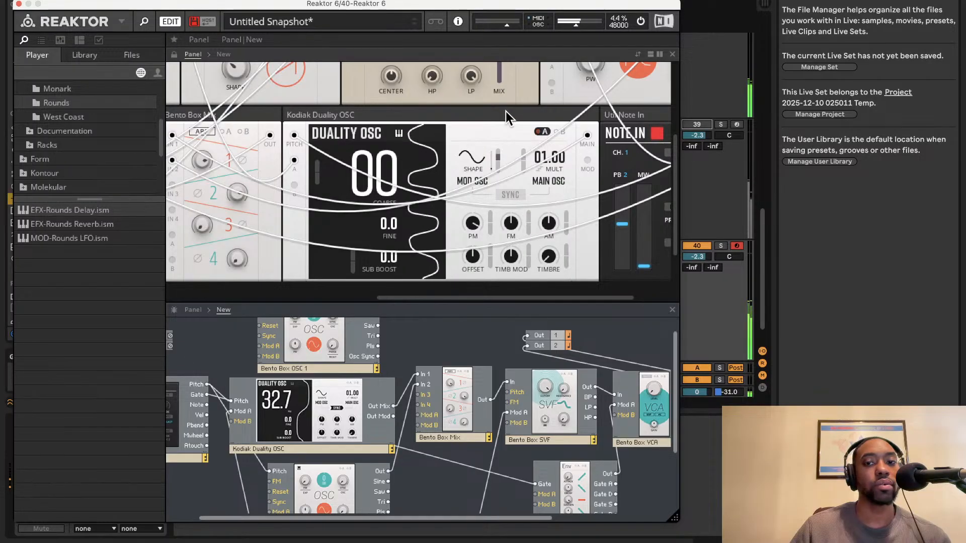
scroll(260, 146, "up", 5)
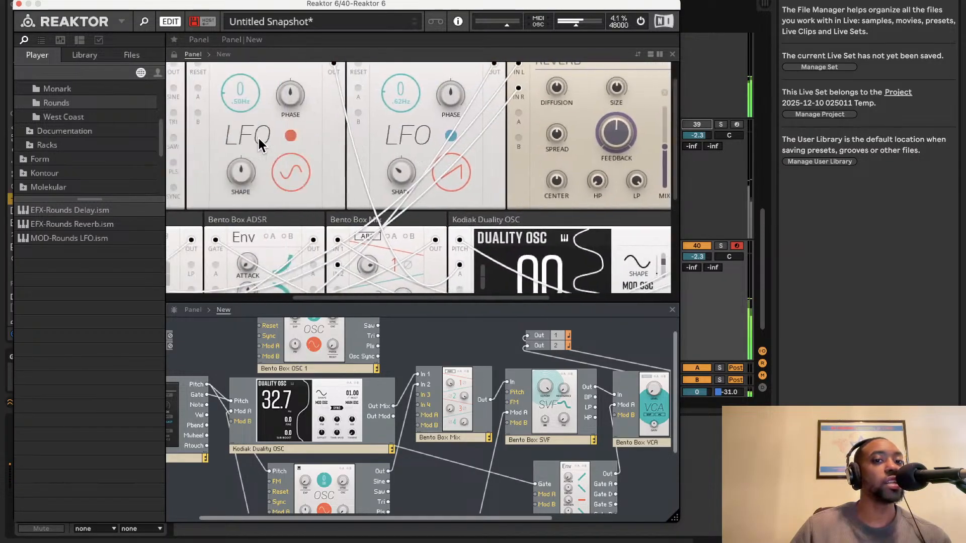
scroll(262, 146, "down", 7)
scroll(262, 146, "left", 8)
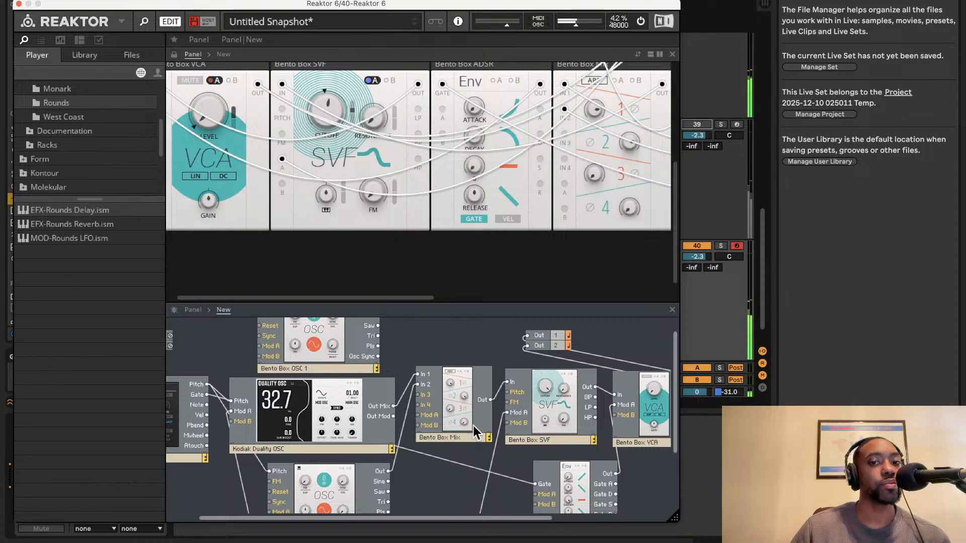
- Solo track 40 and raise the Bento Box ADSR's sustain
left_click(722, 246)
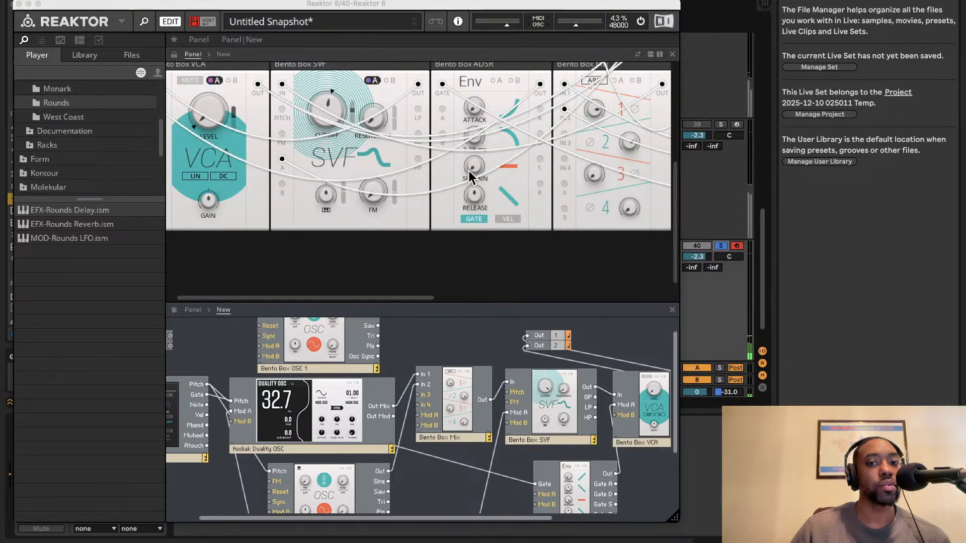
left_click_drag(467, 170, 473, 107)
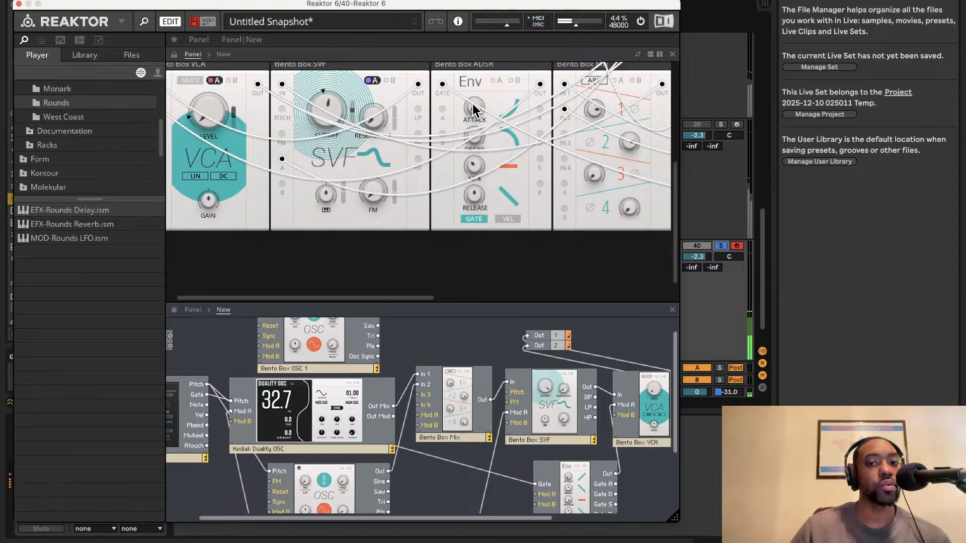
scroll(463, 176, "up", 3)
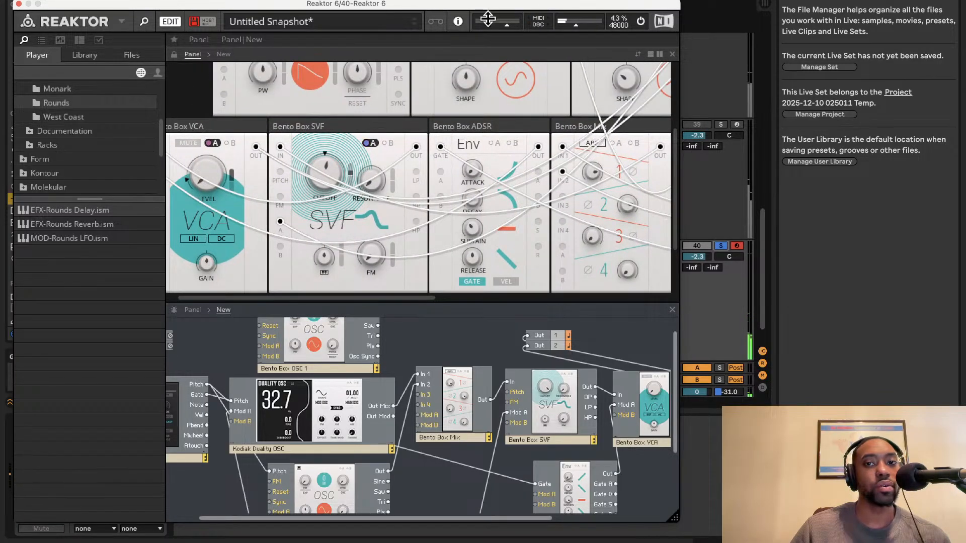
- Remove the MIDI clip from track 40 in the arrangement and take the track out of solo
left_click_drag(488, 6, 231, 80)
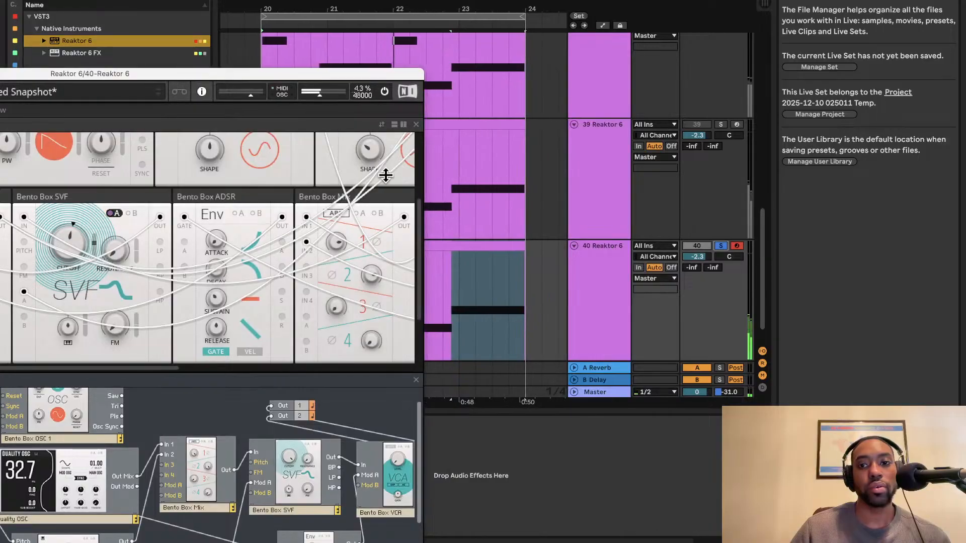
scroll(674, 198, "up", 5)
scroll(675, 202, "down", 5)
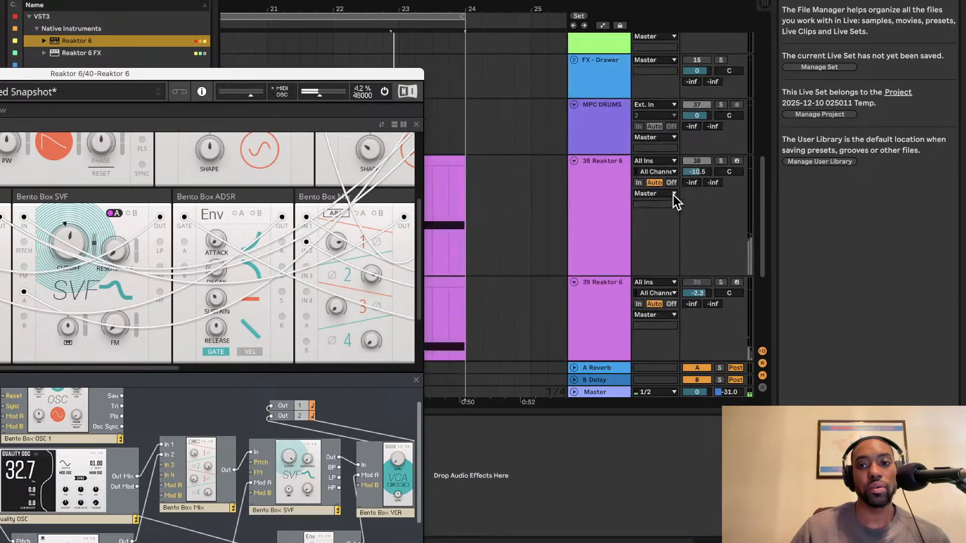
scroll(727, 262, "down", 2)
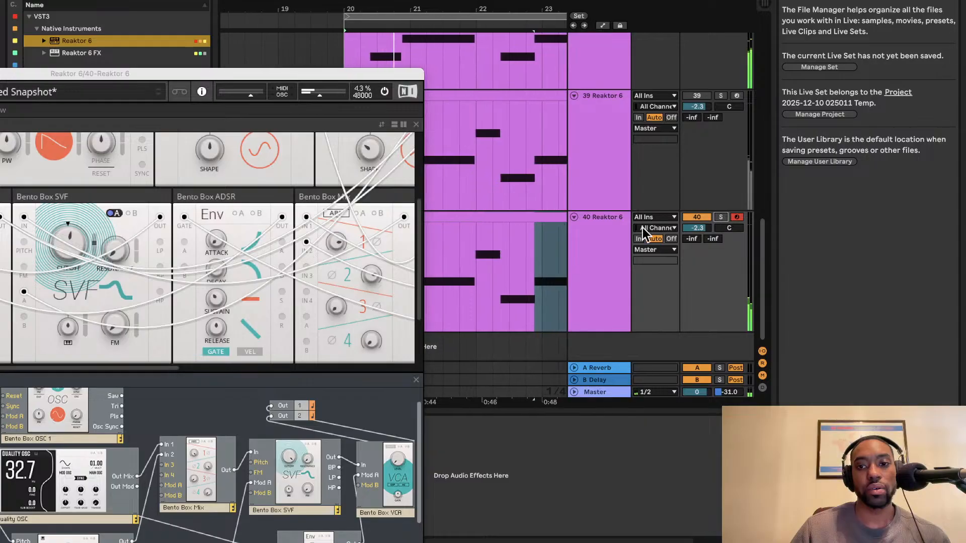
left_click(508, 222)
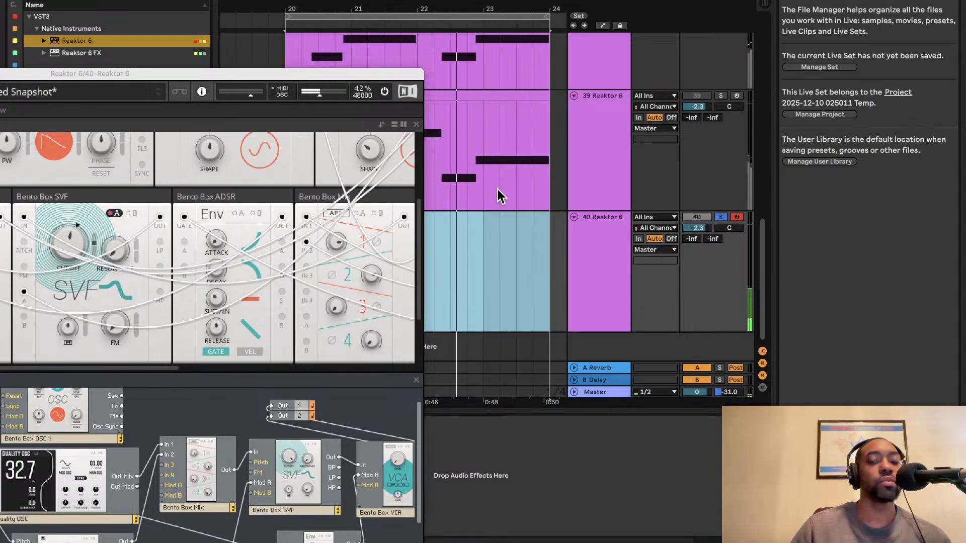
left_click(721, 217)
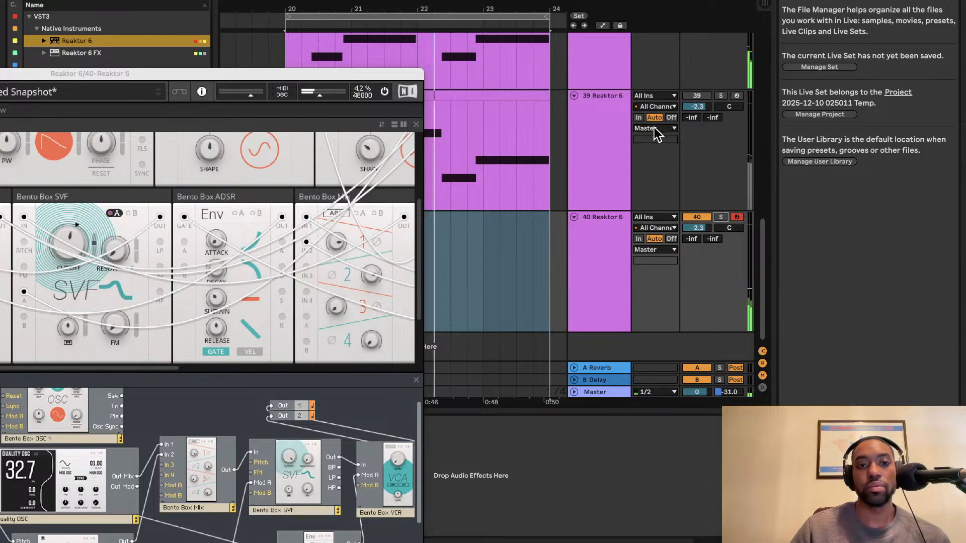
- Raise the rate of Bento Box LFO 2 to 18.13 Hz
left_click_drag(303, 71, 504, 3)
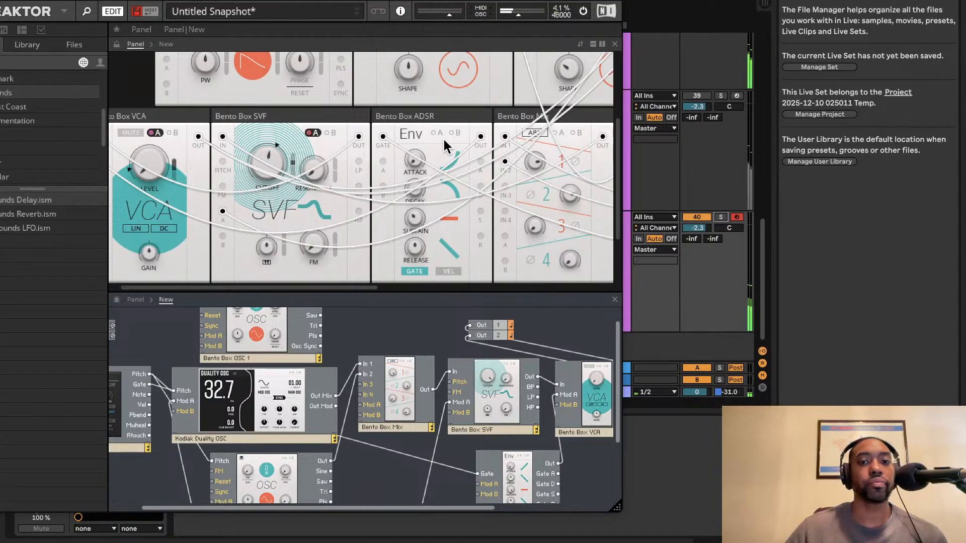
scroll(451, 147, "up", 5)
scroll(451, 147, "right", 1)
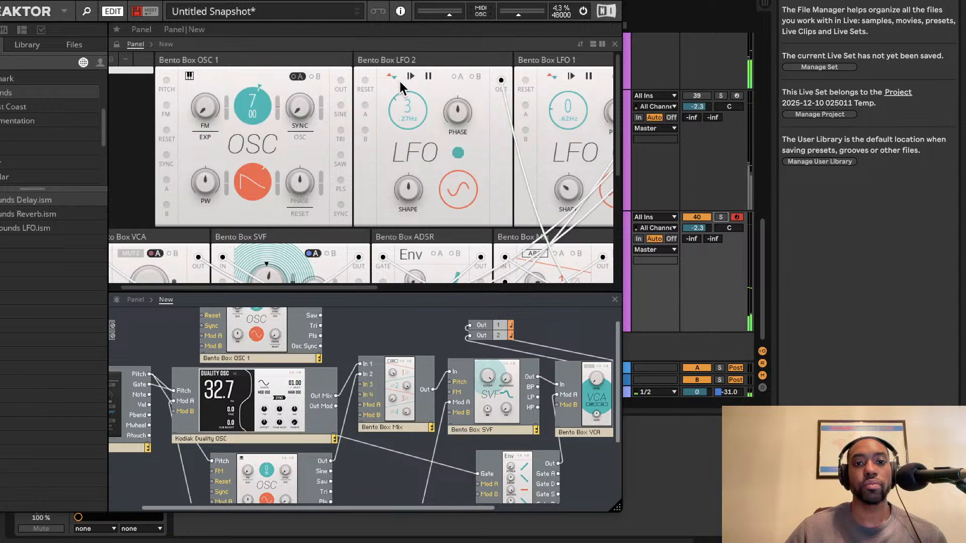
left_click_drag(397, 104, 409, 79)
left_click_drag(446, 47, 474, 42)
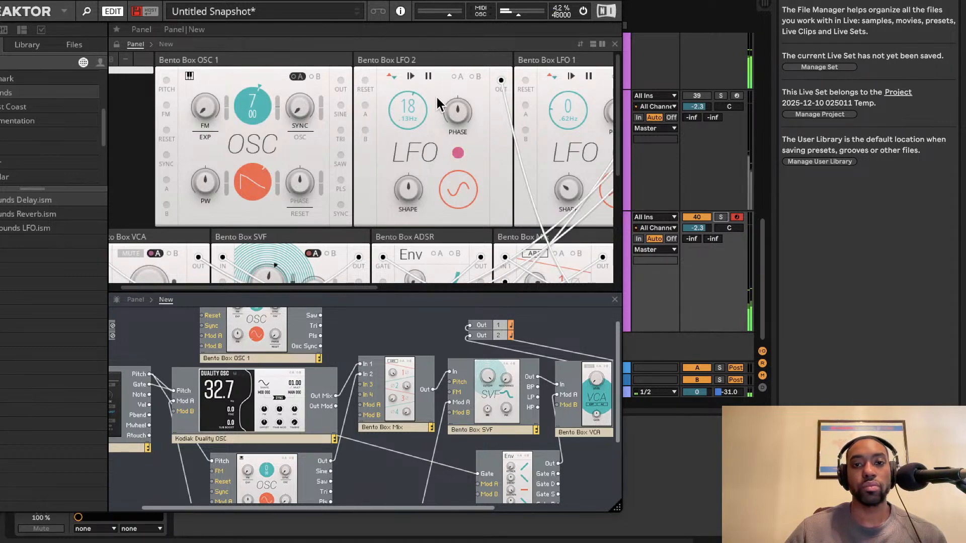
left_click(460, 187)
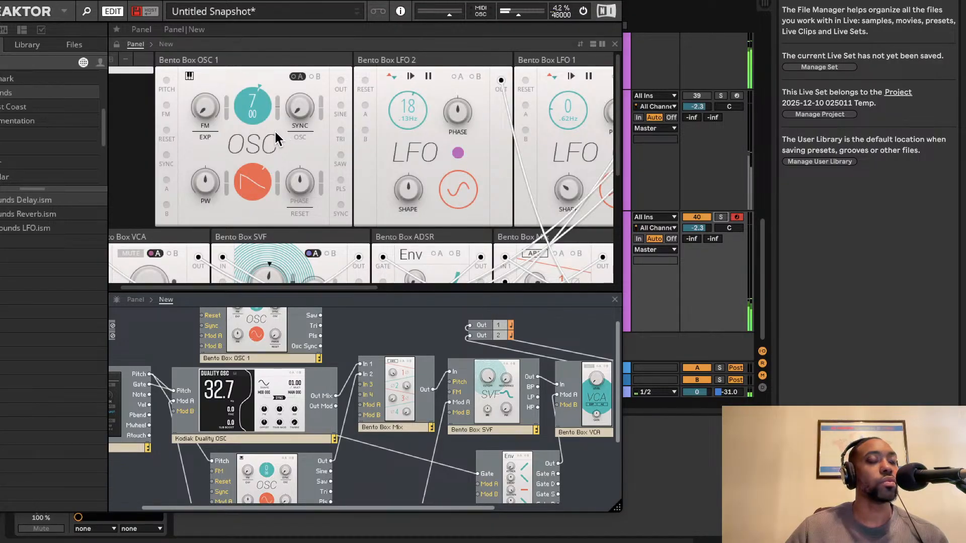
- Close track 40's Reaktor 6 window to return to the arrangement
key("ctrl+alt+p")
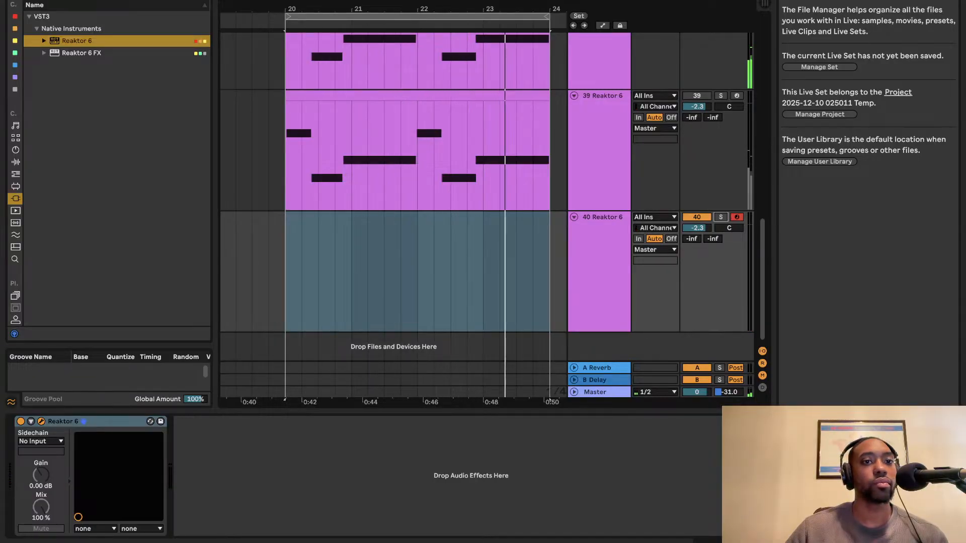
key("ctrl+alt+p")
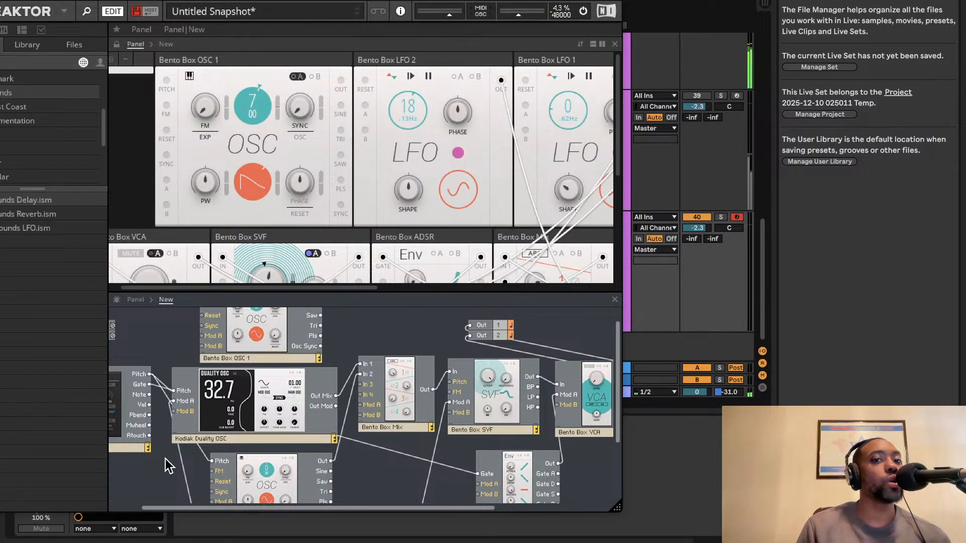
left_click_drag(47, 7, 134, 5)
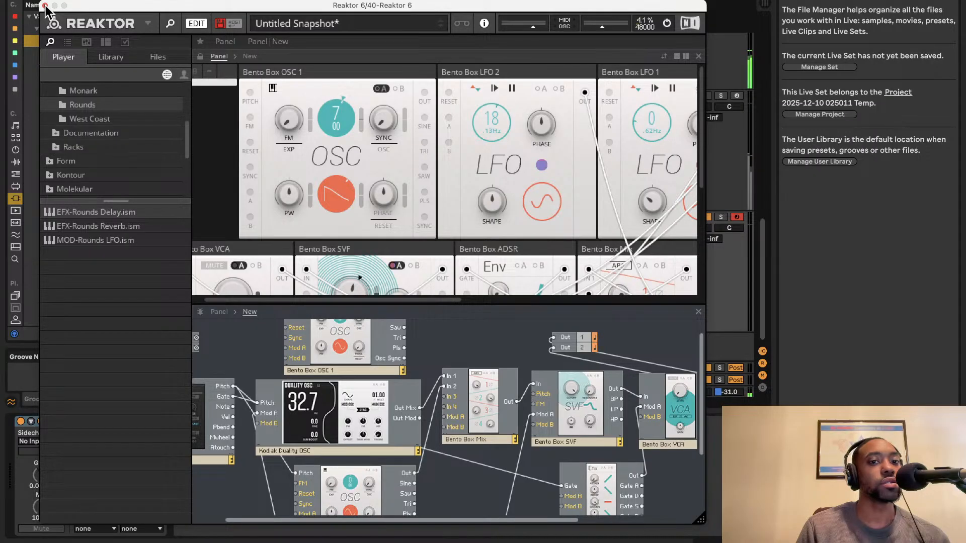
left_click(44, 6)
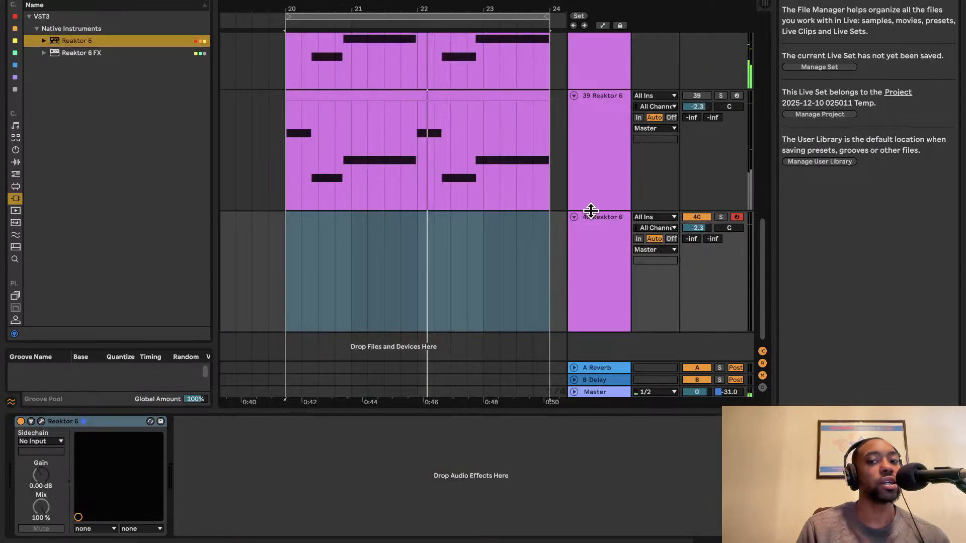
- Replace the browser search text with "captain" to find the Captain plug-ins
scroll(586, 228, "up", 5)
left_click(619, 151)
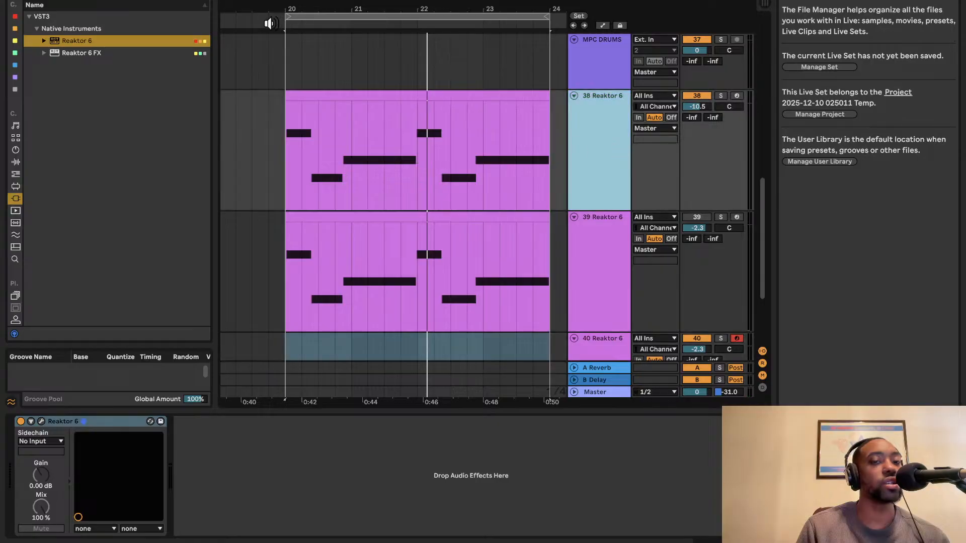
left_click(169, 1)
key("BackSpace")
key("BackSpace")
key("BackSpace")
key("BackSpace")
key("BackSpace")
key("BackSpace")
key("BackSpace")
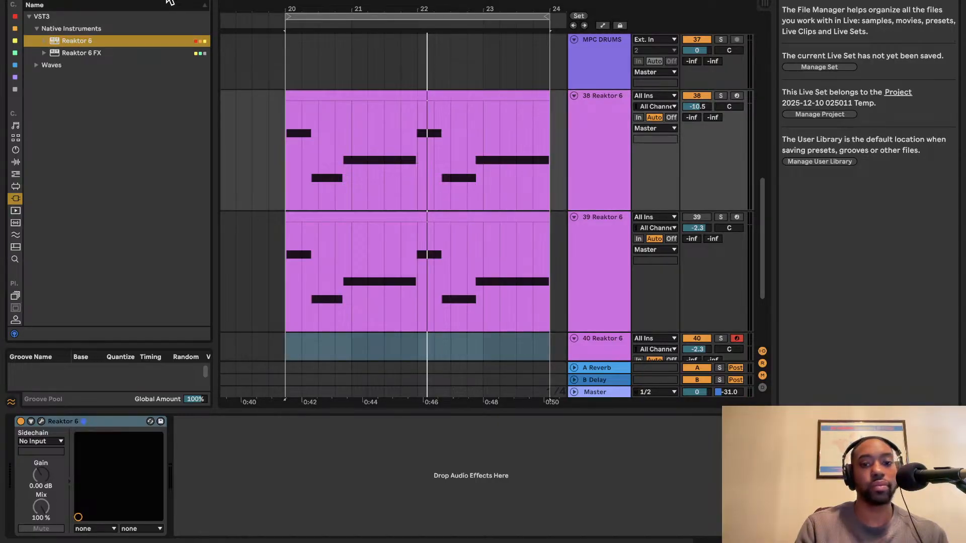
type("captain")
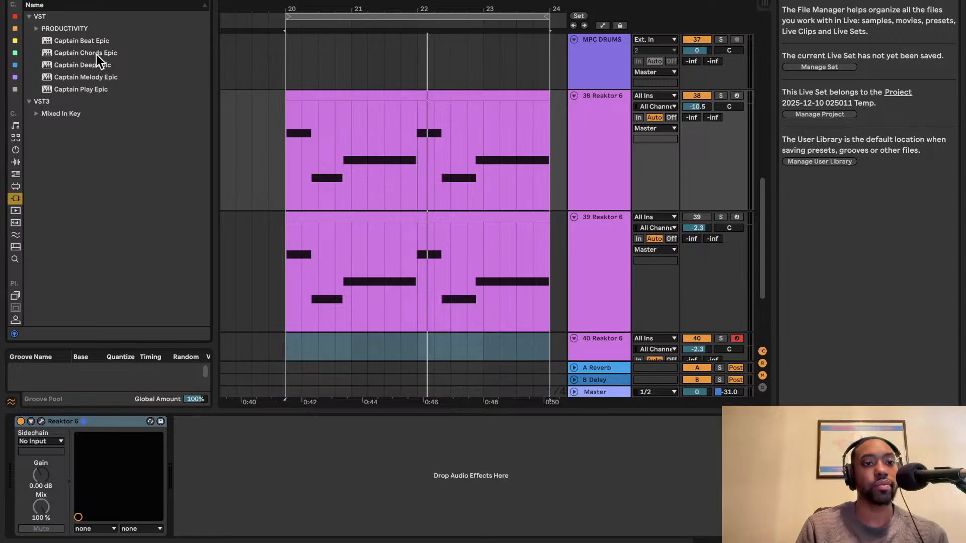
- Load Captain Chords Epic onto a new track below track 40
left_click_drag(96, 53, 566, 166)
left_click_drag(619, 327, 612, 349)
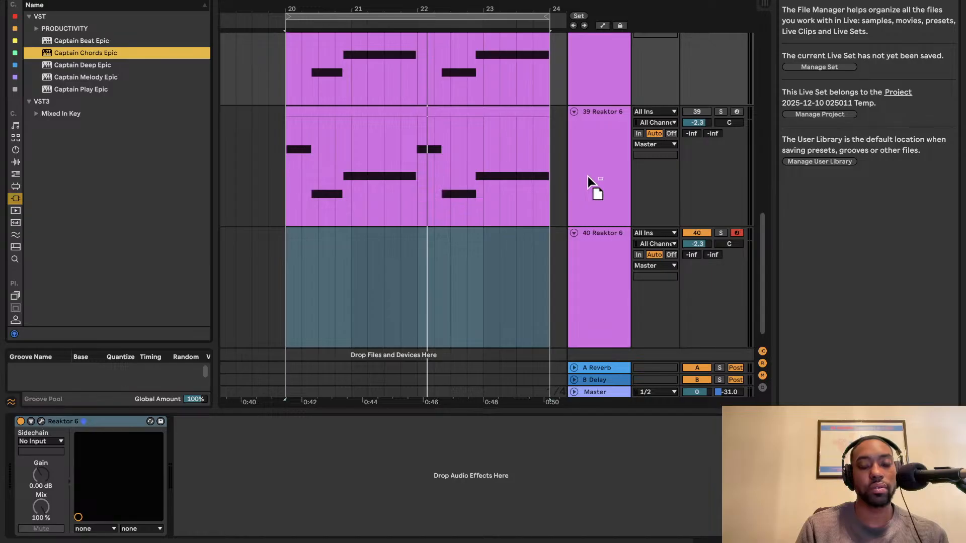
left_click_drag(588, 308, 608, 356)
left_click(575, 355)
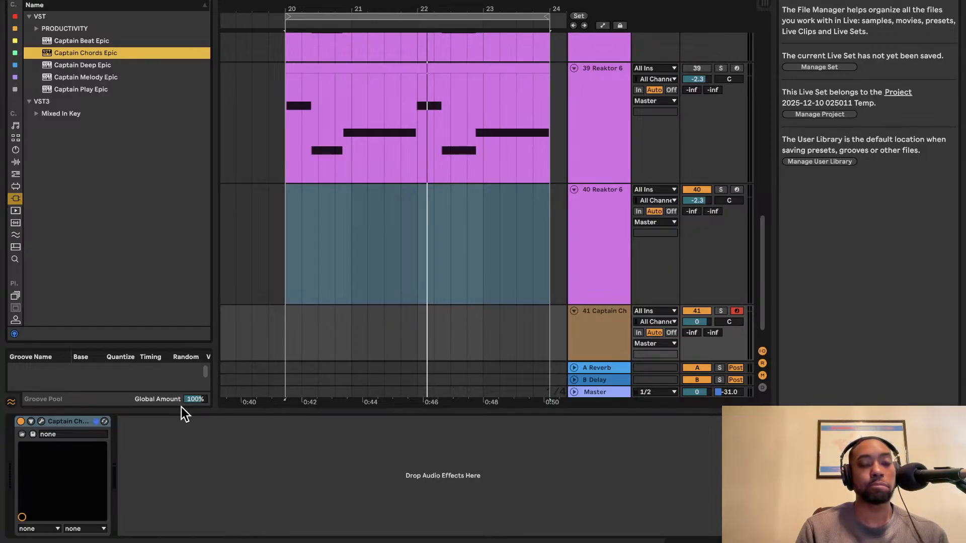
- Install the required Captain Plugins update and start writing in Captain Chords Epic in the key of F Minor
left_click(42, 422)
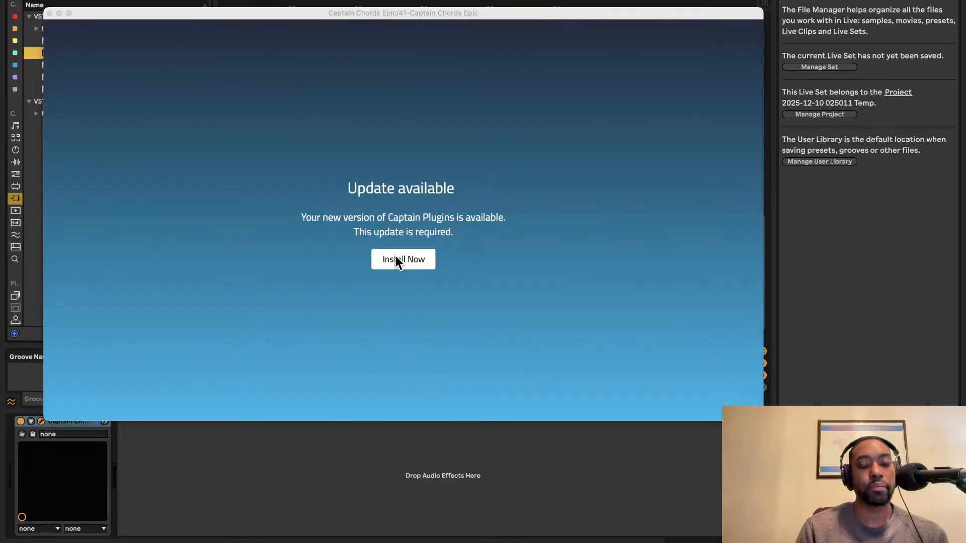
left_click(395, 260)
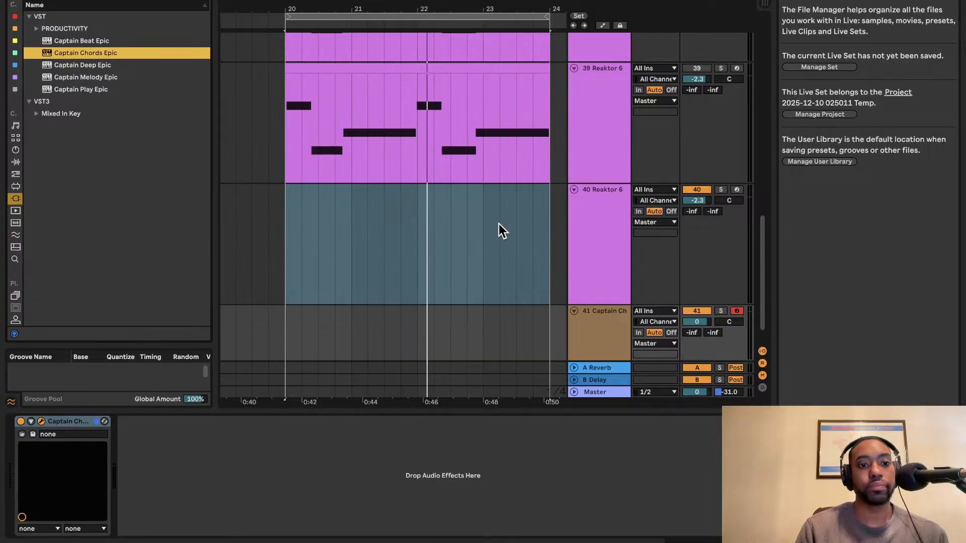
left_click(43, 421)
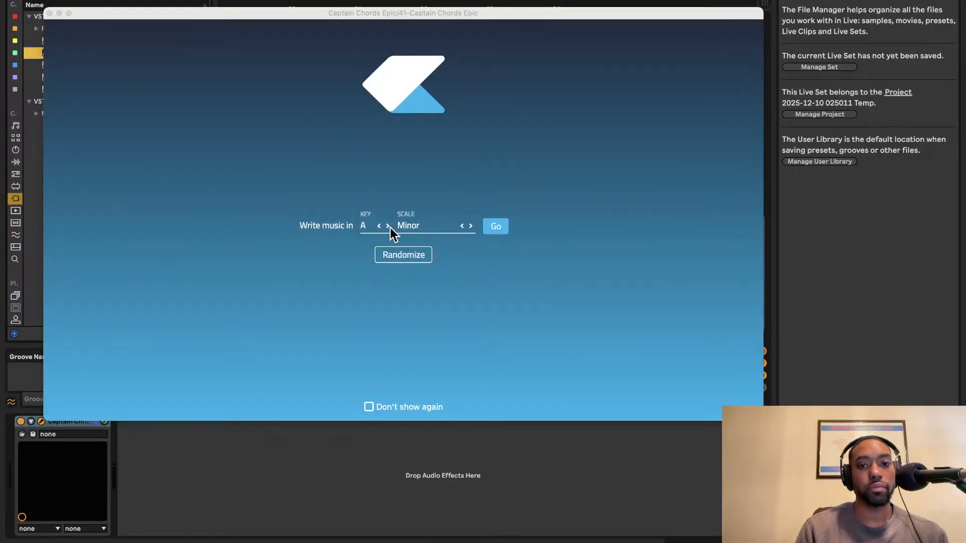
left_click(364, 226)
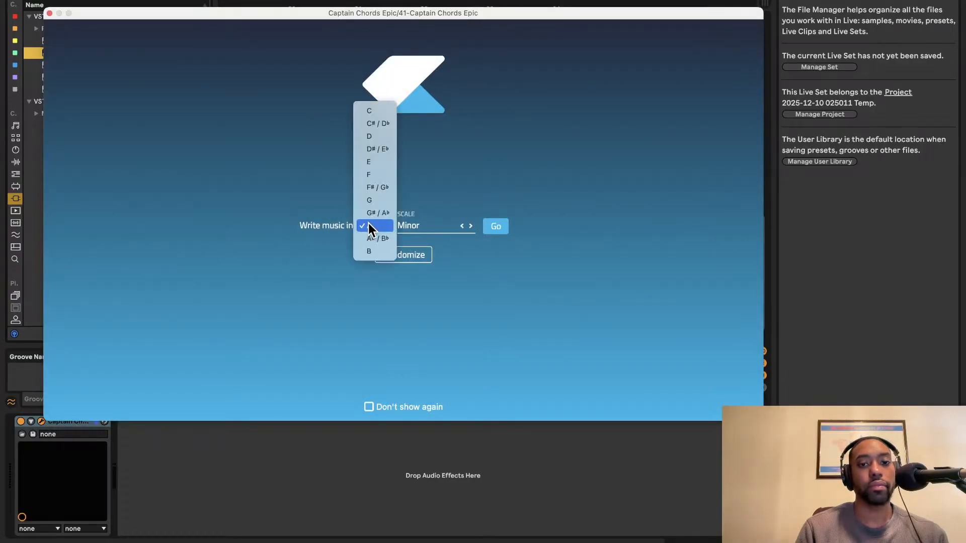
left_click(375, 175)
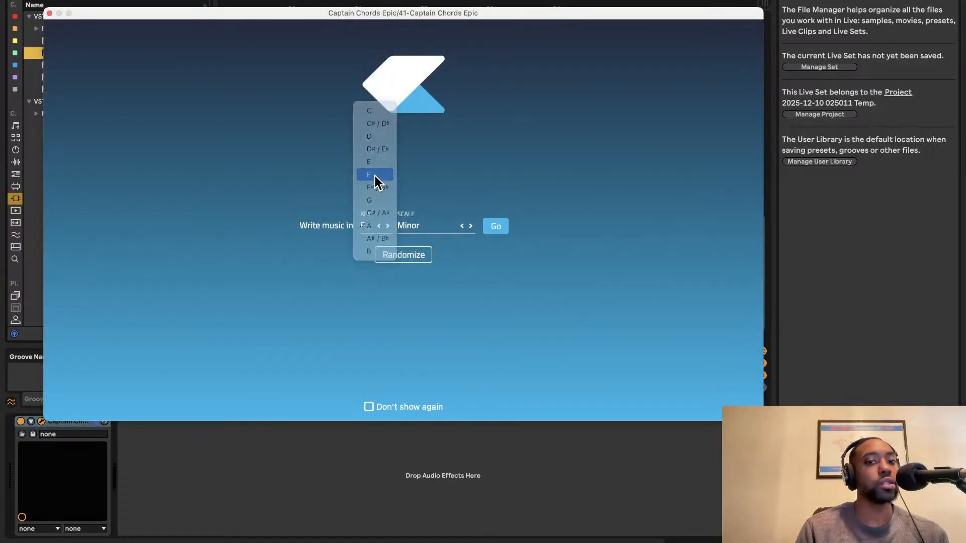
left_click(493, 226)
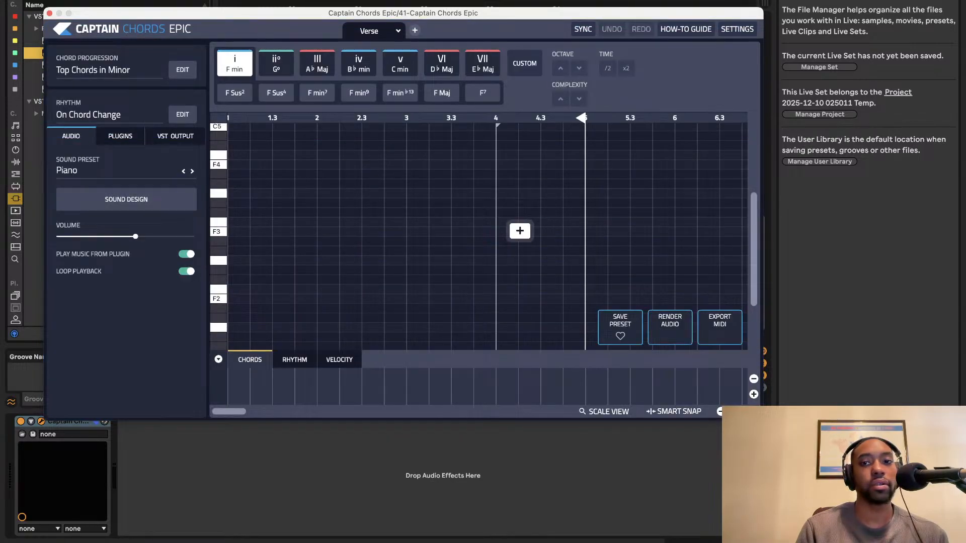
- Lower track 41's volume to -10.7 dB and keep the chord editor in view
left_click_drag(609, 15, 360, 15)
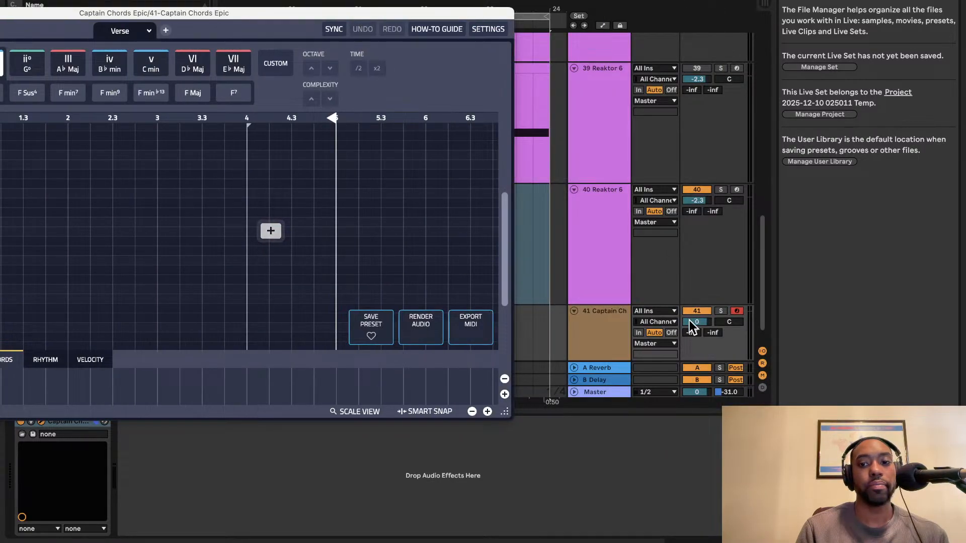
left_click_drag(697, 322, 697, 342)
left_click_drag(361, 8, 472, 2)
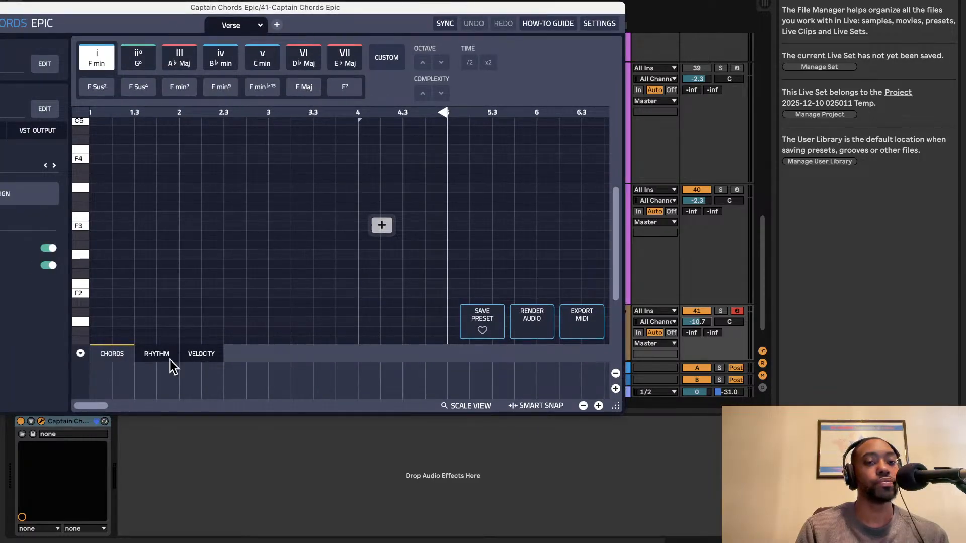
- Add a custom Fm9 chord as the first chord and lower track 41's volume to -23.6 dB
left_click(393, 57)
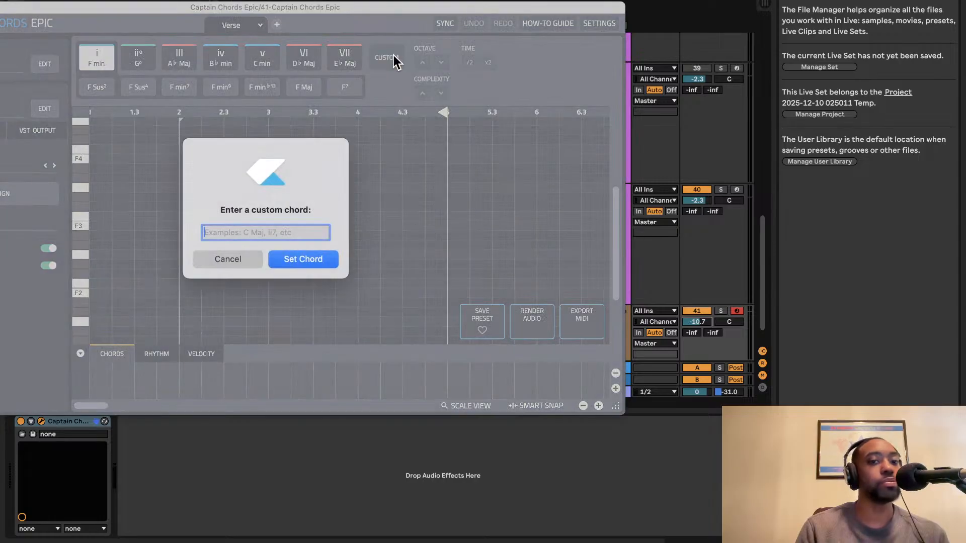
type("Fmin")
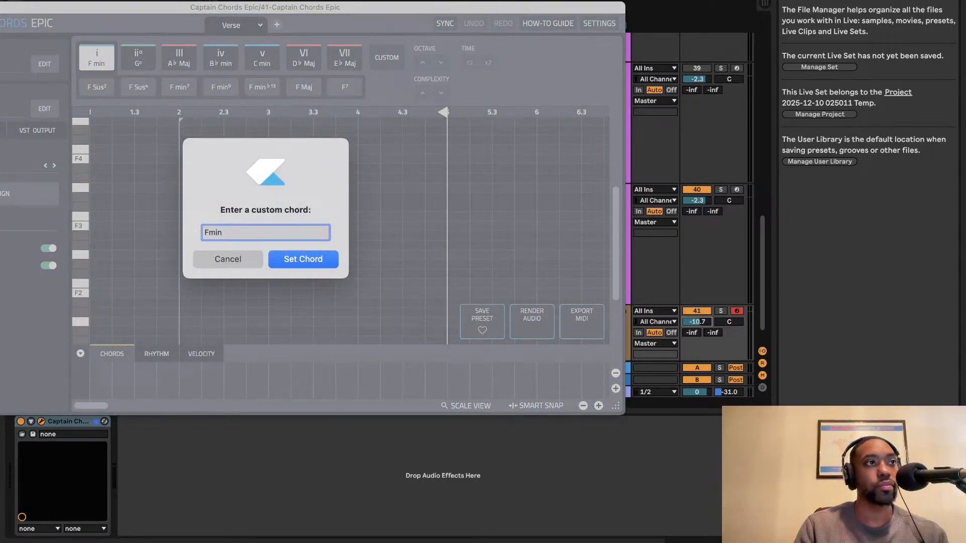
type("0")
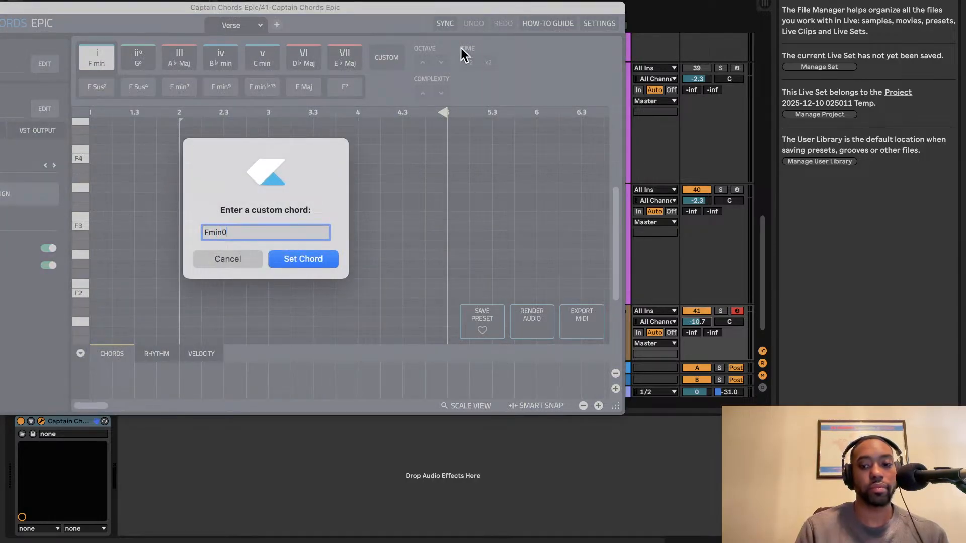
type("9")
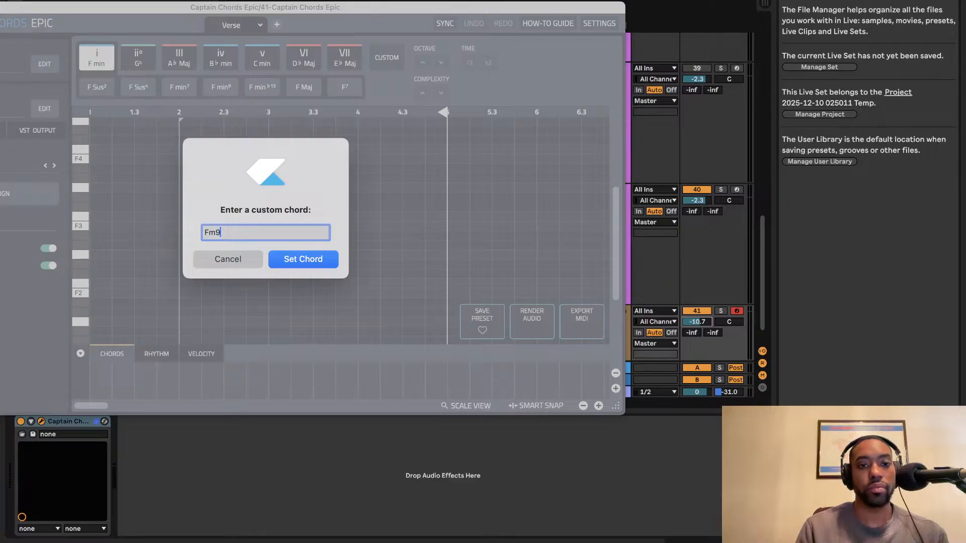
left_click(319, 258)
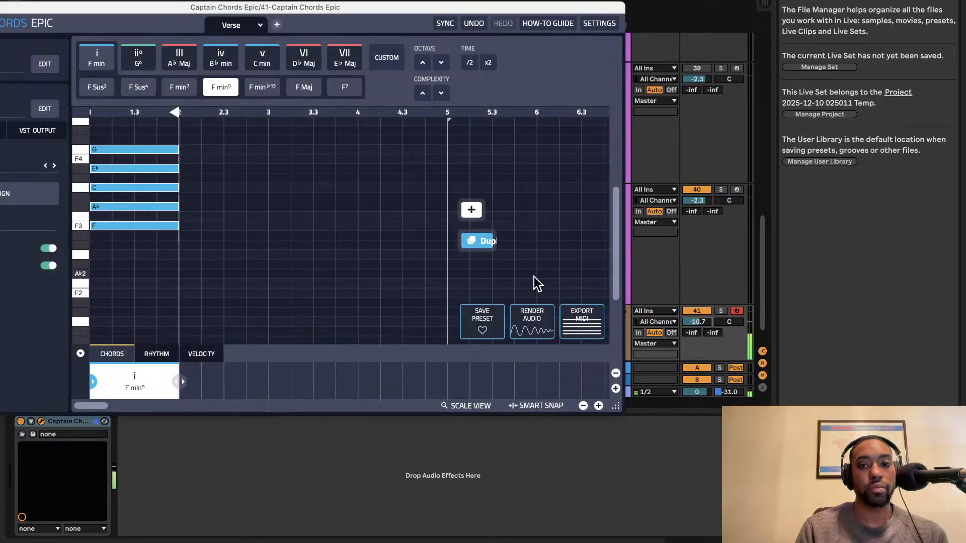
left_click_drag(707, 324, 707, 353)
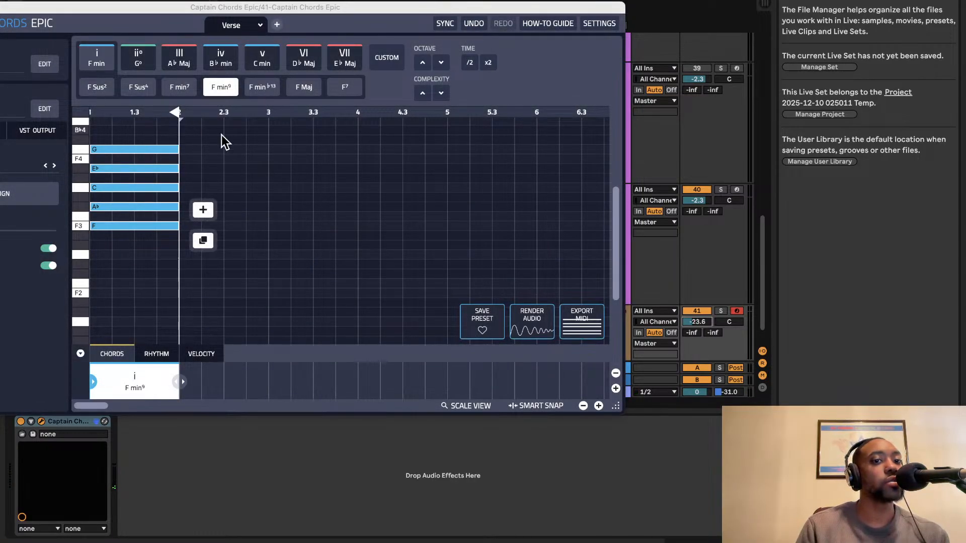
- Add a second chord after the Fm9 and set it to a custom Ebmaj7
left_click(203, 210)
left_click(386, 58)
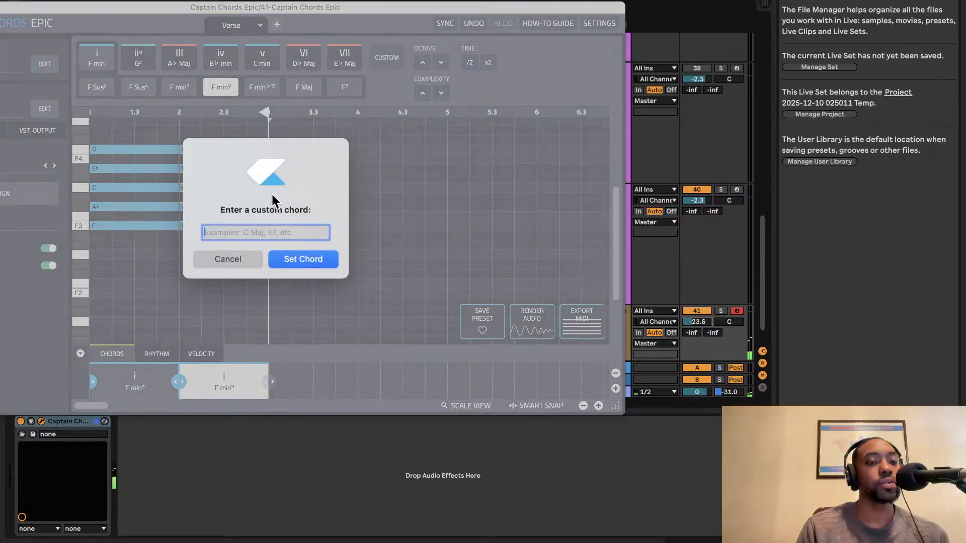
type("Ebmaj7")
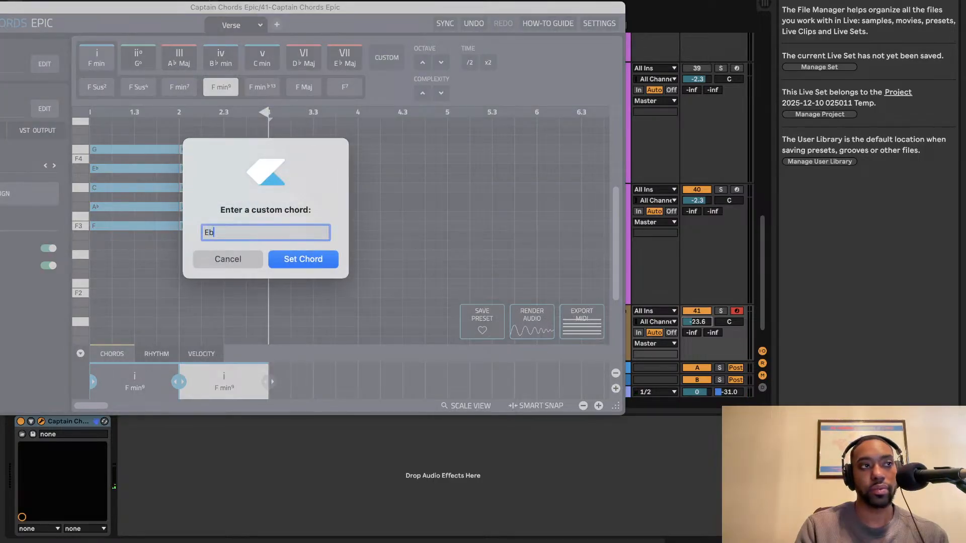
left_click(297, 254)
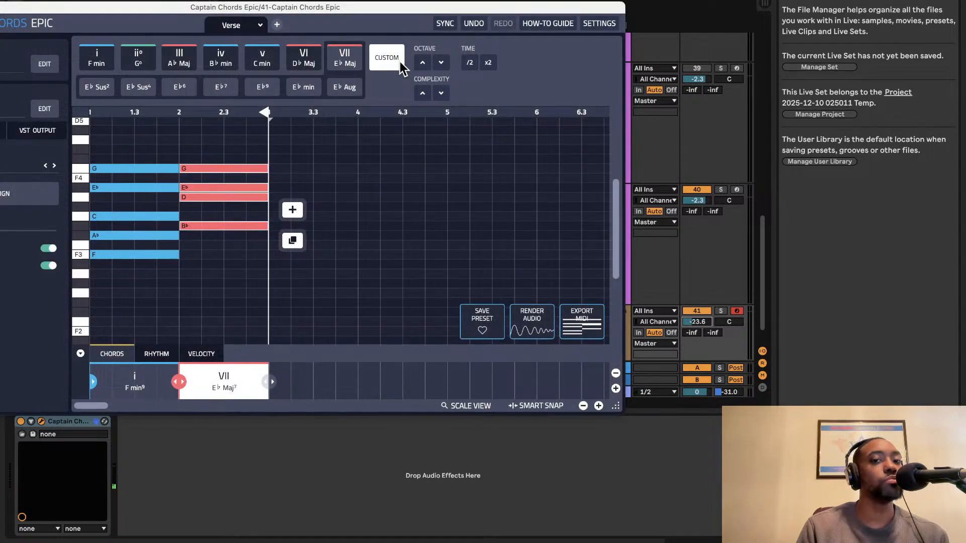
- Try to set the selected second chord to a custom Bbm7
left_click(401, 68)
left_click(254, 224)
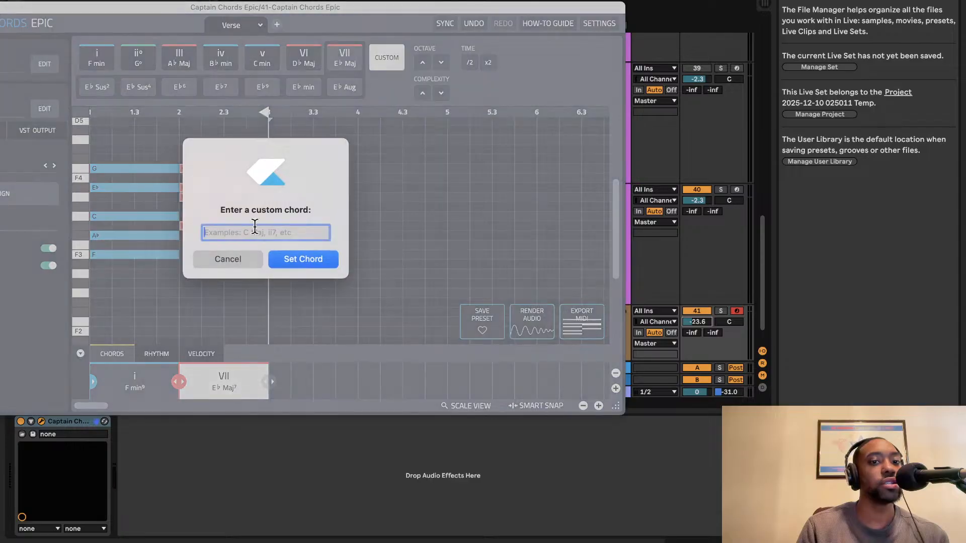
type("Bbm7")
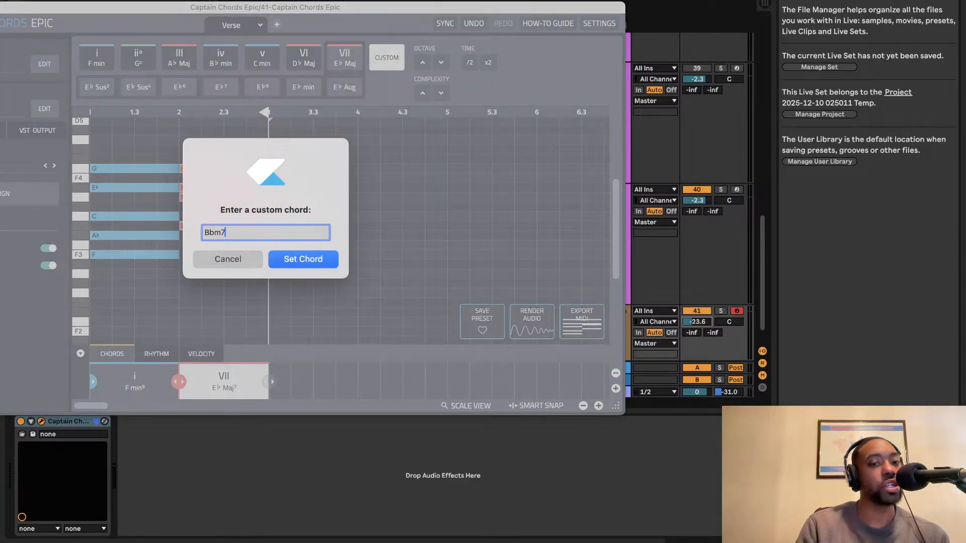
left_click(305, 259)
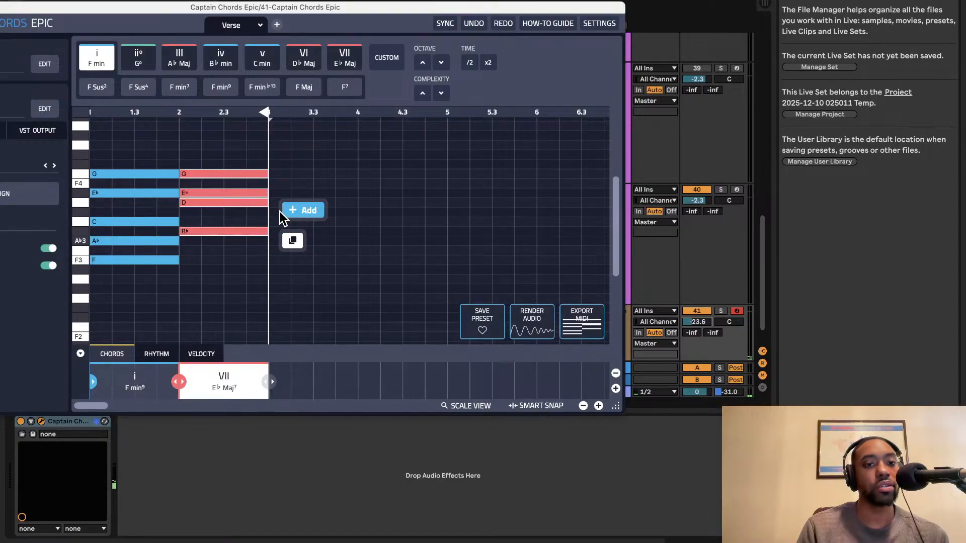
- Add a third chord after the Ebmaj7 and set it to a custom Bbmin7
left_click(290, 211)
left_click(387, 59)
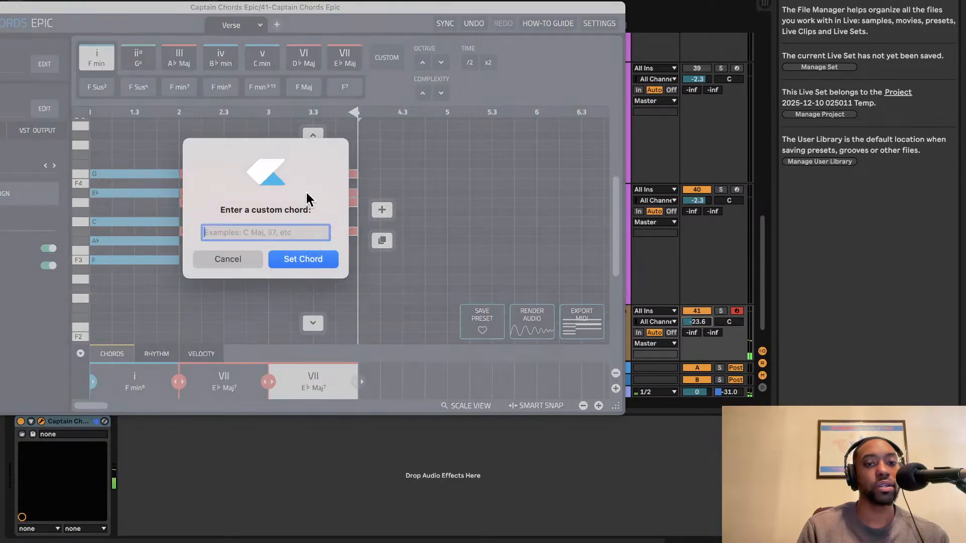
type("Bbmin7")
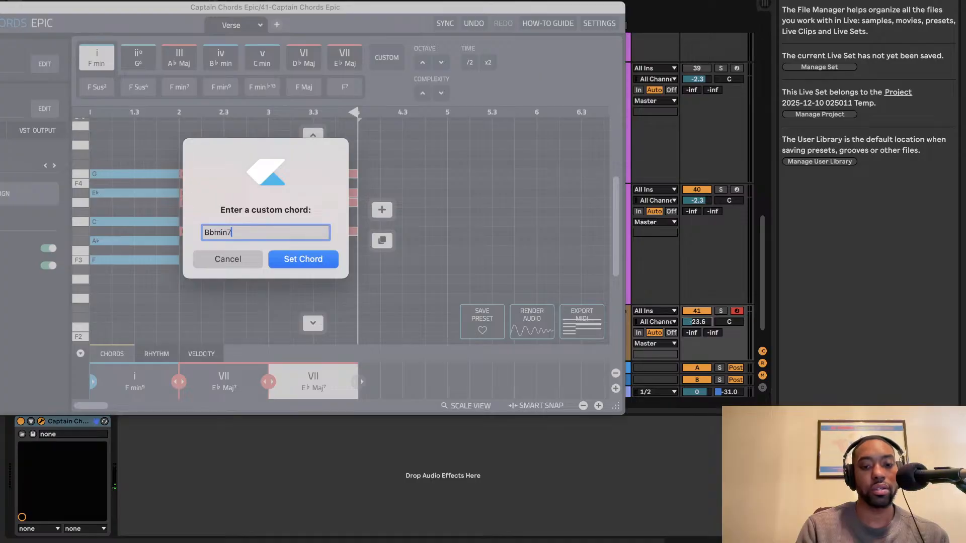
left_click(302, 261)
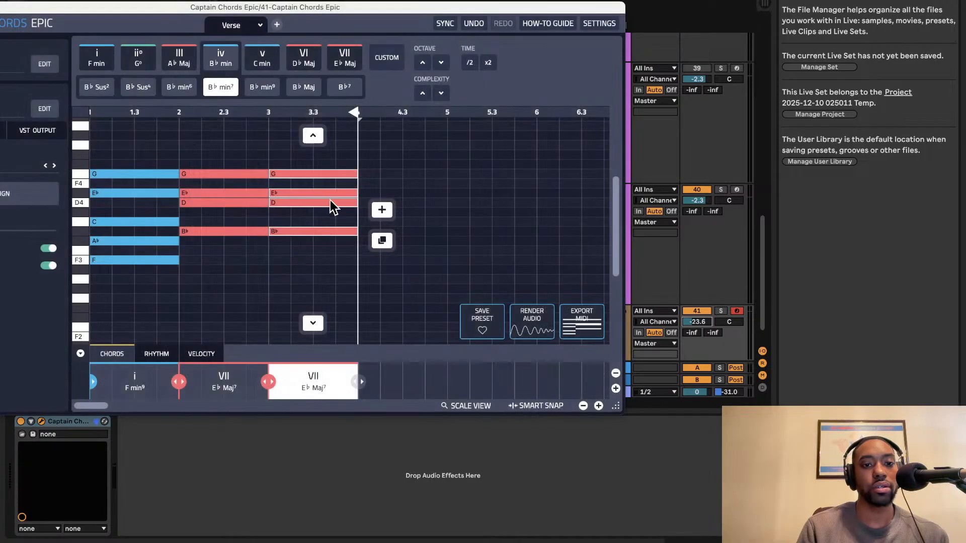
left_click(388, 59)
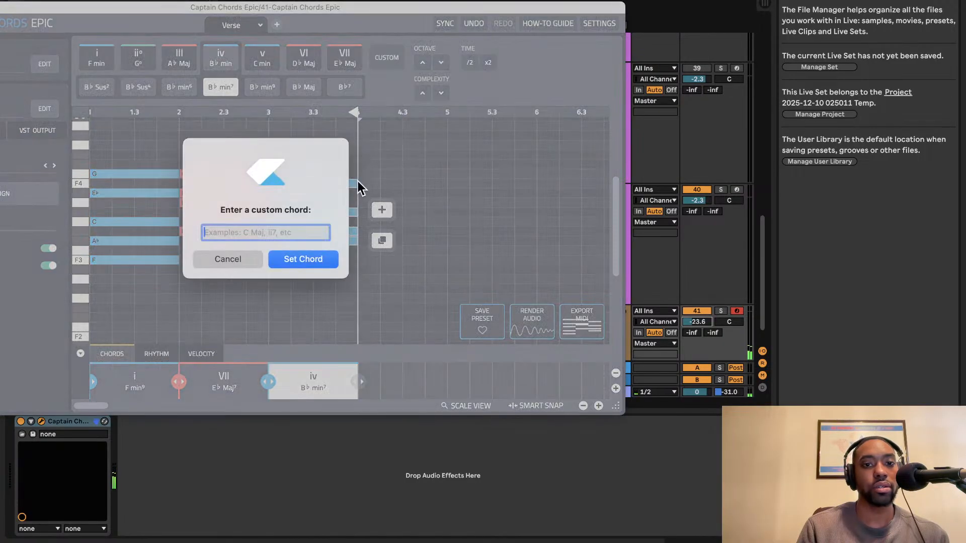
left_click(227, 271)
- Add a fourth chord to the progression and set it to a custom C7#9
left_click(382, 210)
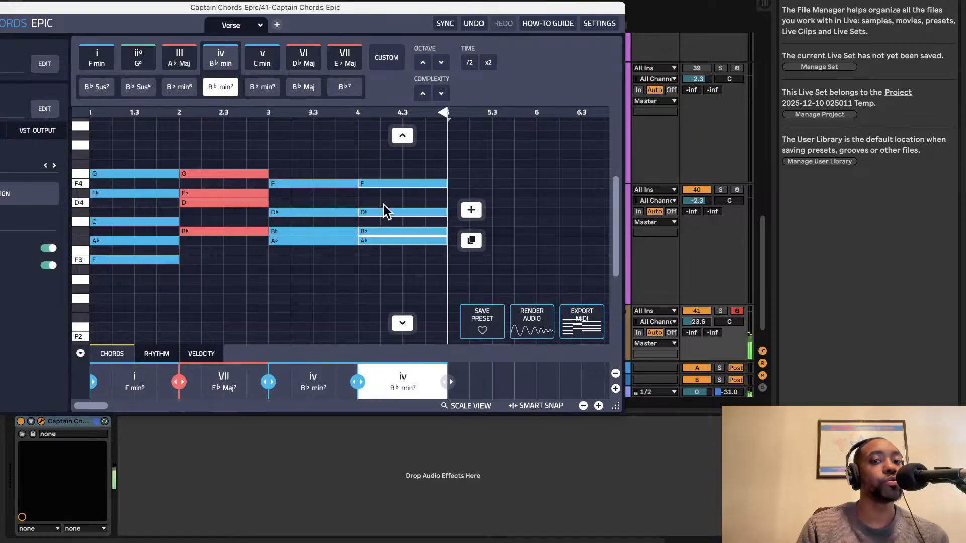
left_click(387, 58)
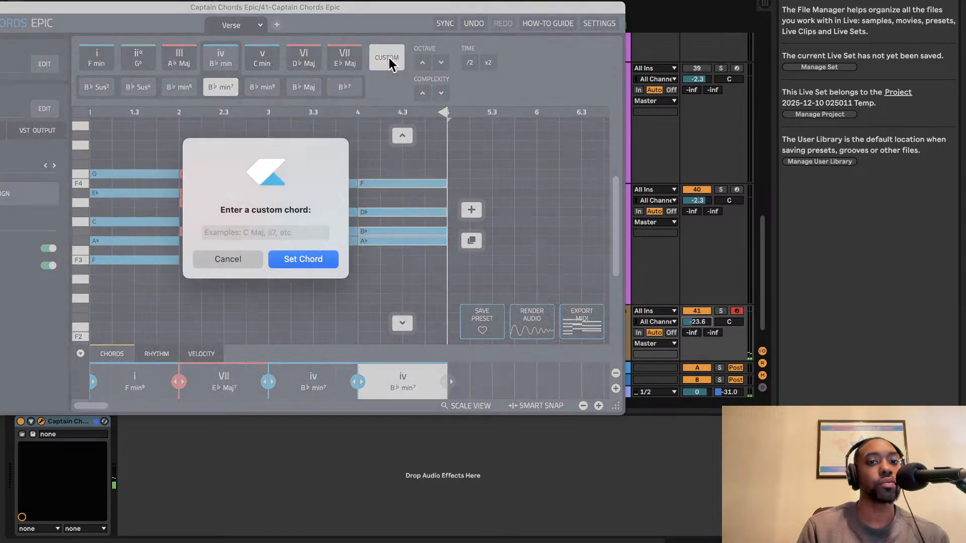
type("C")
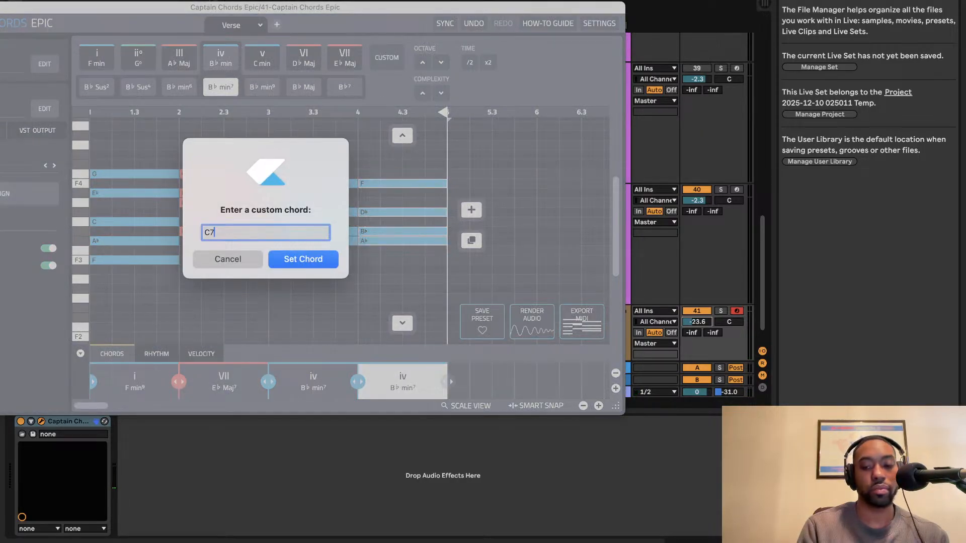
type("7")
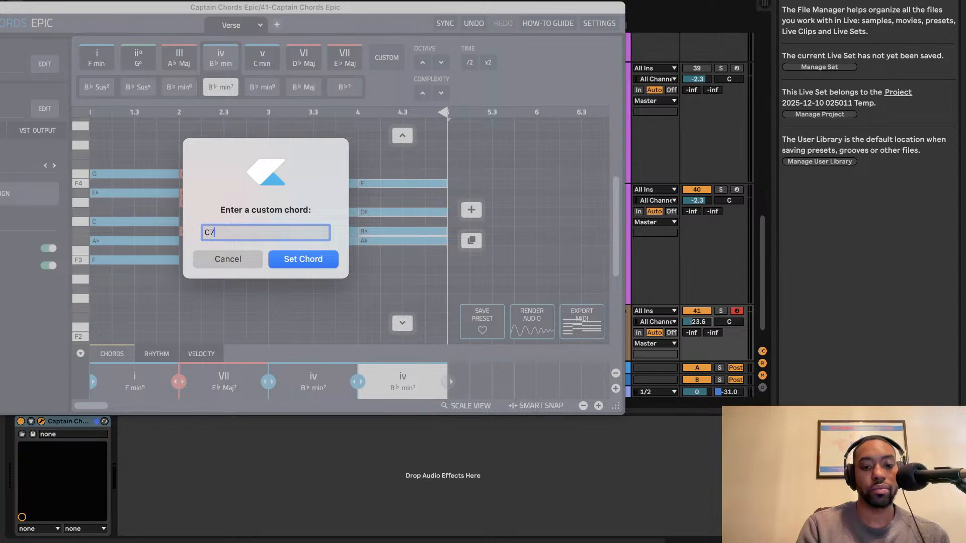
type("#9")
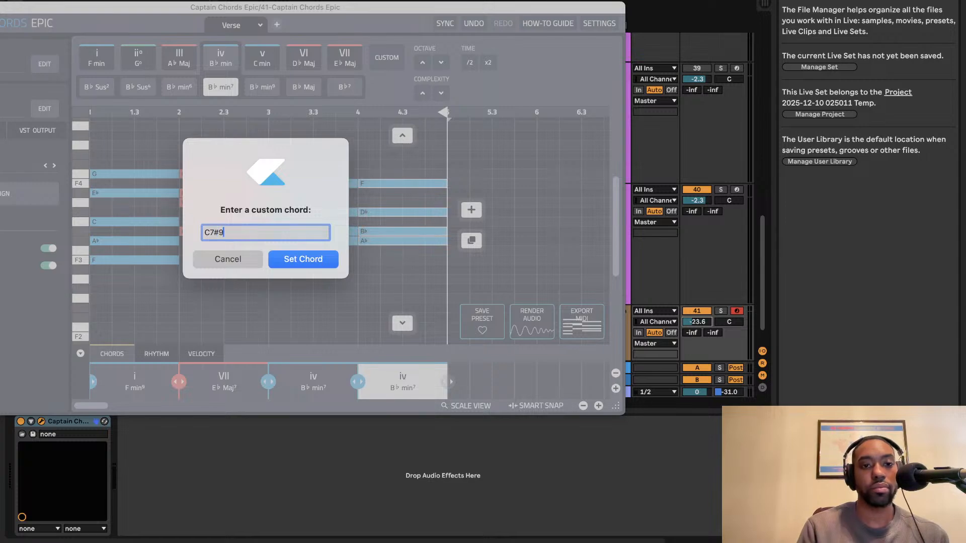
left_click(325, 263)
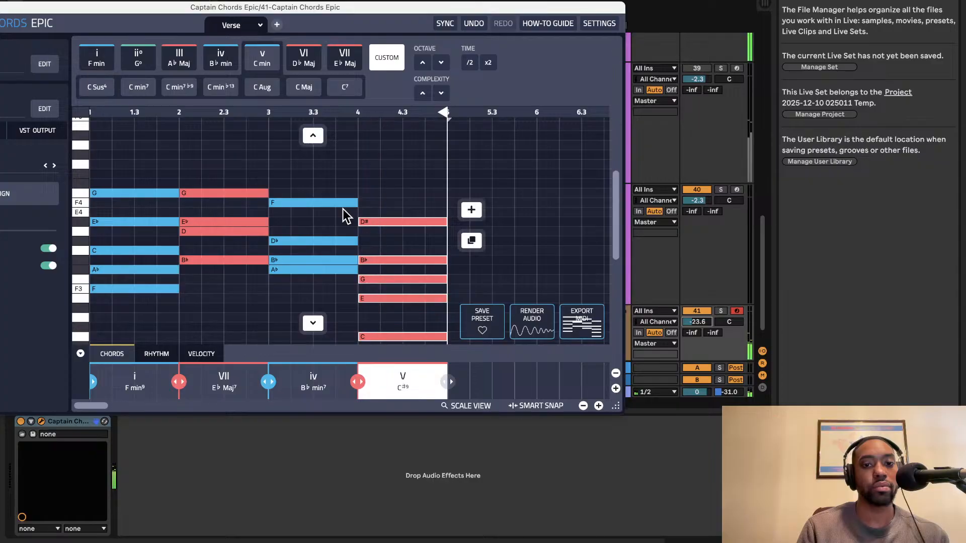
- Close the Captain Chords Epic window, install the required Captain Plugins update and reopen the chord editor
left_click_drag(145, 14, 225, 55)
left_click_drag(392, 53, 152, 53)
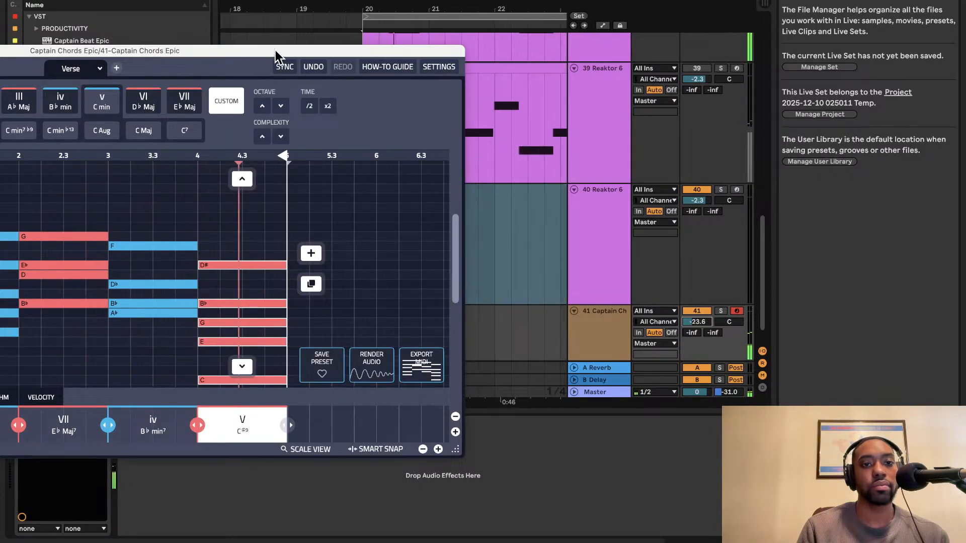
left_click_drag(277, 50, 463, 33)
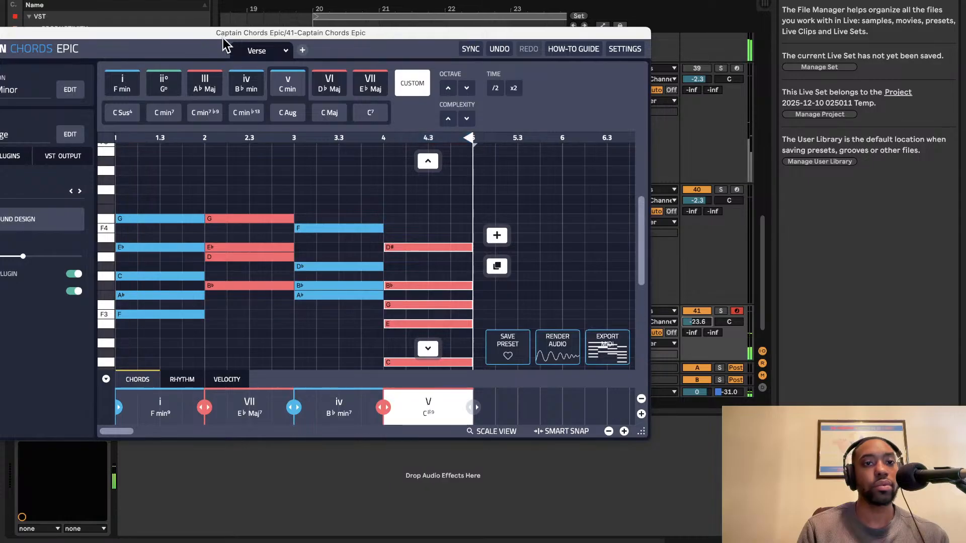
left_click_drag(227, 33, 278, 34)
left_click_drag(48, 38, 209, 36)
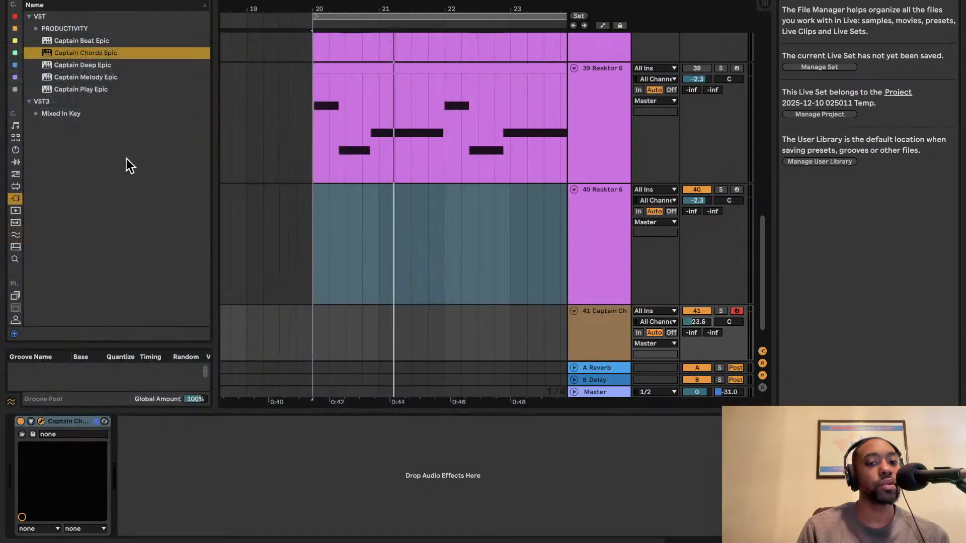
left_click(41, 421)
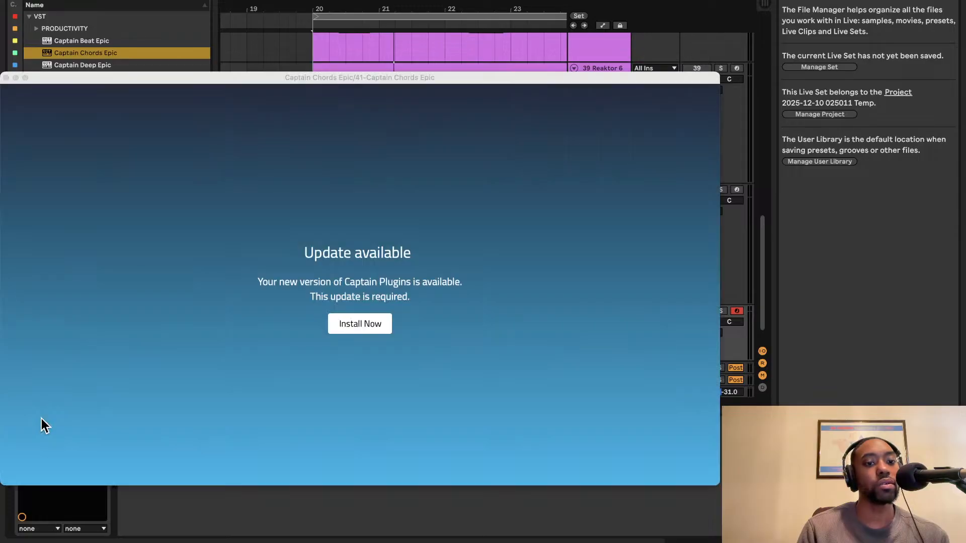
left_click(341, 325)
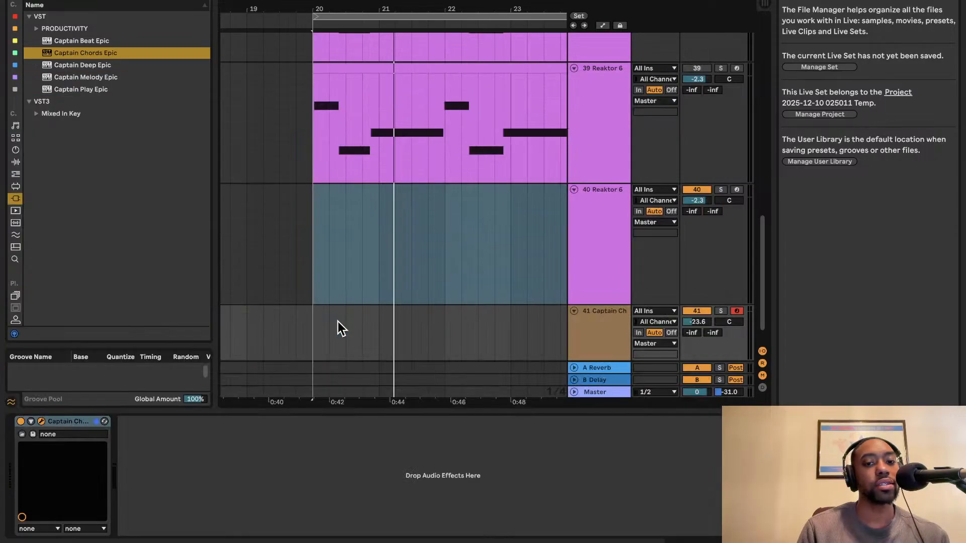
left_click(42, 423)
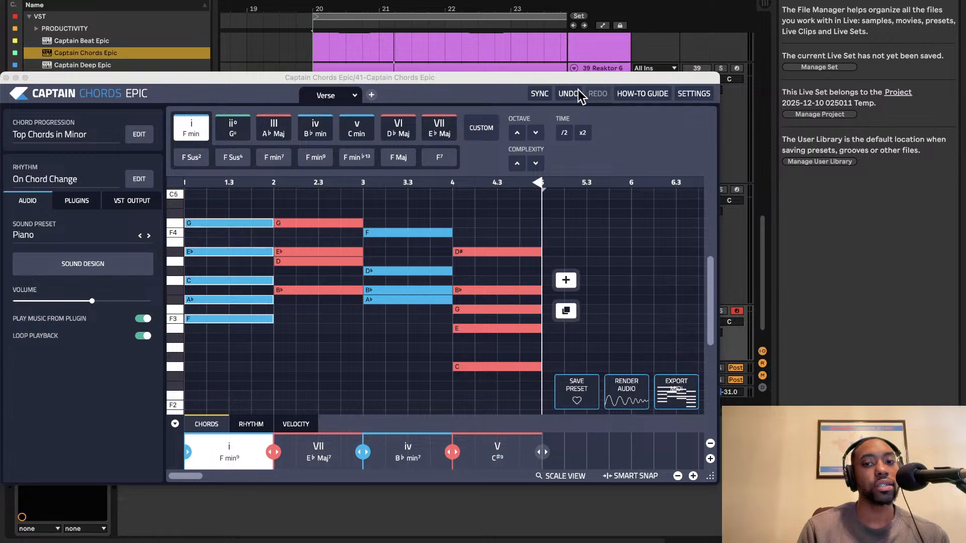
- Export the chord progression as a MIDI clip to track 41 at bar 20, importing its tempo and time signature data
left_click_drag(591, 75, 258, 82)
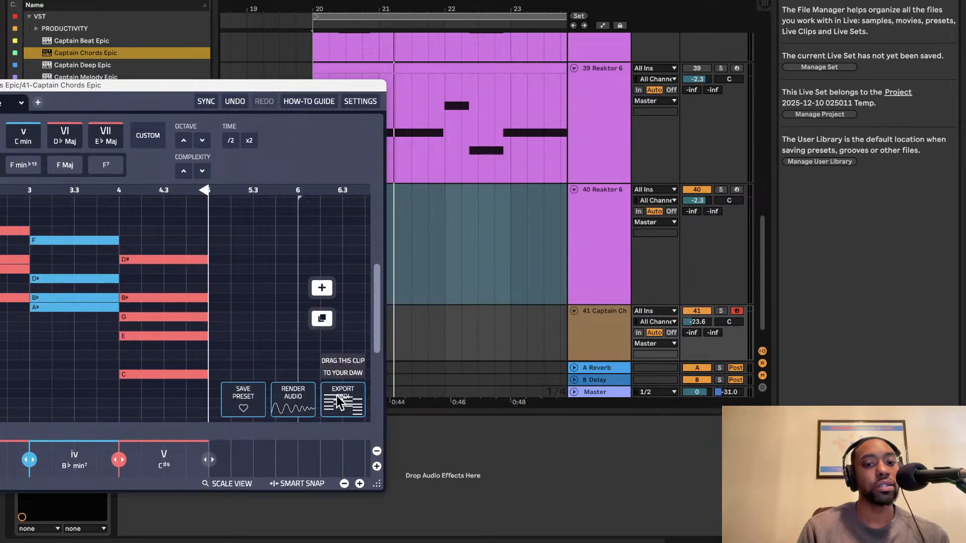
left_click_drag(337, 396, 311, 332)
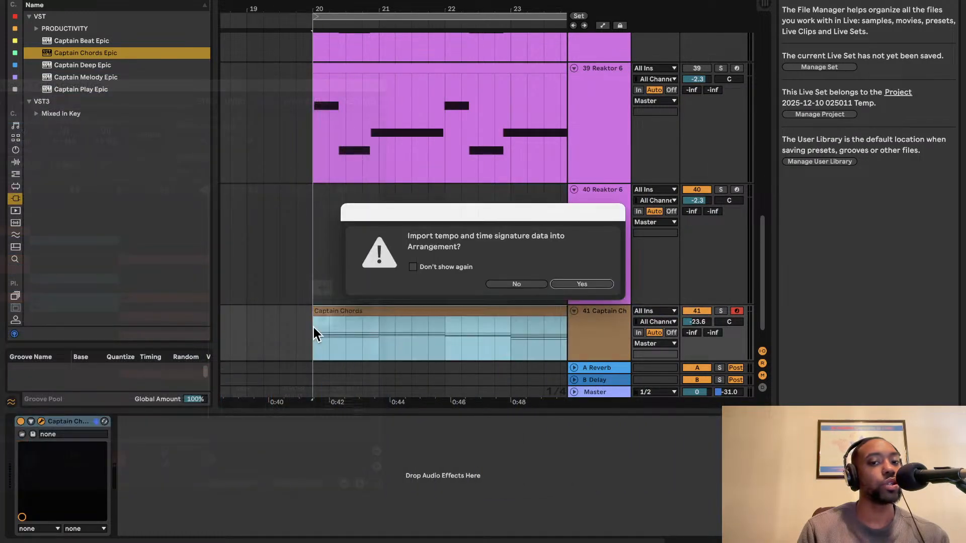
left_click(561, 284)
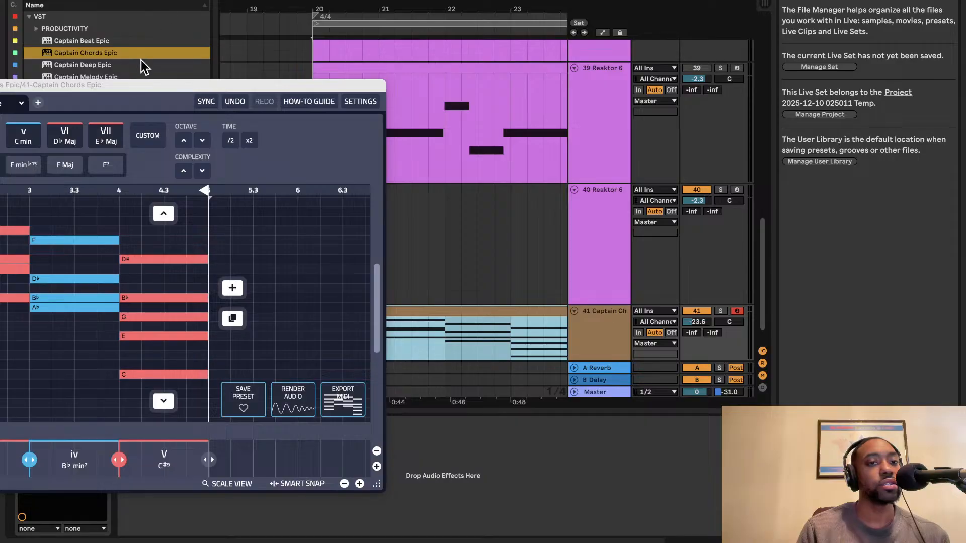
- Turn off playing music from the plugin in Captain Chords Epic and close its window
left_click_drag(130, 81, 416, 97)
left_click_drag(144, 101, 251, 96)
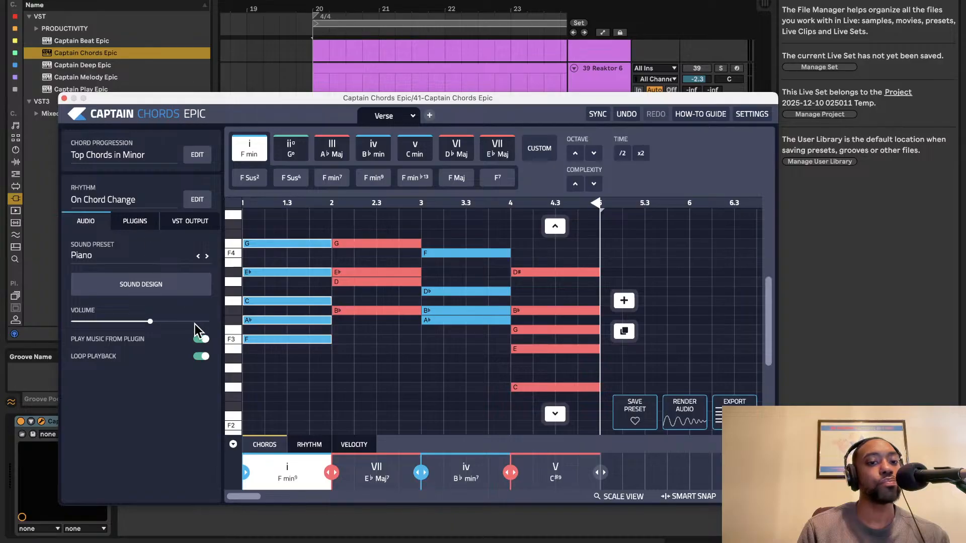
left_click(201, 340)
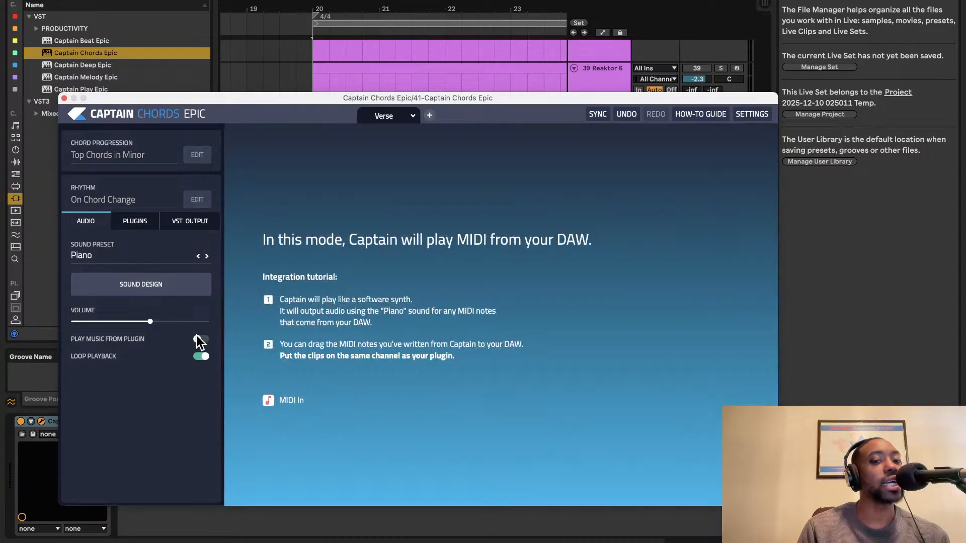
left_click(64, 99)
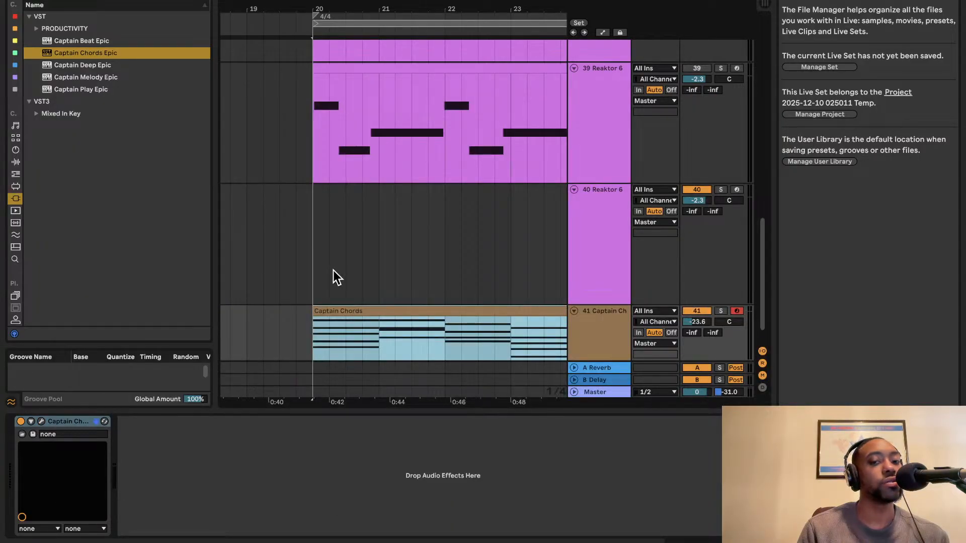
- Copy the Captain Chords clip from track 41 to Reaktor track 39 at bar 24
scroll(379, 270, "up", 2)
scroll(379, 272, "down", 4)
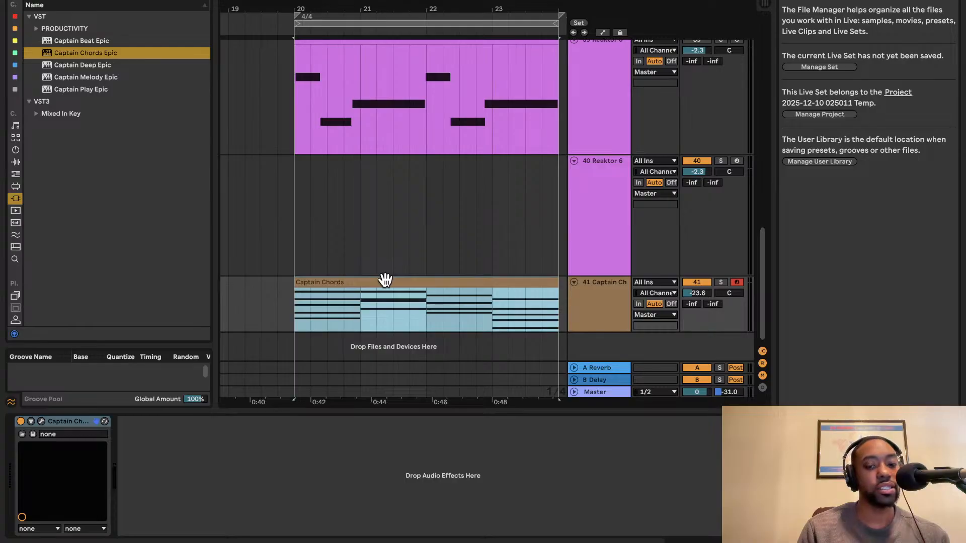
left_click_drag(386, 280, 554, 107)
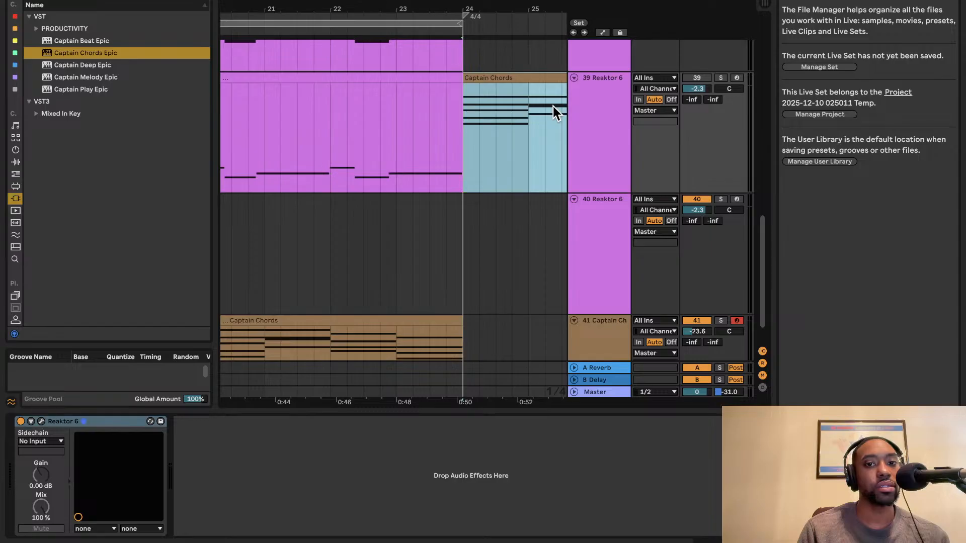
- Play the arrangement from bar 24 while activating and arming track 39
scroll(553, 106, "right", 3)
scroll(553, 107, "up", 1)
scroll(553, 107, "left", 1)
key("space")
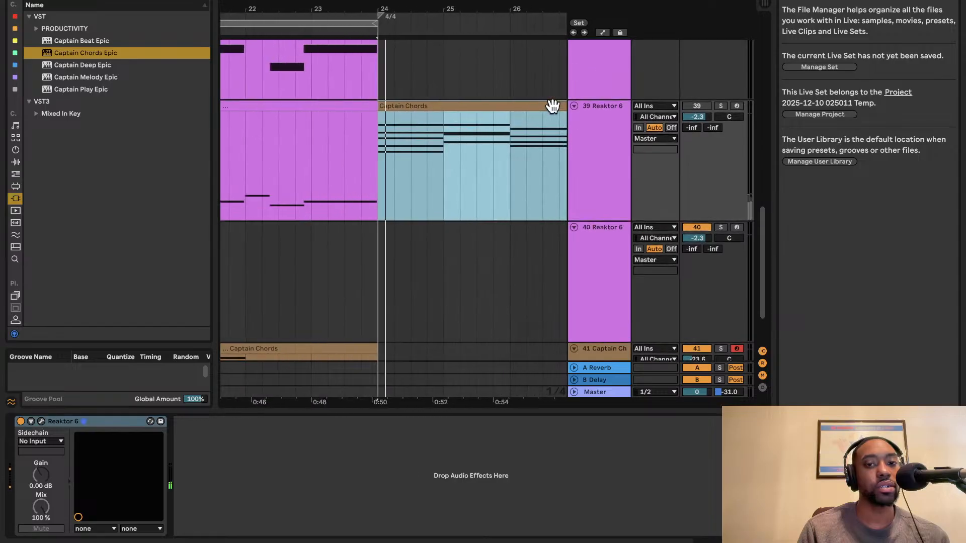
left_click(702, 107)
left_click(736, 107)
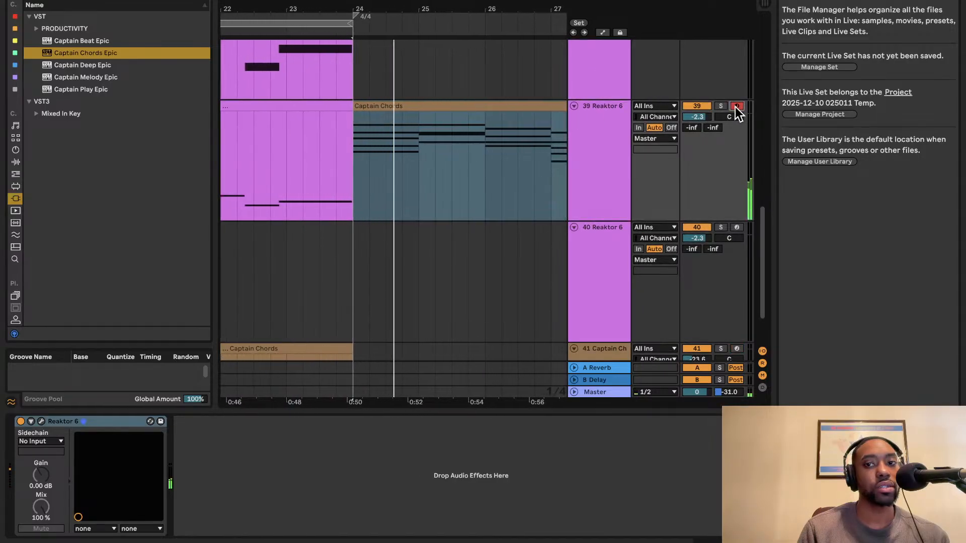
- Transpose all notes of track 39's Captain Chords clip down three octaves and play the clip through
left_click(511, 105)
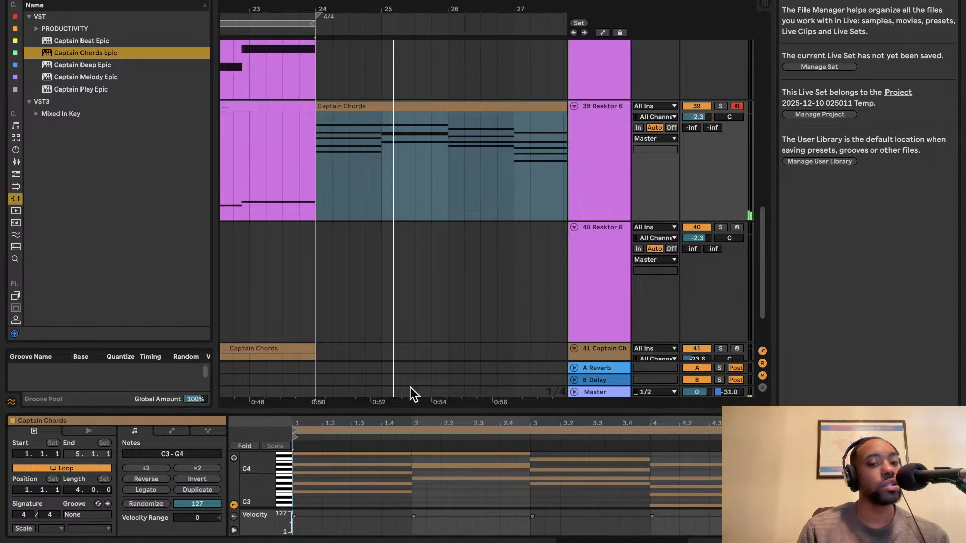
key("space")
left_click(388, 483)
key("ctrl+a")
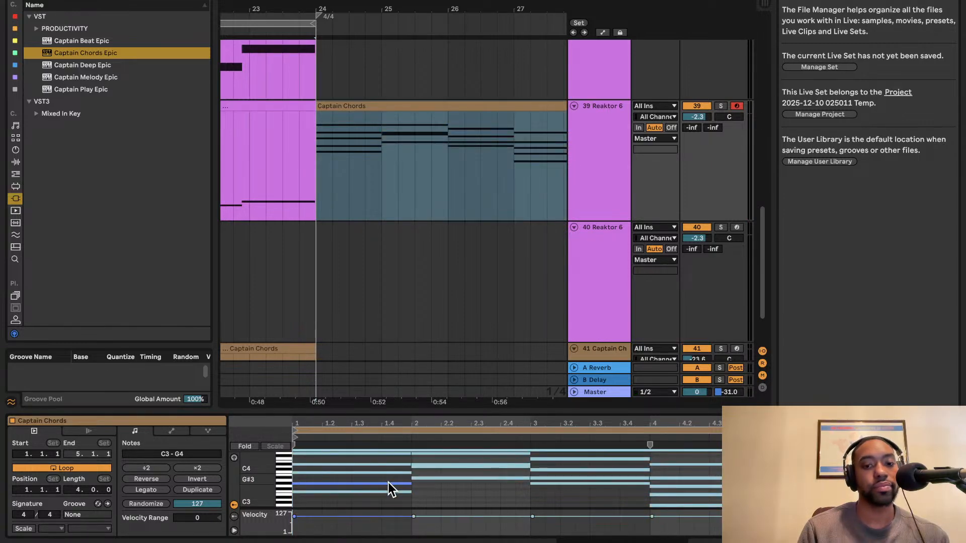
key("shift+Down")
key("shift+Down")
key("shift+Down")
key("space")
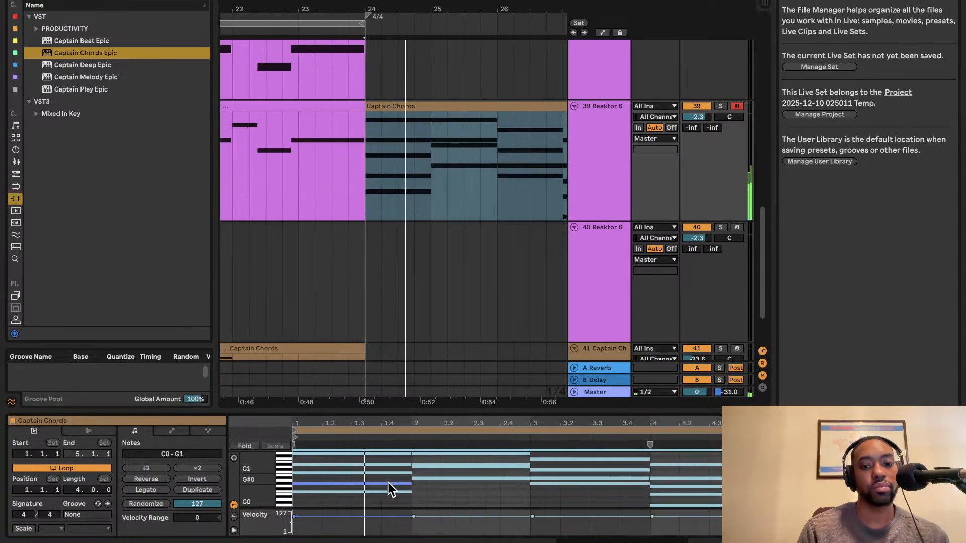
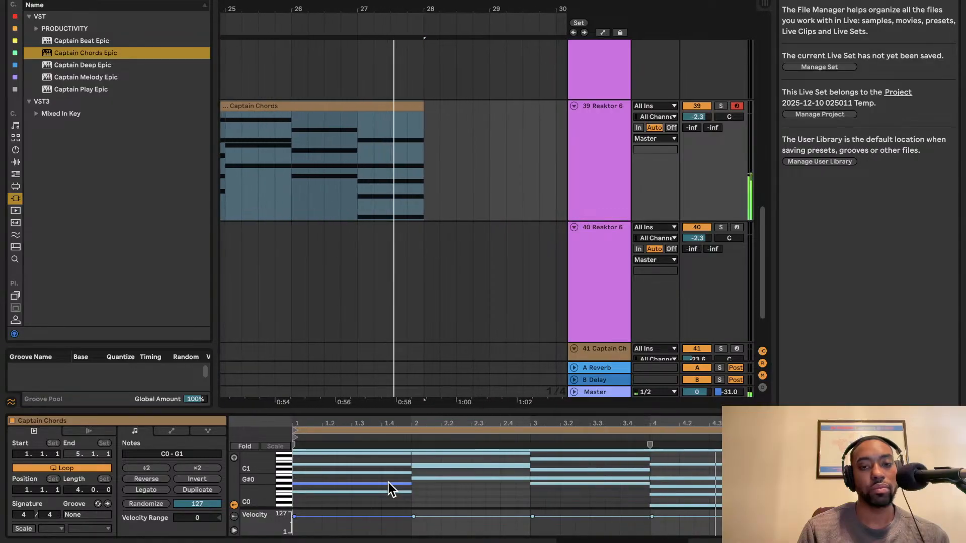
key("space")
- Move the Captain Chords clip on track 41 so that it starts at bar 24 during playback
scroll(328, 241, "left", 4)
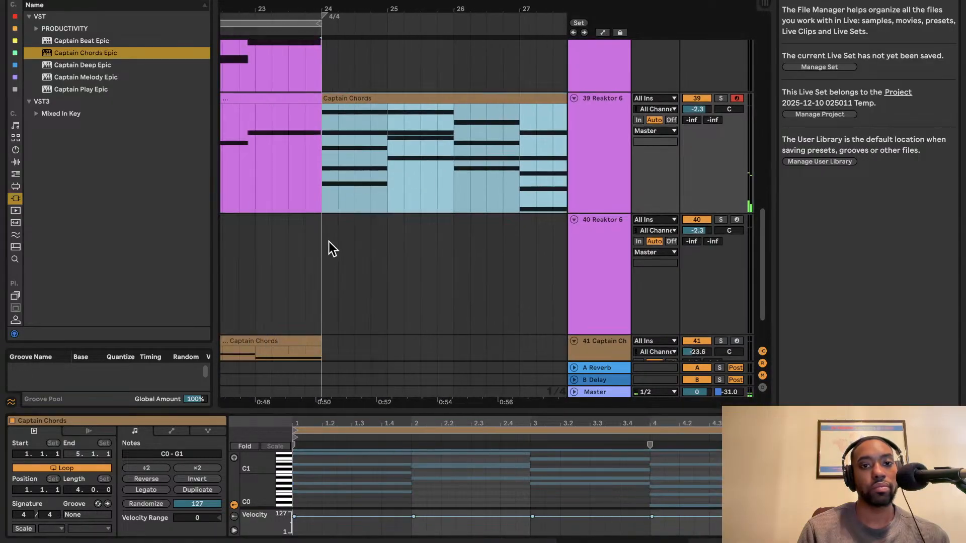
scroll(328, 241, "left", 3)
scroll(451, 71, "right", 2)
scroll(451, 71, "up", 2)
left_click(411, 146)
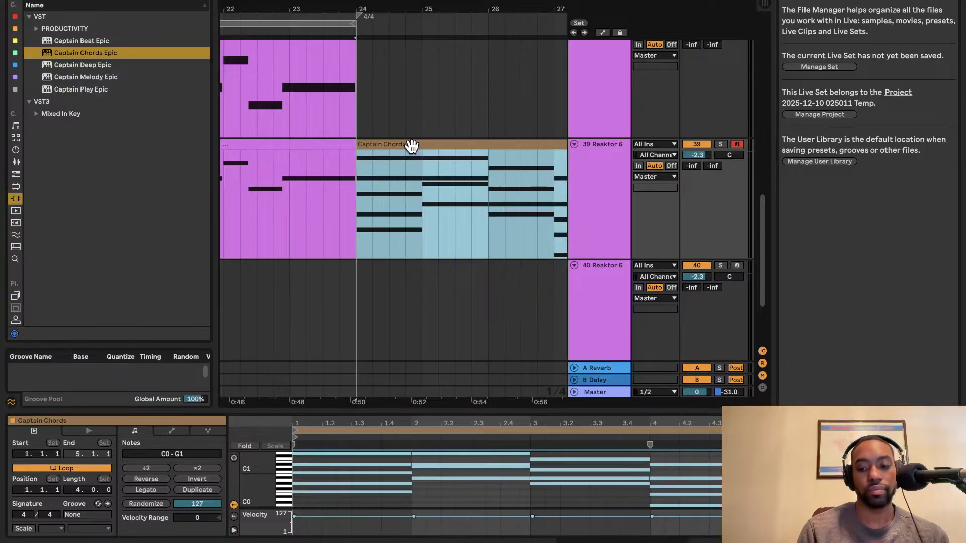
left_click_drag(412, 146, 340, 318)
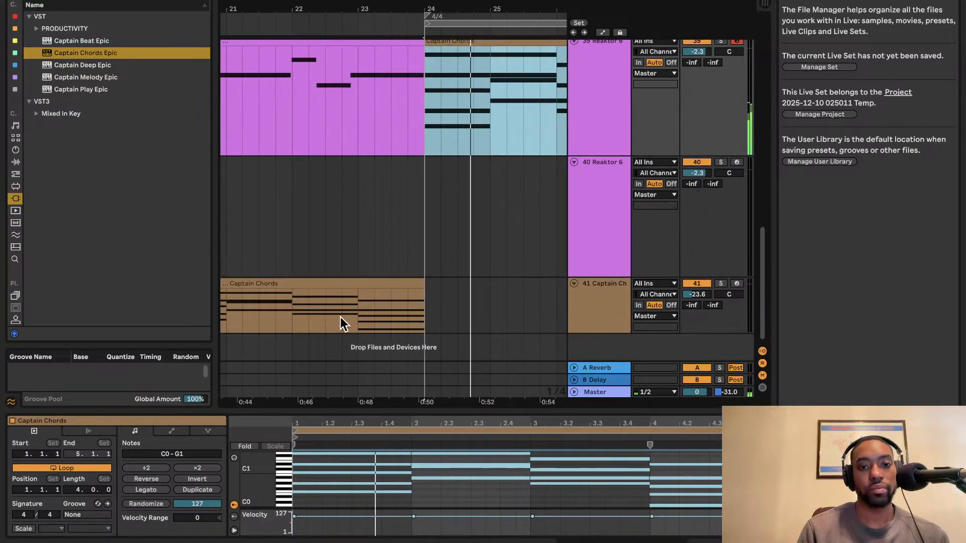
left_click_drag(338, 284, 545, 296)
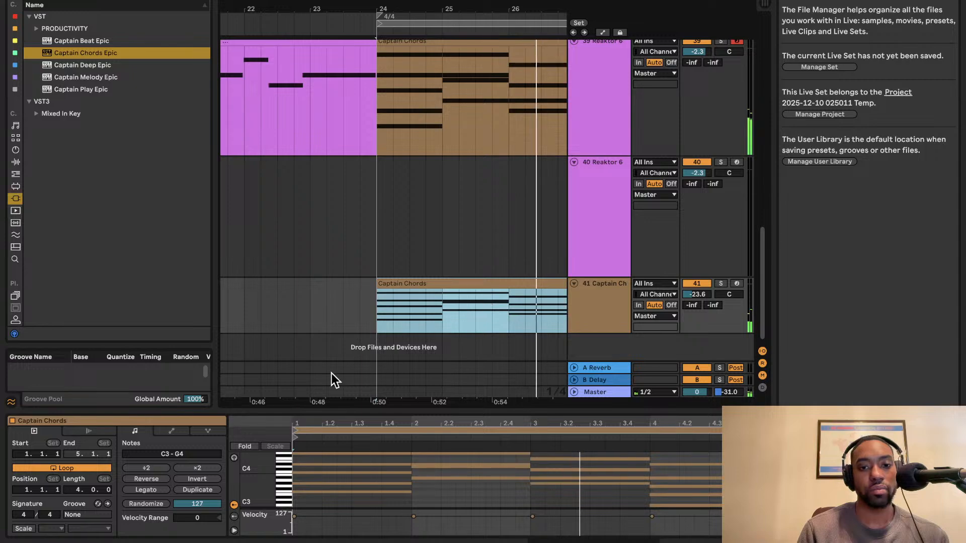
- Open the Captain Chords Epic plugin window on track 41, getting past its update notice
left_click(609, 316)
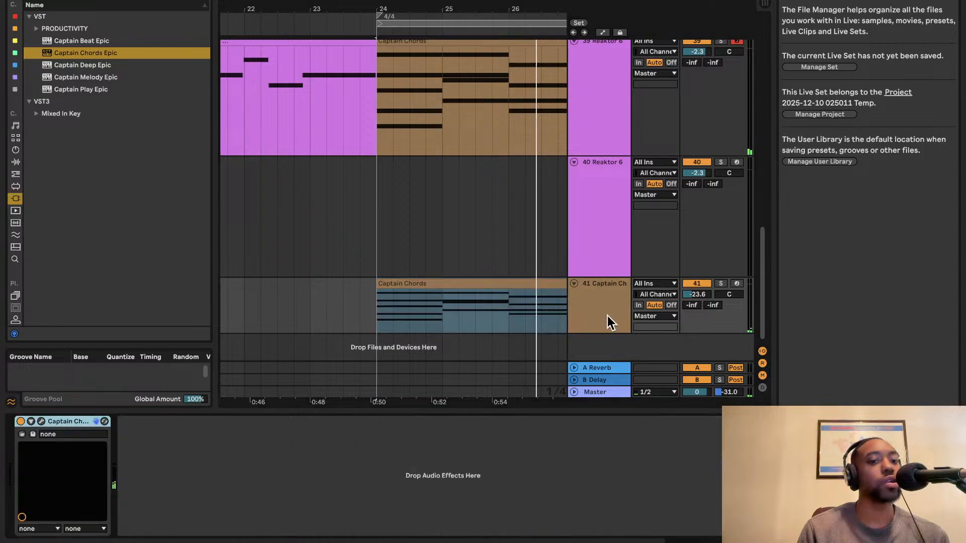
left_click(43, 423)
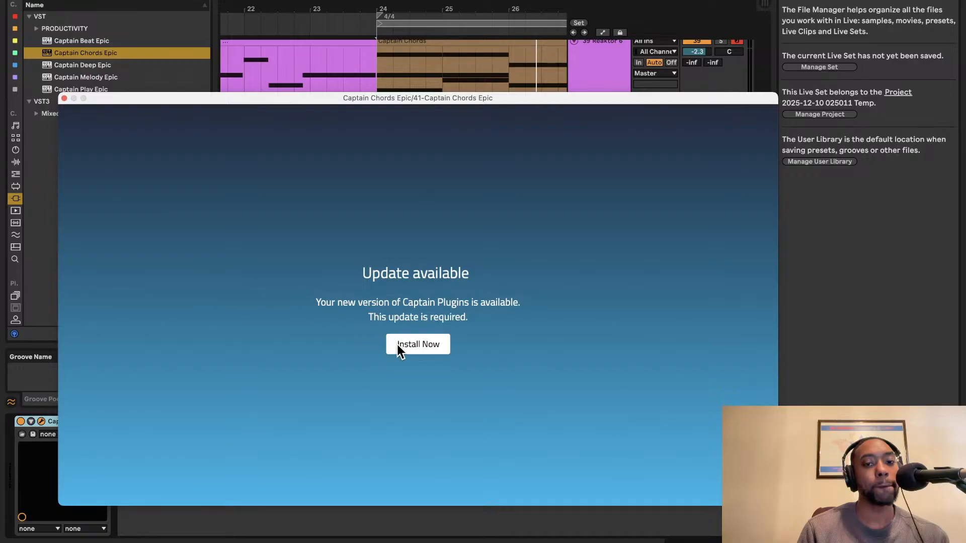
left_click(397, 345)
left_click(40, 421)
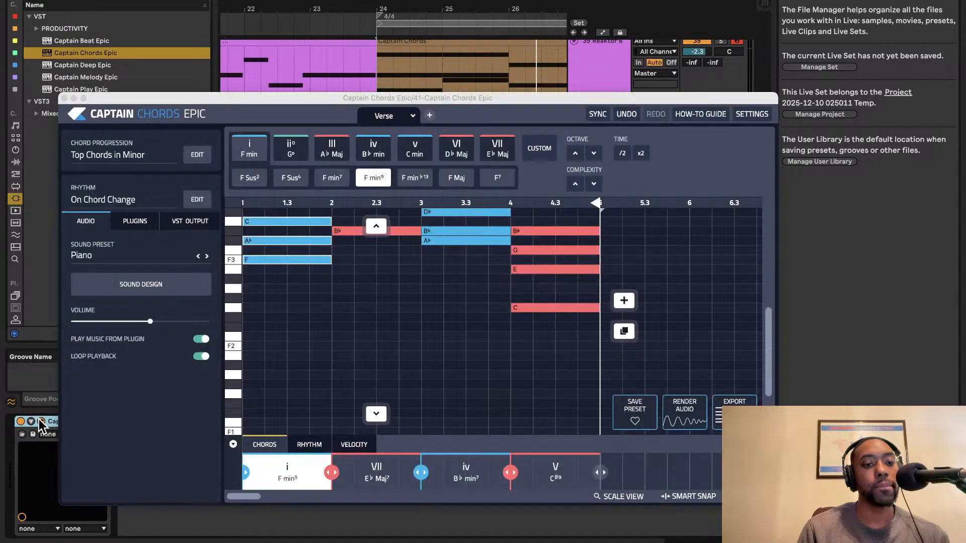
- Set the Captain Chords rhythm to Golden Syncopation for the Top Chords in Minor progression
left_click(172, 157)
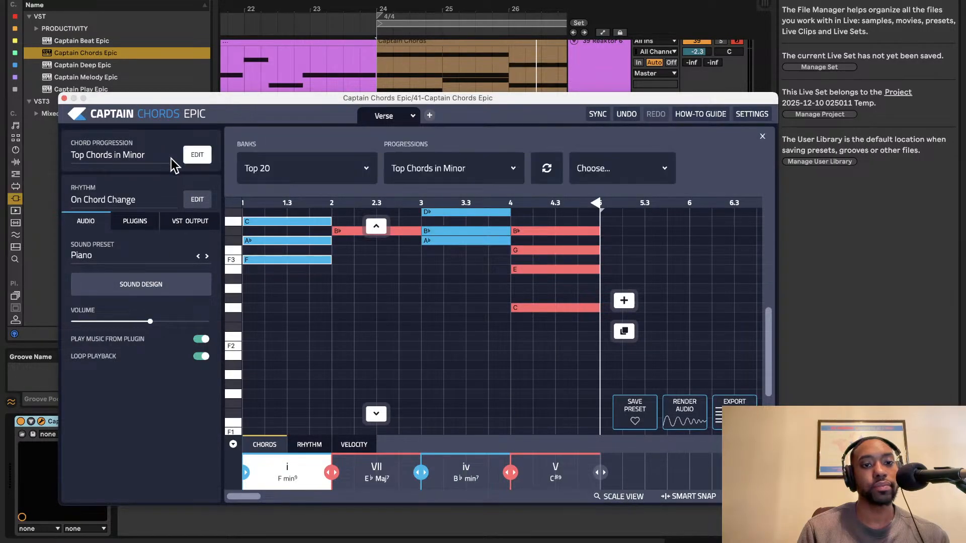
left_click(187, 200)
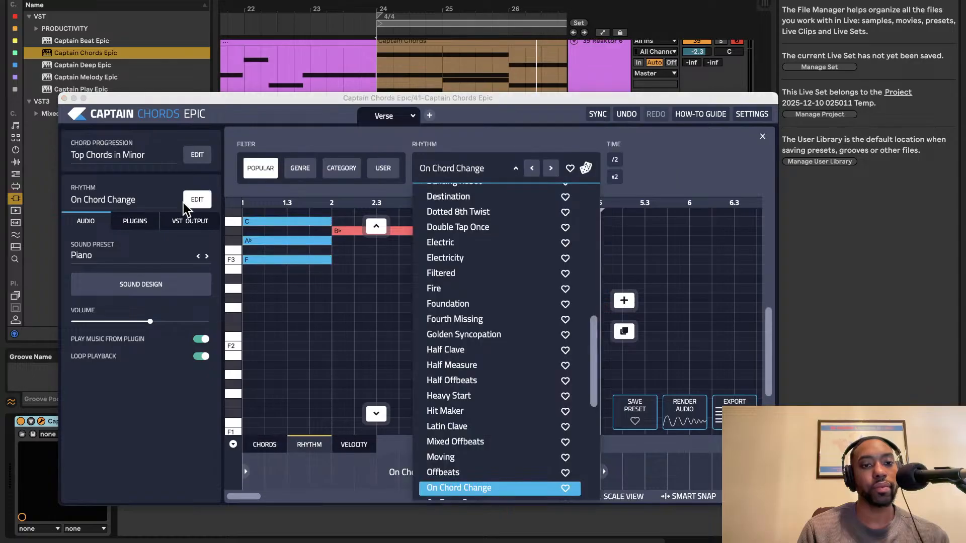
left_click(467, 340)
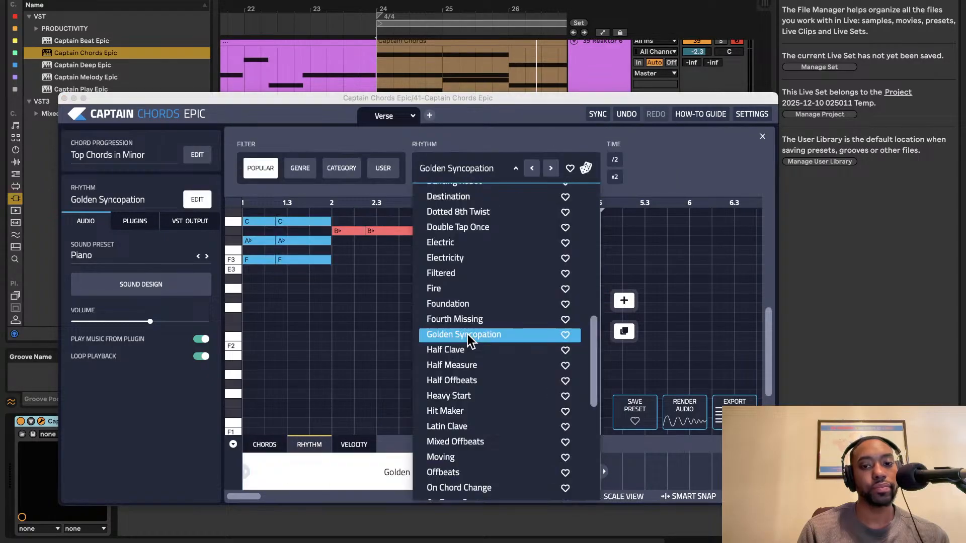
left_click(514, 334)
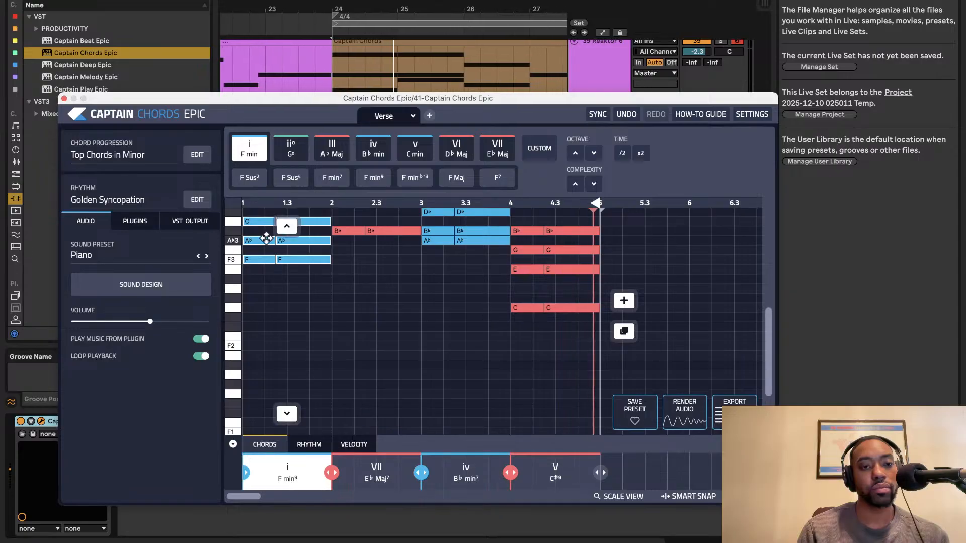
left_click(157, 200)
left_click(157, 200)
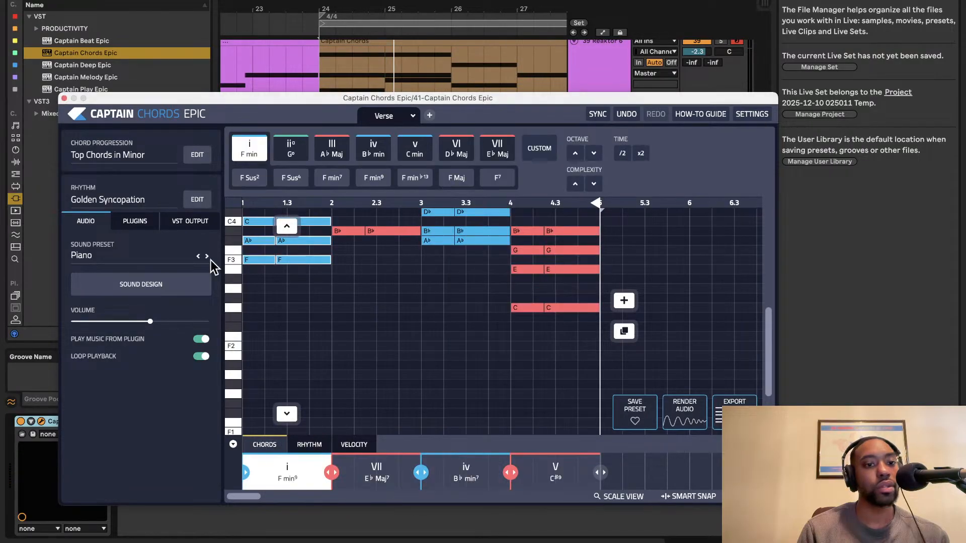
- Filter the sound presets to Hip Hop pads, audition Dream Keys Pad and cancel the preset selection
left_click(176, 259)
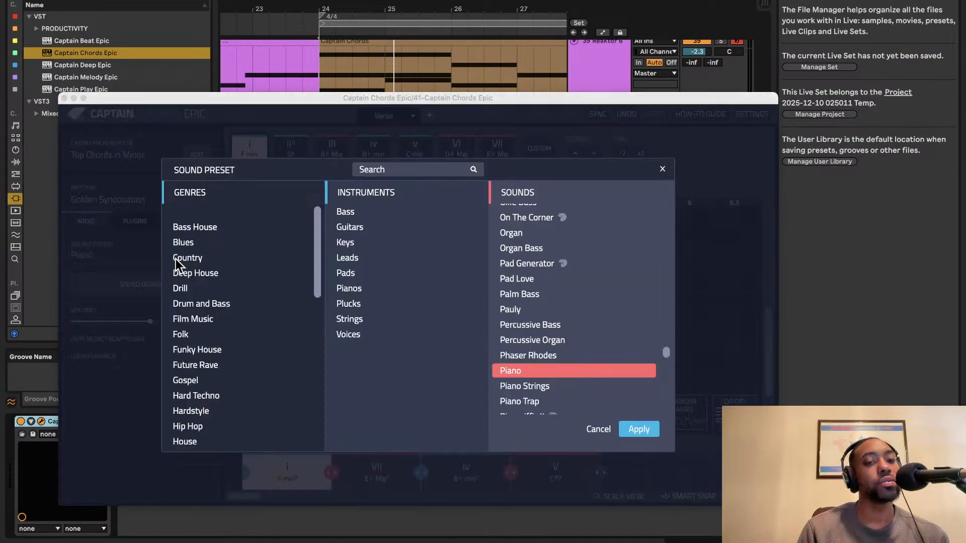
scroll(219, 352, "down", 3)
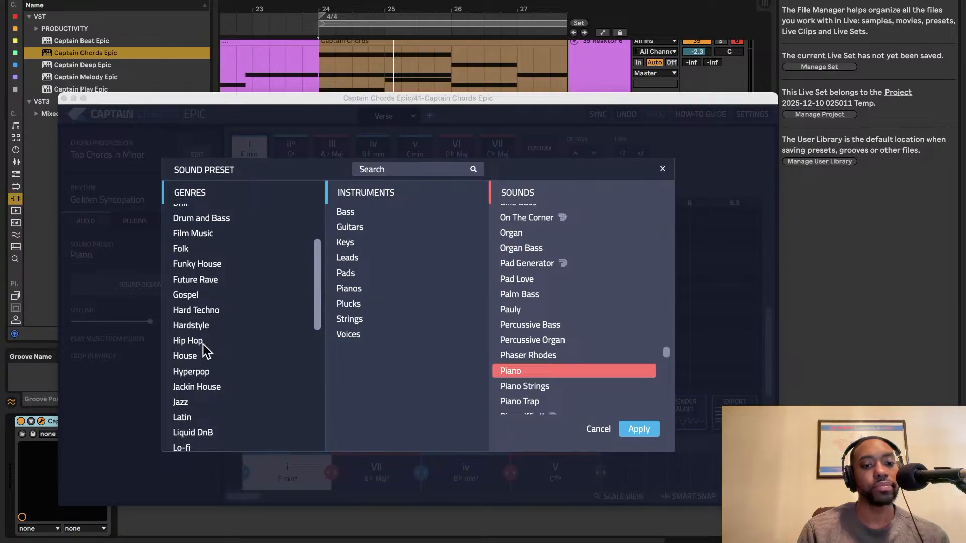
left_click(201, 341)
left_click(389, 274)
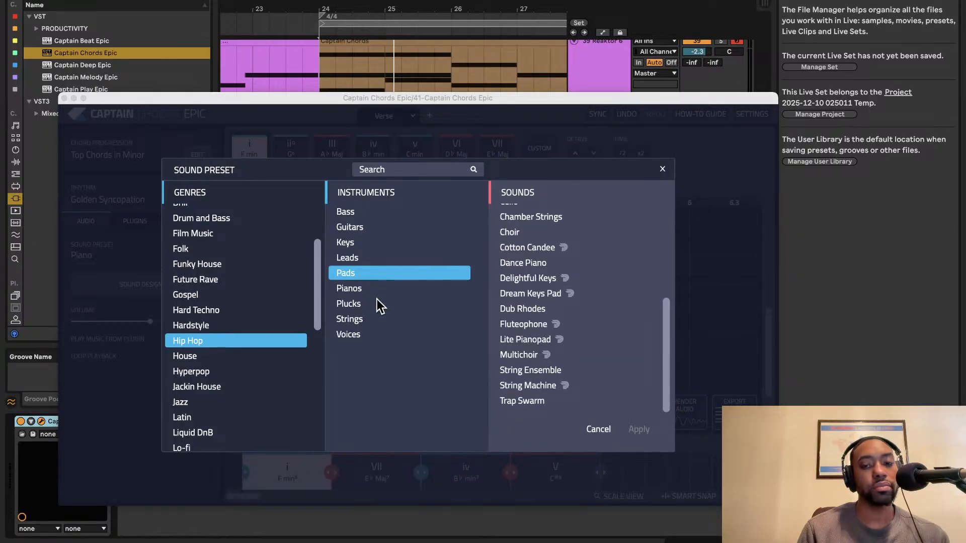
left_click(514, 296)
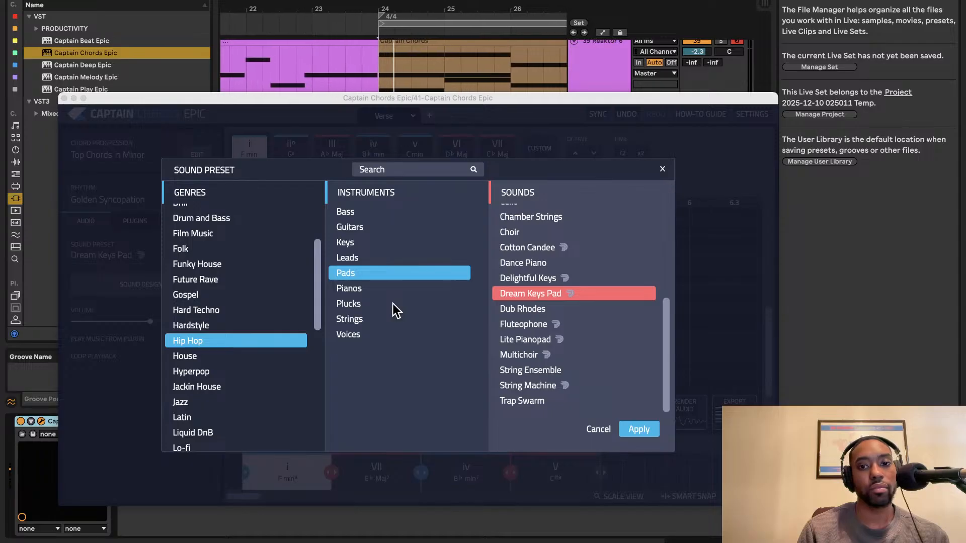
left_click(358, 257)
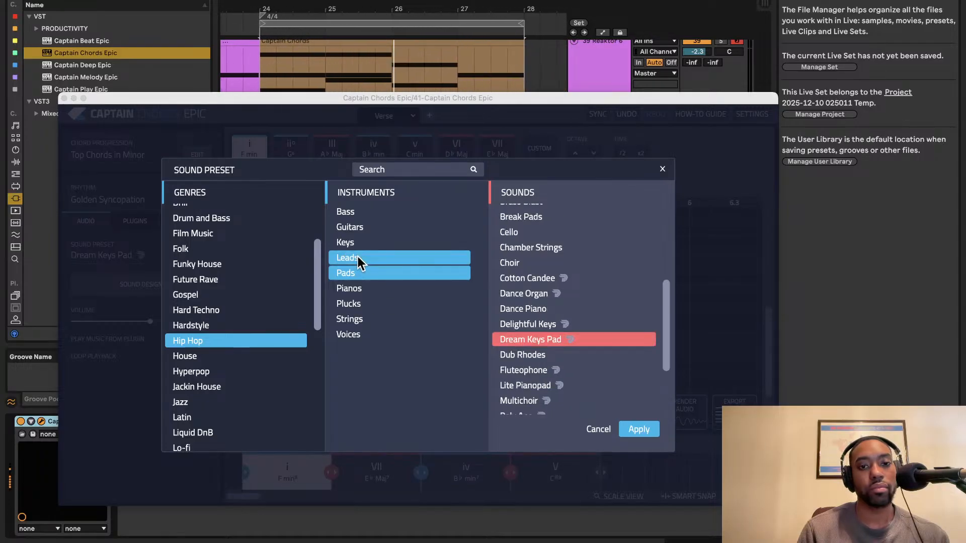
left_click(367, 275)
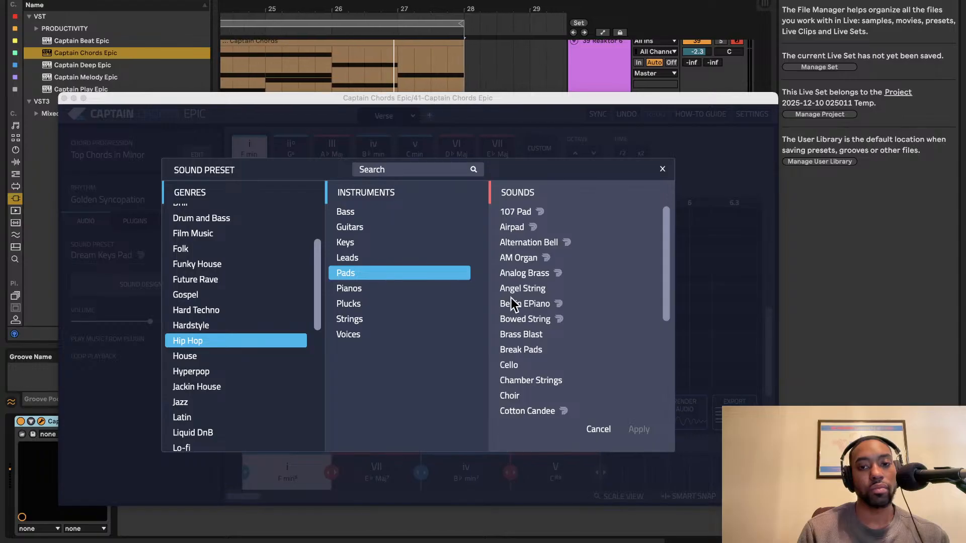
left_click(610, 429)
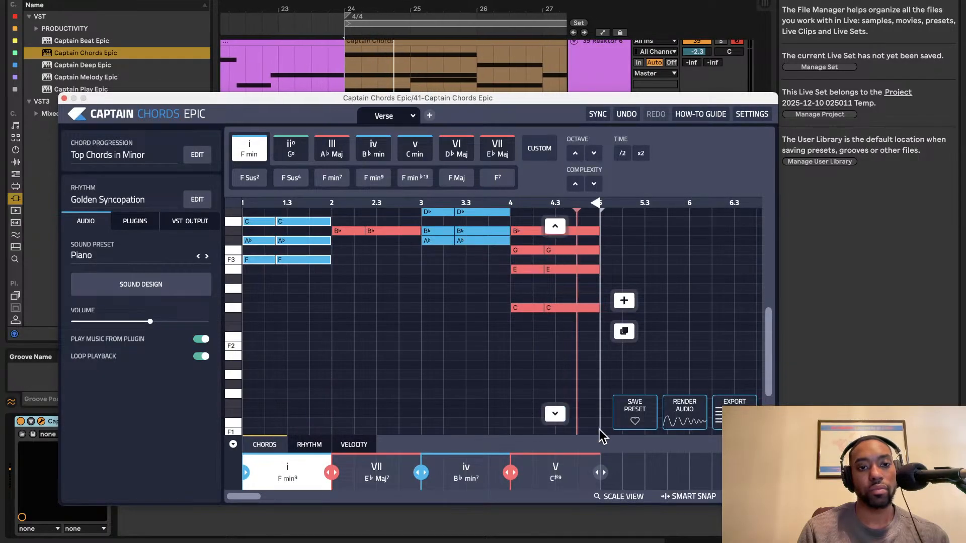
- Audition the Hip Hop pad sounds Dub Rhodes, Fluteophone, Multichoir, String Ensemble and String Machine
left_click(176, 252)
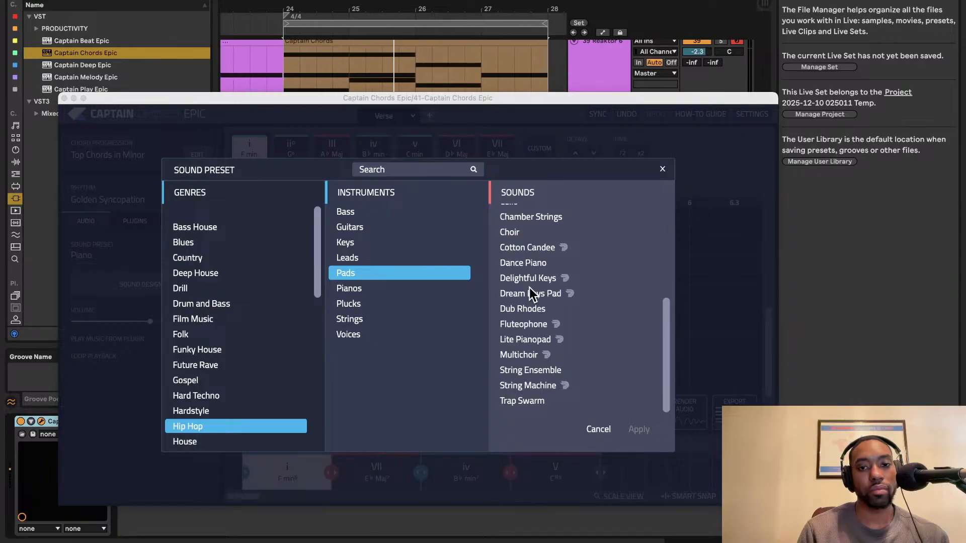
left_click(529, 310)
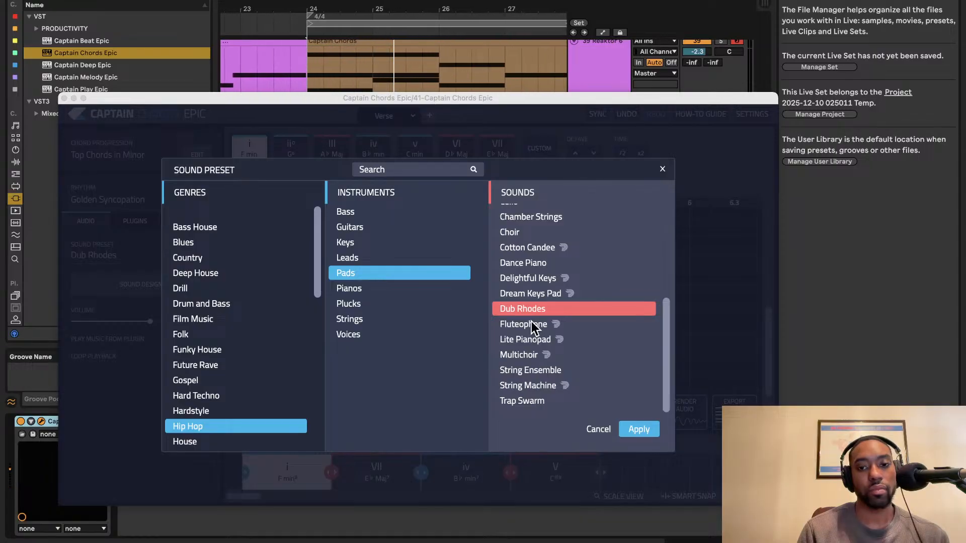
left_click(531, 326)
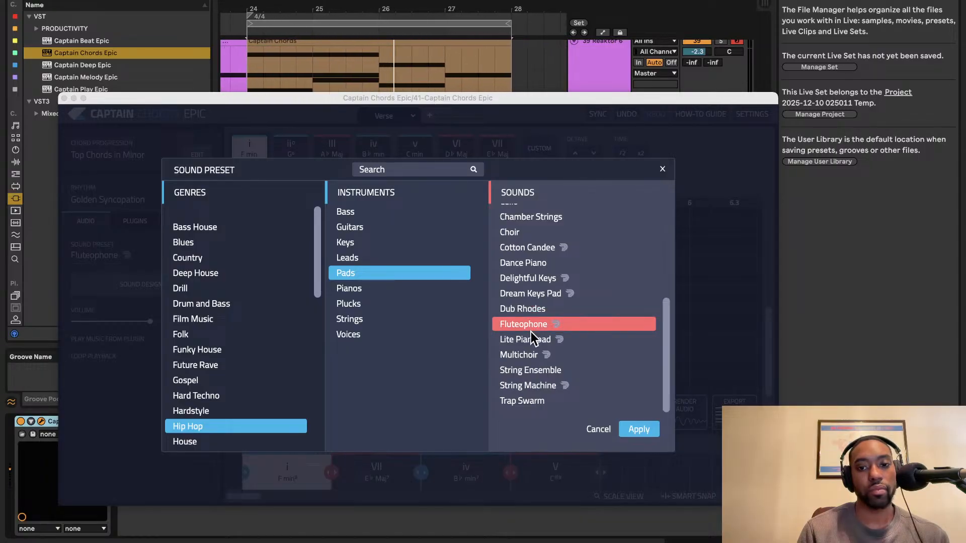
left_click(527, 354)
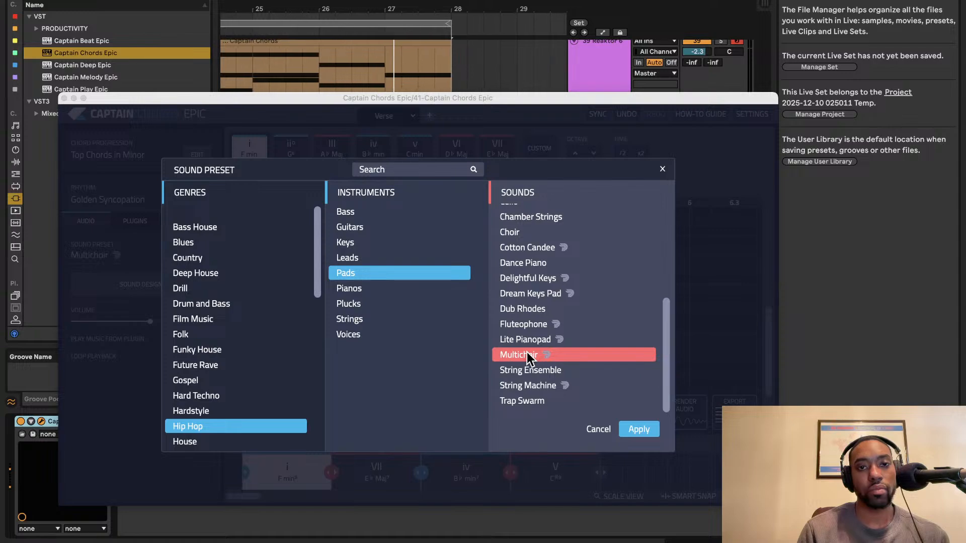
left_click(527, 372)
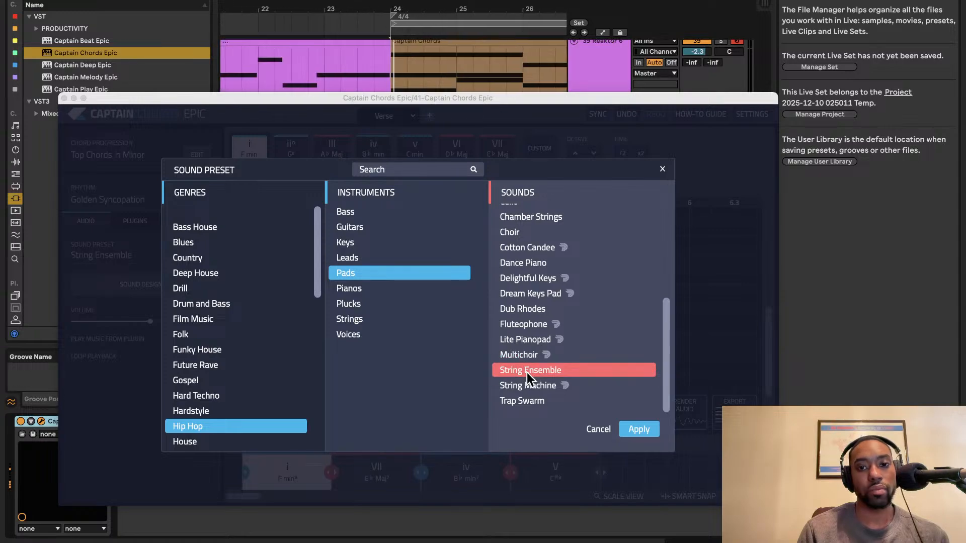
left_click(527, 388)
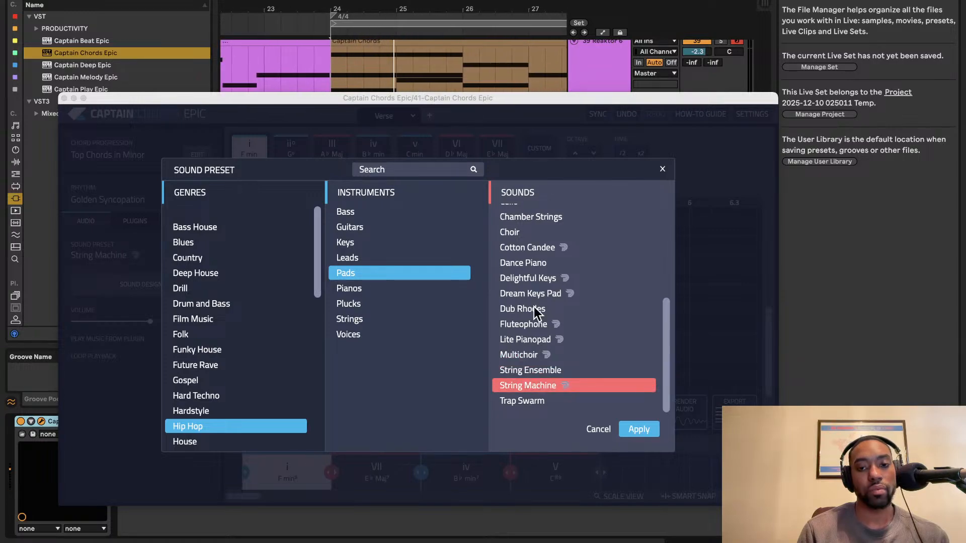
- Audition the Delightful Keys, Berlin EPiano and Angel String sounds from the Hip Hop pads
left_click(536, 278)
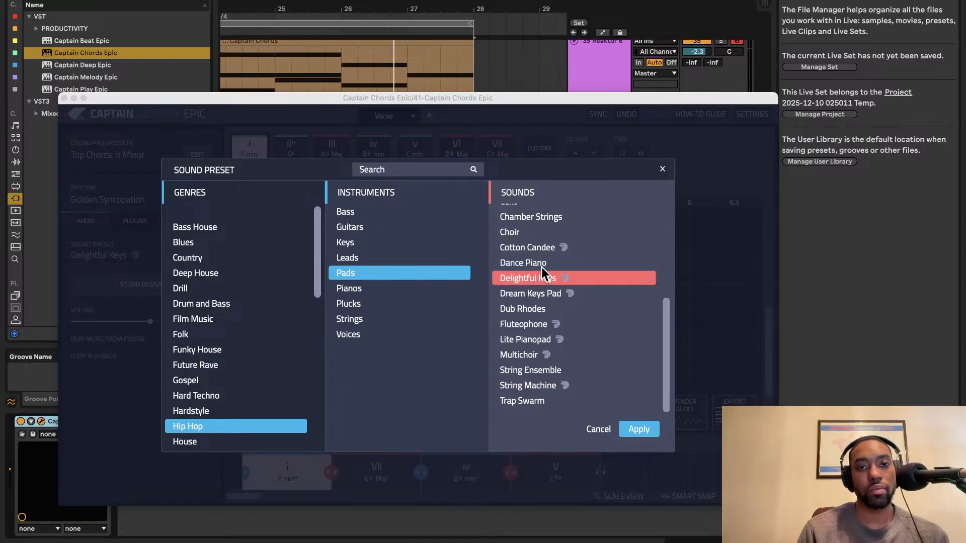
scroll(543, 253, "up", 4)
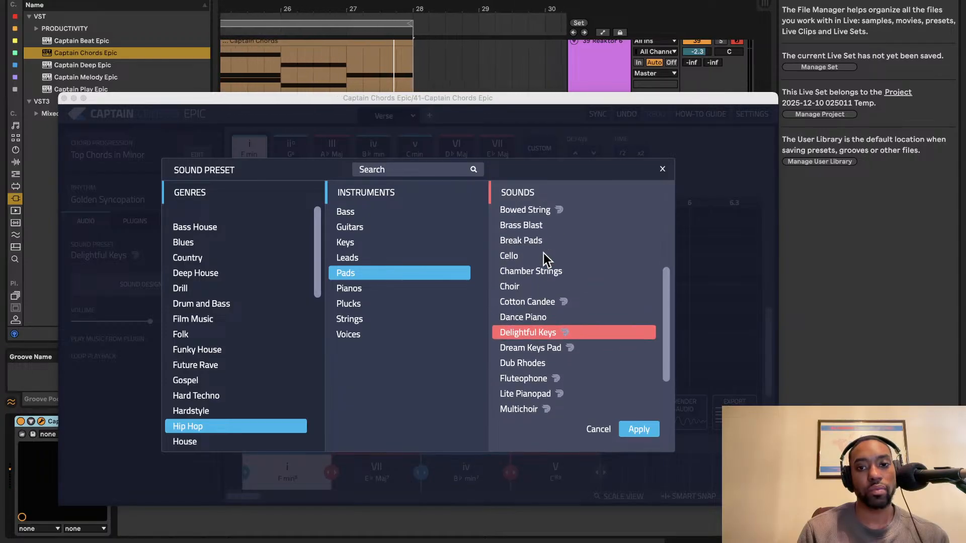
scroll(543, 251, "up", 2)
left_click(539, 250)
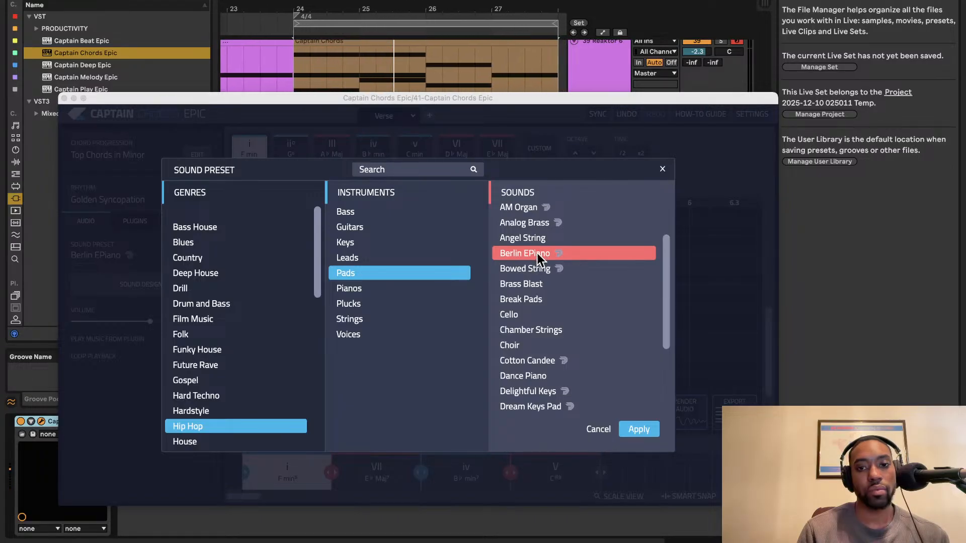
left_click(536, 239)
- Add Leads and Pianos to the instrument filter while auditioning the Bowed String and Brass Blast sounds
left_click(358, 257)
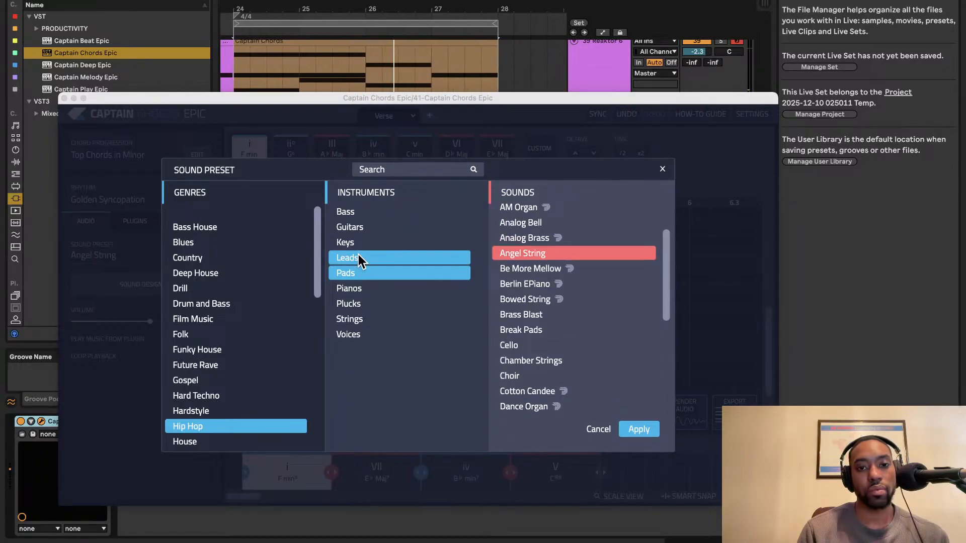
left_click(503, 299)
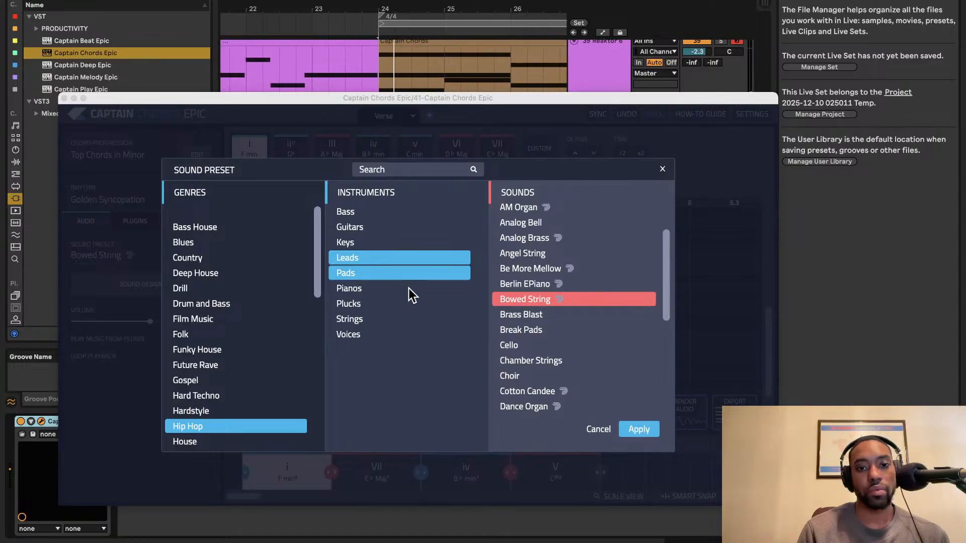
left_click(409, 288)
left_click(504, 316)
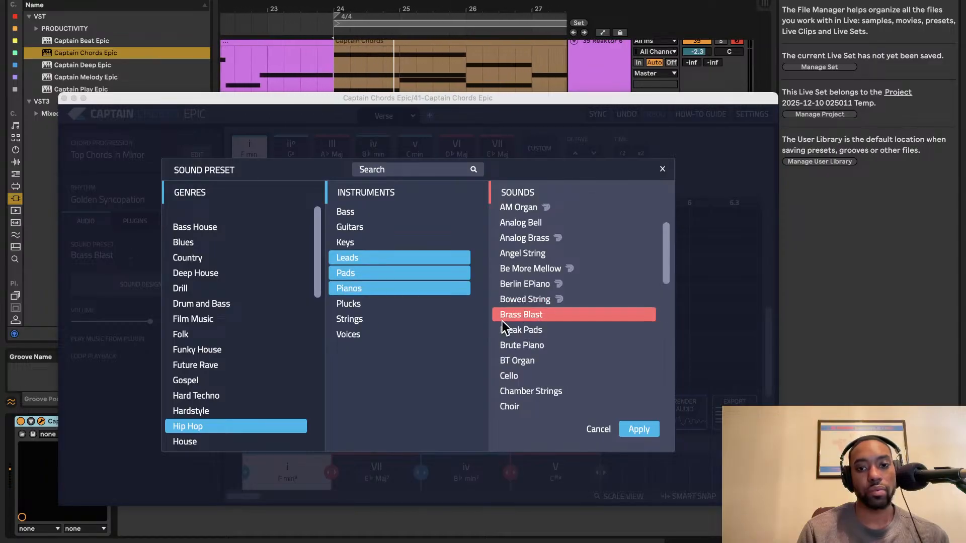
- Narrow the instrument filter to Leads only and apply the Somber Organ sound preset
left_click(421, 276)
left_click(420, 287)
left_click(512, 289)
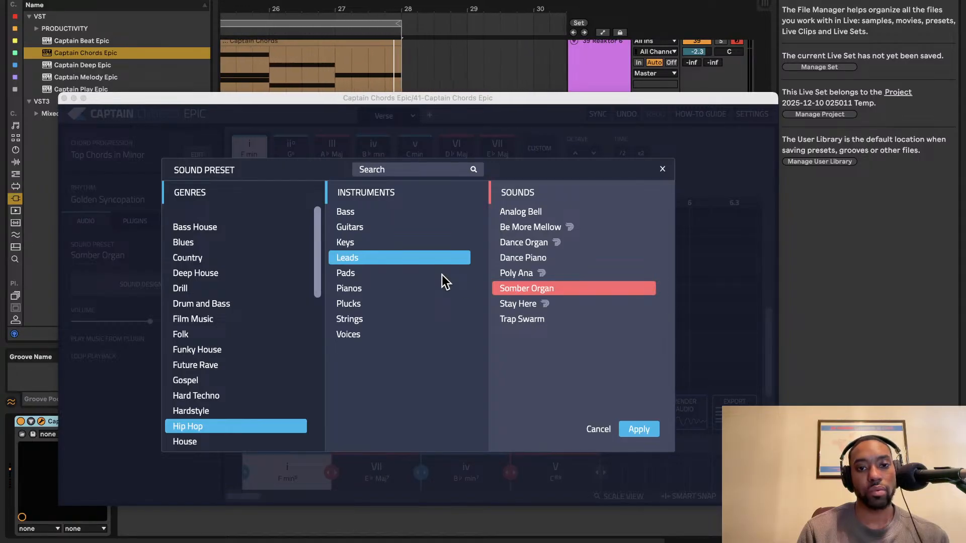
left_click(638, 429)
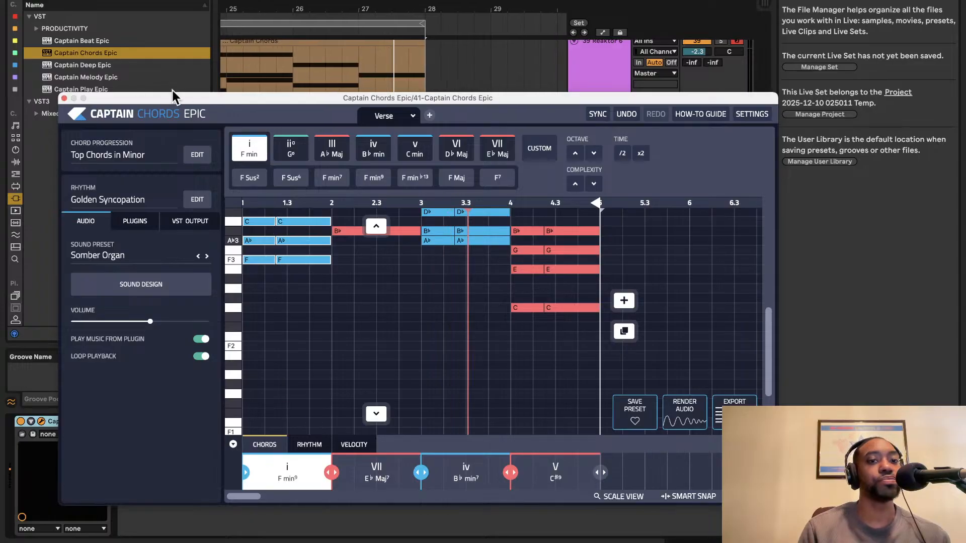
- Turn off playing music from the plugin, close its window and return to the arrangement tracks
left_click(201, 339)
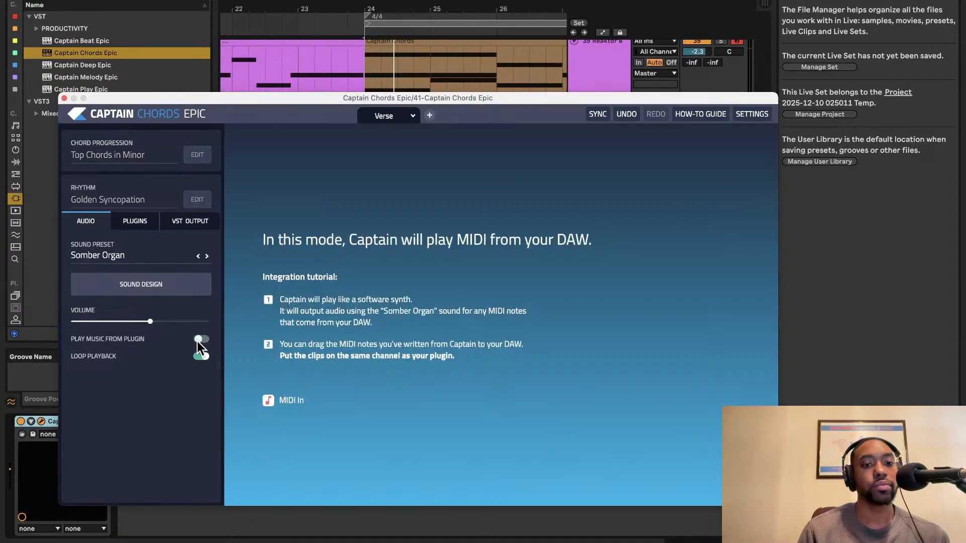
left_click(64, 97)
scroll(300, 227, "up", 4)
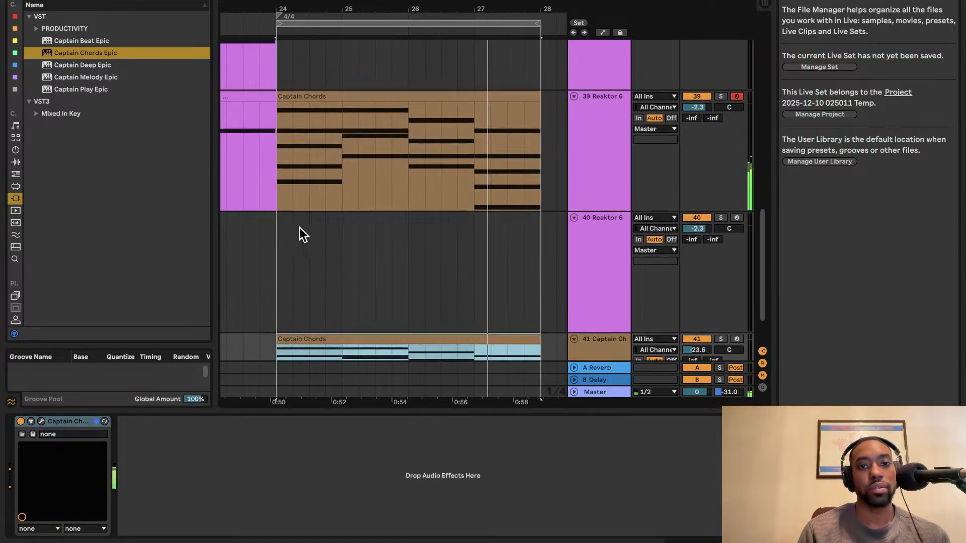
- Duplicate the Captain Chords track 41 together with its chord clip
scroll(300, 227, "down", 1)
scroll(300, 227, "left", 1)
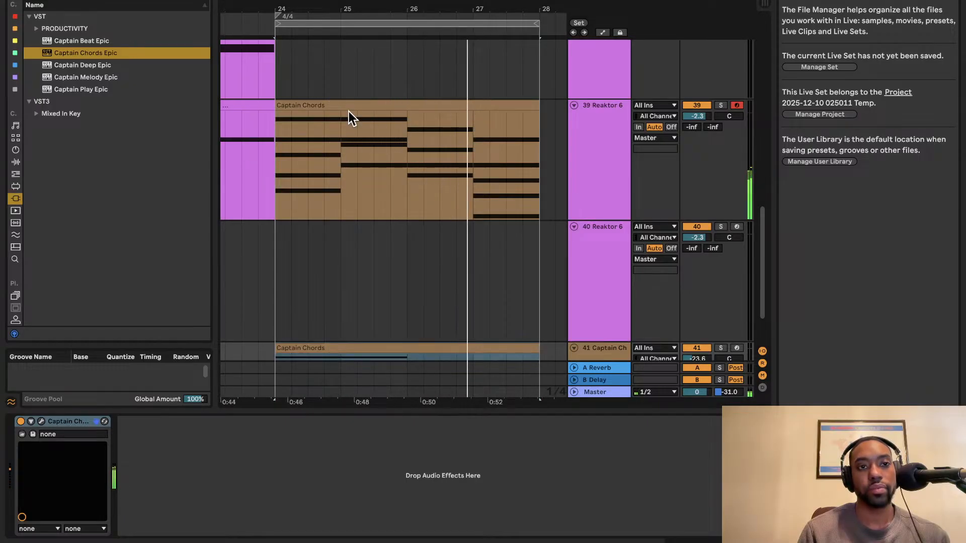
scroll(406, 167, "down", 3)
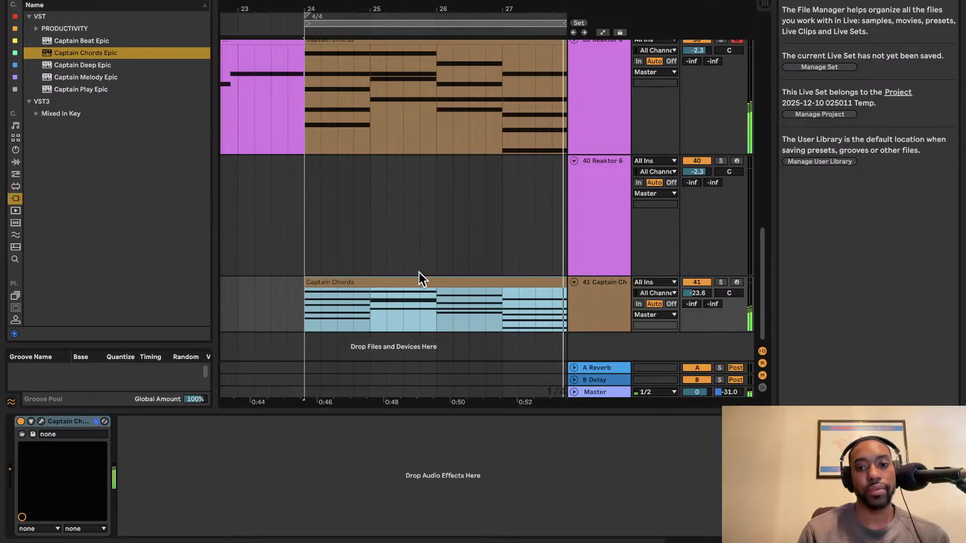
right_click(602, 321)
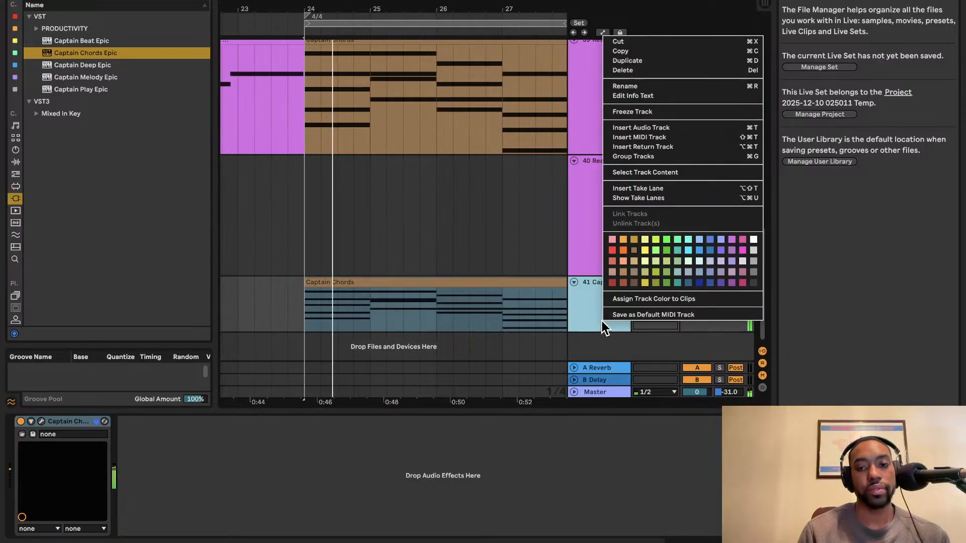
left_click(628, 61)
scroll(497, 289, "down", 2)
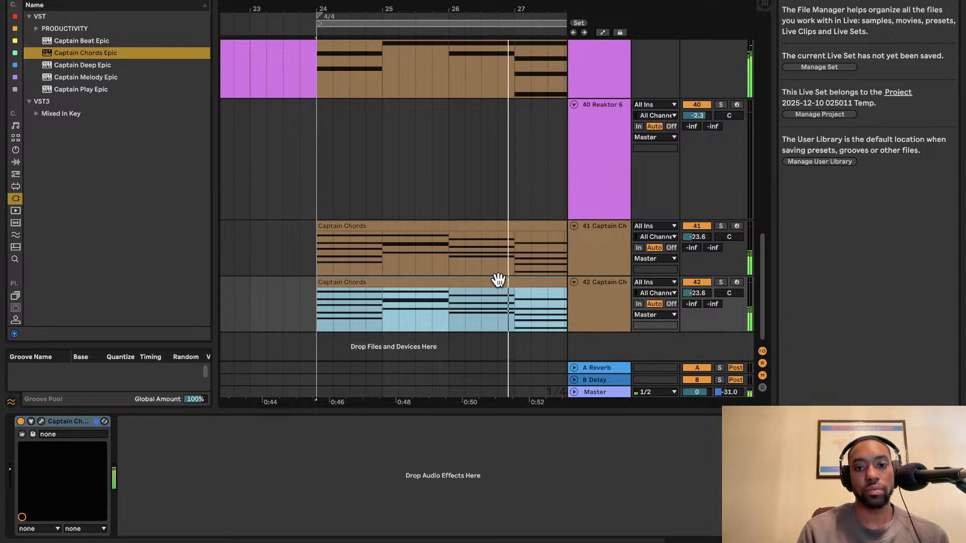
right_click(498, 280)
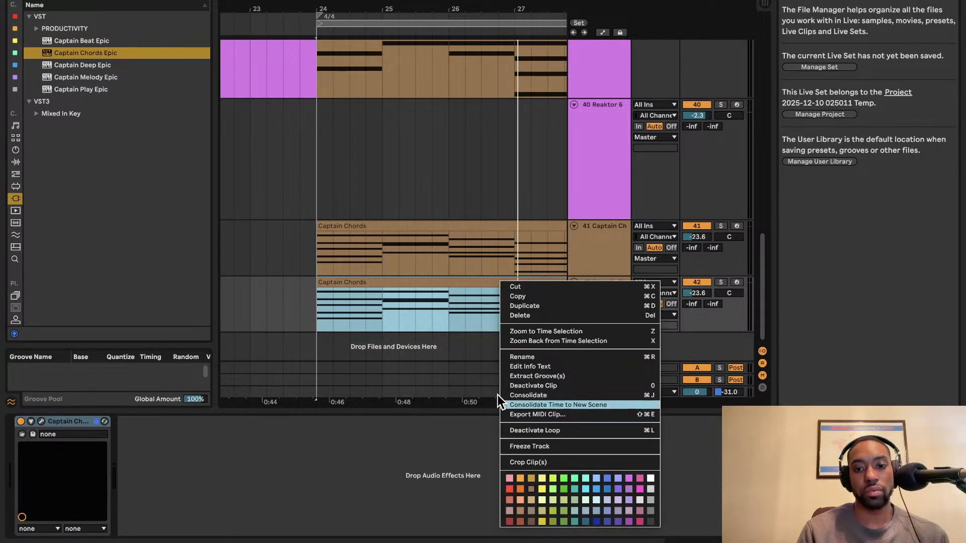
right_click(421, 315)
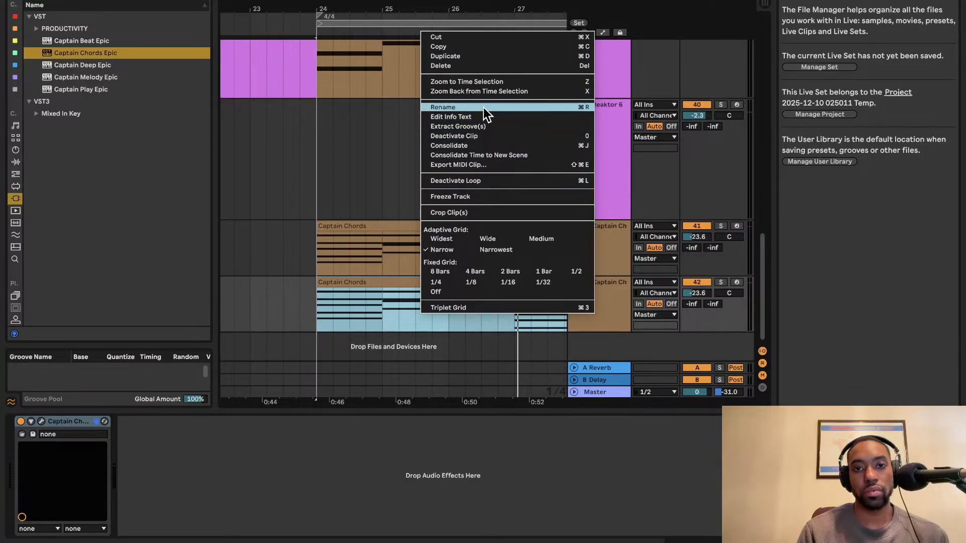
left_click(279, 156)
- Restart playback and lower the volume of Captain Chords track 41 to -31.0 dB and Reaktor 6 track 39 to -9.5 dB
key("space")
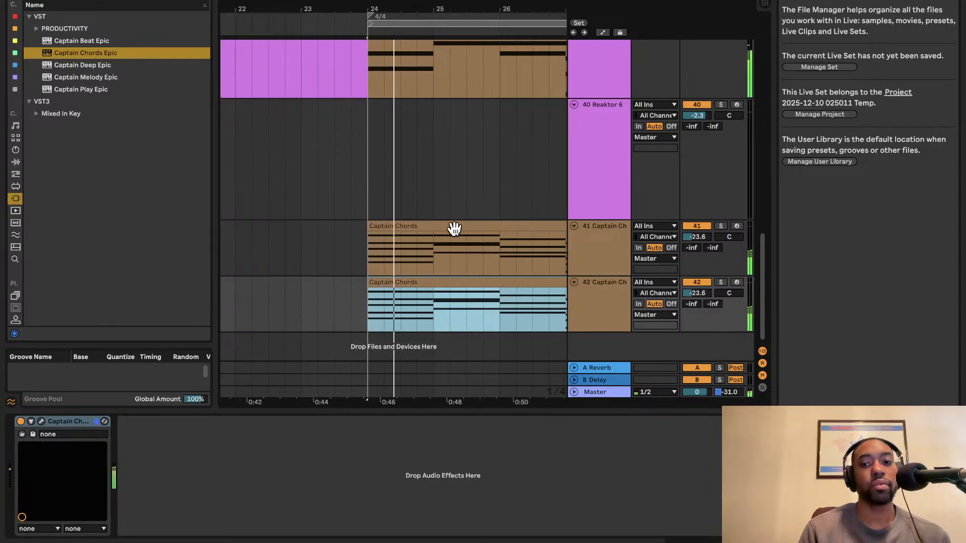
left_click_drag(707, 237, 693, 237)
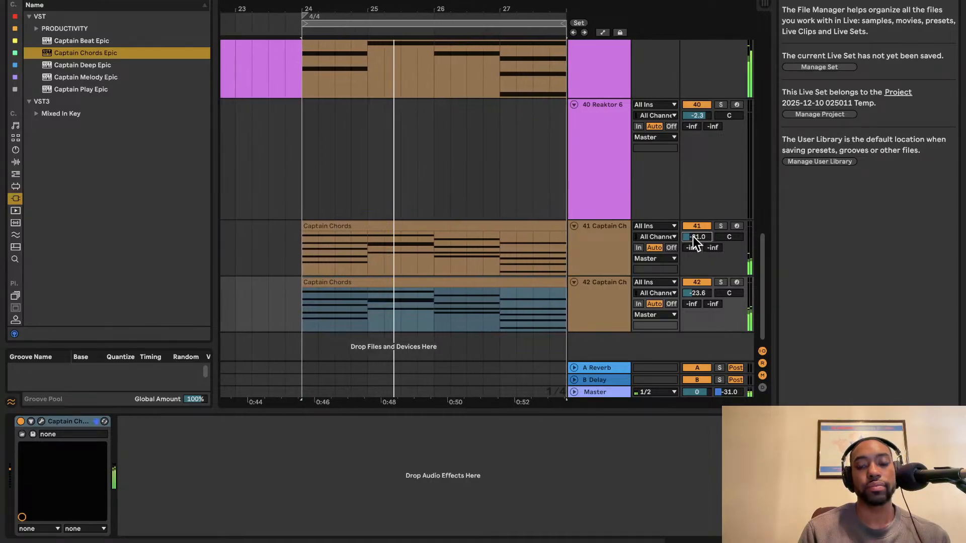
scroll(522, 131, "up", 1)
scroll(522, 132, "up", 3)
left_click_drag(706, 121, 698, 121)
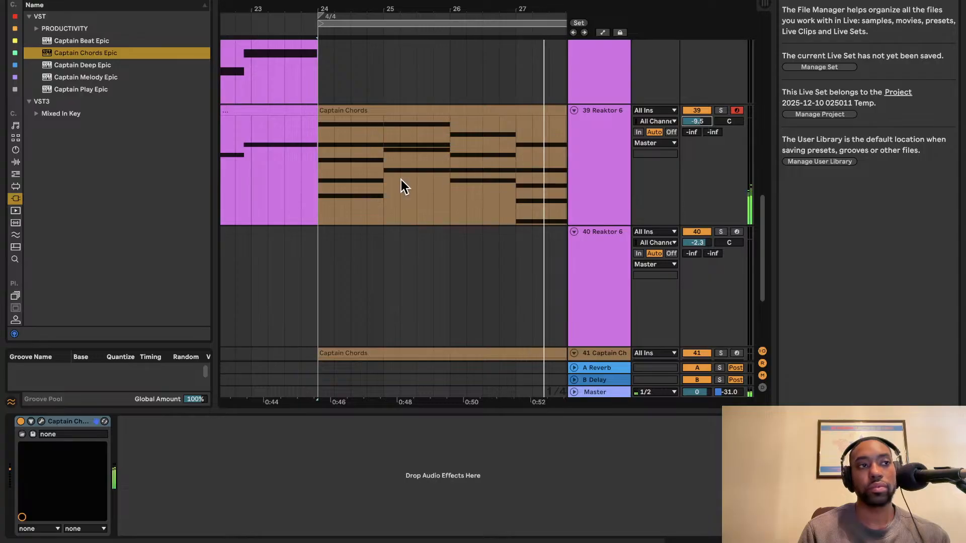
- Select the empty Reaktor 6 track 40 between the pad and the Captain Chords tracks
scroll(401, 180, "down", 3)
scroll(401, 180, "down", 2)
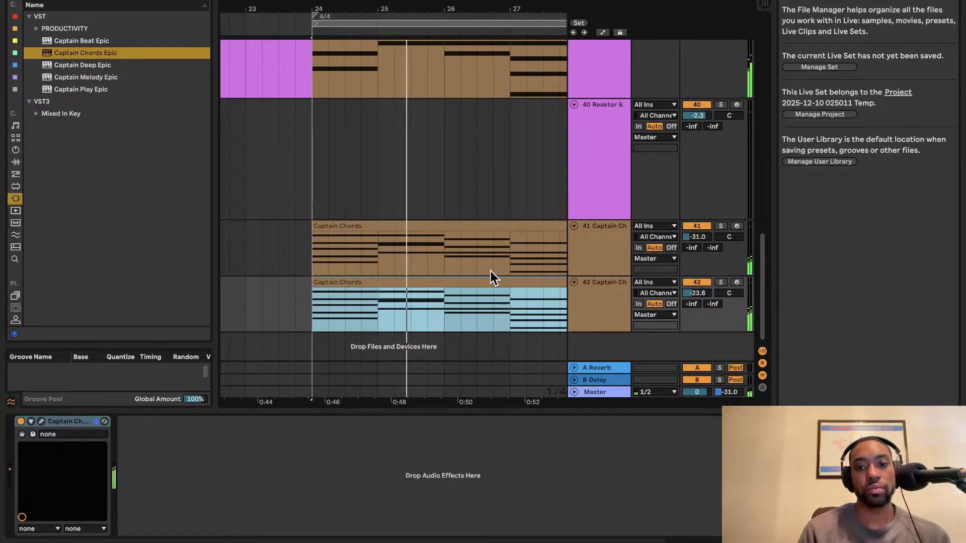
scroll(400, 218, "up", 5)
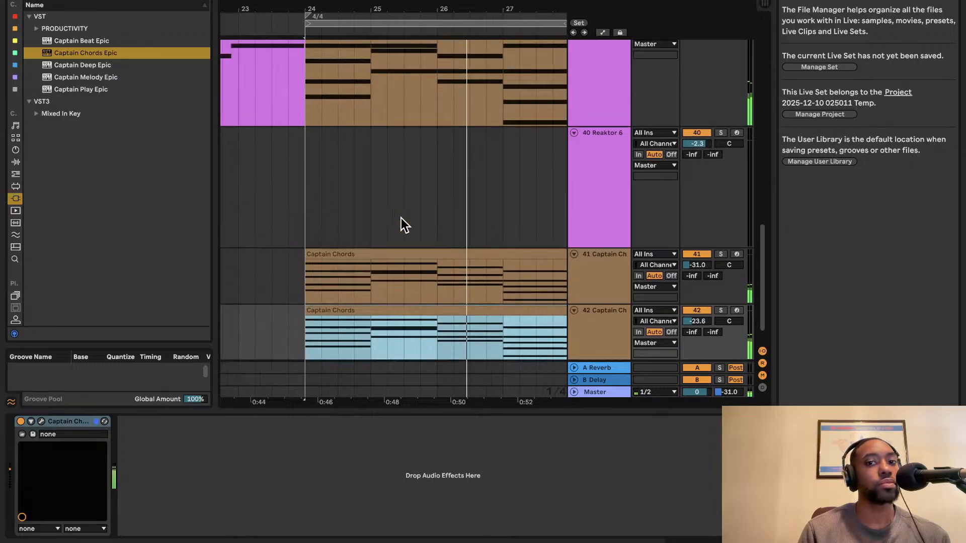
left_click(613, 244)
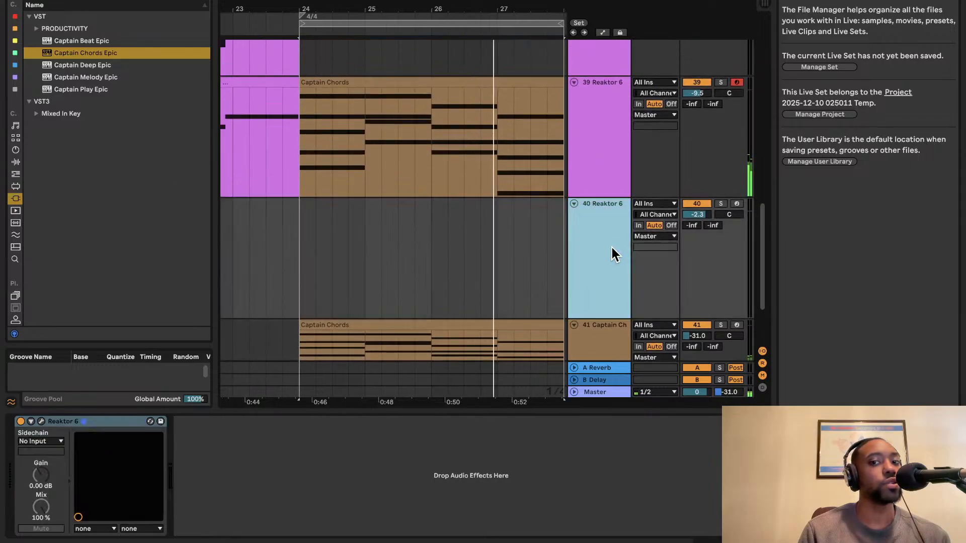
- Arm the 40 Reaktor 6 track with its volume at 0 dB and open its Reaktor instrument
left_click(738, 204)
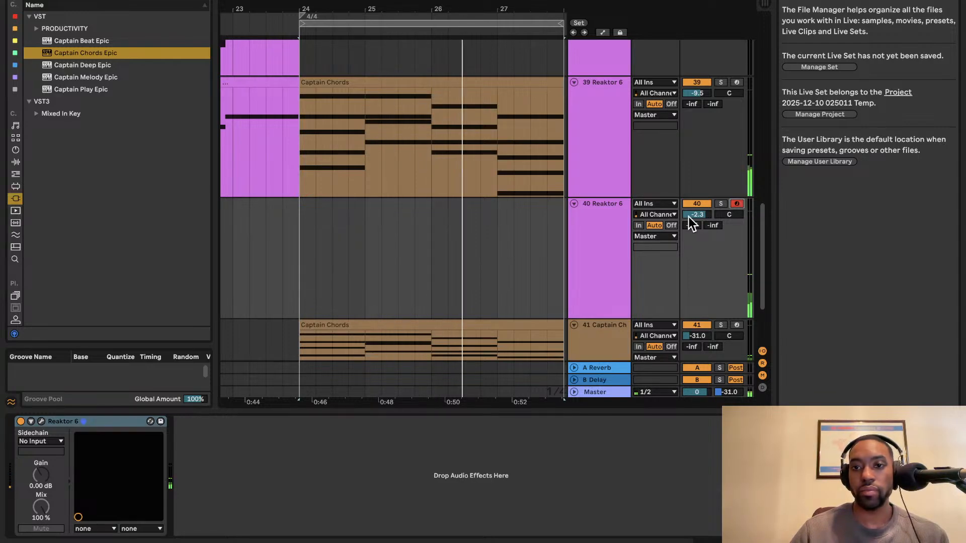
left_click_drag(688, 216, 688, 204)
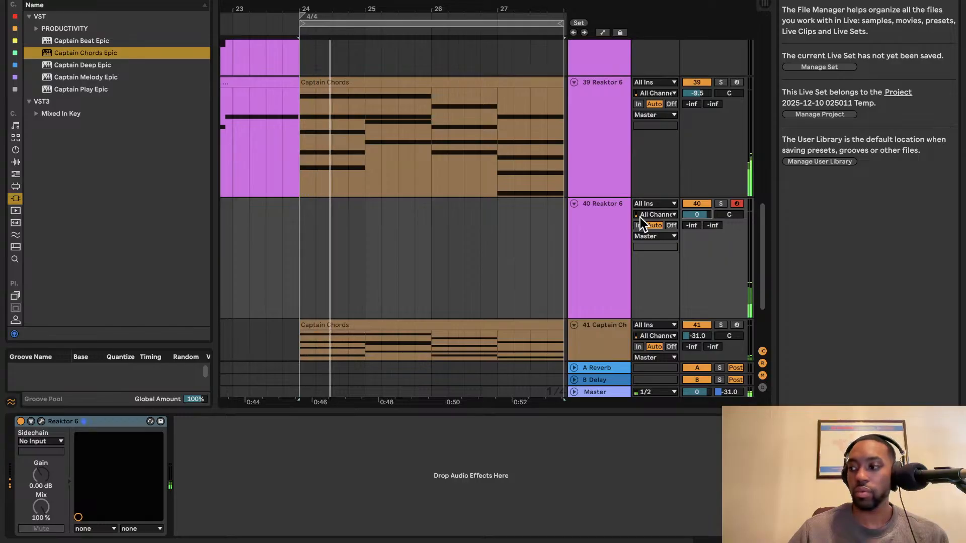
left_click(42, 423)
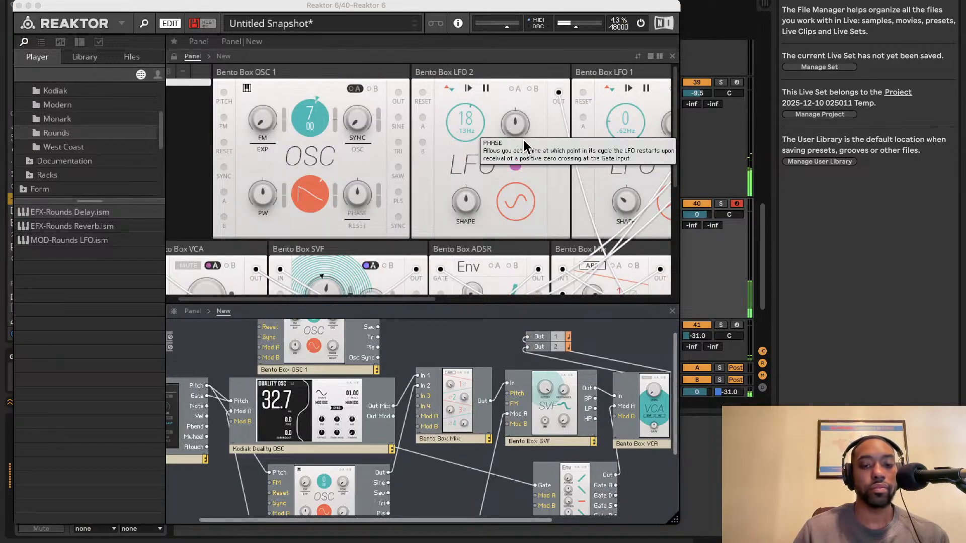
- Check the first channel level on the Bento Box Mix module and solo the 40 Reaktor 6 track
scroll(493, 184, "down", 2)
scroll(495, 187, "down", 5)
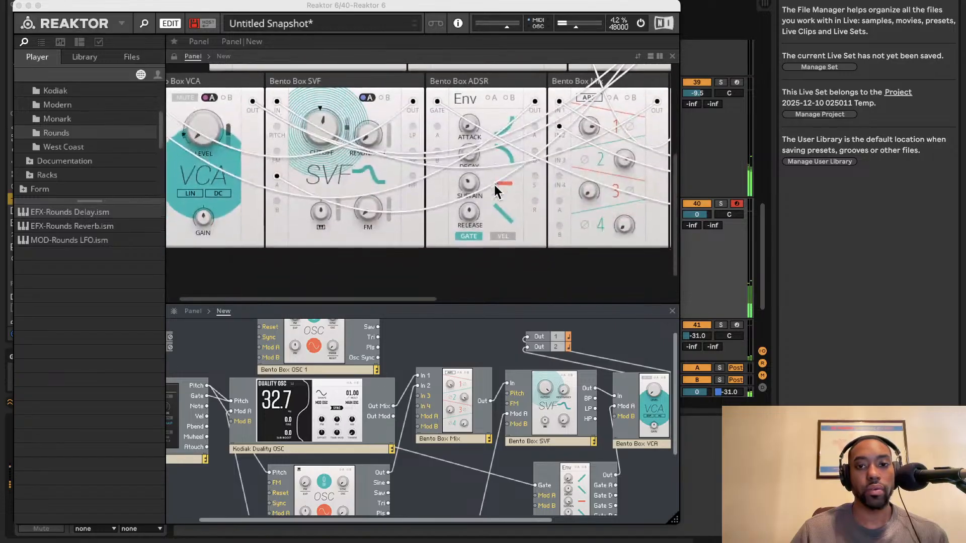
left_click(587, 131)
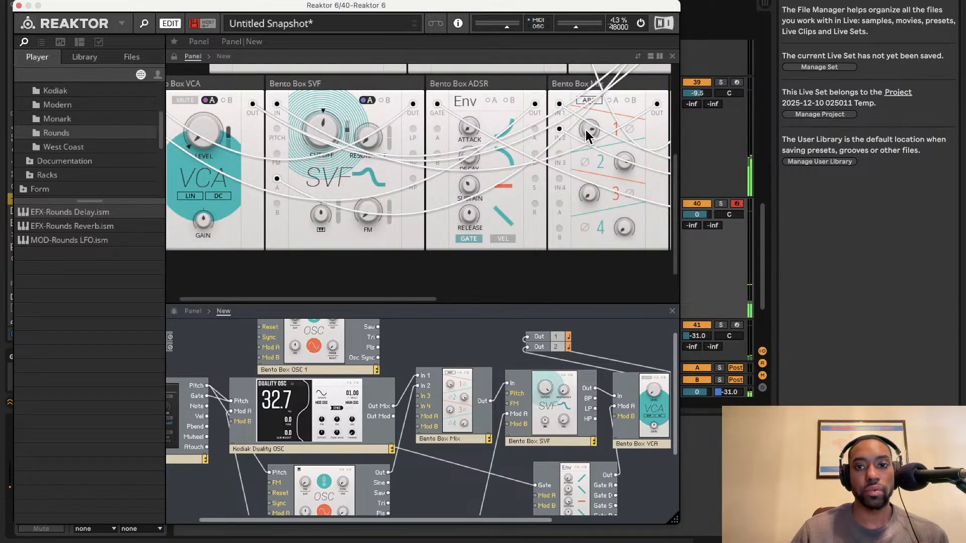
left_click(720, 204)
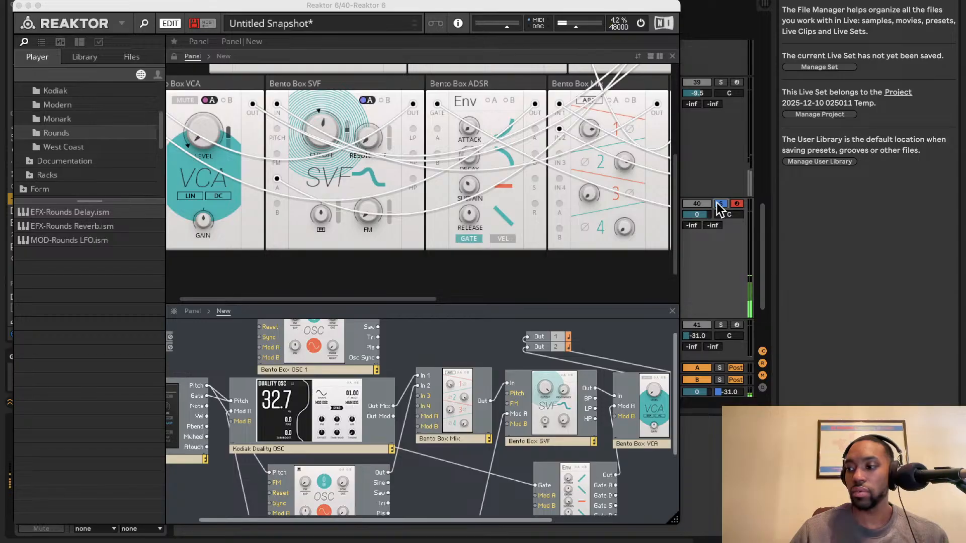
- Switch Bento Box OSC 1 to the square waveform and set its pitch to 0.15
scroll(534, 255, "up", 6)
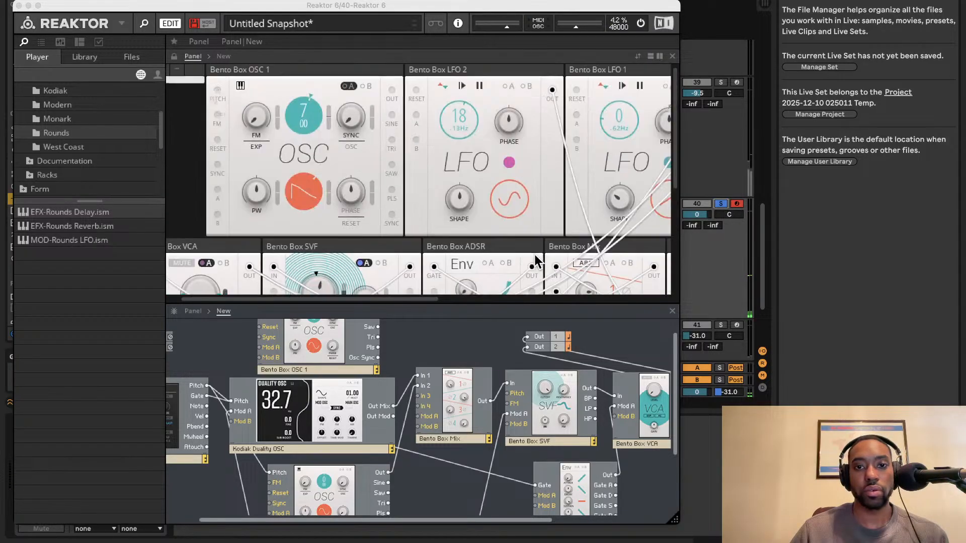
scroll(508, 252, "right", 2)
scroll(488, 223, "right", 1)
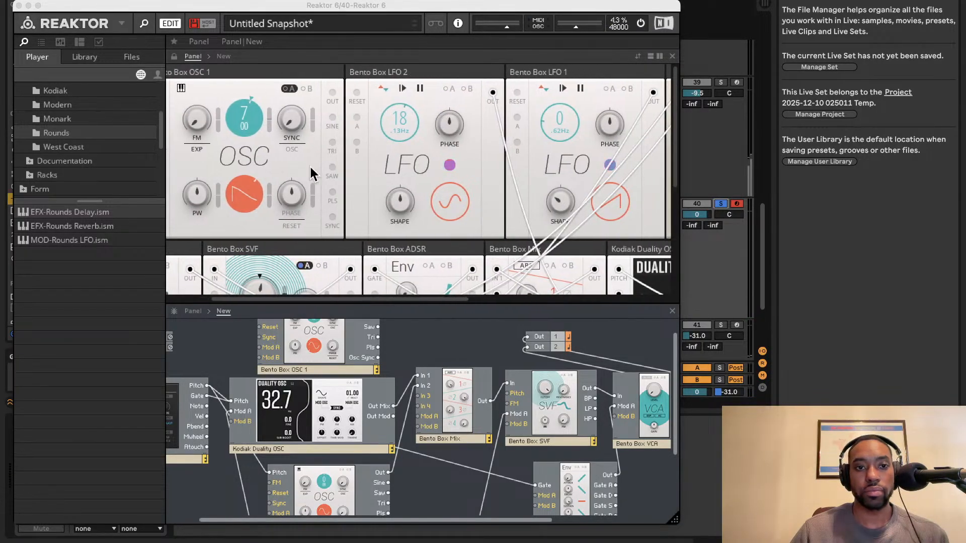
left_click(245, 200)
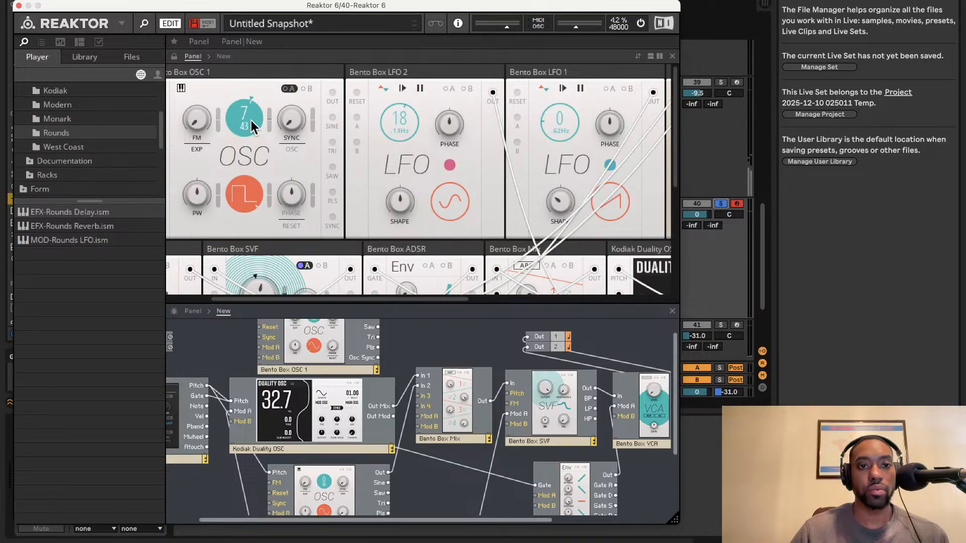
left_click_drag(239, 114, 232, 126)
scroll(421, 128, "down", 3)
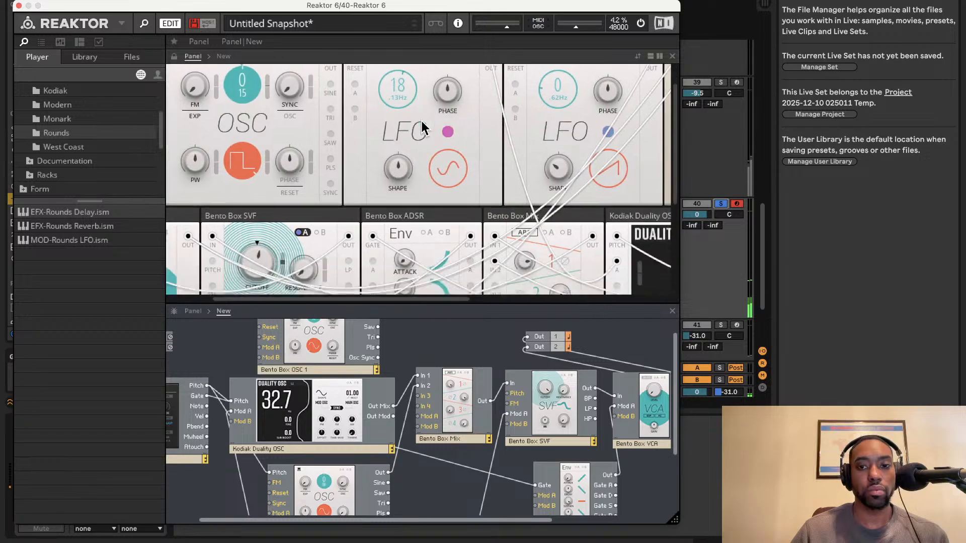
- Examine the Bento Box Mix, Kodiak Duality OSC and Note In modules in the rack
scroll(421, 128, "down", 5)
scroll(504, 136, "right", 3)
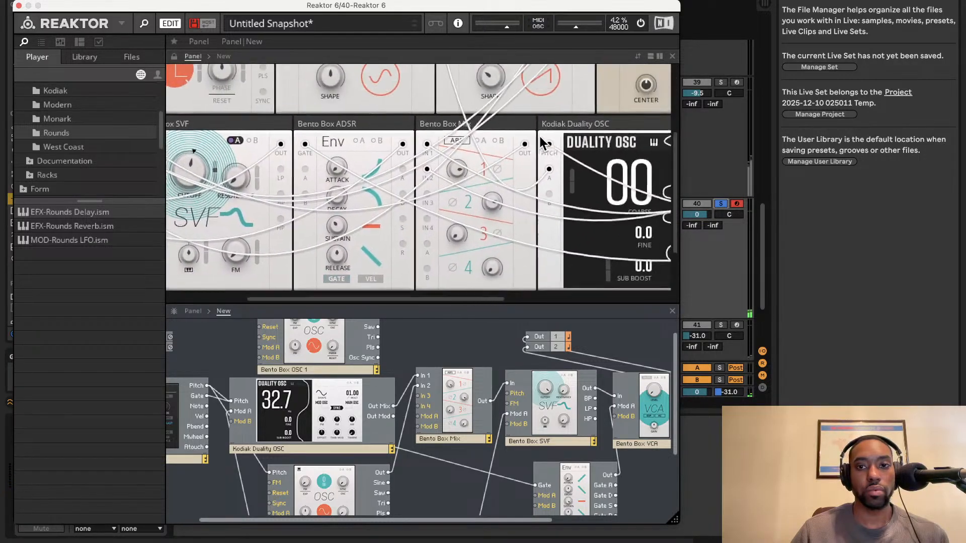
scroll(528, 139, "right", 9)
scroll(514, 135, "up", 3)
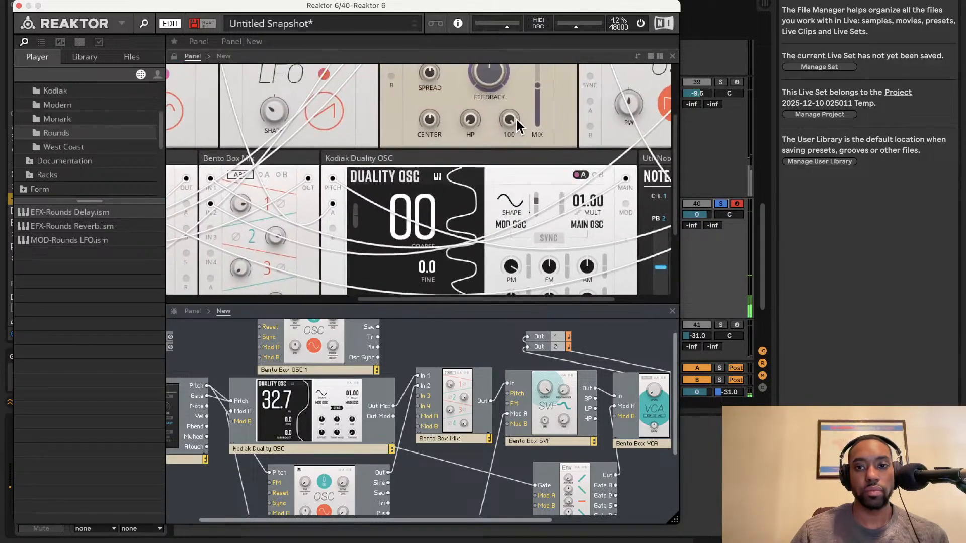
scroll(517, 122, "down", 9)
scroll(516, 122, "right", 2)
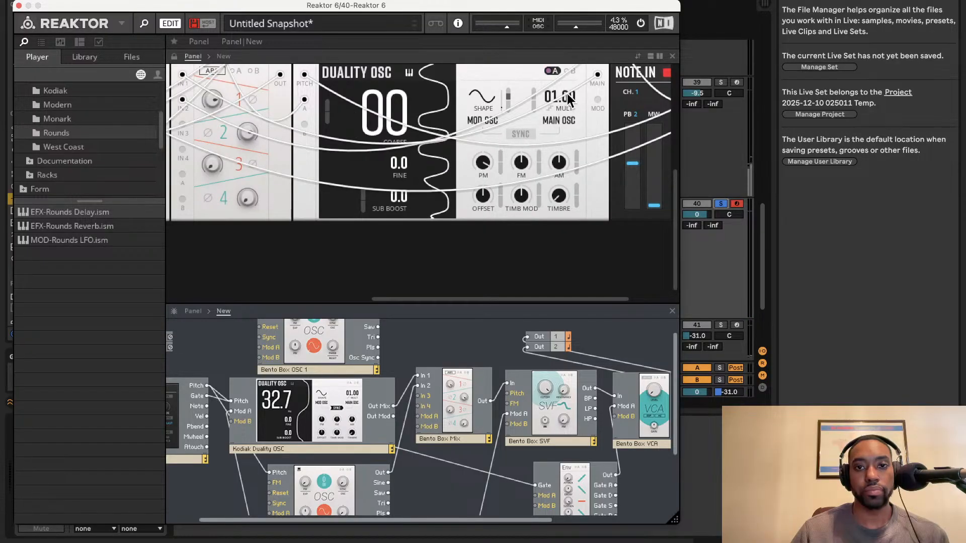
scroll(570, 106, "up", 3)
scroll(570, 106, "right", 1)
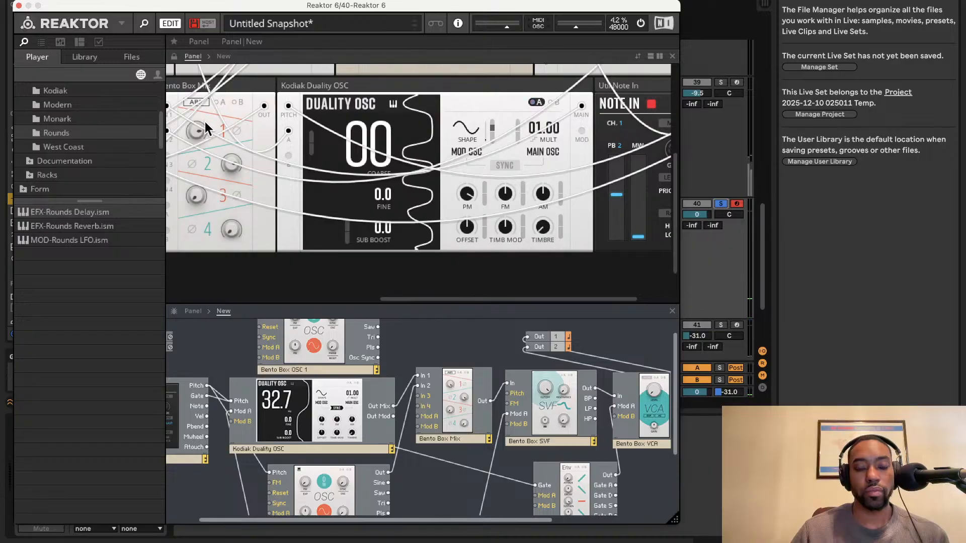
- Raise the cutoff and FM amount on the Bento Box SVF and the decay on the Bento Box ADSR
scroll(205, 122, "left", 10)
left_click_drag(352, 124, 361, 90)
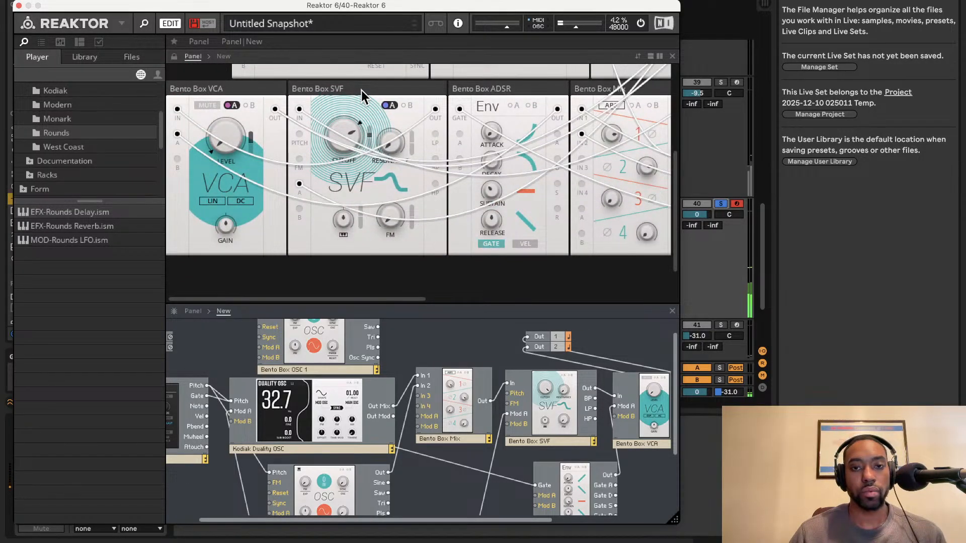
left_click_drag(385, 221, 417, 53)
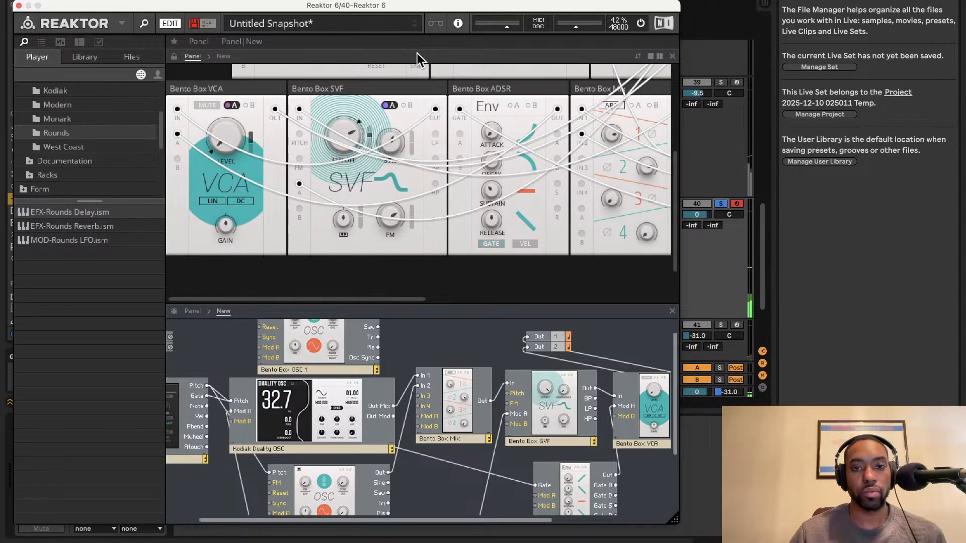
left_click_drag(498, 173, 492, 110)
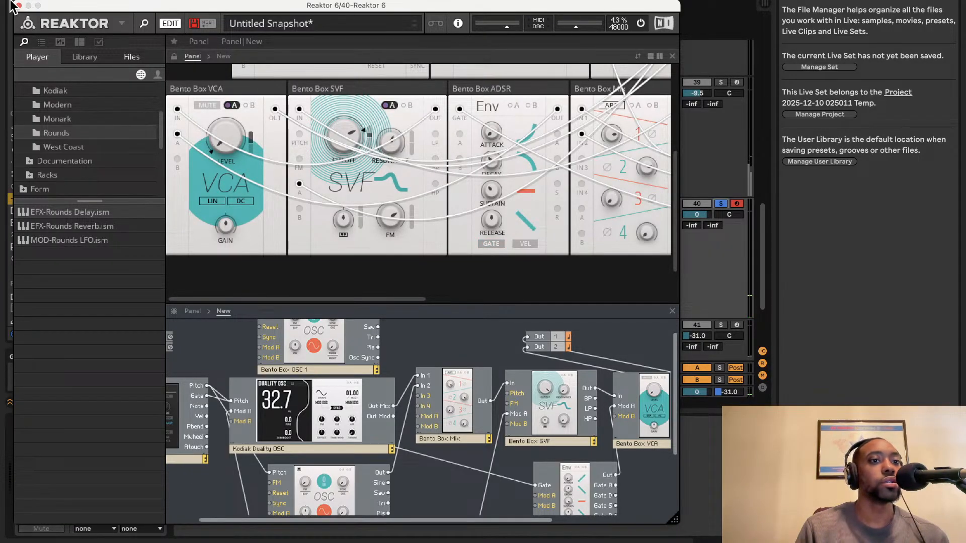
- Close the Reaktor window, then unsolo the 40 Reaktor 6 track and set its volume to -2.8 dB
left_click(19, 6)
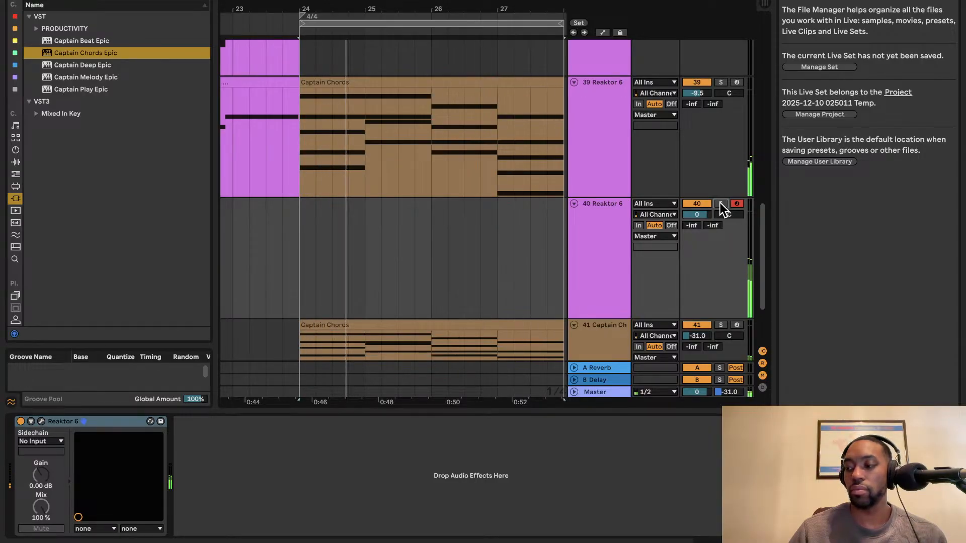
left_click_drag(703, 210, 702, 221)
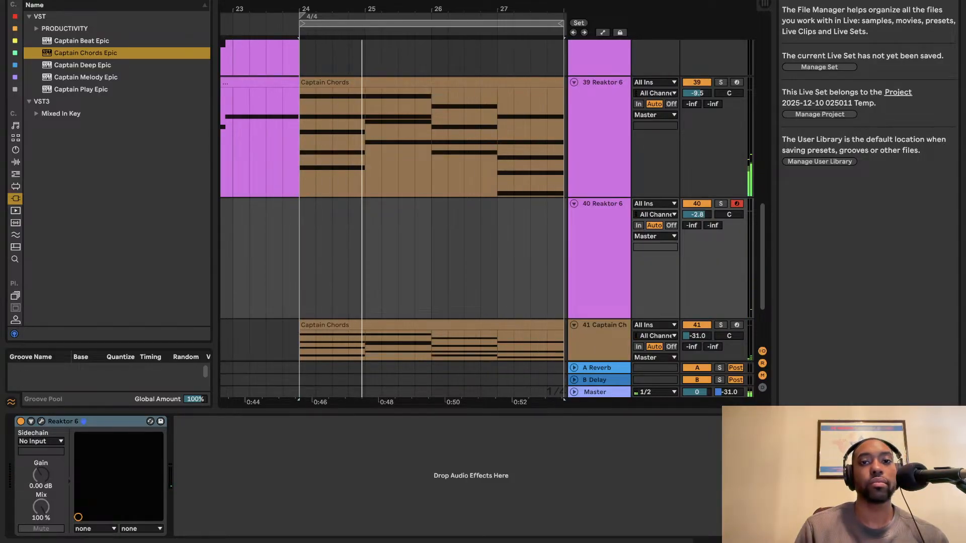
- Capture the played notes as a MIDI clip on the 40 Reaktor 6 track and trim it to start at bar 24
key("ctrl+shift+c")
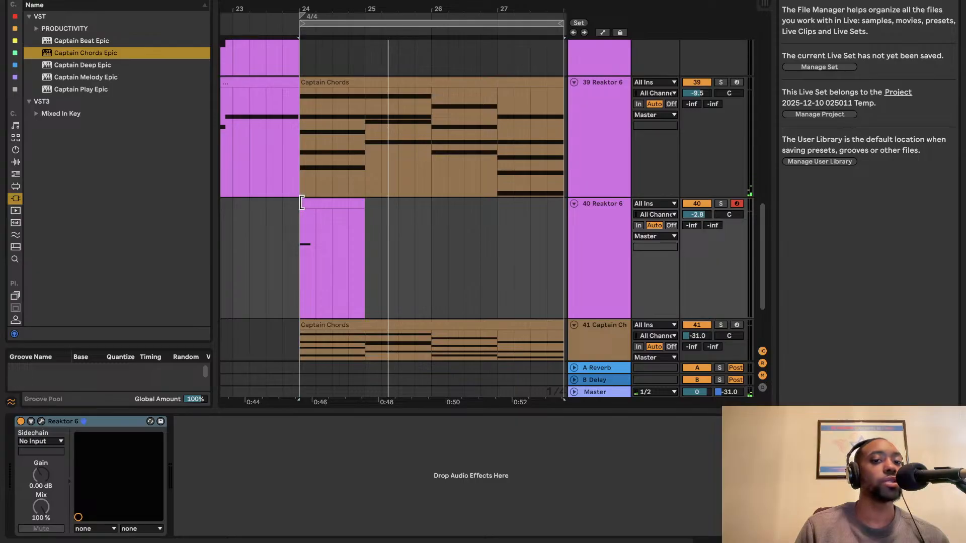
left_click_drag(302, 202, 523, 217)
scroll(518, 215, "right", 5)
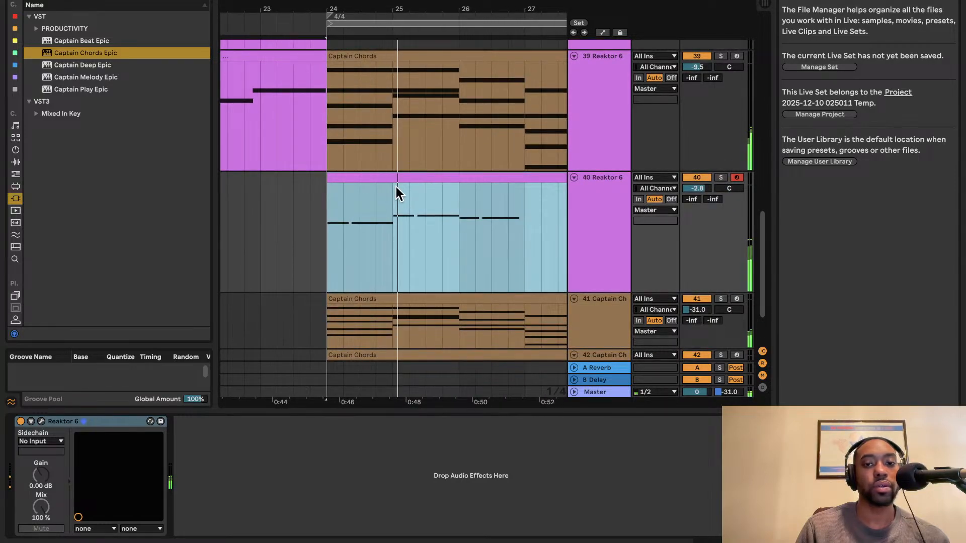
left_click_drag(327, 177, 196, 174)
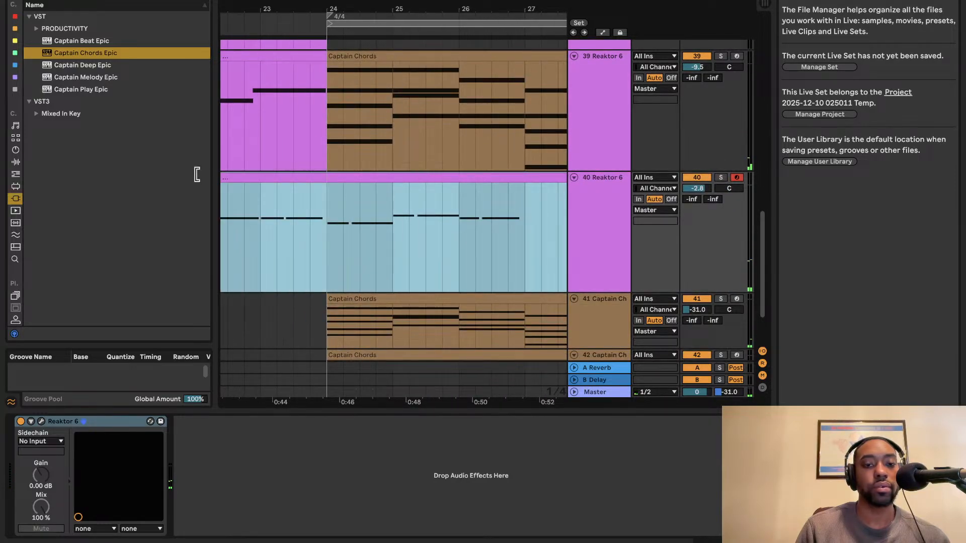
left_click_drag(293, 175, 427, 177)
key("space")
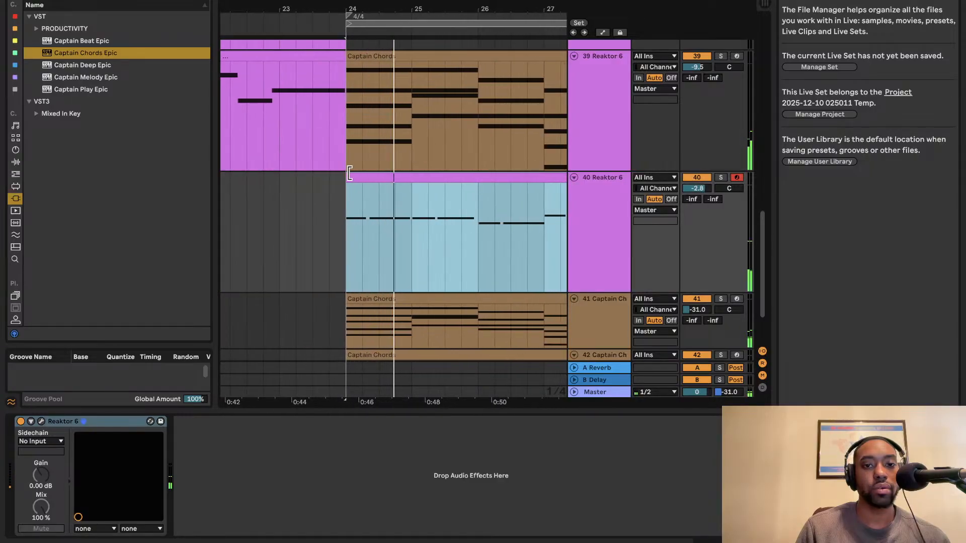
mouse_move(347, 174)
left_mouse_down()
mouse_move(296, 172)
mouse_move(340, 179)
left_mouse_up()
- Move the 38 Reaktor 6 clip so it starts at bar 24 and set that track's volume to -12.2 dB
scroll(339, 173, "up", 5)
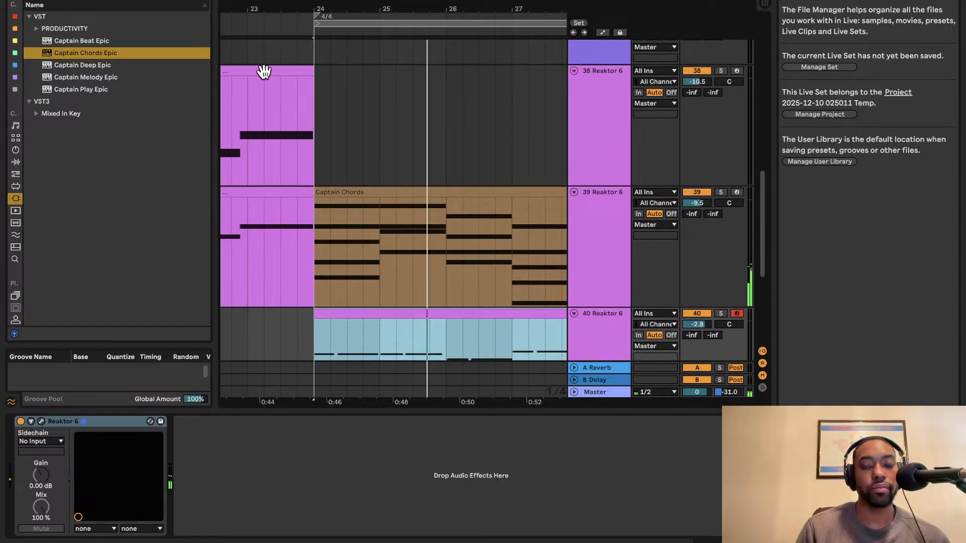
left_click_drag(264, 72, 523, 80)
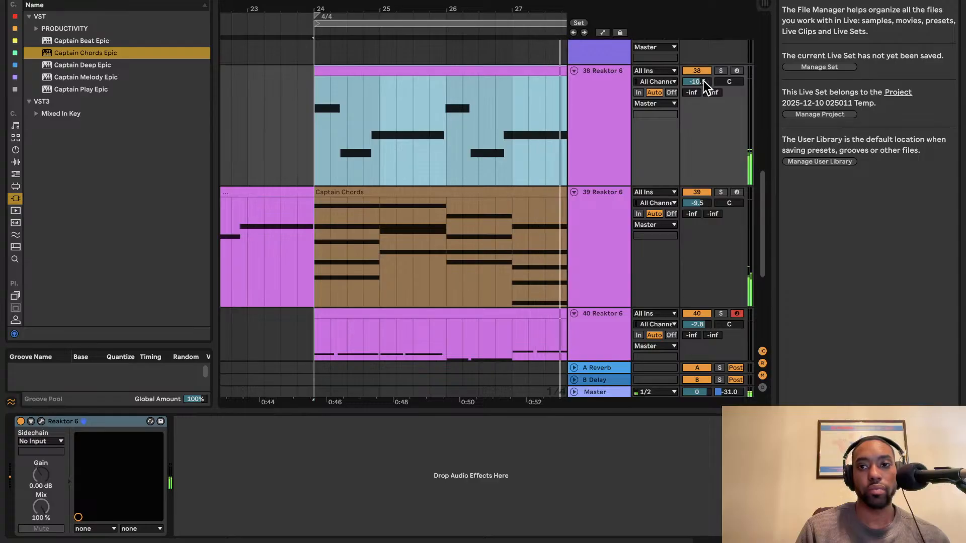
mouse_move(704, 80)
left_mouse_down()
mouse_move(704, 89)
mouse_move(705, 81)
left_mouse_up()
key("space")
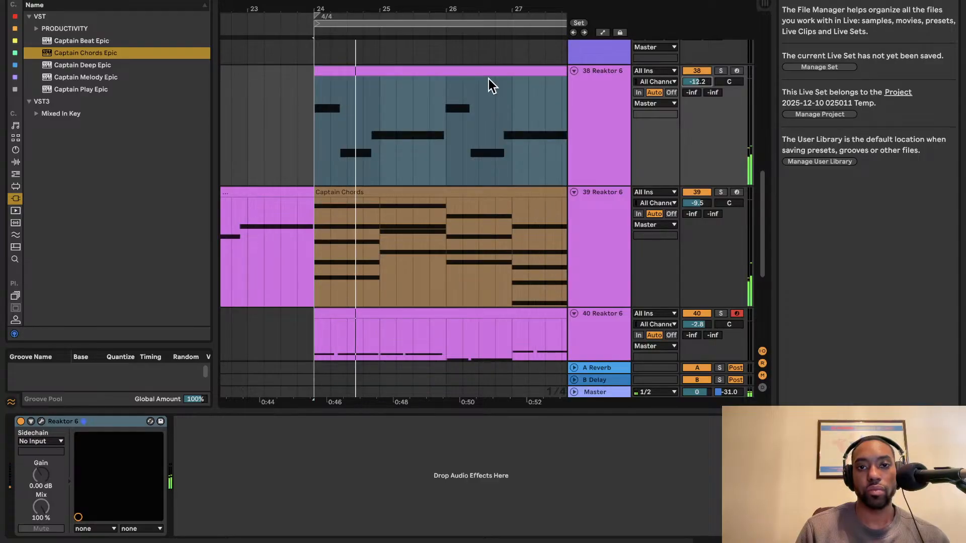
- Open the 38 Reaktor 6 clip in an enlarged note editor and raise the note at bar 9 to A#0
left_click(491, 71)
key("space")
scroll(442, 131, "left", 2)
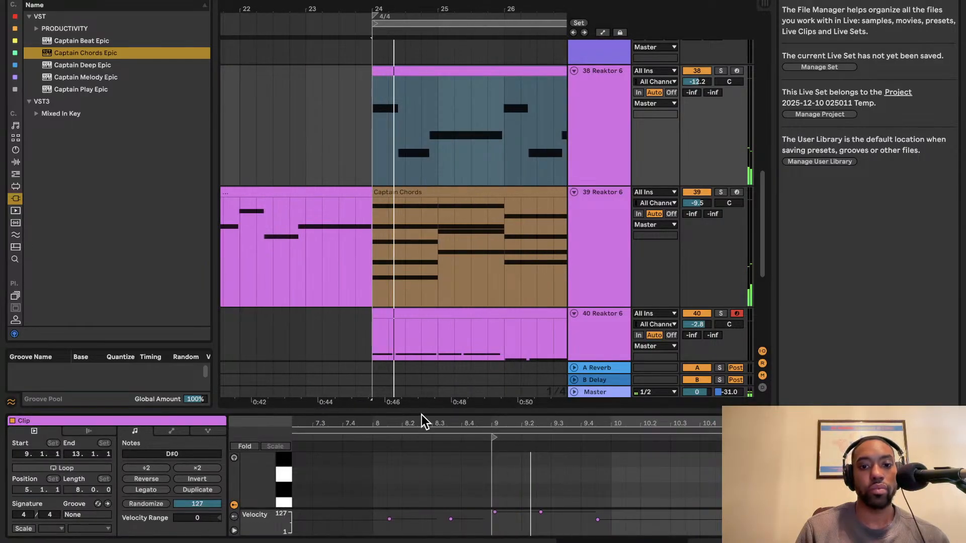
left_click_drag(421, 415, 395, 209)
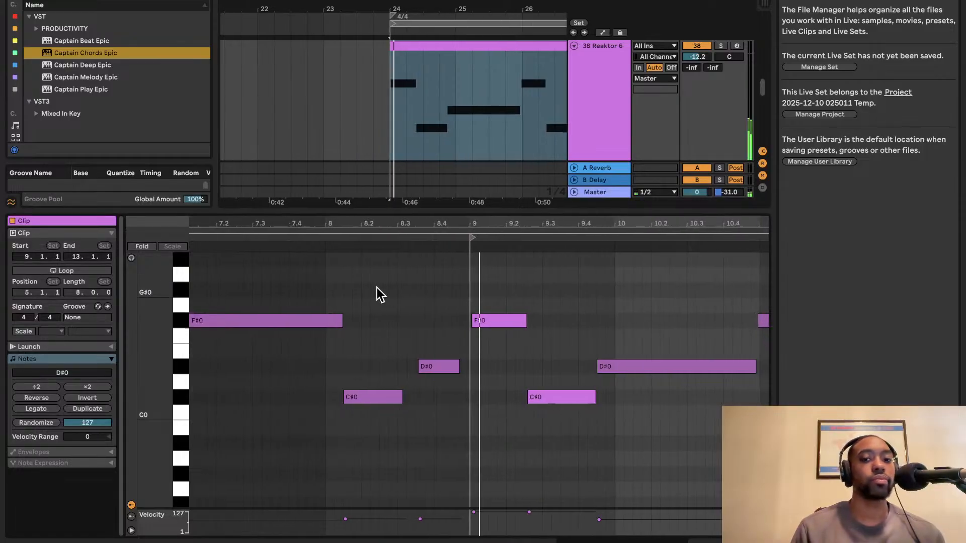
left_click_drag(492, 320, 494, 265)
- Move the clip's second note to D#0 right after the A#0, and the following long note to C0 at bar 10
left_click_drag(521, 390, 521, 406)
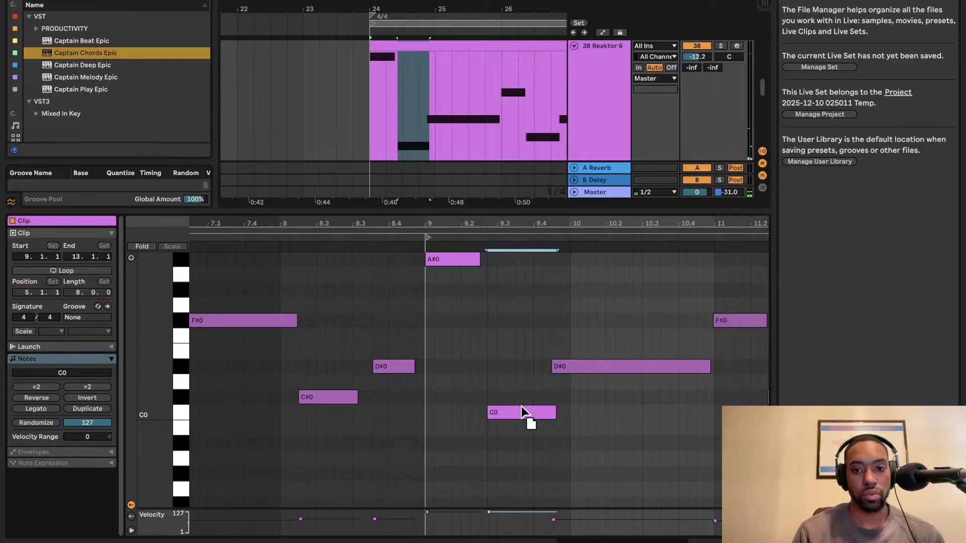
key("space")
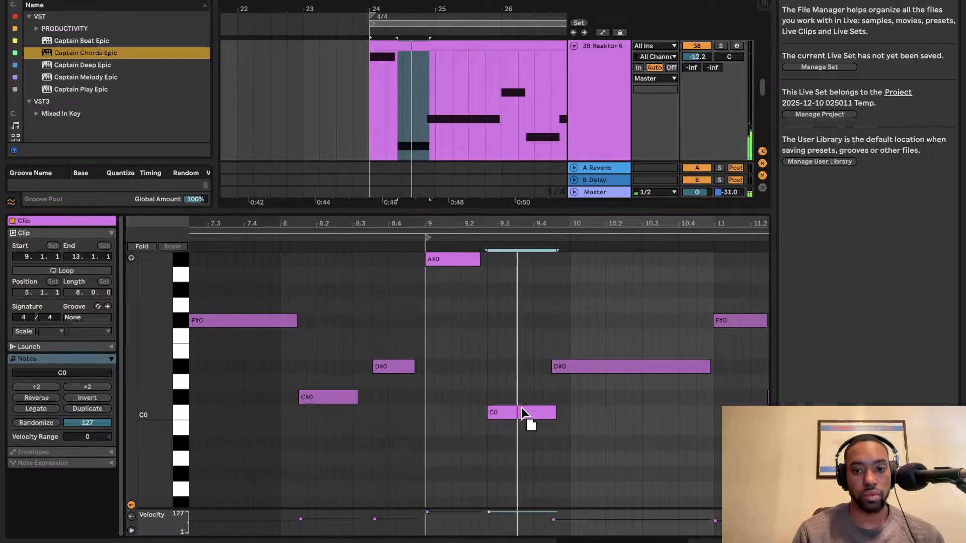
left_click_drag(521, 408, 572, 393)
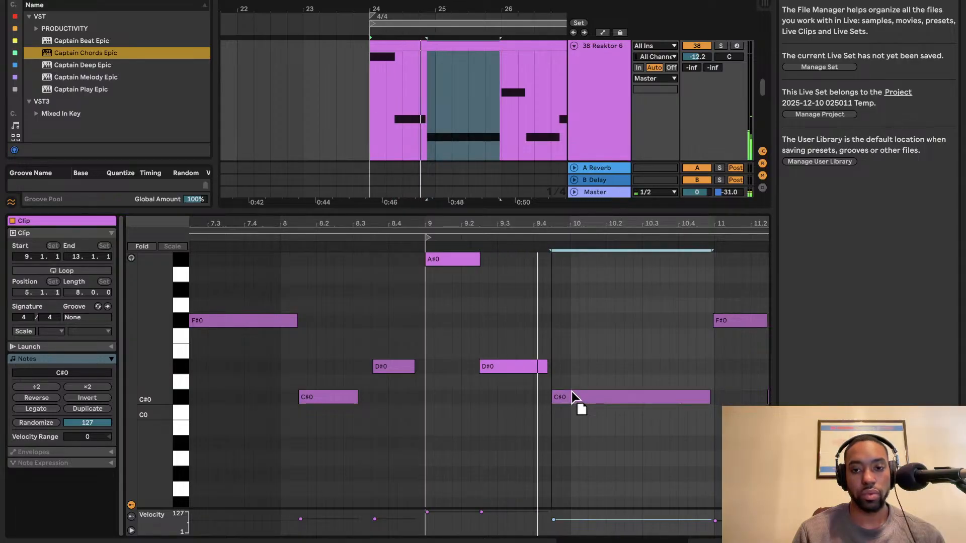
left_click_drag(571, 400, 585, 412)
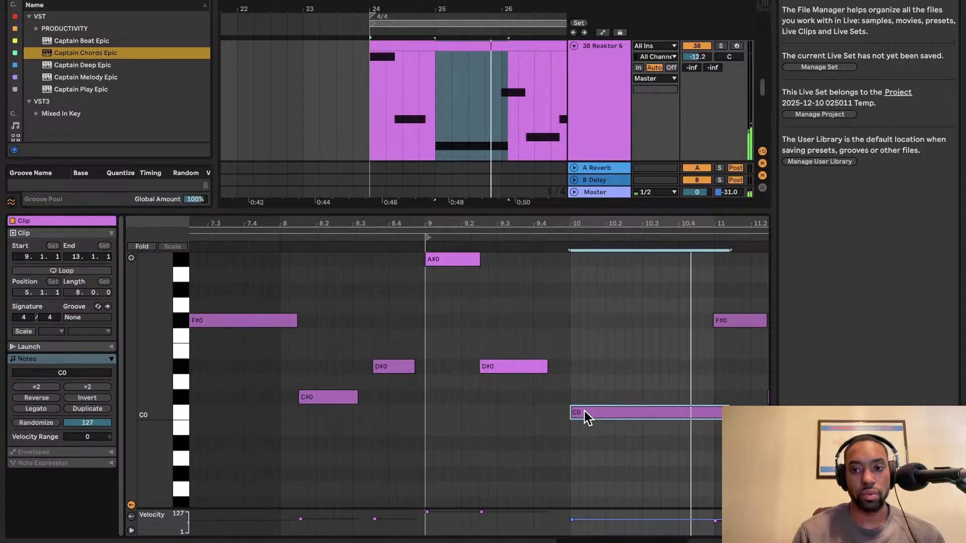
- Shift the clip's last long D#0 note to start at bar 12
scroll(663, 374, "right", 5)
scroll(664, 375, "right", 1)
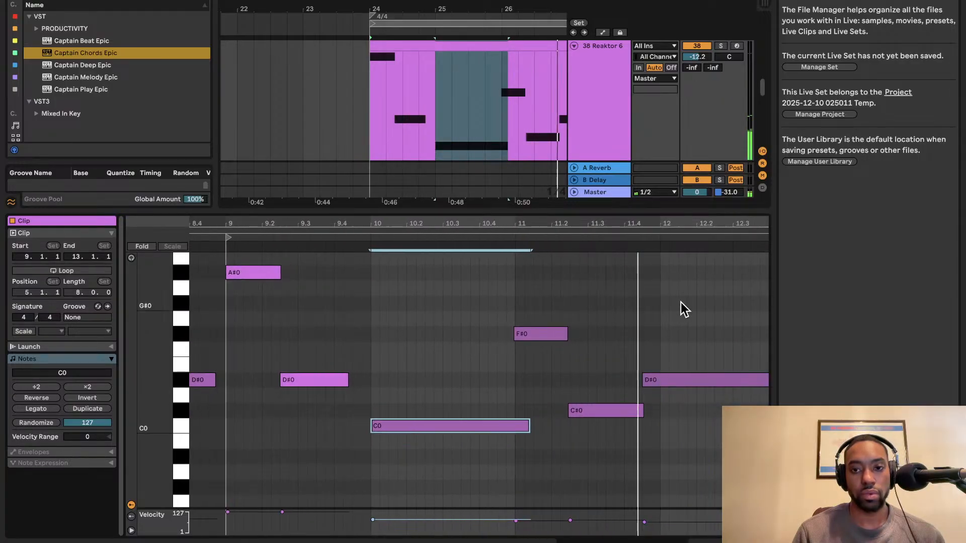
left_click(533, 329)
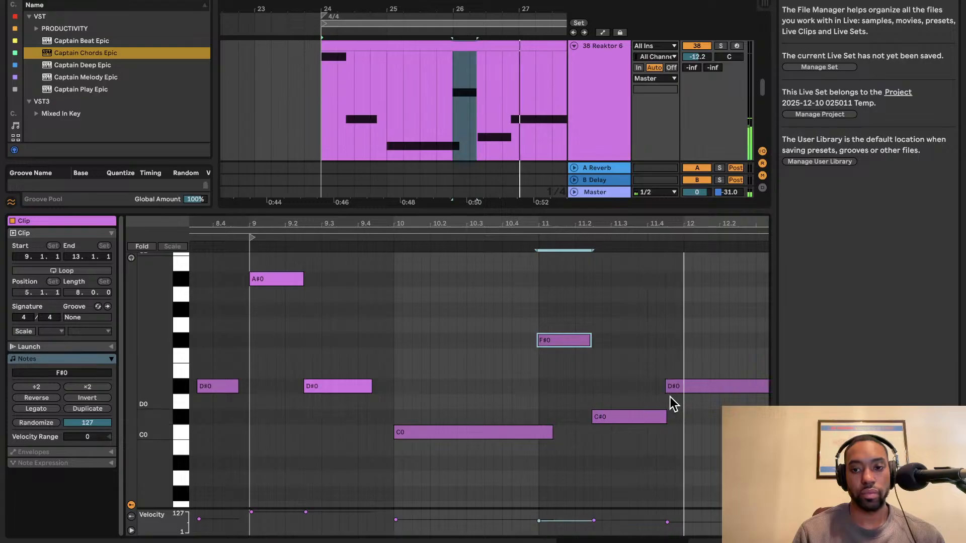
left_click_drag(678, 390, 699, 391)
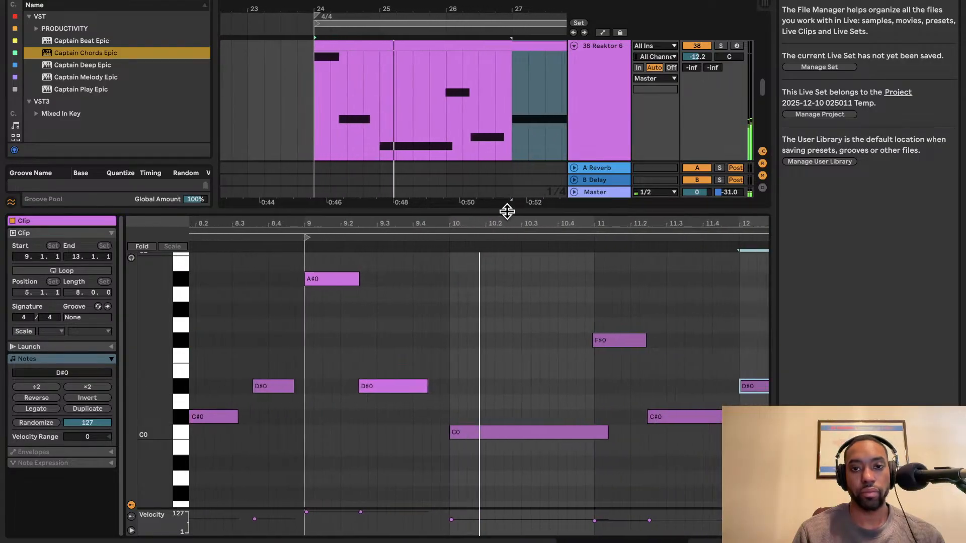
- Shrink the note editor and trim the end of the 40 Reaktor 6 clip back to bar 28
left_click_drag(507, 211, 543, 489)
left_click_drag(701, 299, 693, 282)
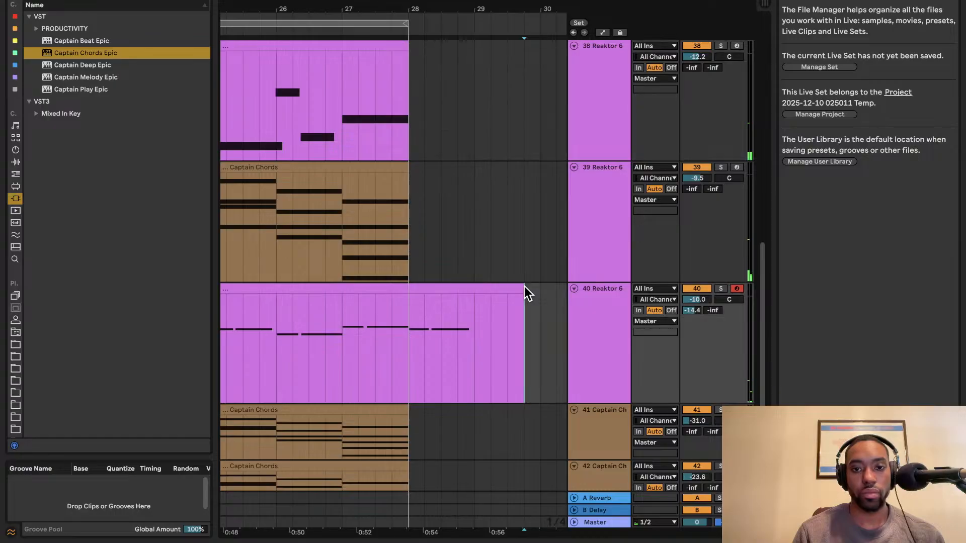
left_click_drag(524, 291, 402, 286)
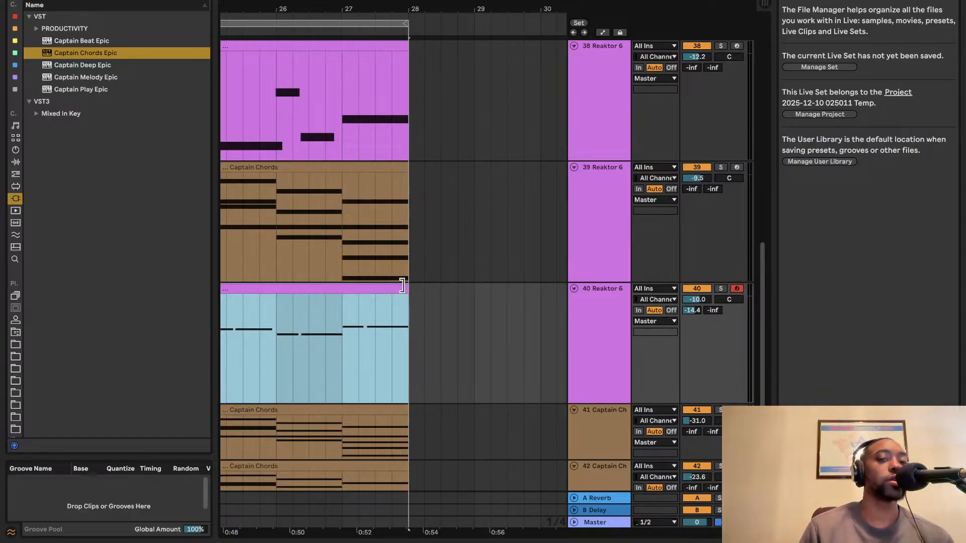
- Save track 40's Reaktor ensemble as PNDpadLSbell.ens in the Racks folder and close the instrument window
left_click(583, 343)
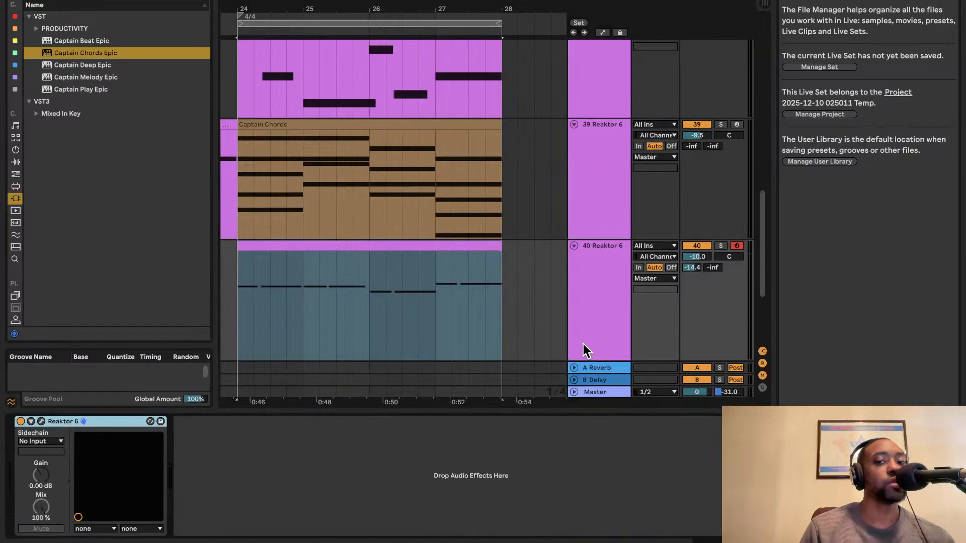
left_click(42, 422)
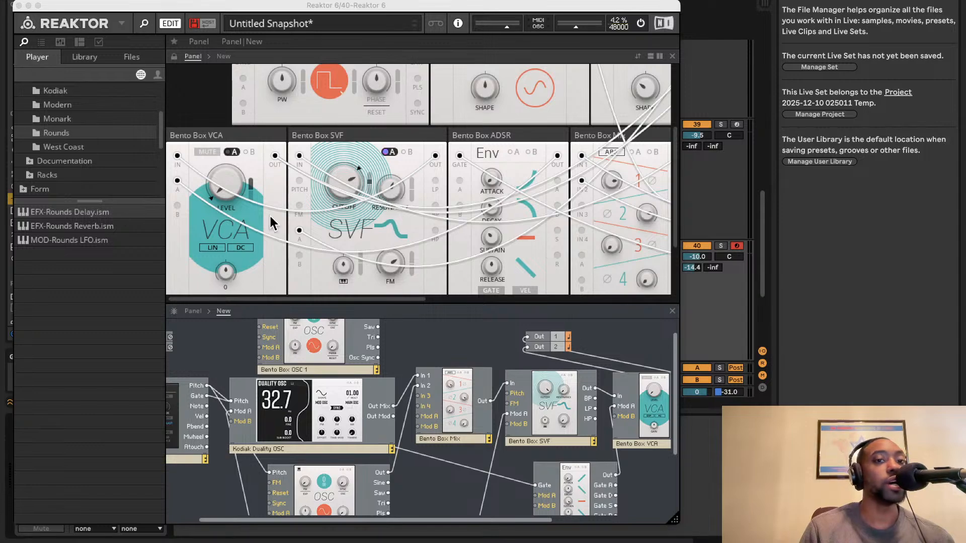
left_click(122, 23)
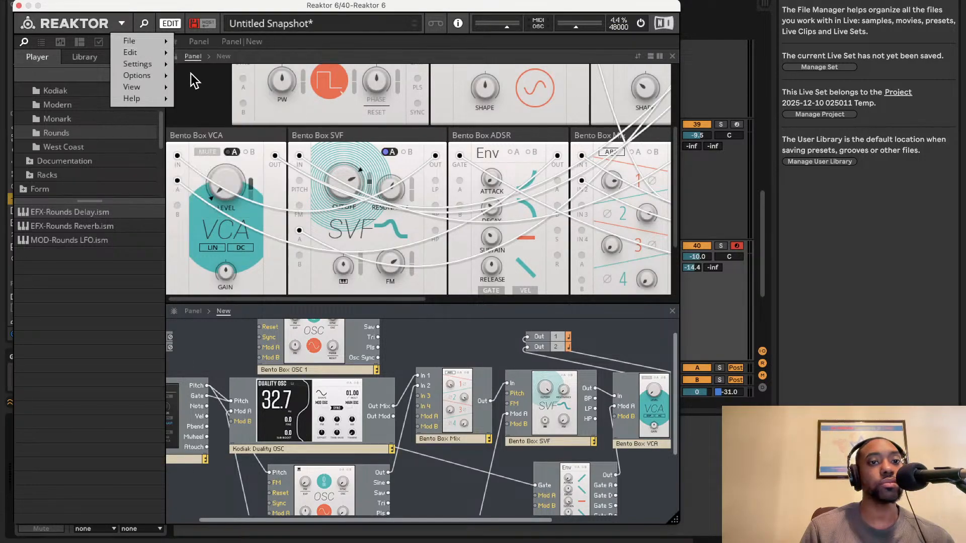
mouse_move(162, 41)
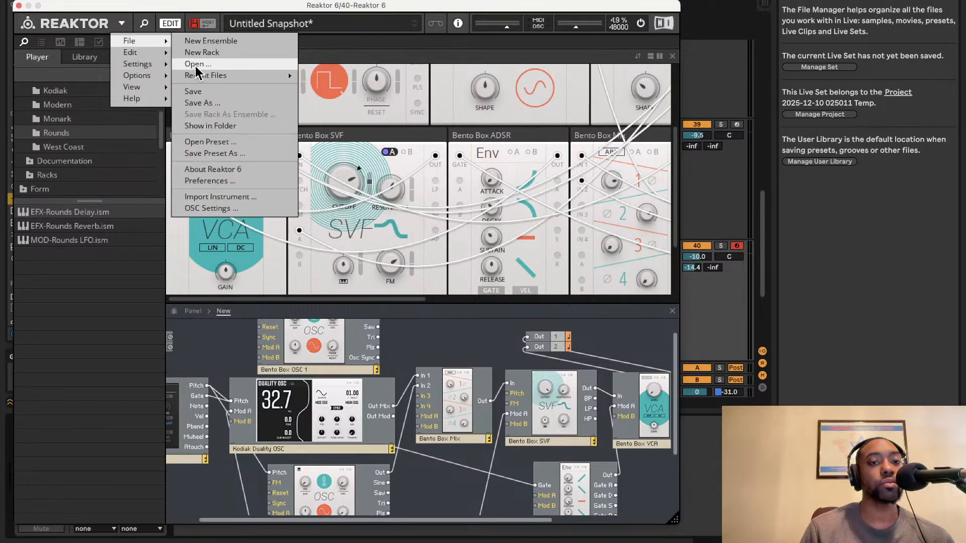
left_click(199, 102)
key("Right")
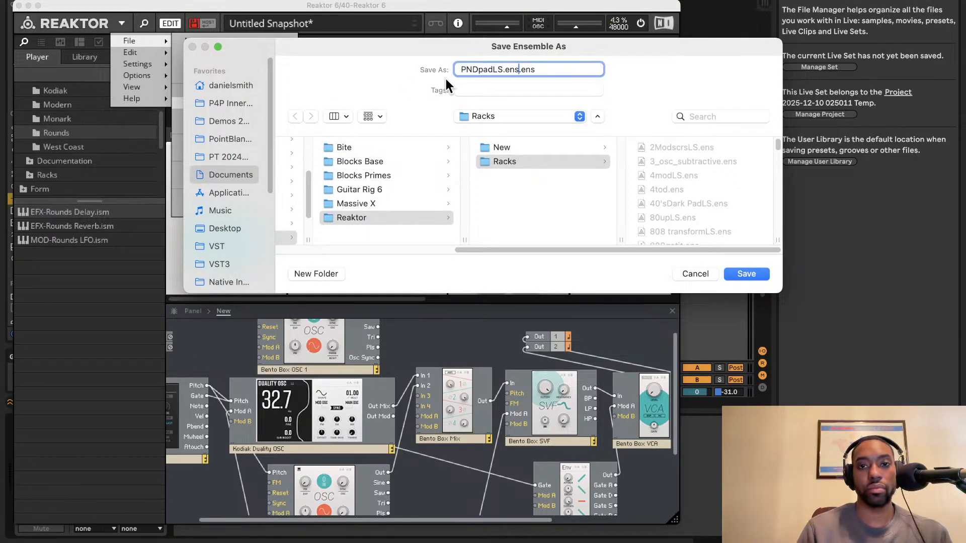
key("BackSpace")
key("BackSpace")
key("BackSpace")
key("BackSpace")
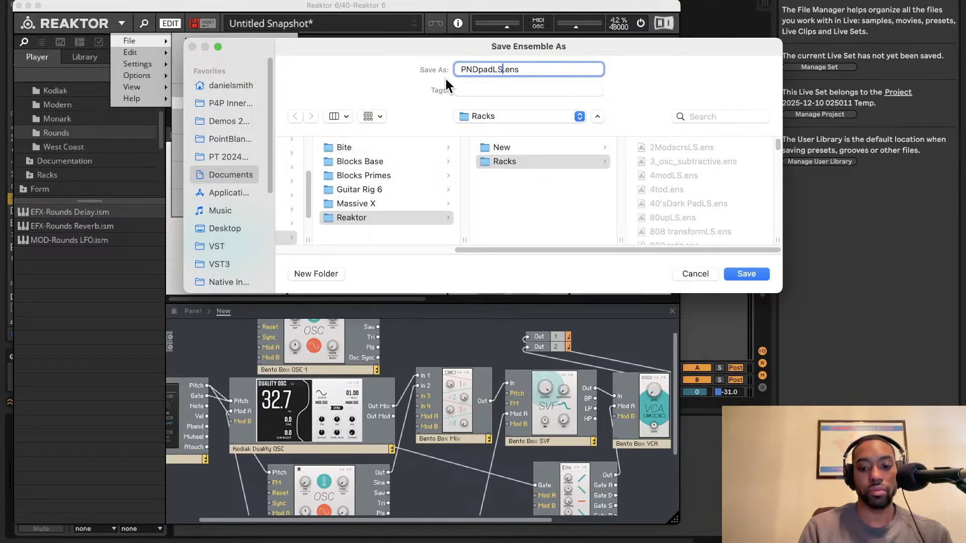
type("bell")
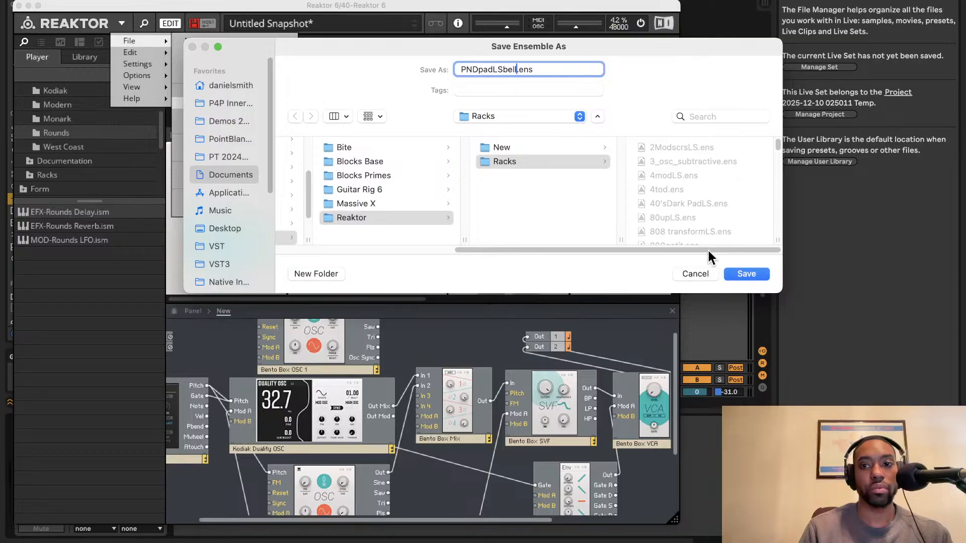
left_click(741, 272)
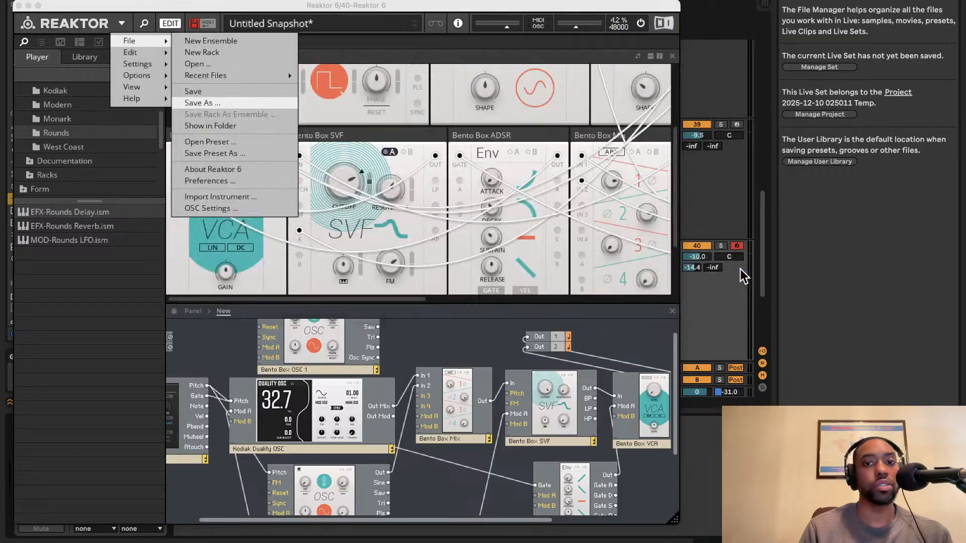
left_click(77, 19)
left_click(18, 7)
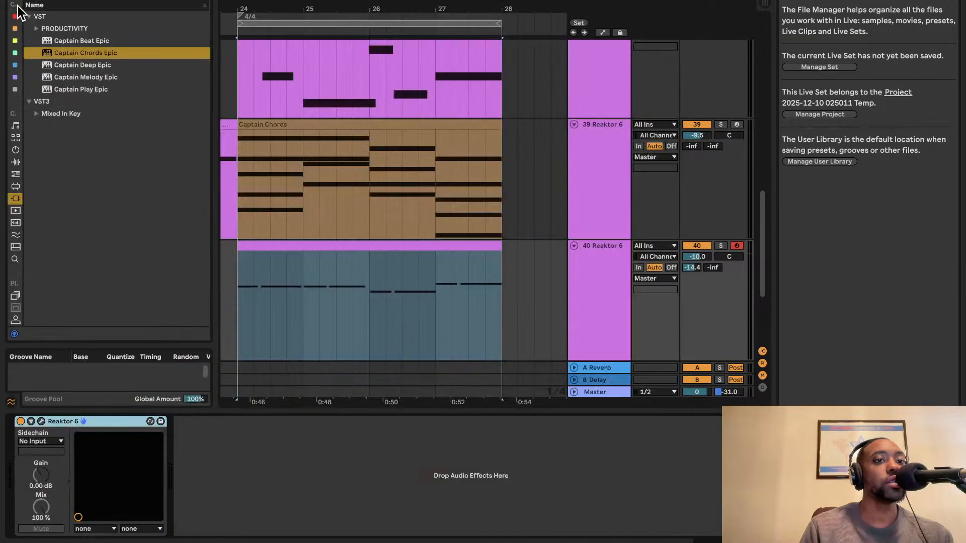
- Play the 39 Reaktor 6 clip that runs up to bar 24, and deactivate it
scroll(246, 152, "left", 3)
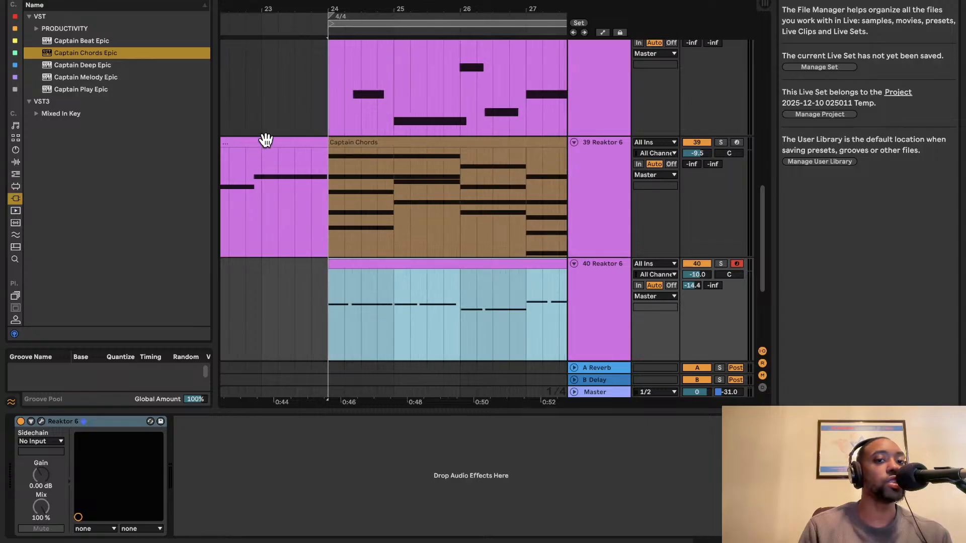
left_click(266, 141)
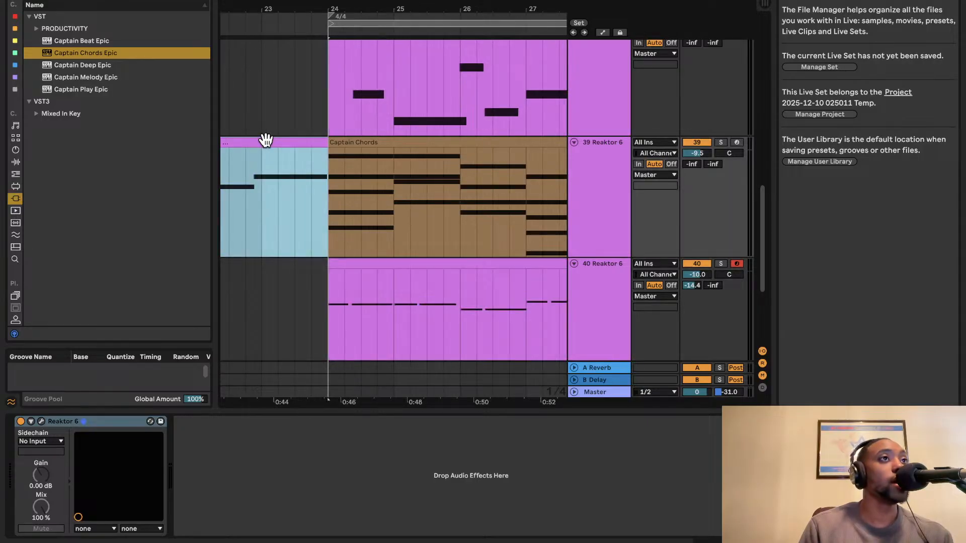
key("space")
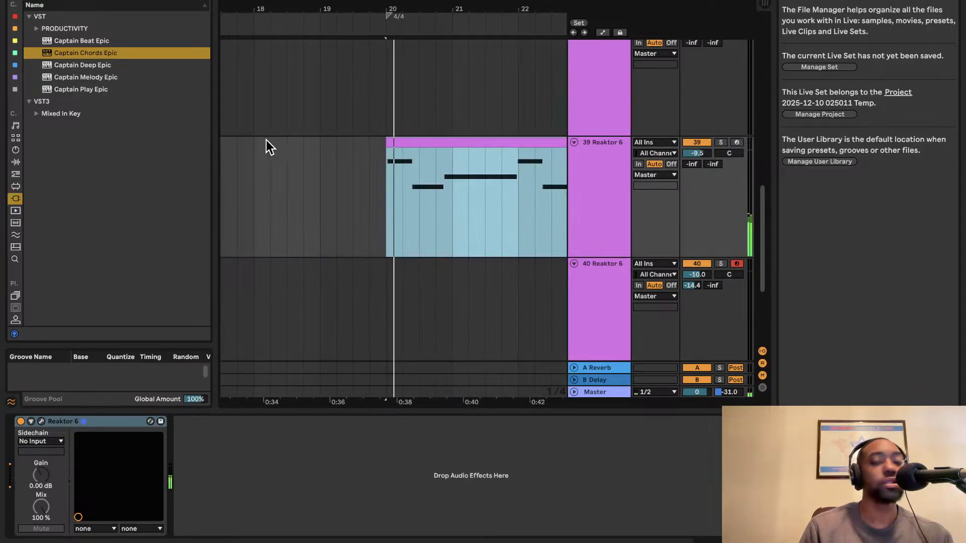
scroll(267, 140, "right", 5)
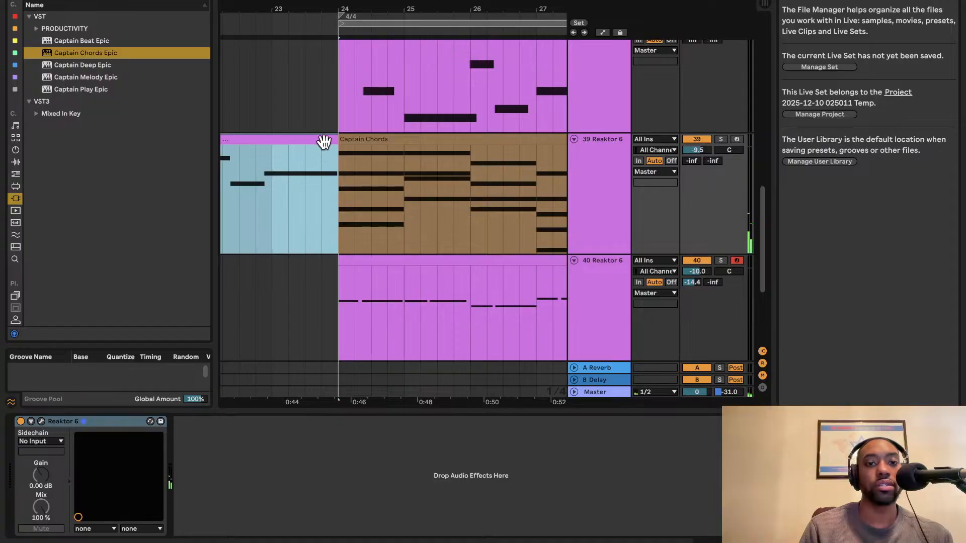
key("0")
- Play the layered section from track 39's Captain Chords clip at bar 24 and review the tracks below it
left_click(355, 139)
key("space")
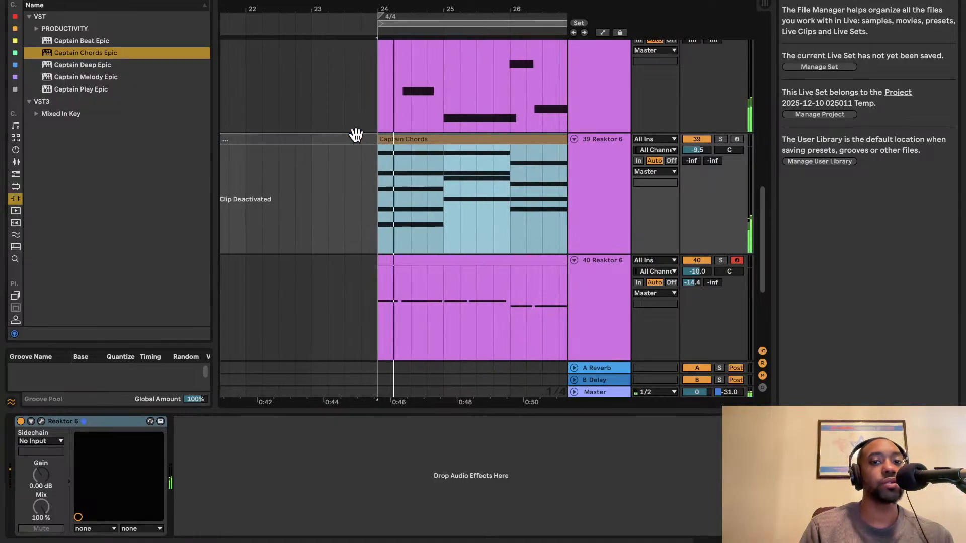
scroll(357, 137, "right", 3)
scroll(356, 137, "down", 1)
scroll(356, 134, "right", 2)
scroll(356, 135, "down", 1)
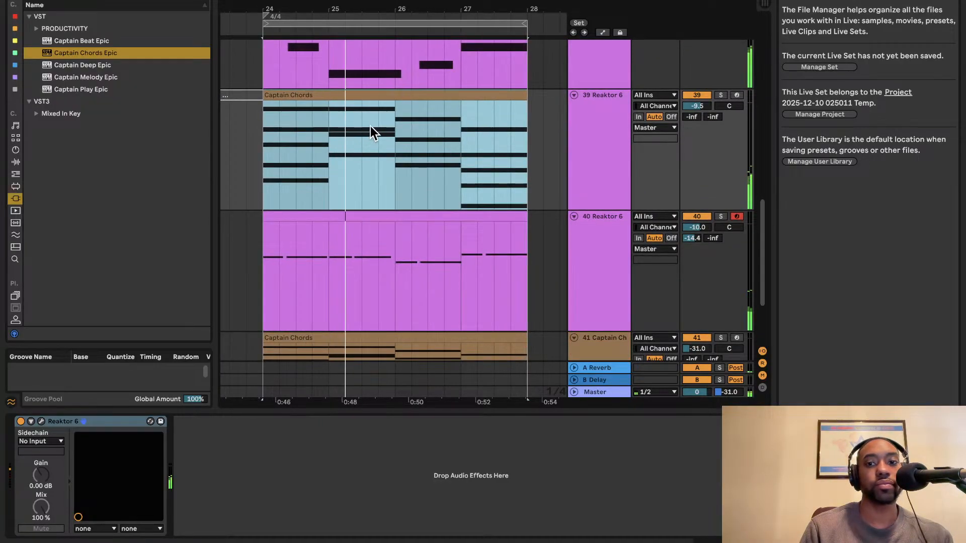
scroll(370, 125, "down", 2)
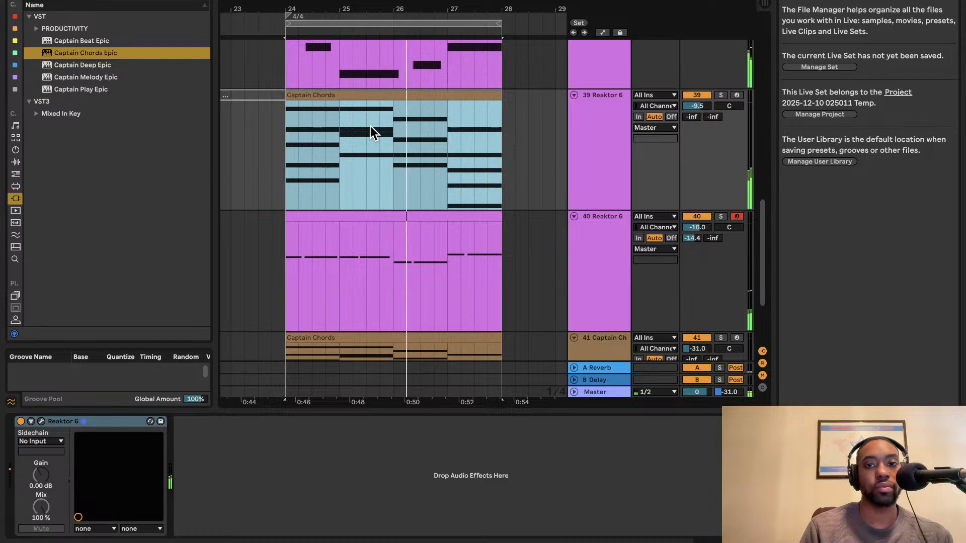
scroll(370, 125, "down", 2)
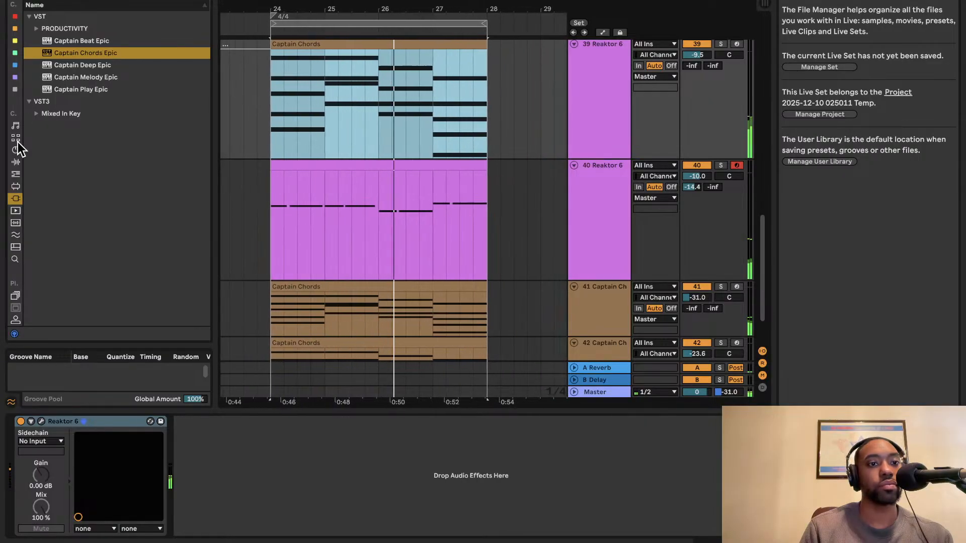
- Look through the browser's device categories and search the audio effects for "eq"
left_click(15, 162)
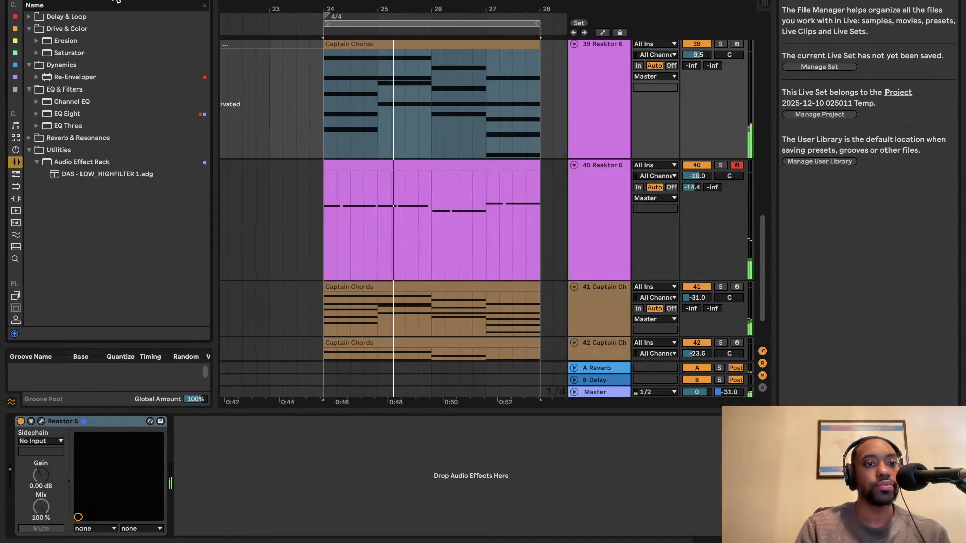
left_click(15, 198)
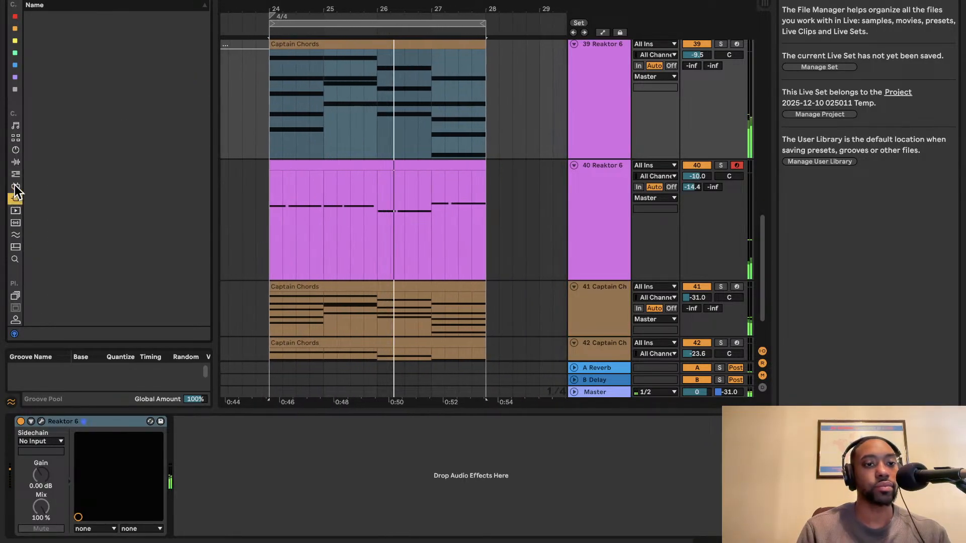
left_click(16, 150)
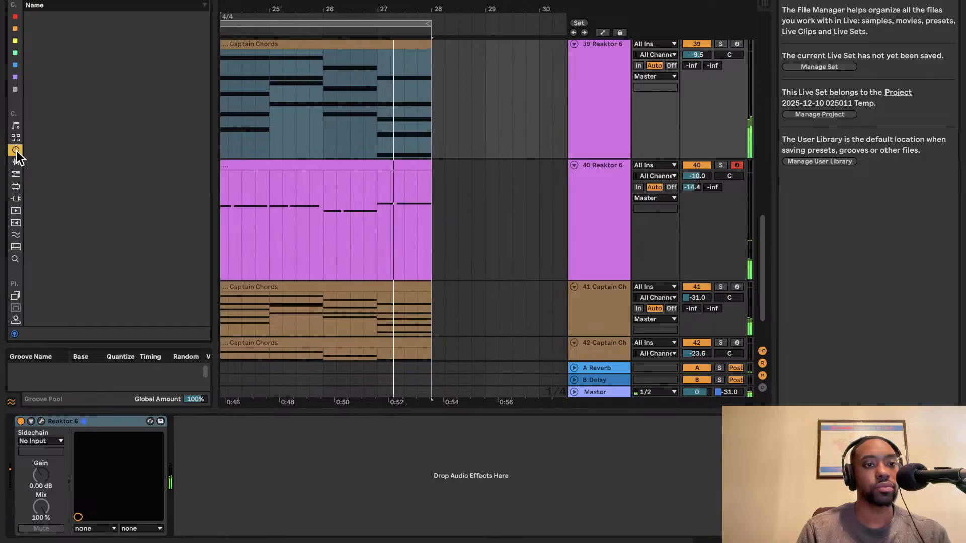
left_click(14, 177)
left_click(14, 189)
left_click(14, 195)
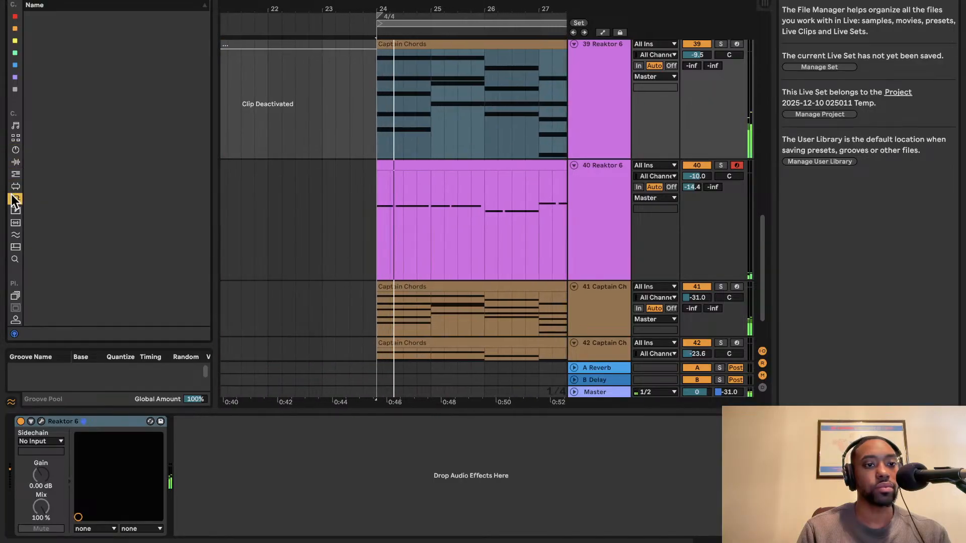
left_click(15, 187)
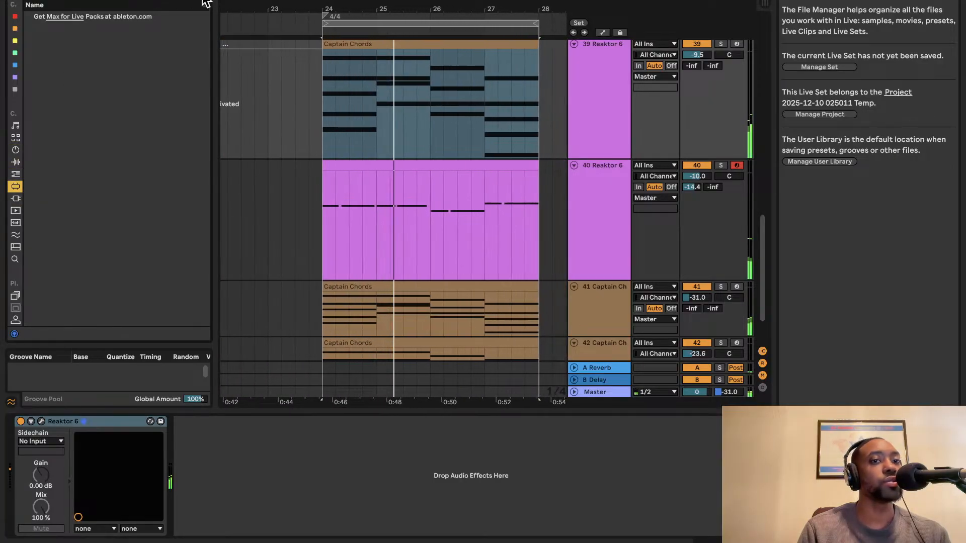
left_click(15, 162)
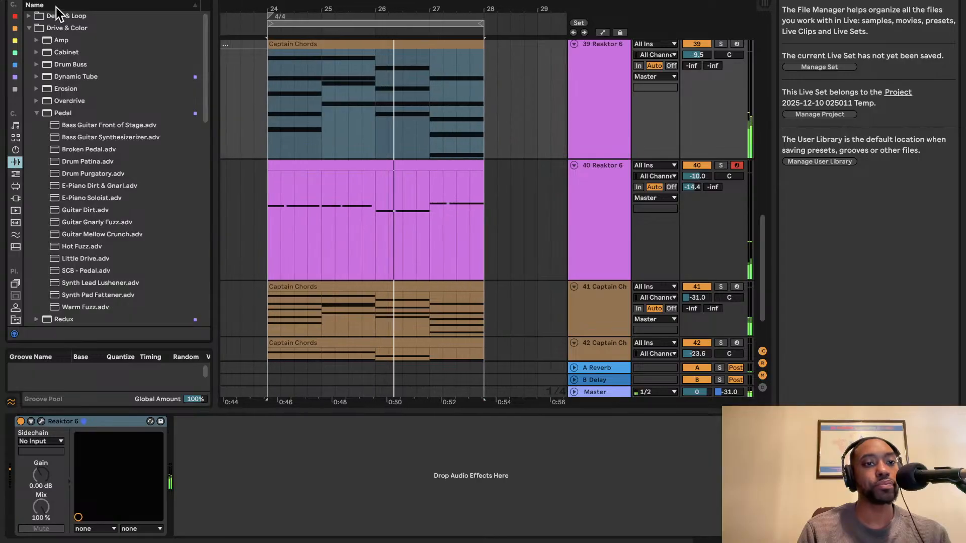
type("eq")
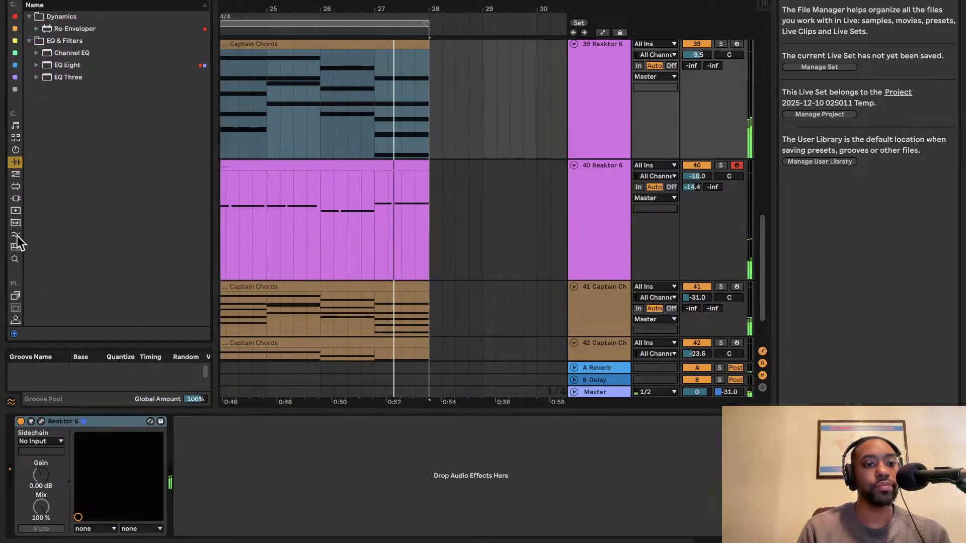
- Browse the sample folders to Drum Loops inside Samples and preview future-pop125bpm.aif
scroll(15, 243, "down", 5)
left_click(14, 187)
left_click(16, 173)
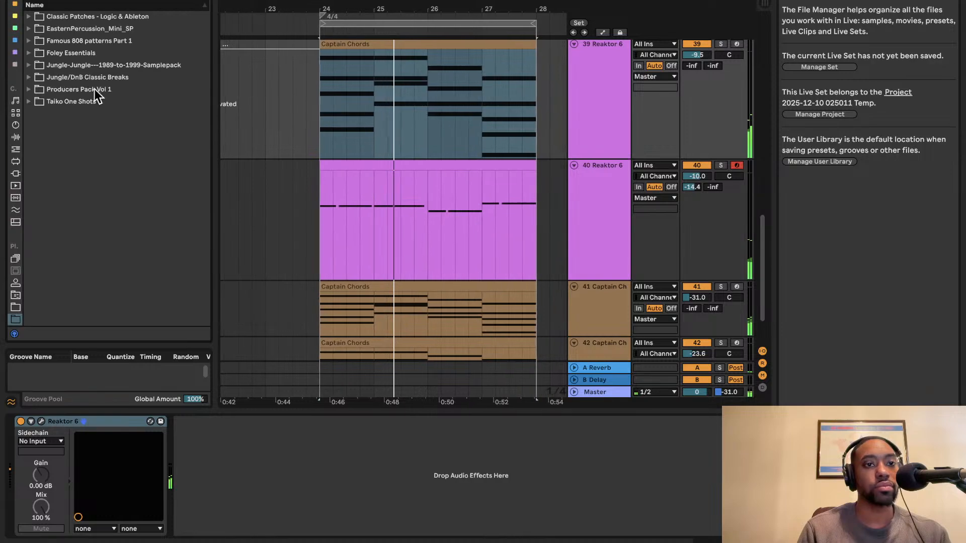
scroll(13, 242, "down", 3)
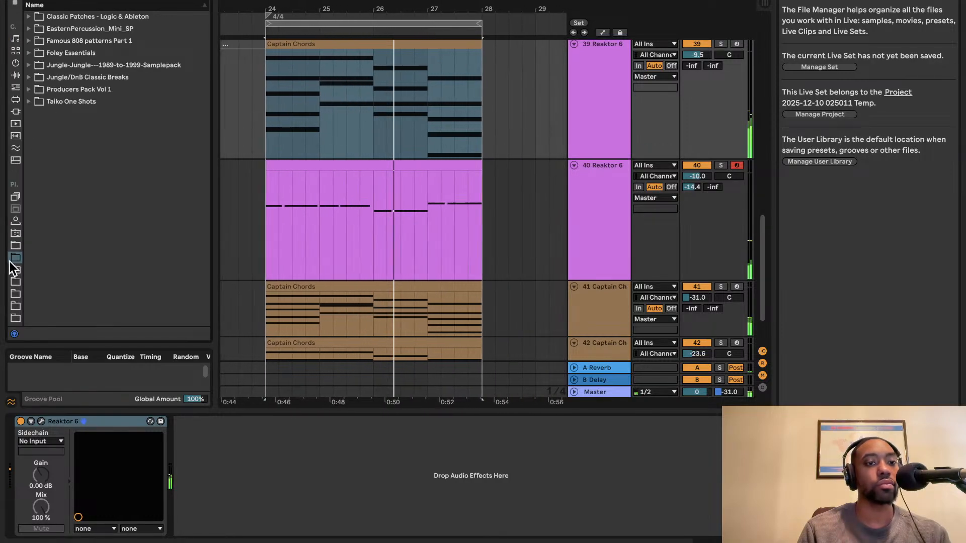
left_click(16, 269)
left_click(30, 16)
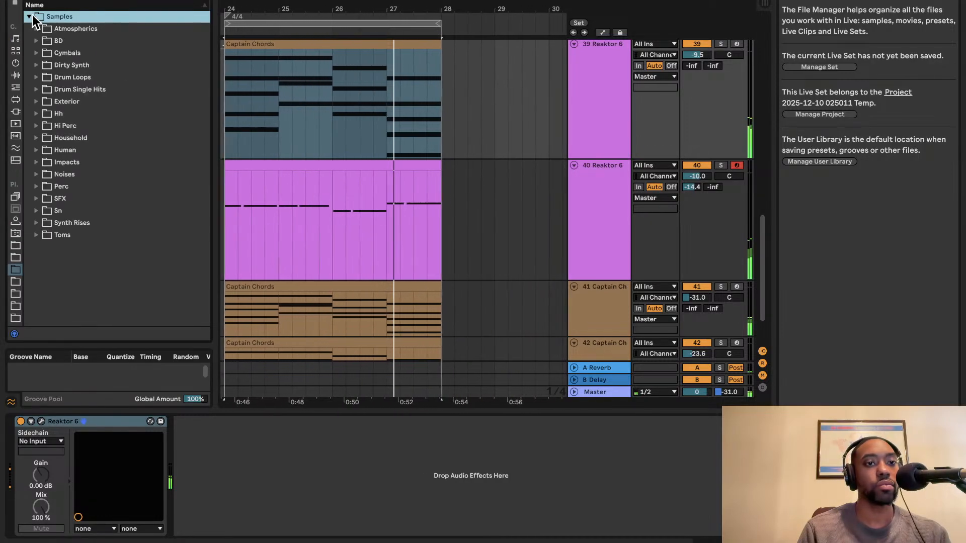
left_click(38, 77)
left_click(66, 102)
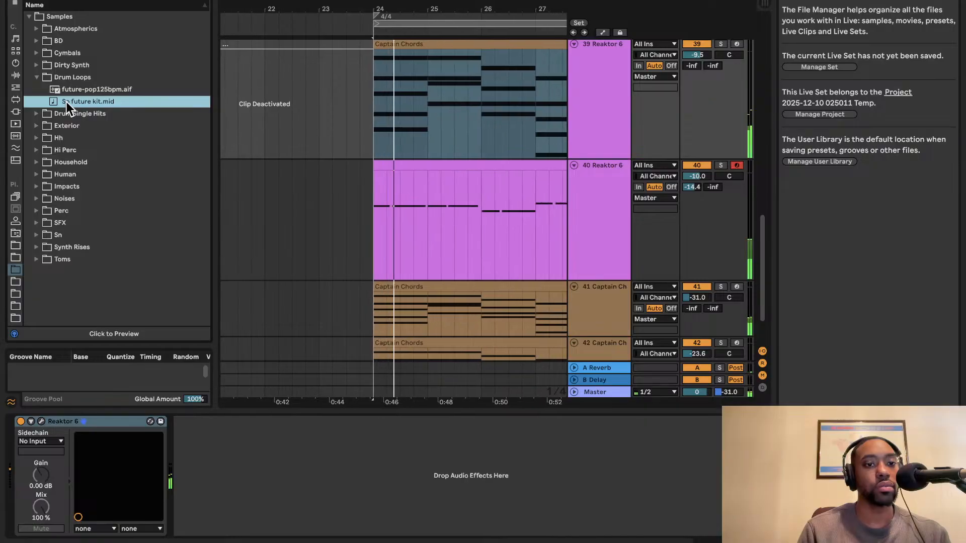
left_click(77, 88)
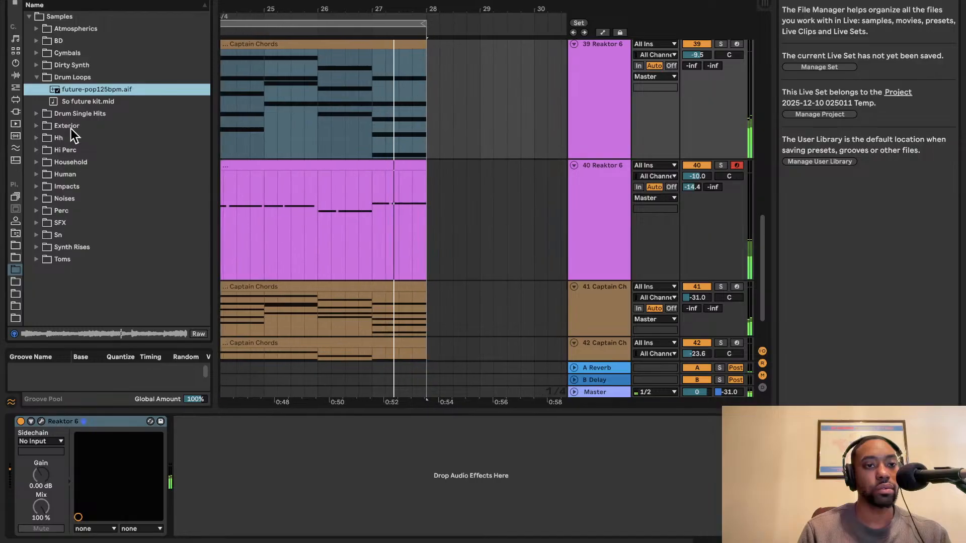
- Check the Drum Single Hits folder and audition Hand perc 1.aif and untitled Audiofile.aif in Hi Perc
left_click(38, 115)
left_click(49, 134)
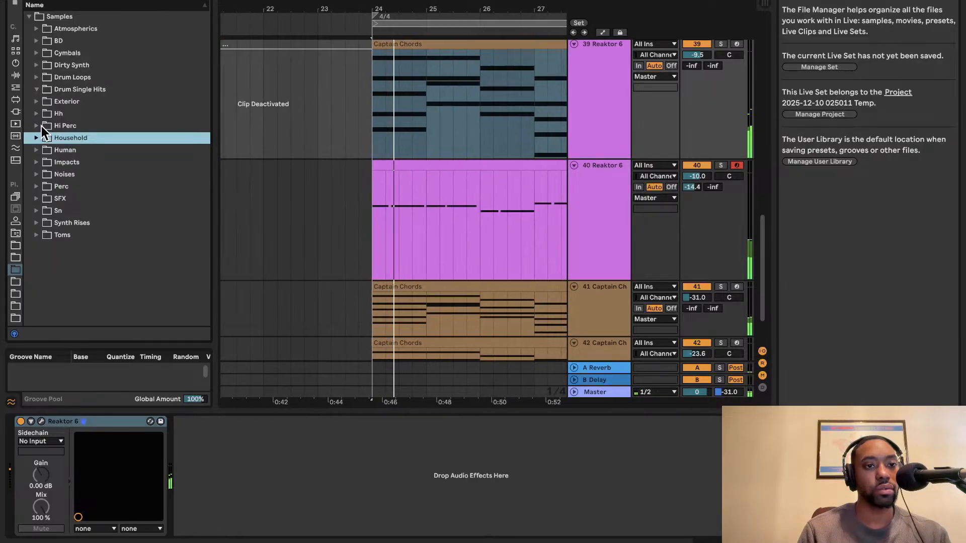
left_click(39, 125)
left_click(51, 142)
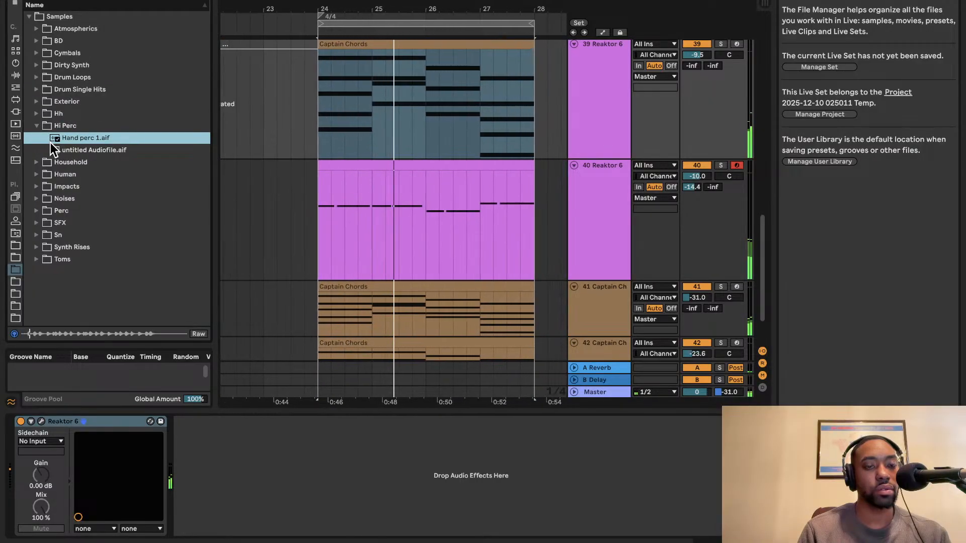
left_click(56, 150)
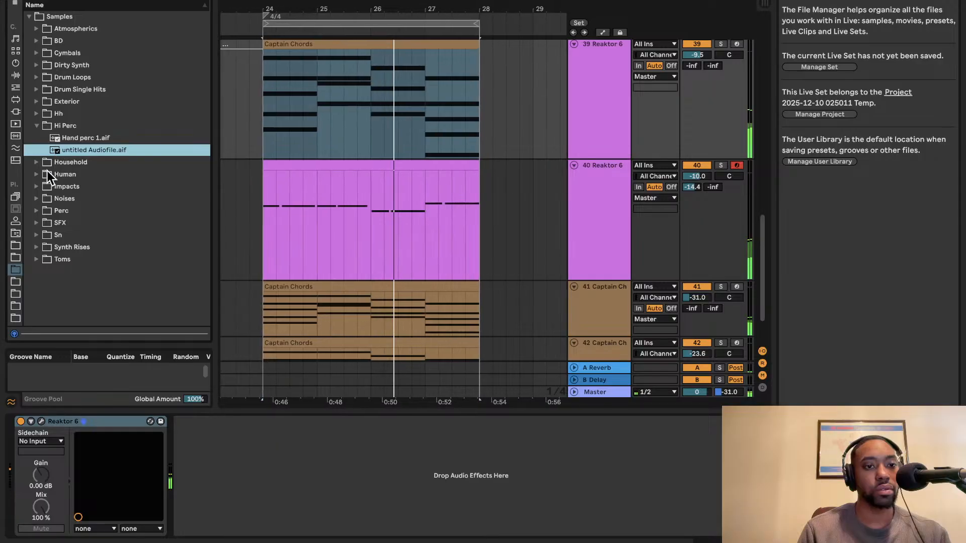
- Switch to the drum one-shot sample folder and audition kick samples such as OS_IV1_Kick_Lo.wav and OSS_SOJD_KICK_ONE_SHOT_LEGEND.wav
left_click(13, 281)
left_click(60, 86)
left_click(64, 122)
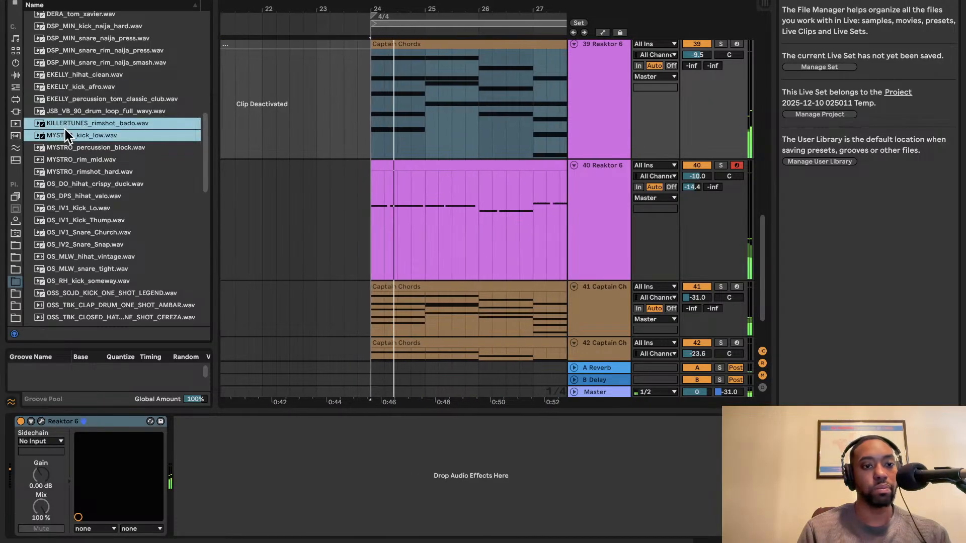
left_click(68, 172)
left_click(73, 207)
scroll(74, 206, "down", 5)
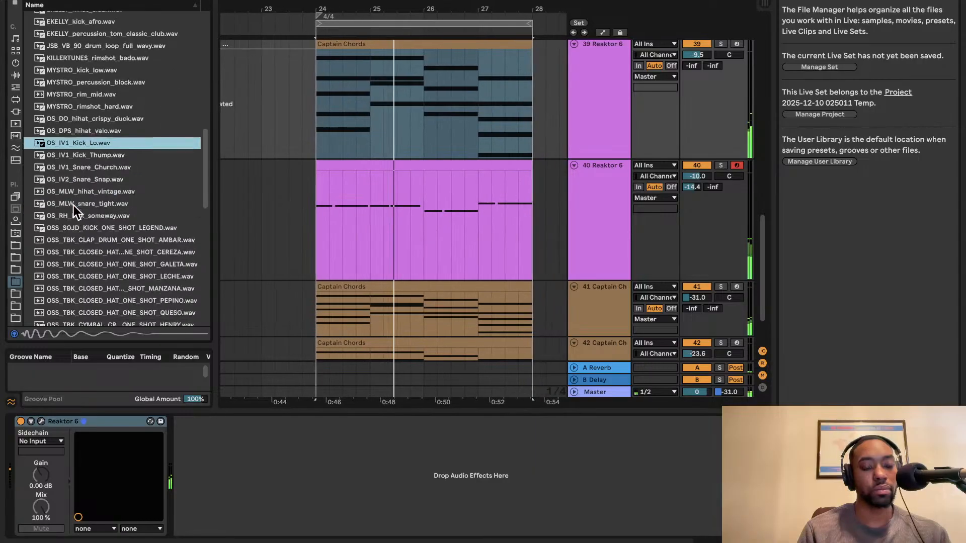
left_click(86, 169)
left_click(85, 192)
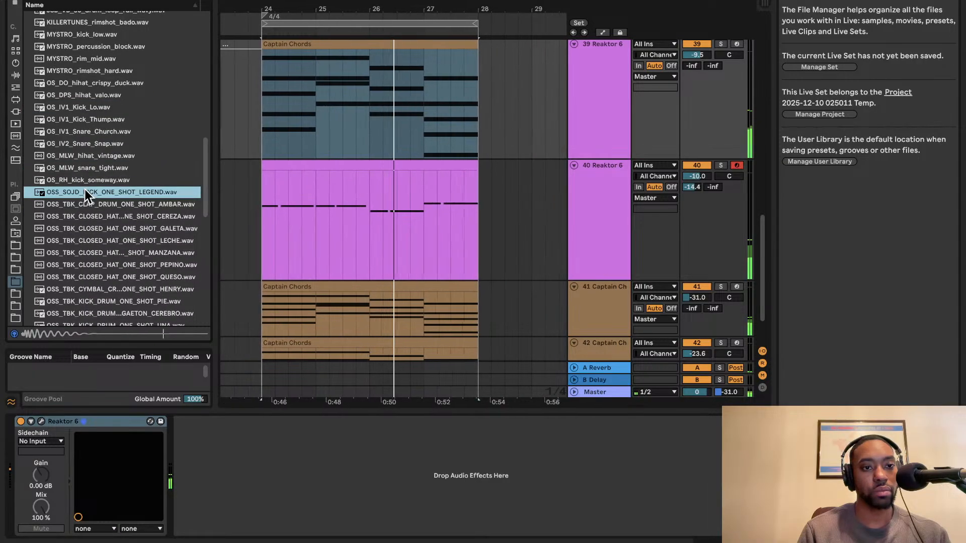
- Audition the OSS_TBK kick, hat and rim one-shots and place OSS_TBK_RIM_DRUM_ONE_SHOT_CLASS.wav on a new track below track 42
scroll(84, 189, "down", 6)
left_click(90, 184)
scroll(89, 183, "down", 3)
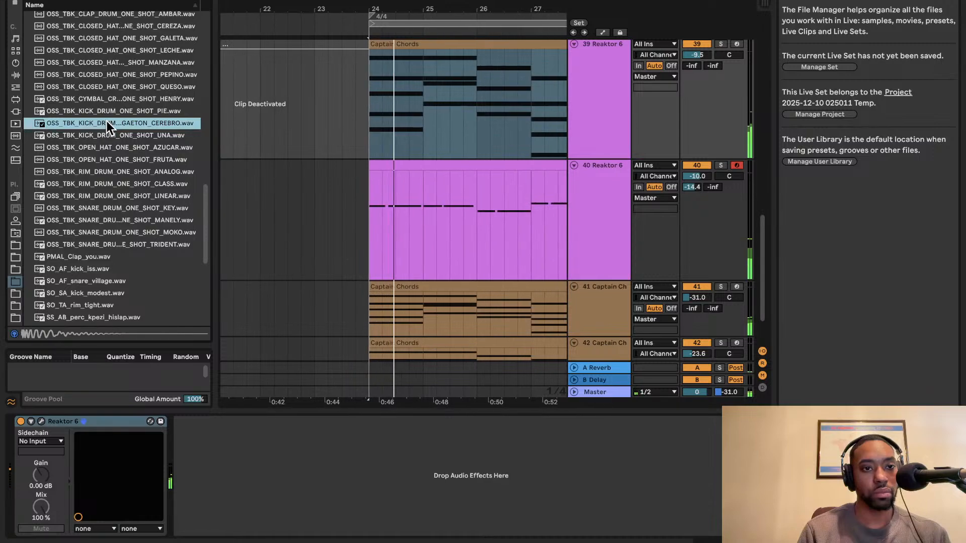
left_click(110, 148)
scroll(110, 146, "down", 2)
left_click(110, 146)
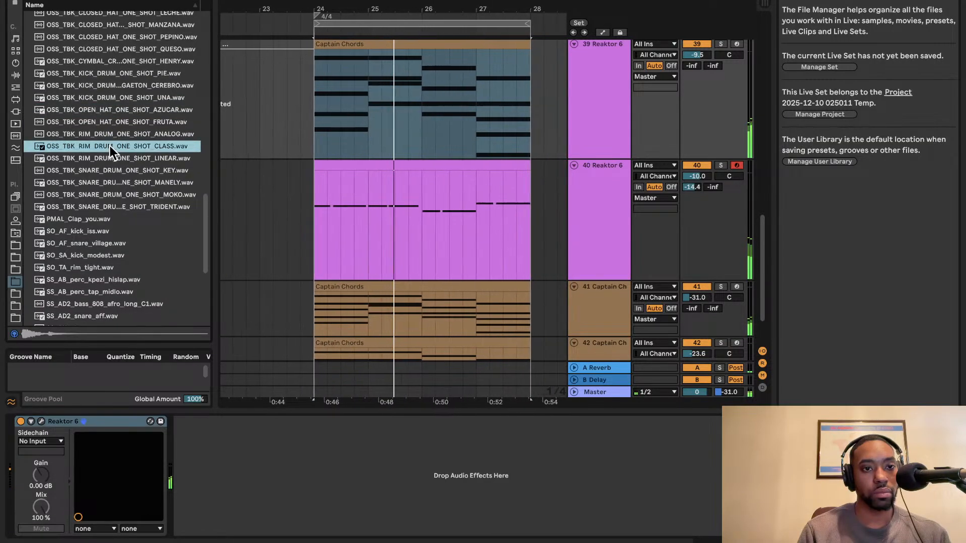
scroll(110, 146, "down", 3)
left_click_drag(125, 105, 314, 354)
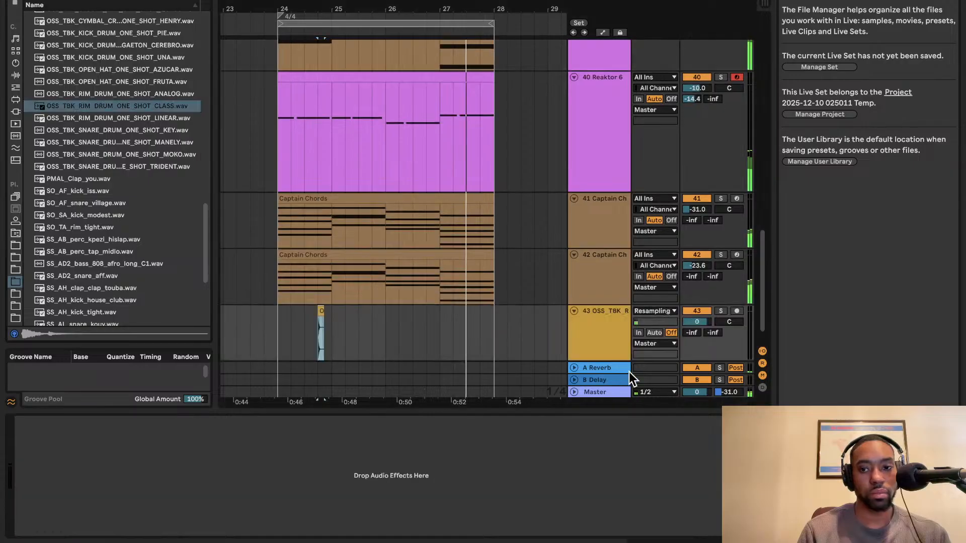
- Solo the rim track 43 and lower its volume to -17.6 dB
mouse_move(697, 321)
left_mouse_down()
mouse_move(697, 332)
mouse_move(692, 326)
left_mouse_up()
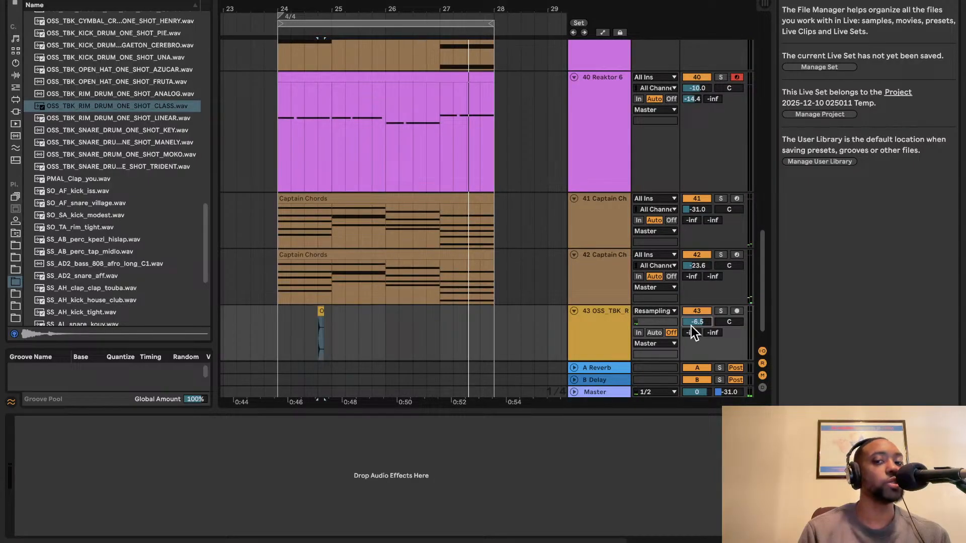
left_click(722, 311)
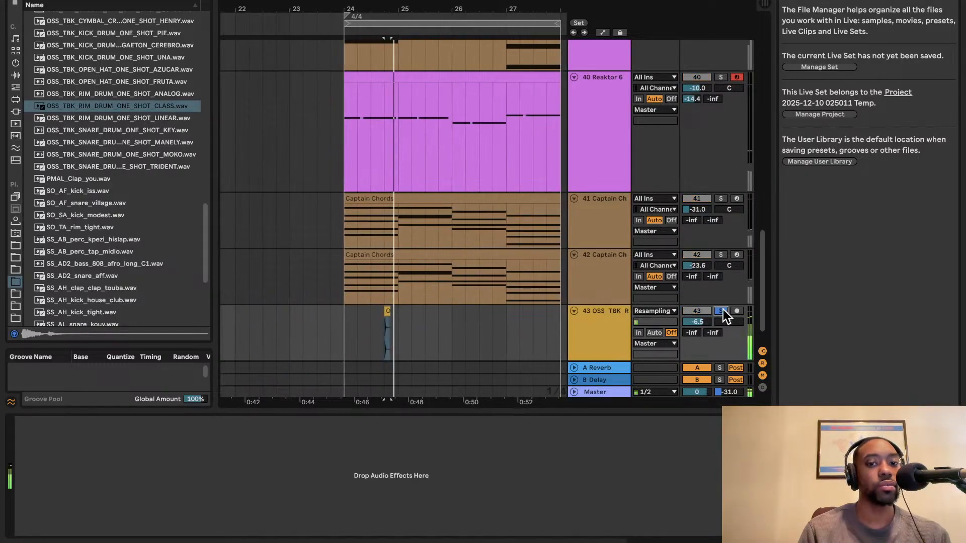
left_click_drag(702, 324, 702, 331)
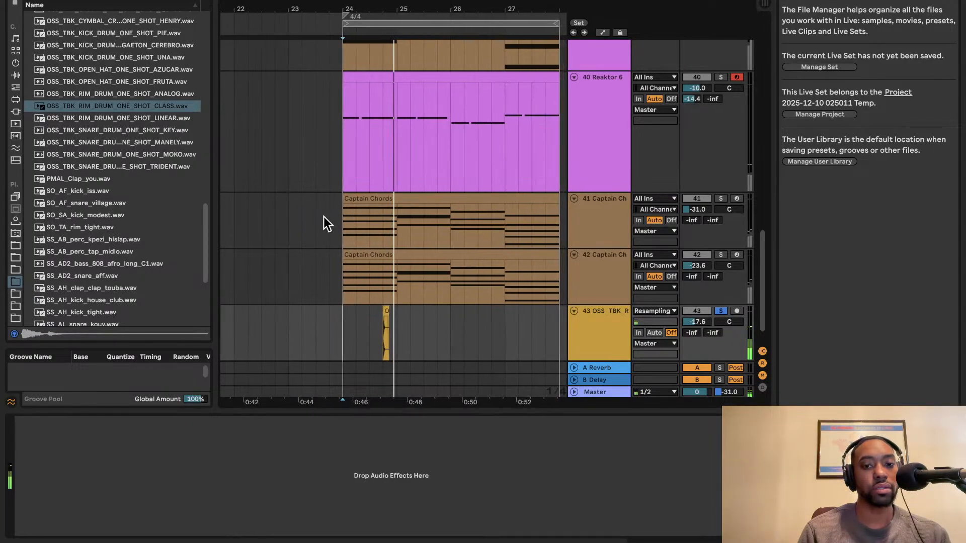
- Move the rim clip to beat 3 of bar 24, lower track 43 to -24.8 dB and play the section from bar 24
key("space")
left_click_drag(385, 309, 370, 311)
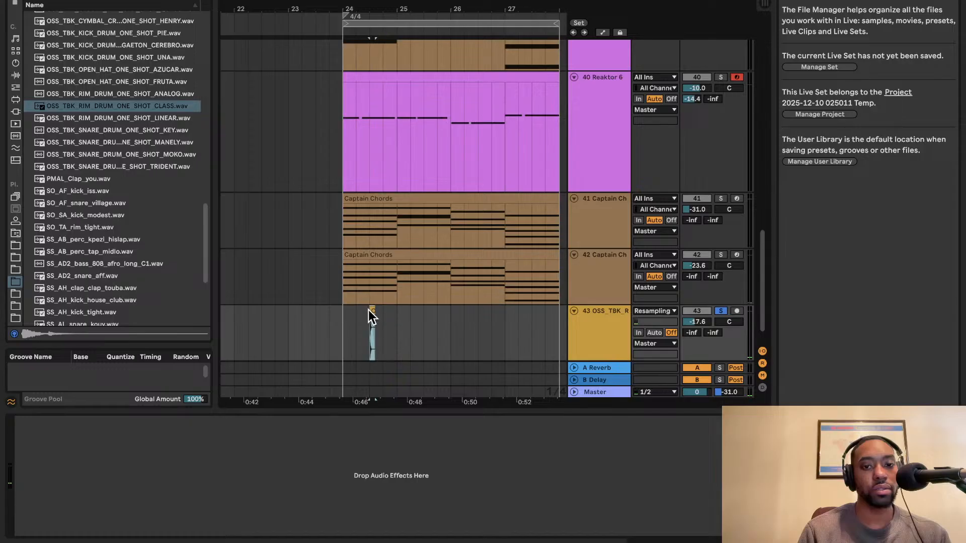
left_click(343, 321)
key("space")
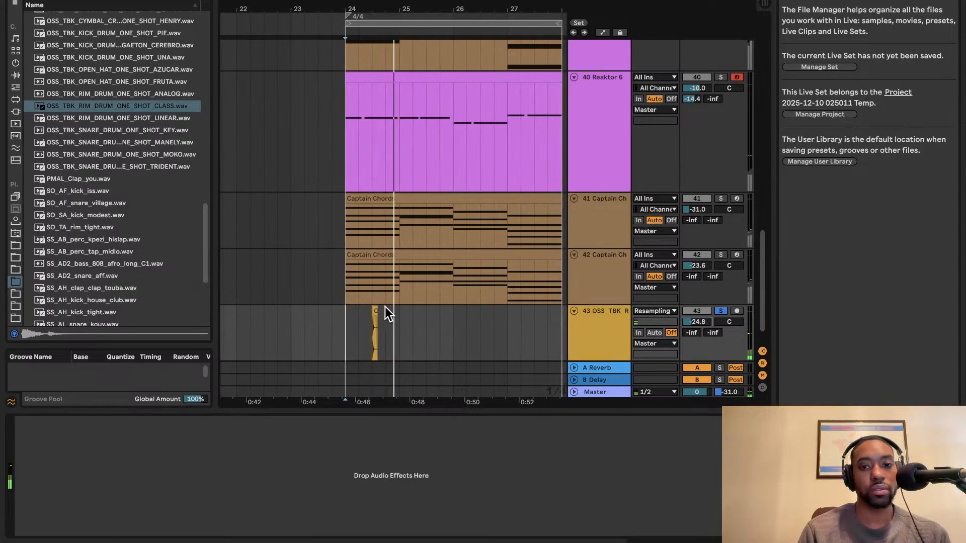
key("space")
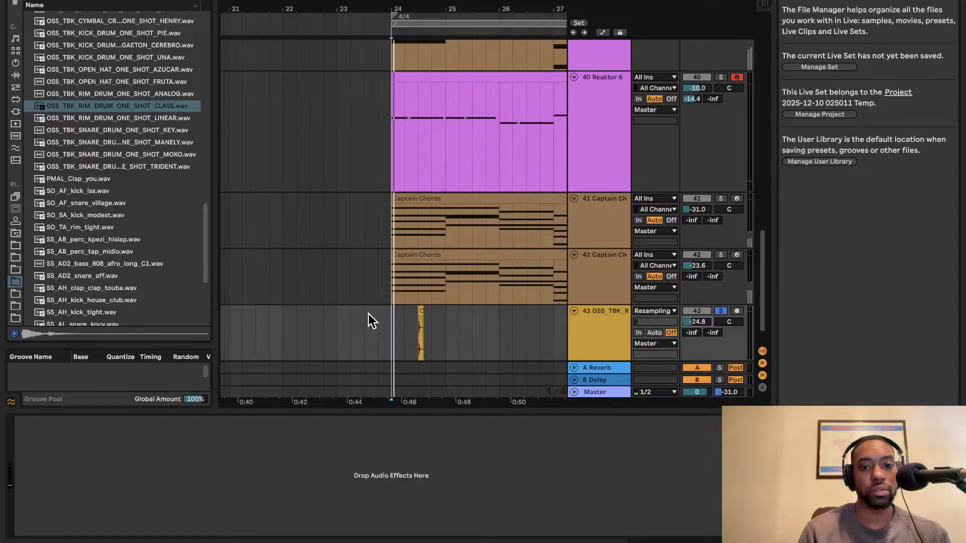
key("space")
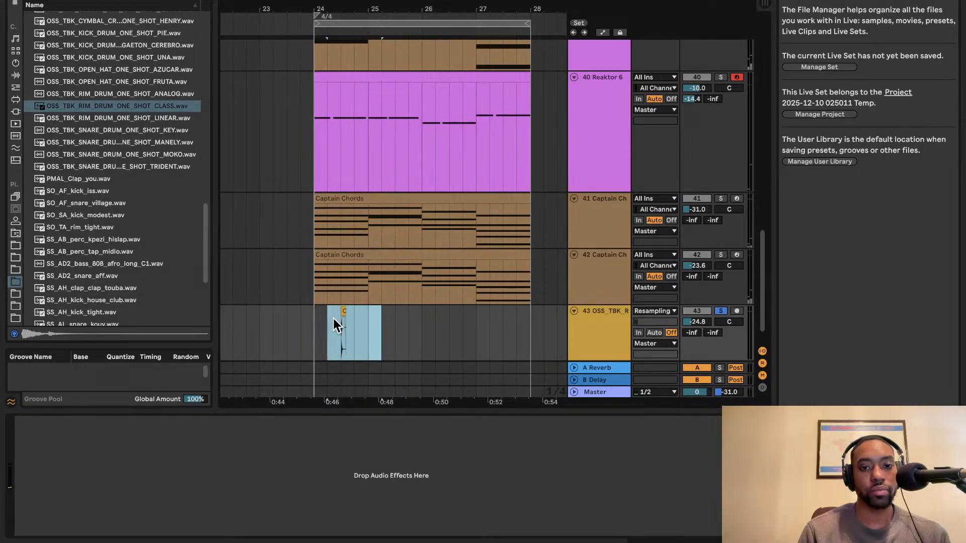
left_click(318, 327)
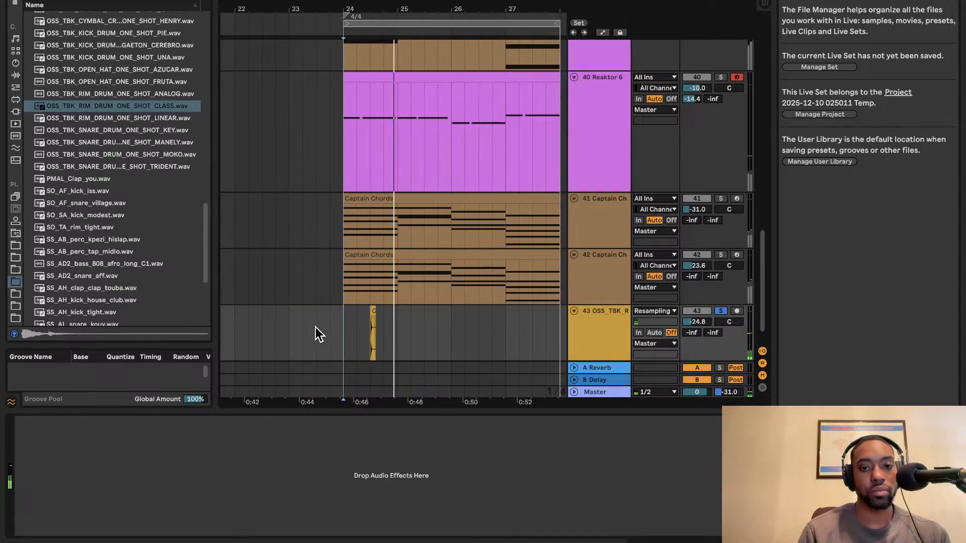
scroll(315, 328, "up", 5, "ctrl")
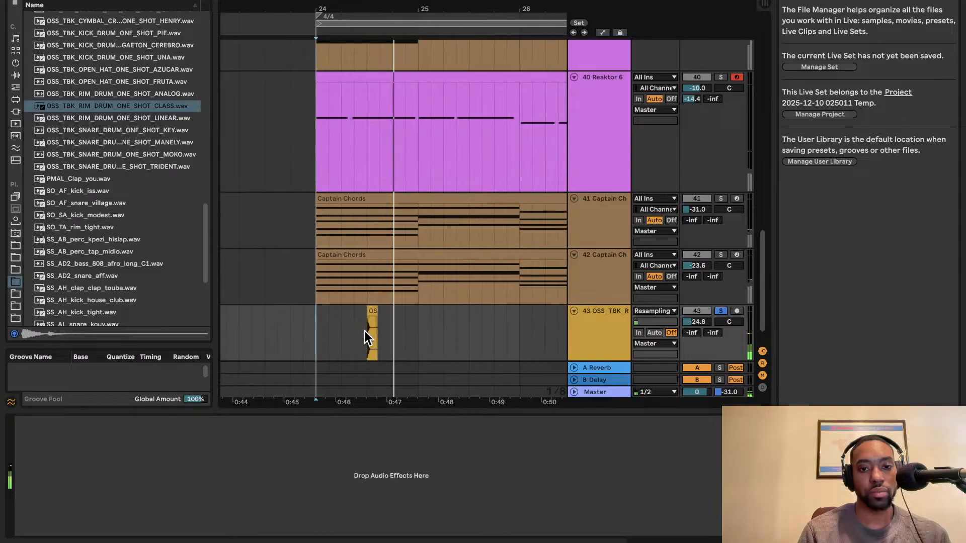
- Try duplicating the first three beats of bar 24 on the rim track, play it back and undo the duplication
key("space")
left_click_drag(385, 340, 322, 330)
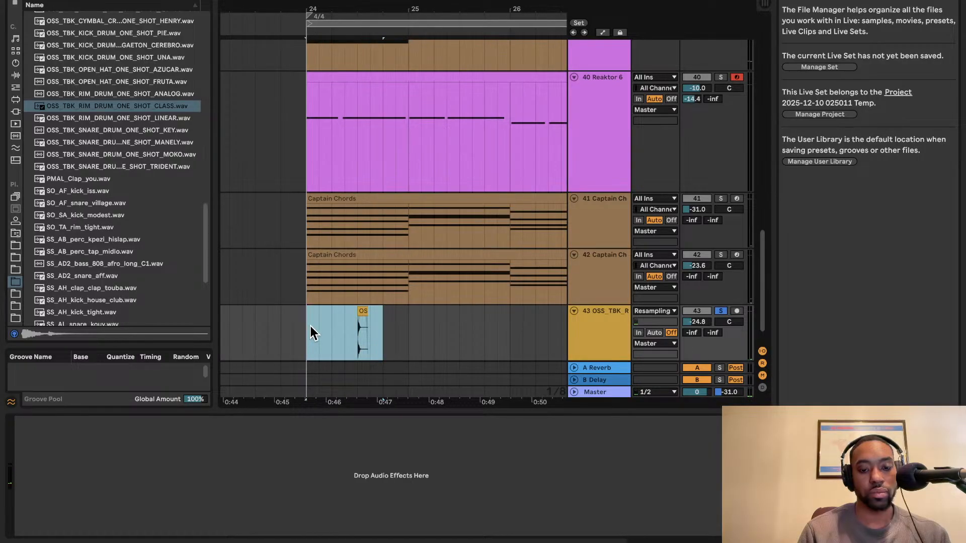
key("ctrl+d")
left_click(307, 332)
key("space")
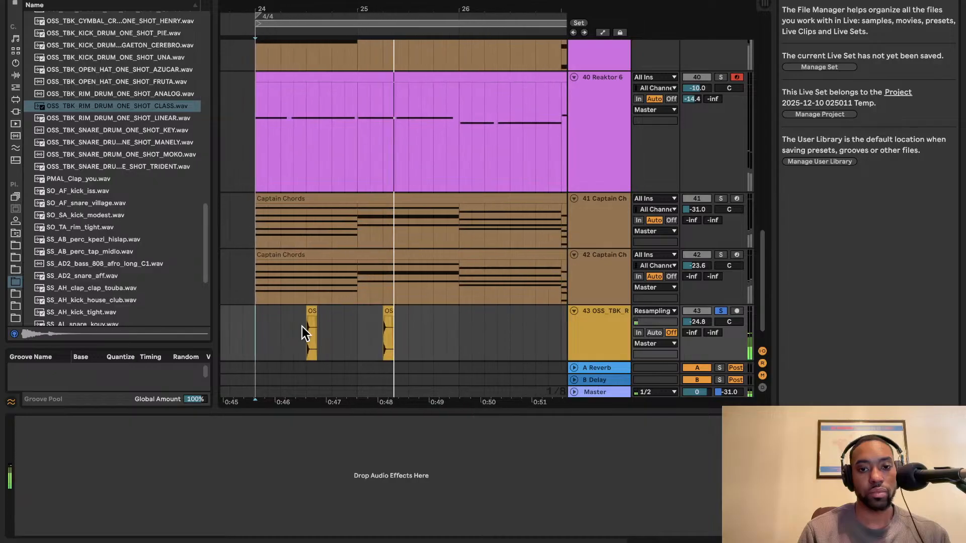
key("space")
key("ctrl+z")
- Duplicate the rim hit from bar 24 onto beat 3 of bar 25 and play from bar 24
left_click_drag(353, 330, 264, 319)
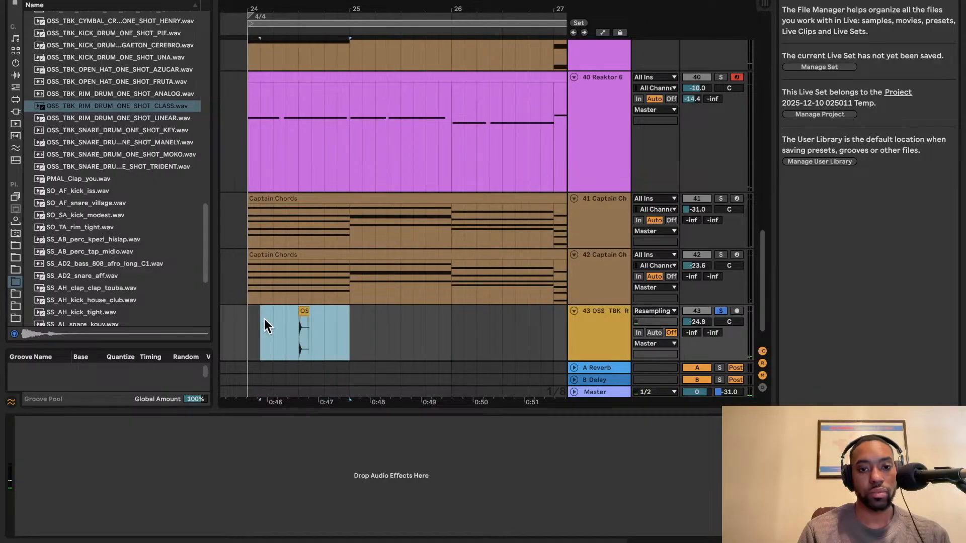
key("ctrl+d")
left_click(247, 322)
key("space")
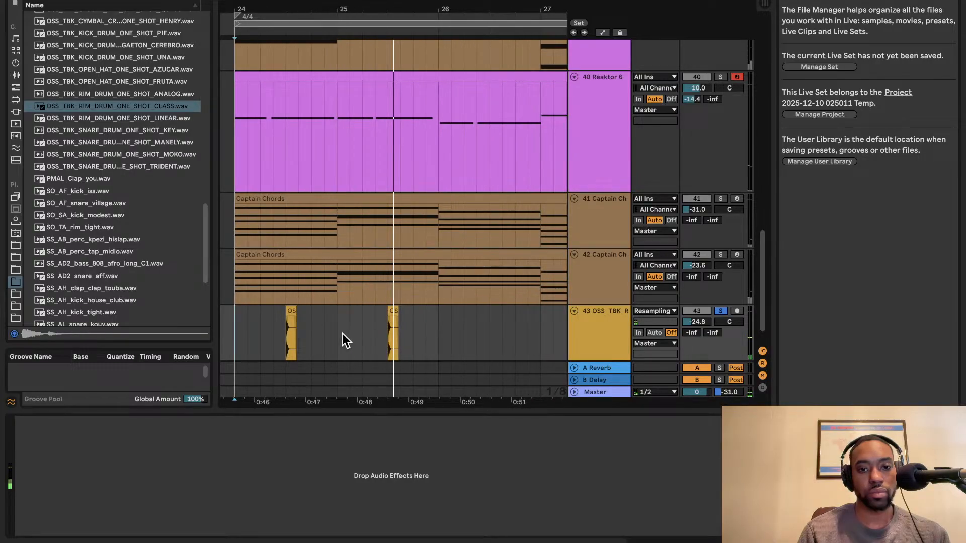
- Duplicate bar 25 of the rim track through bars 26 and 27, undo the extra copy, and play from bar 24
key("space")
left_click_drag(440, 326, 338, 320)
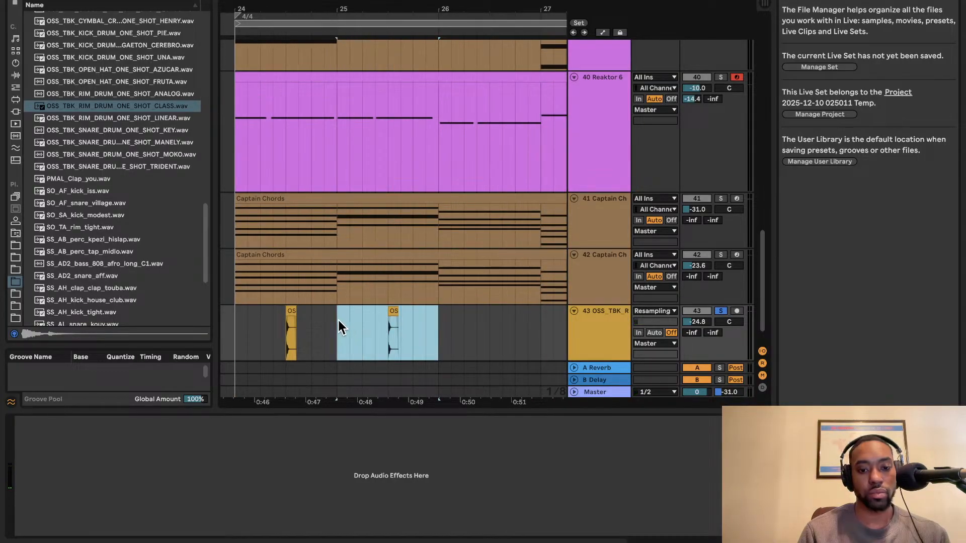
key("super+d")
key("super+d")
key("super+d")
key("super+z")
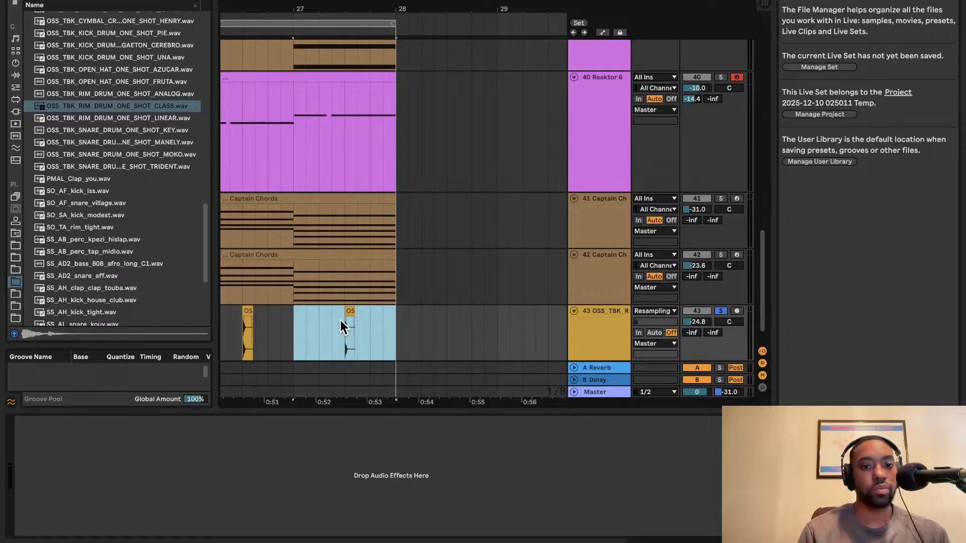
scroll(340, 320, "left", 10)
scroll(341, 320, "down", 1)
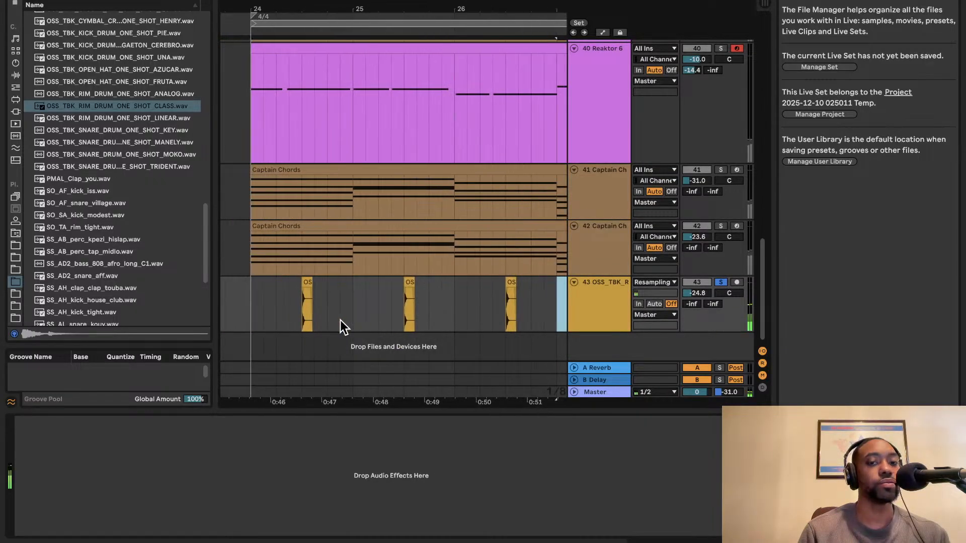
key("space")
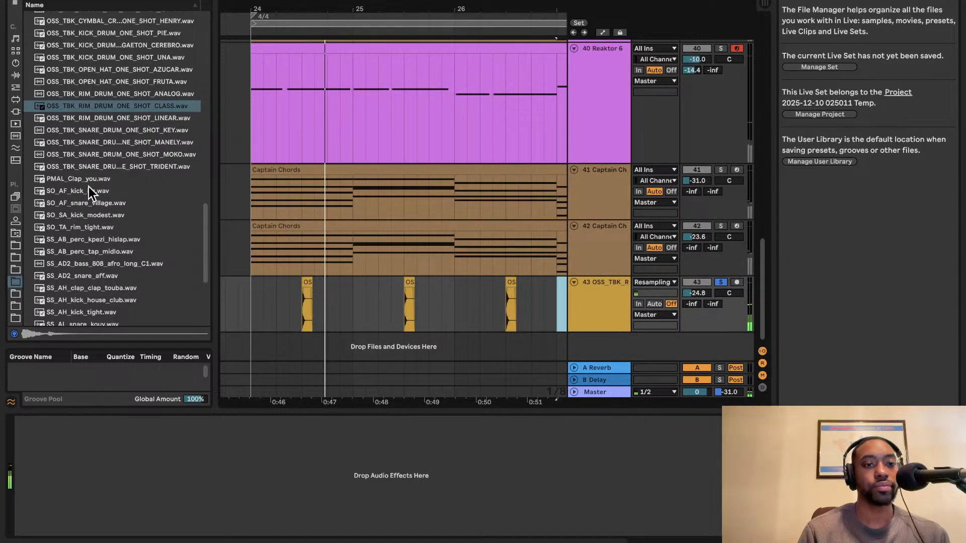
- Place SO_AF_kick_iss.wav on a new track below track 43 and lower its volume to -8.5 dB
left_click_drag(89, 187, 285, 364)
scroll(284, 364, "left", 2)
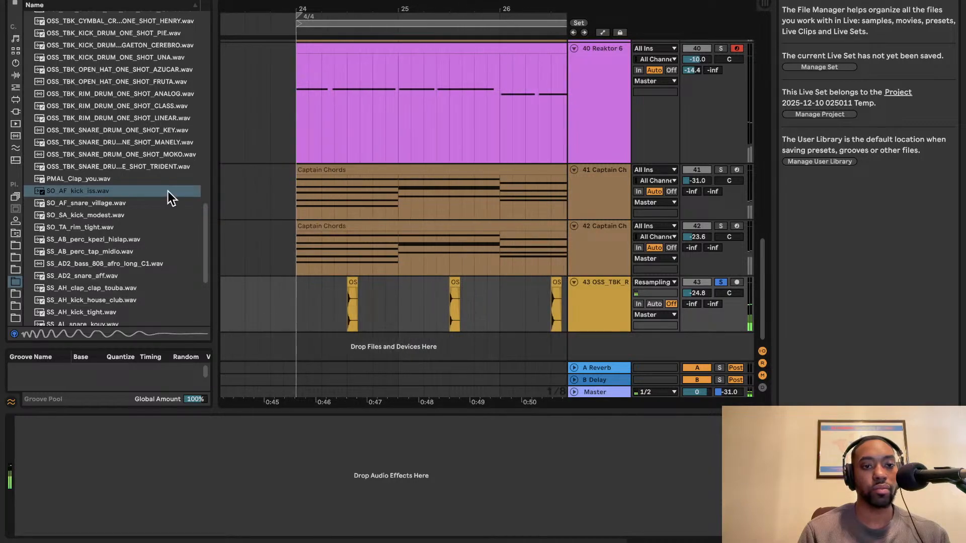
left_click(128, 191)
left_click_drag(324, 355, 324, 355)
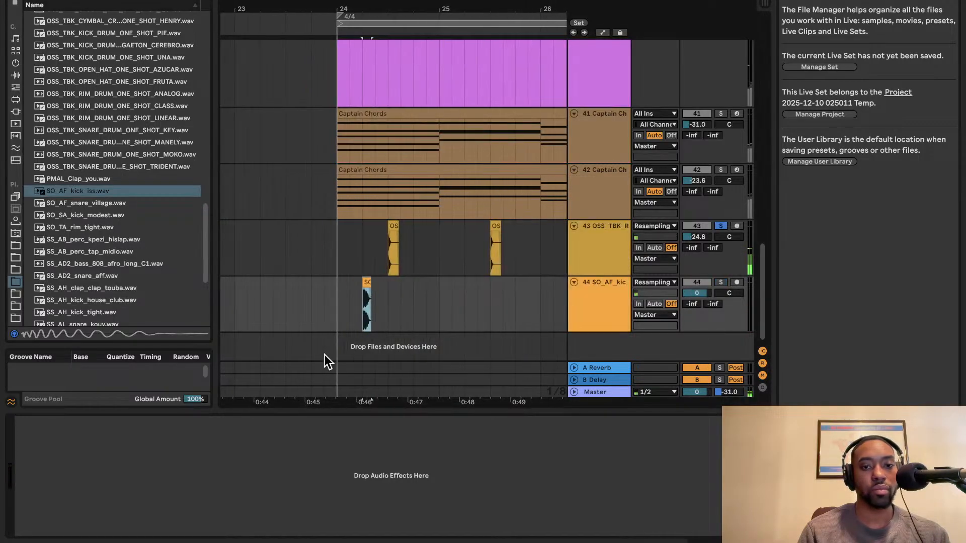
left_click_drag(698, 293, 697, 303)
- Move the kick clip to an eighth note after the start of bar 24 and play the section
key("space")
mouse_move(375, 280)
left_mouse_down()
mouse_move(379, 291)
mouse_move(364, 288)
left_mouse_up()
key("space")
key("space")
left_click(367, 292)
- Solo the kick track 44 alongside the rim and lower its volume to -16.6 dB during playback
key("space")
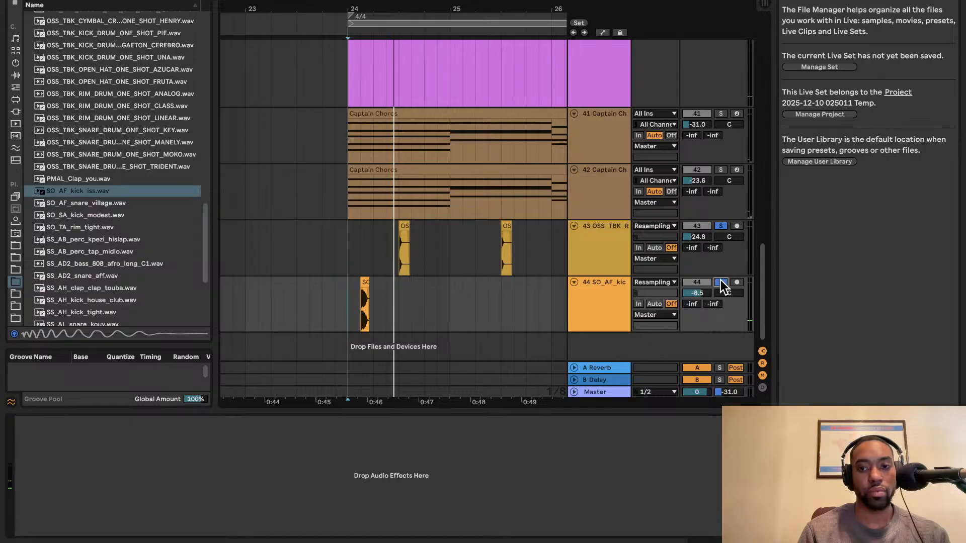
key("space")
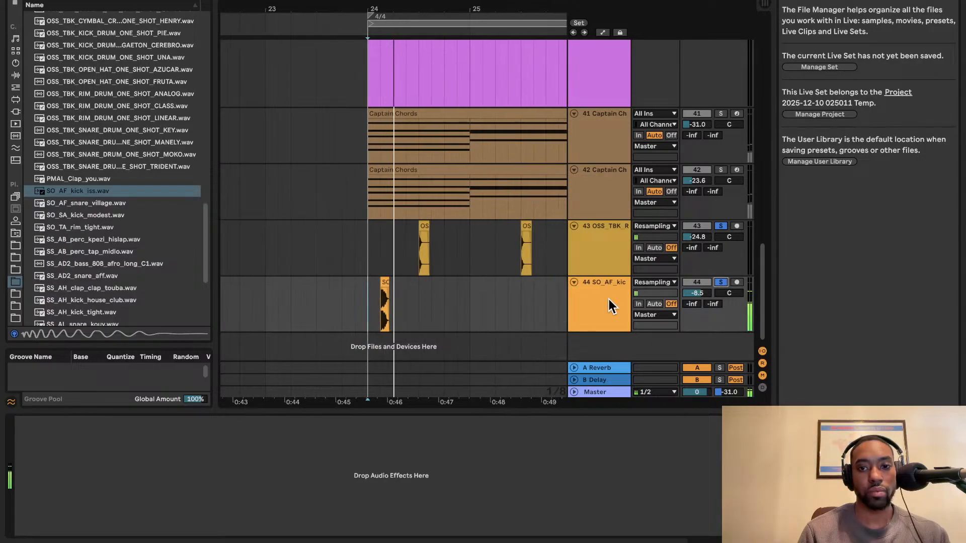
left_click_drag(705, 294, 705, 306)
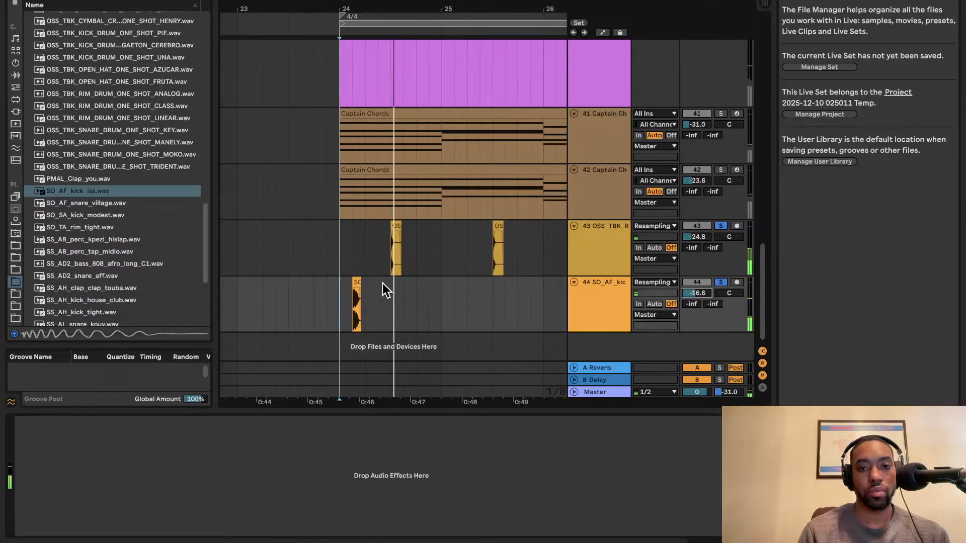
- Try the kick clip on beat 2 of bar 24, move it back an eighth note and play from bar 24
left_click(342, 285)
left_click_drag(340, 282, 356, 282)
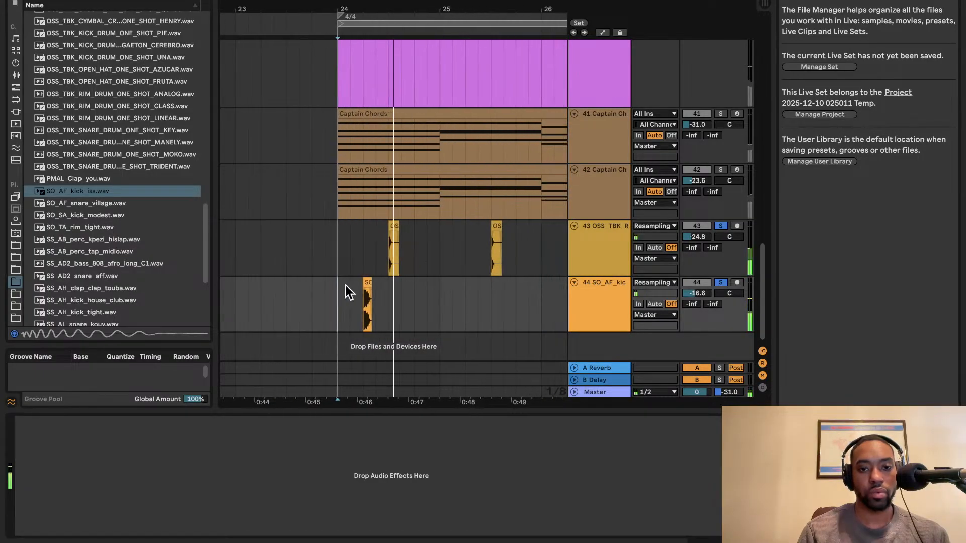
left_click(346, 285)
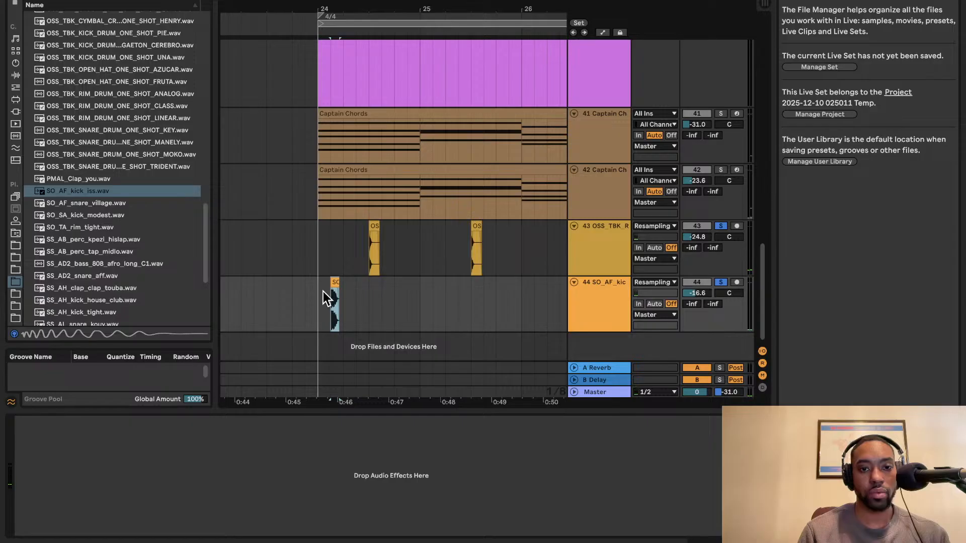
left_click(320, 293)
key("space")
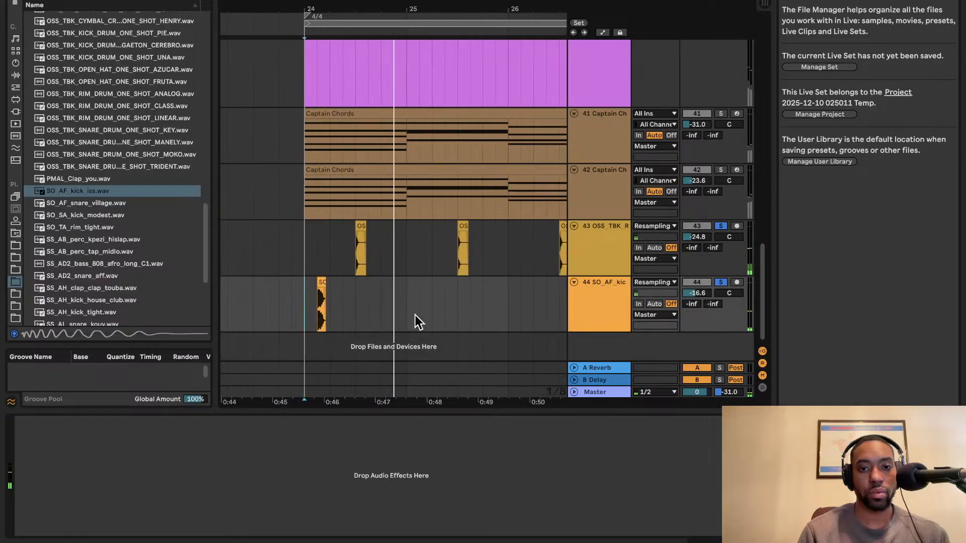
- Add two back-to-back copies of the kick clip on track 44, with the second copy starting at bar 25
key("space")
left_click(296, 282)
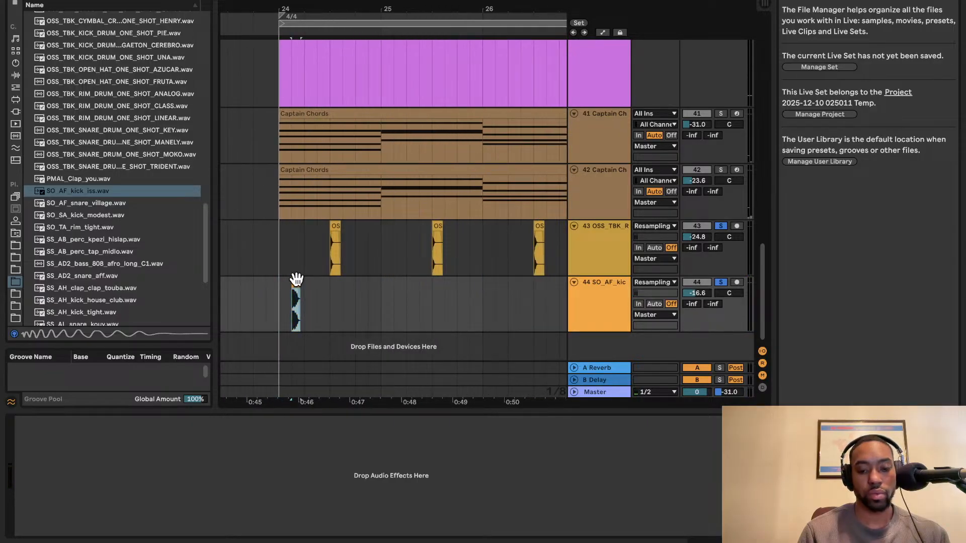
key("ctrl+v")
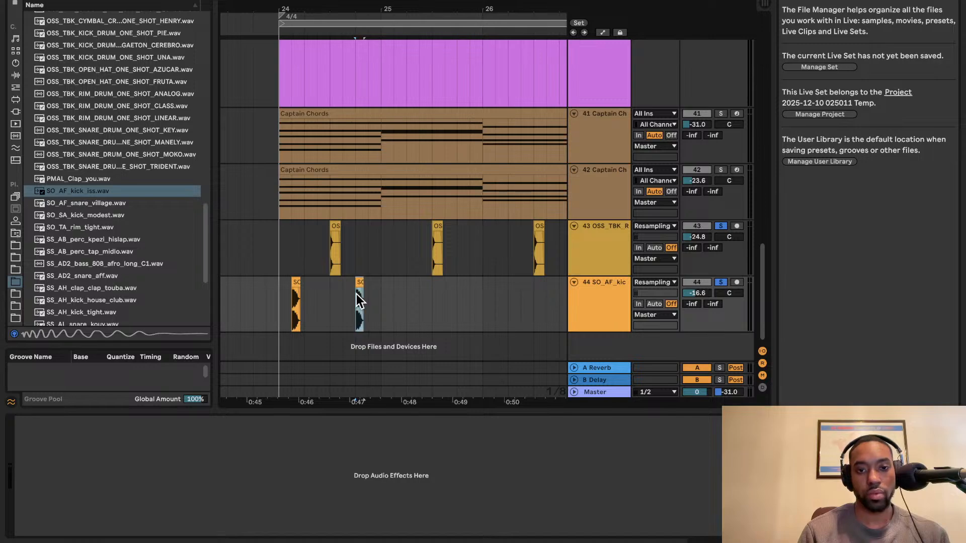
left_click(280, 298)
key("space")
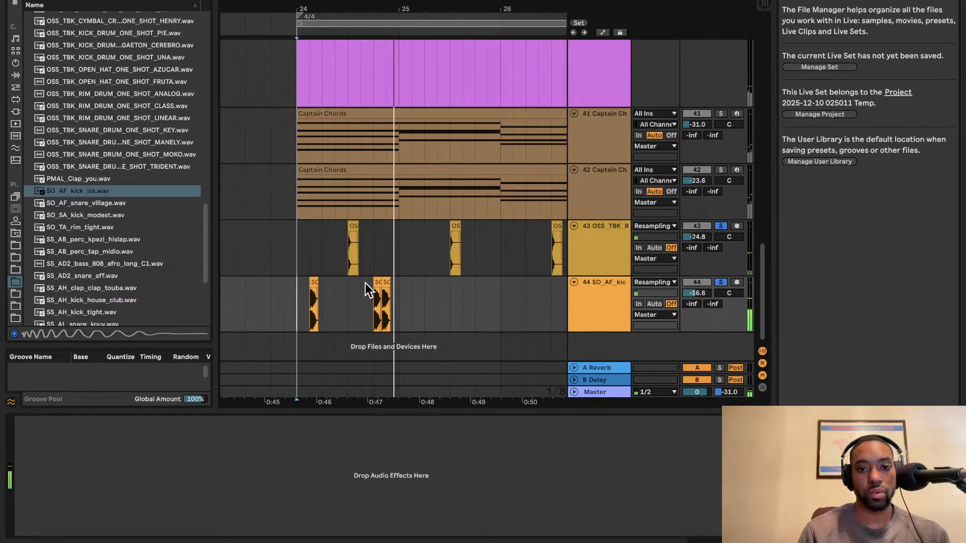
left_click_drag(379, 283, 395, 280)
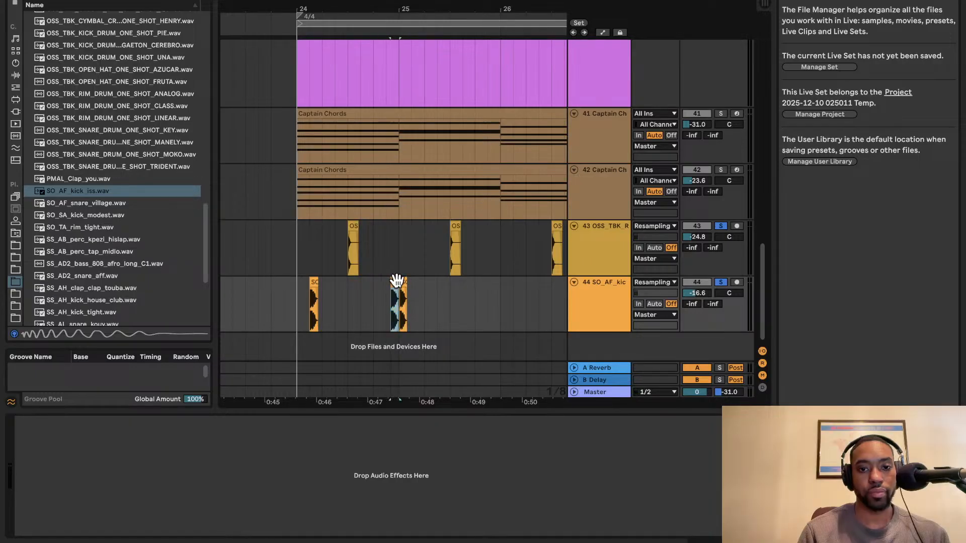
- Move the two adjacent kick copies on track 44 to 25.1.3 and 25.2, comparing playback from bar 24
left_click(308, 307)
key("space")
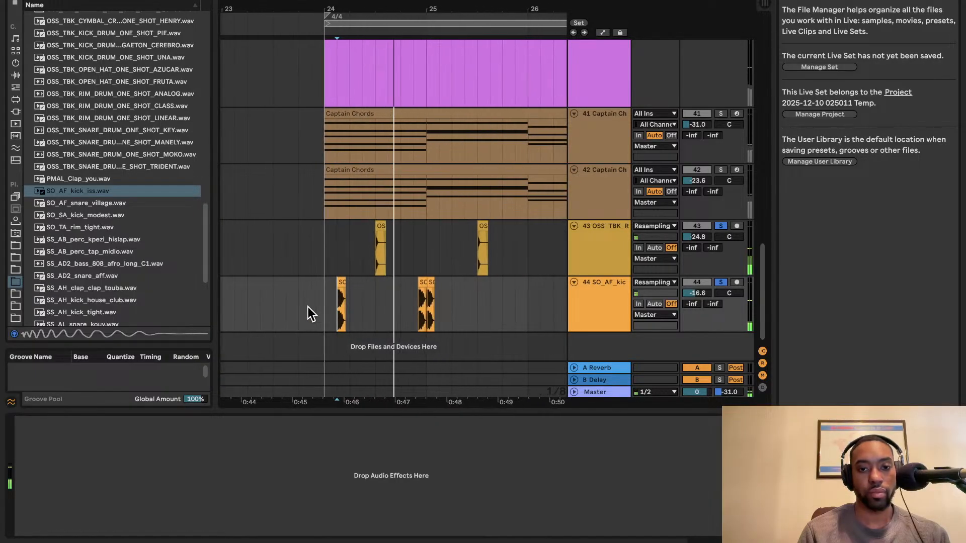
key("space")
left_click(282, 301)
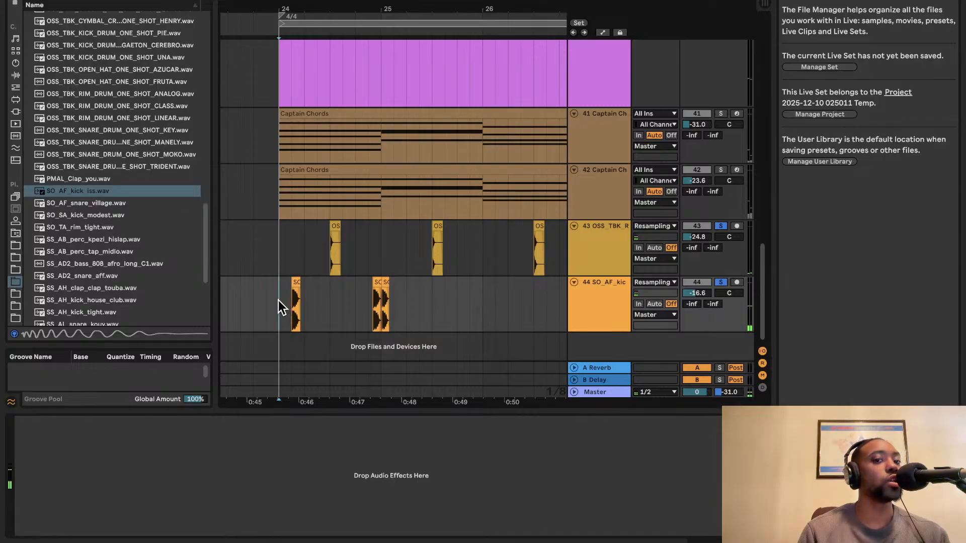
key("space")
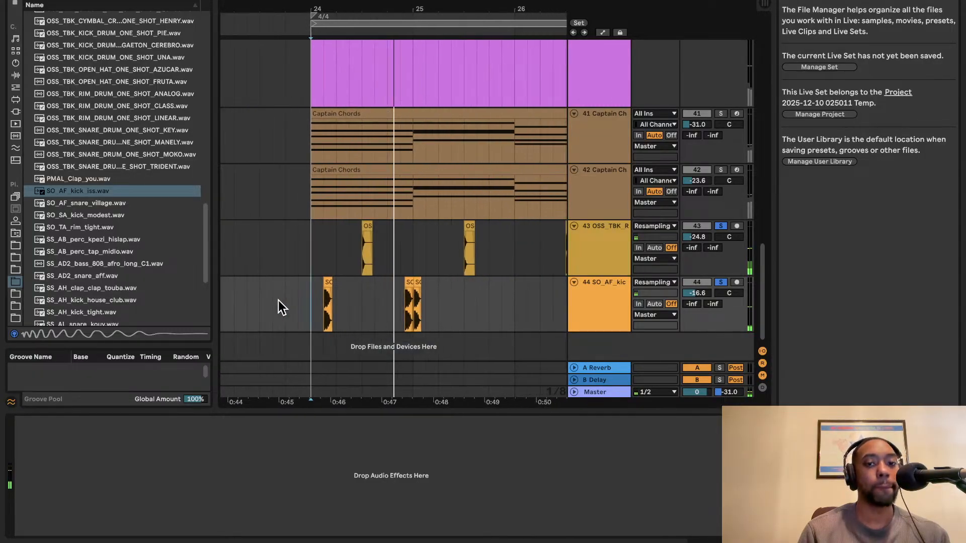
left_click(389, 281)
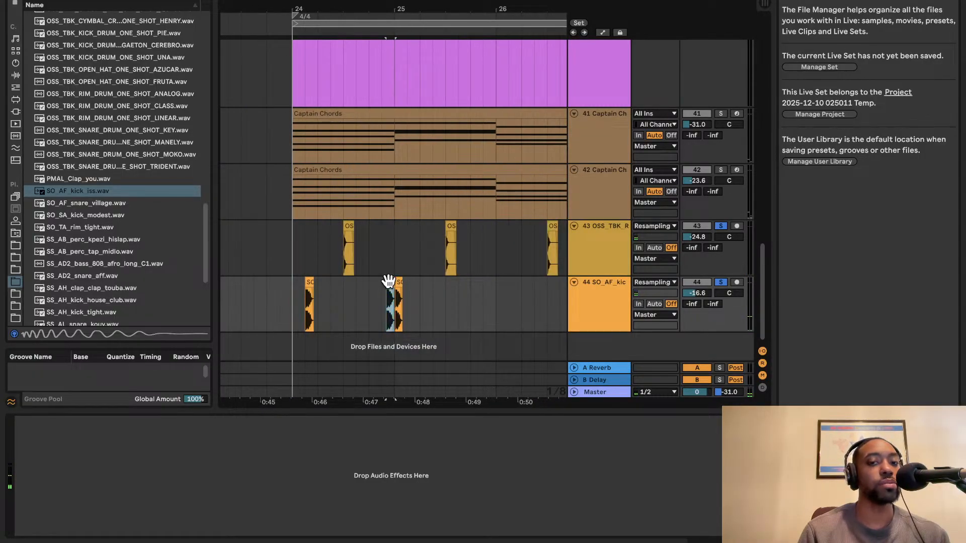
left_click_drag(405, 285, 409, 284)
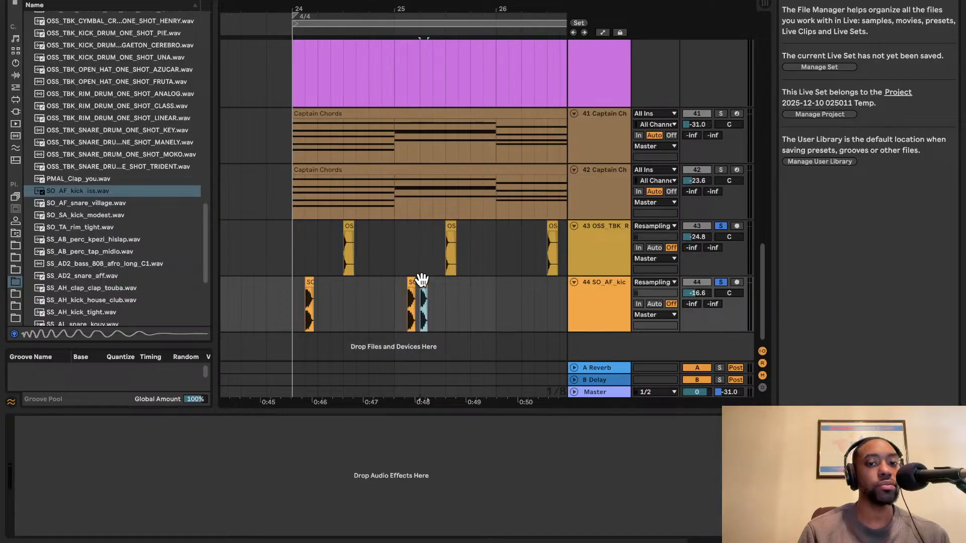
left_click(292, 286)
key("space")
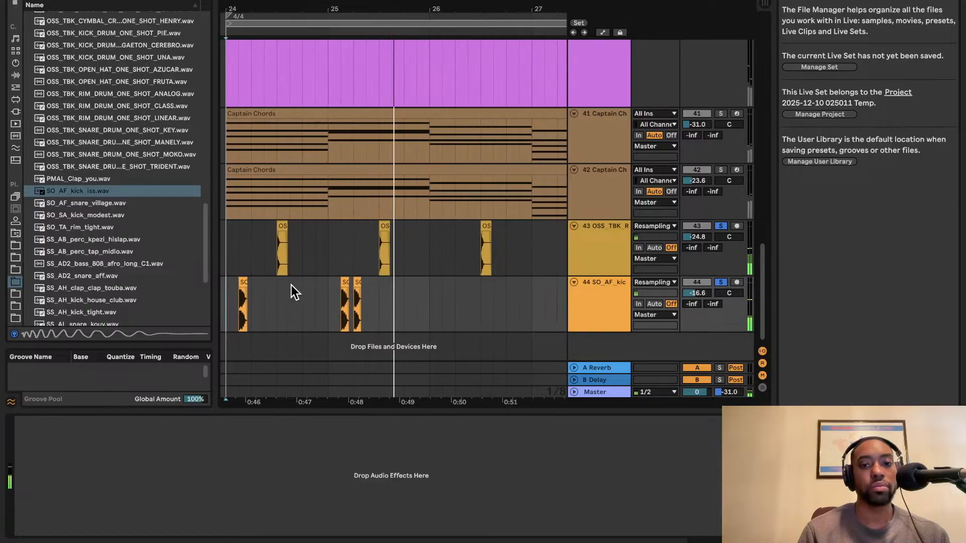
- Examine the spacing of the two kick clips in bar 25 and play the section to check the groove
left_click(335, 288)
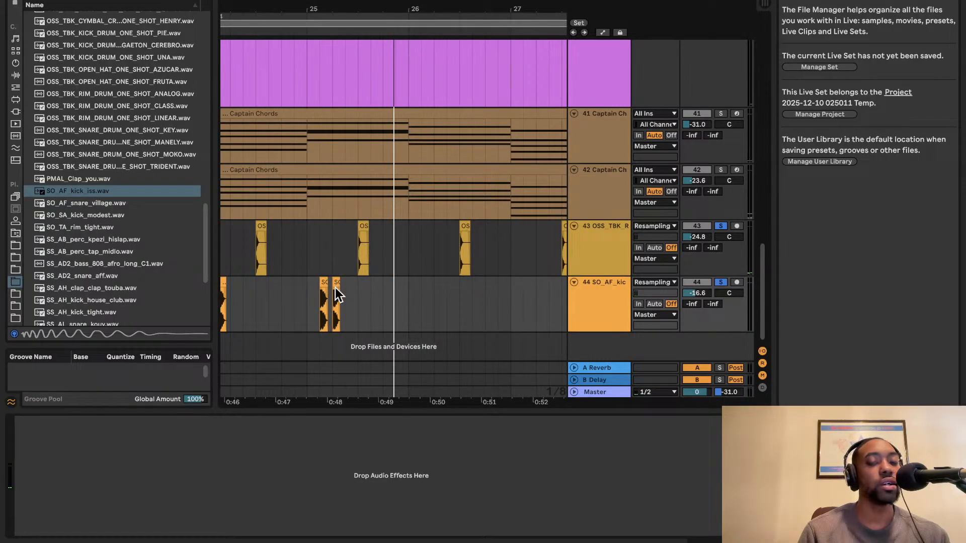
scroll(335, 288, "up", 2)
scroll(341, 282, "up", 2)
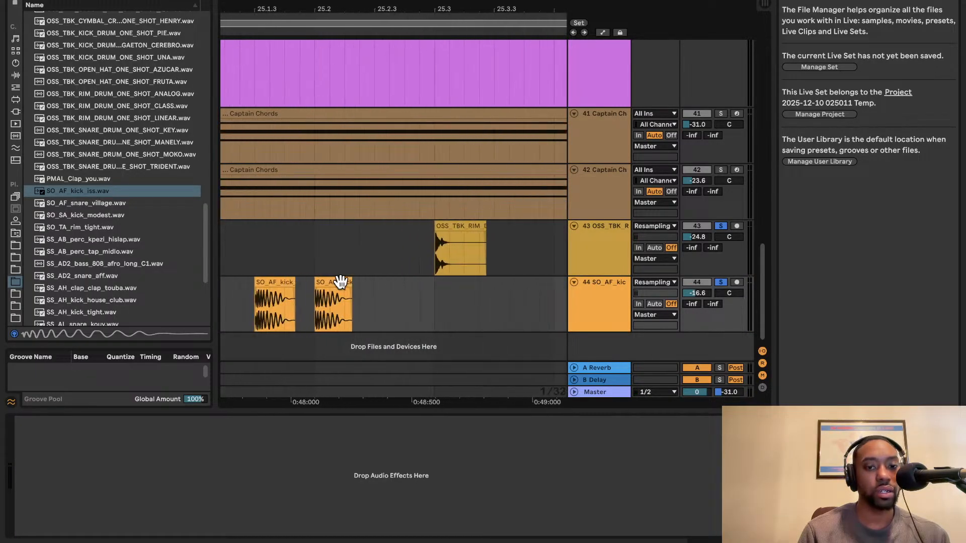
scroll(332, 307, "down", 5)
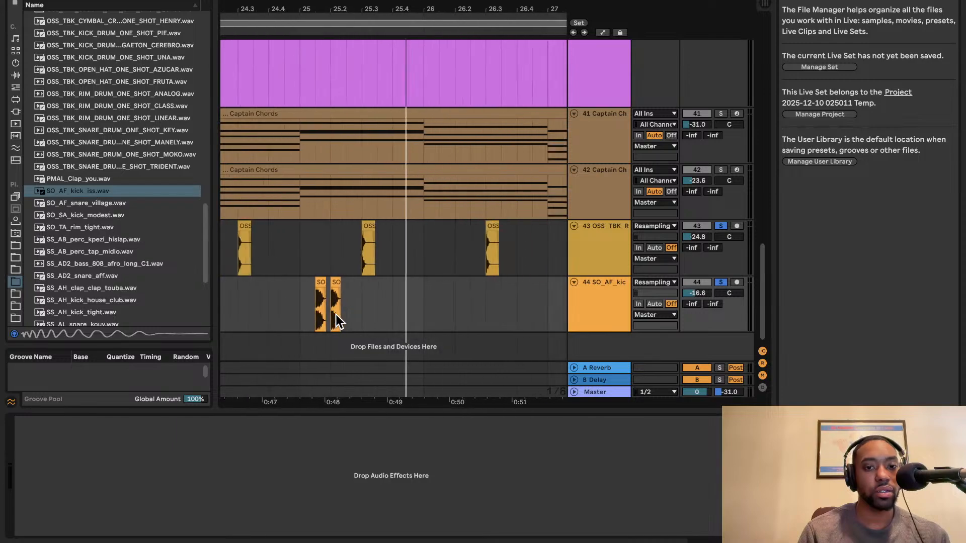
scroll(259, 283, "left", 3)
left_click(289, 293)
key("space")
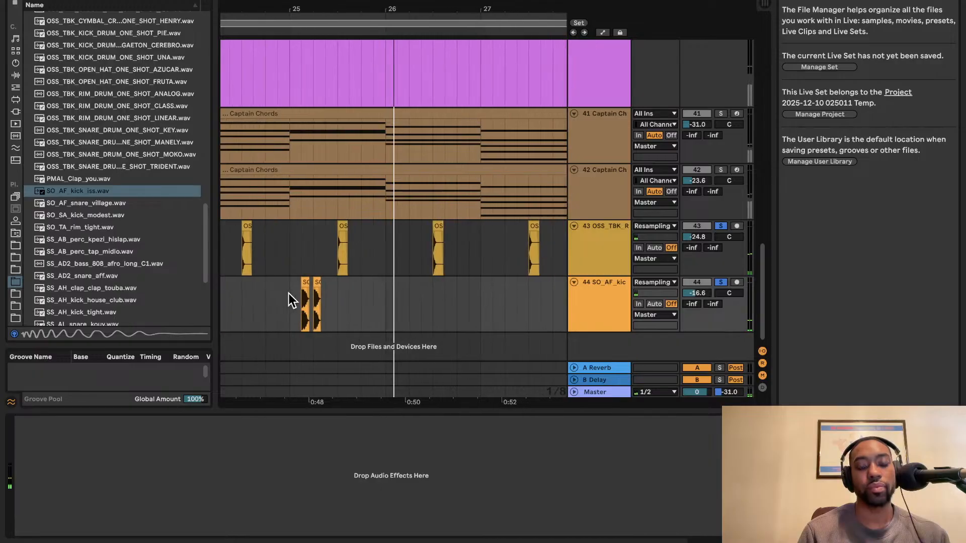
key("space")
- Duplicate bars 24–25 of the rim and kick tracks into bars 26–27 and play the result
left_click_drag(379, 295, 243, 234)
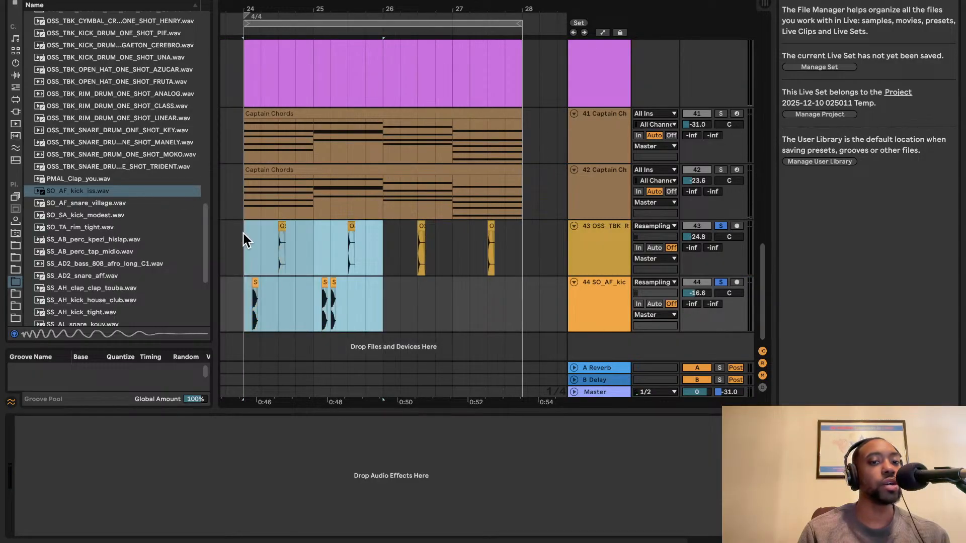
key("ctrl+d")
key("space")
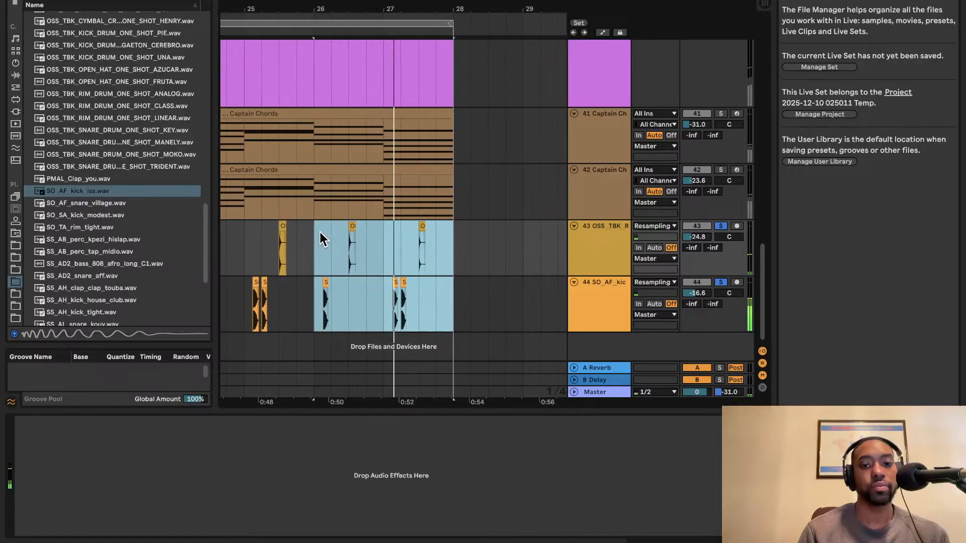
key("space")
- Add an extra kick copy on beat 4 of bar 27 on track 44 and play from bar 24
scroll(371, 273, "up", 4)
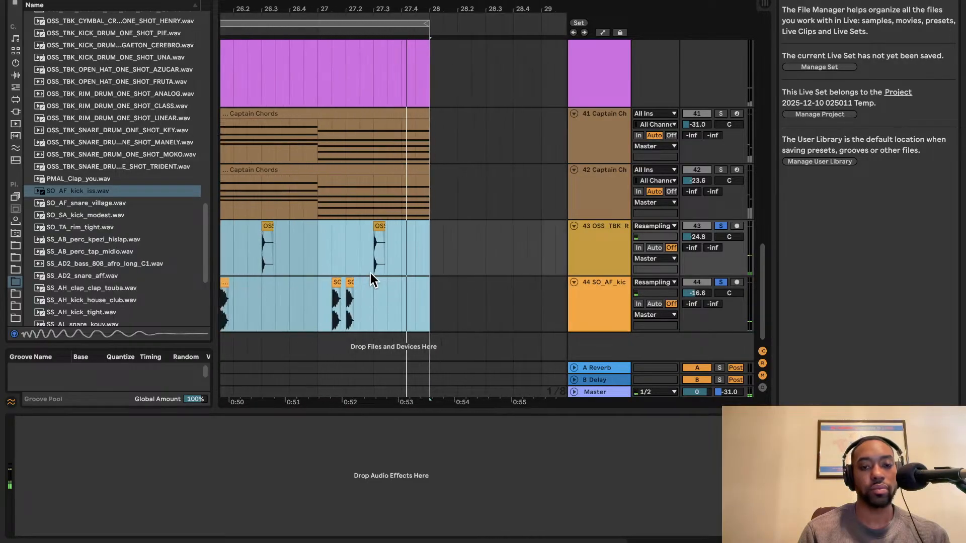
left_click(344, 278)
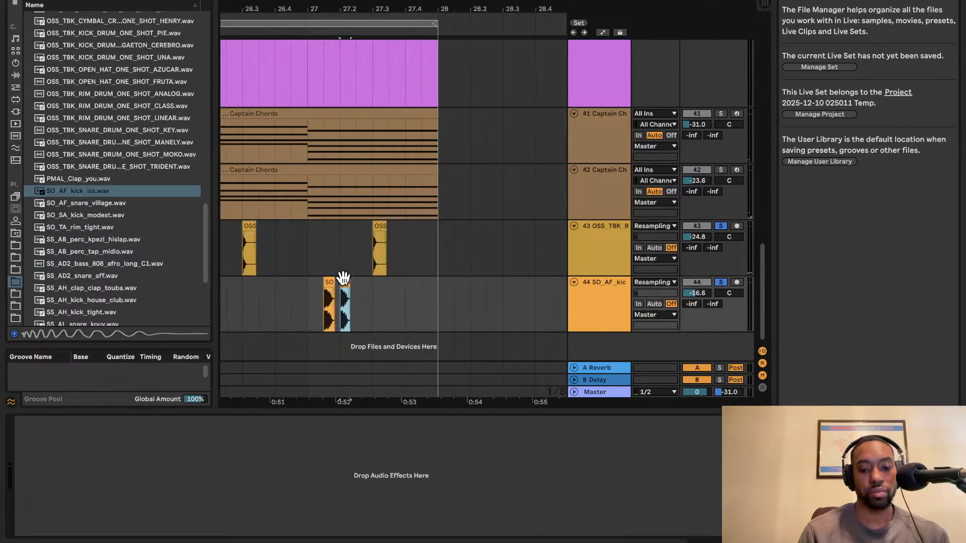
left_click(400, 288)
key("super+v")
left_click(300, 297)
key("space")
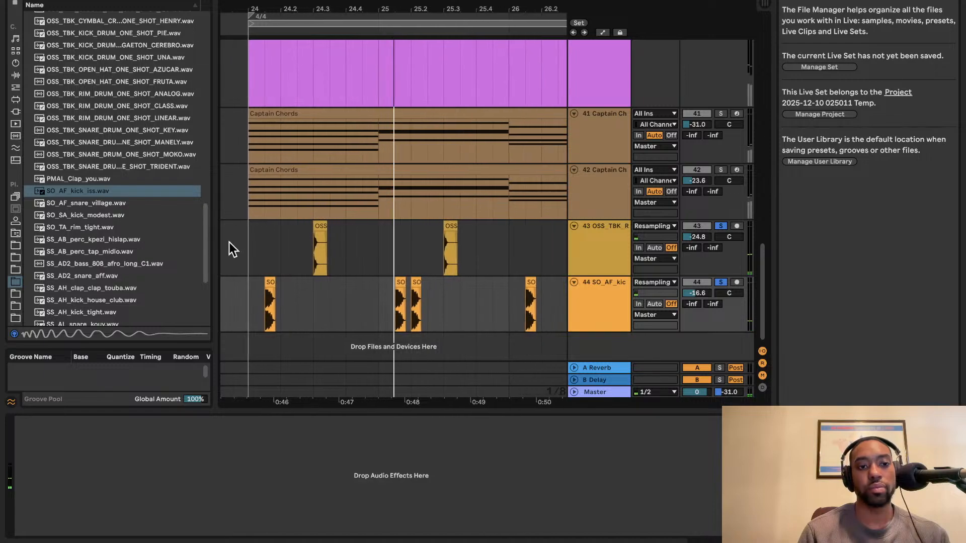
- Audition one-shots during playback, add SS_AB_perc_kpezi_hislap.wav on a new track 45 and place the clip on beat 4 of bar 24
left_click(100, 203)
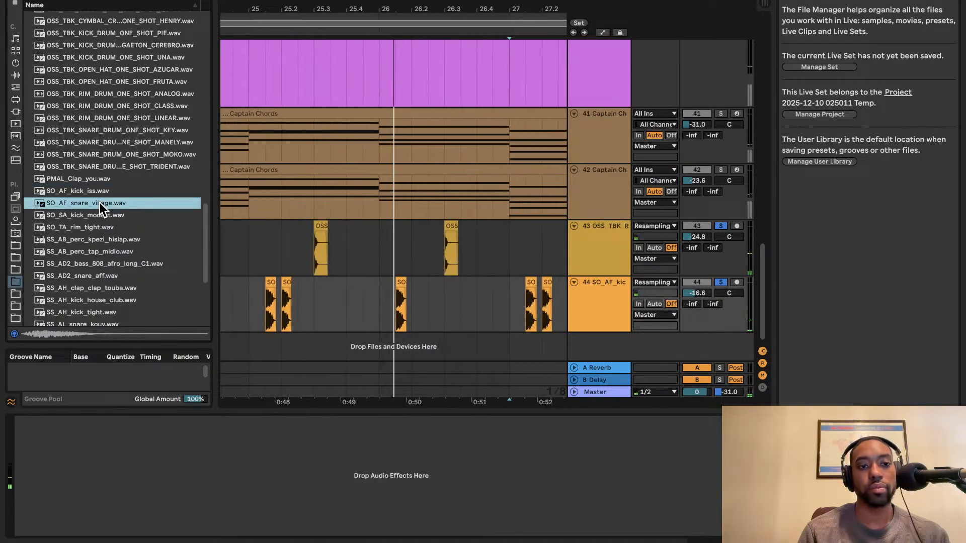
left_click(98, 237)
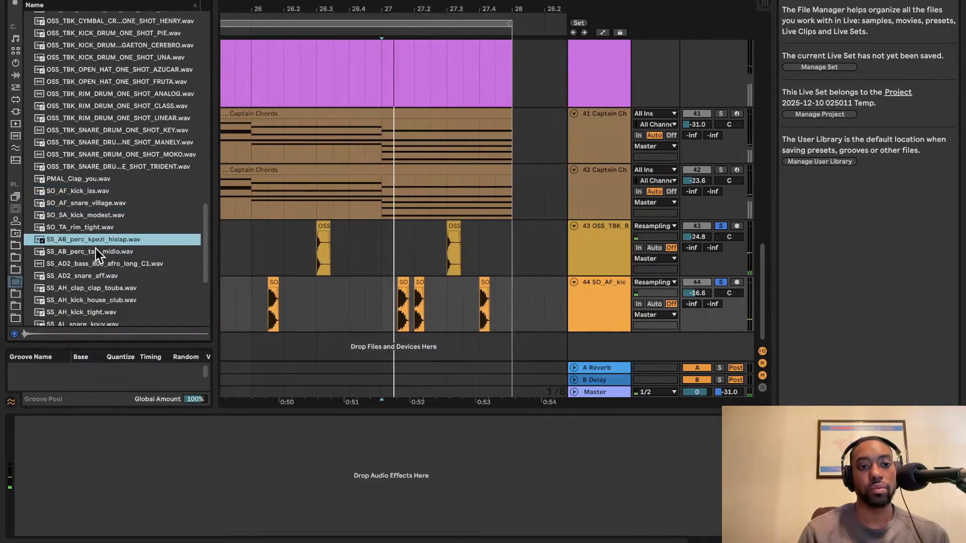
scroll(101, 238, "down", 3)
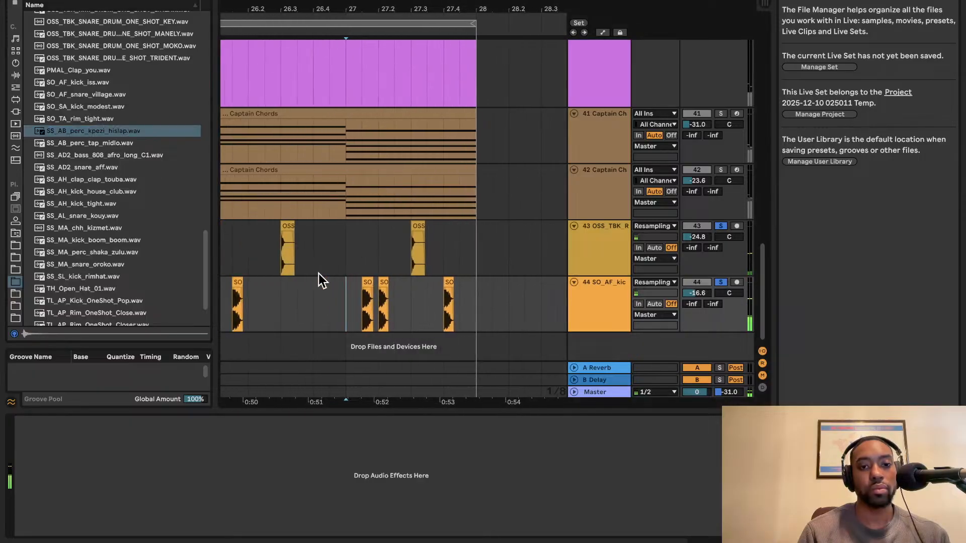
left_click_drag(144, 131, 239, 351)
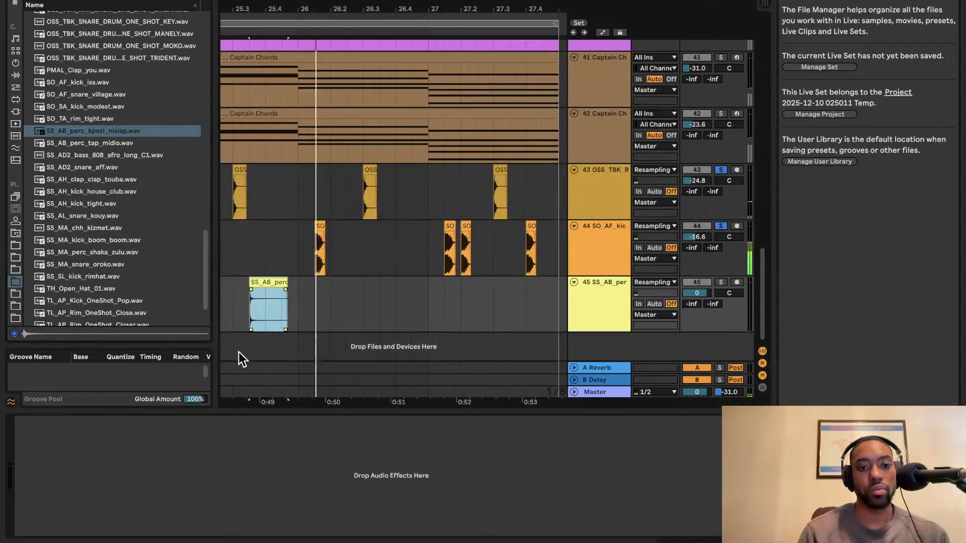
scroll(239, 353, "left", 3)
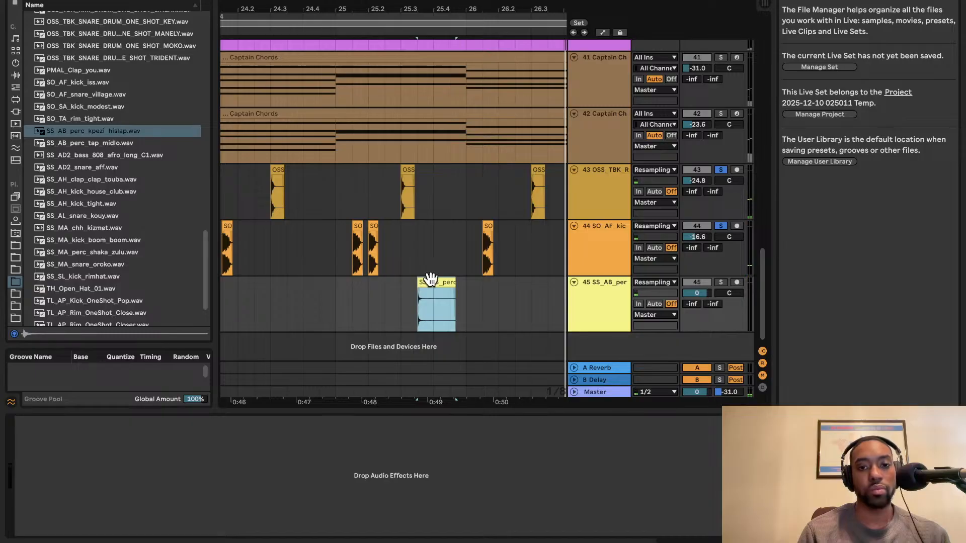
left_click_drag(430, 280, 317, 282)
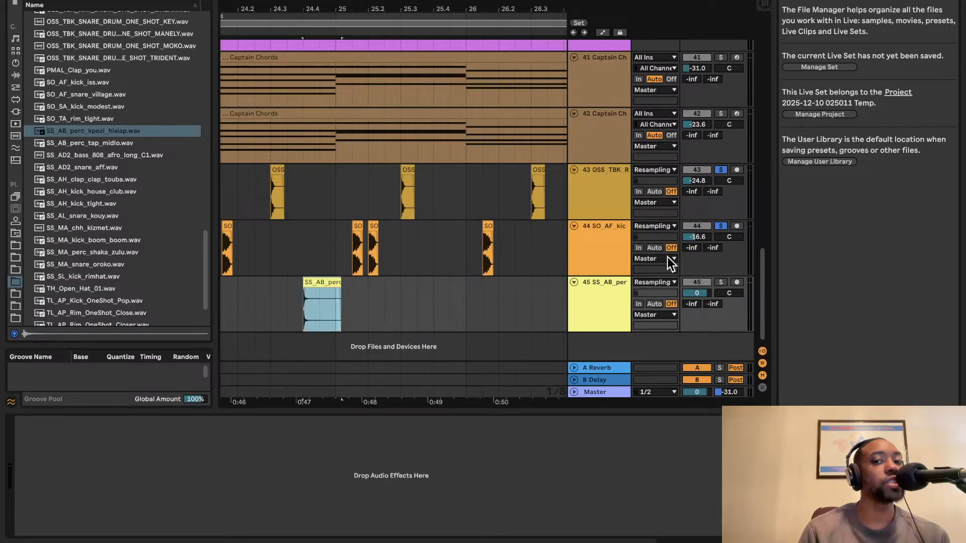
- Solo the percussion track 45 alongside the rim and kick and lower its volume to -28.5 dB
left_click(720, 282)
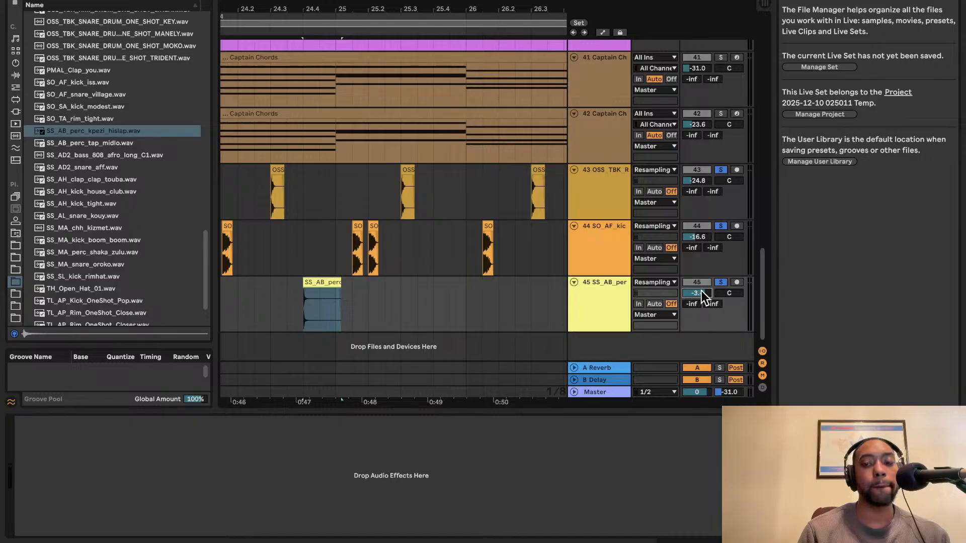
scroll(303, 278, "left", 3)
left_click(391, 280)
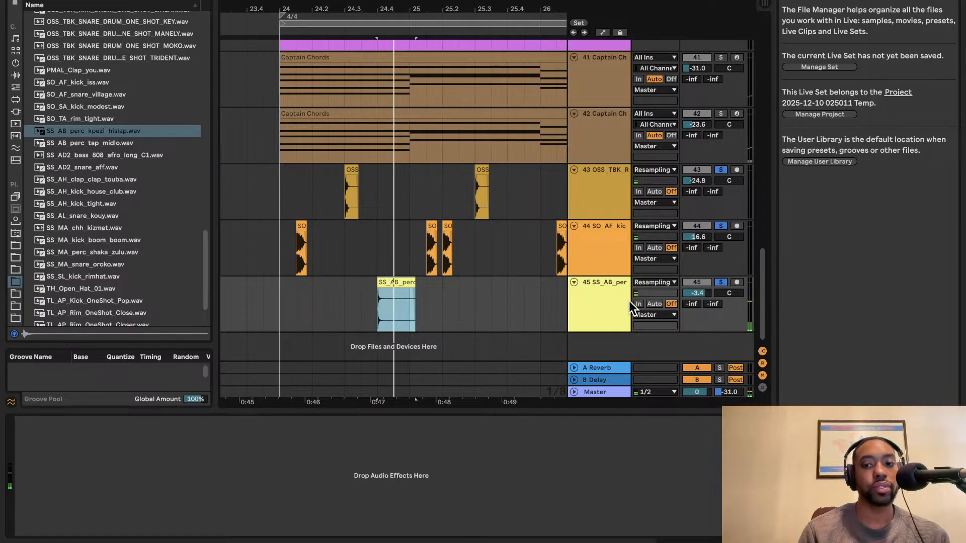
left_click(701, 292)
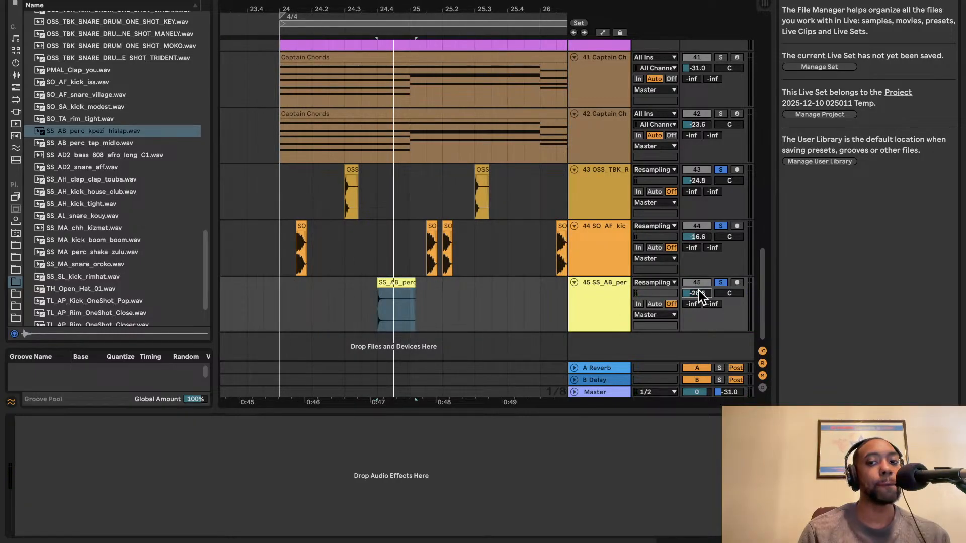
- Move the percussion clip to 24.2.3, shorten it to end at beat 3, and play from bar 24
scroll(553, 284, "right", 2)
left_click_drag(367, 281, 326, 283)
scroll(261, 311, "left", 4)
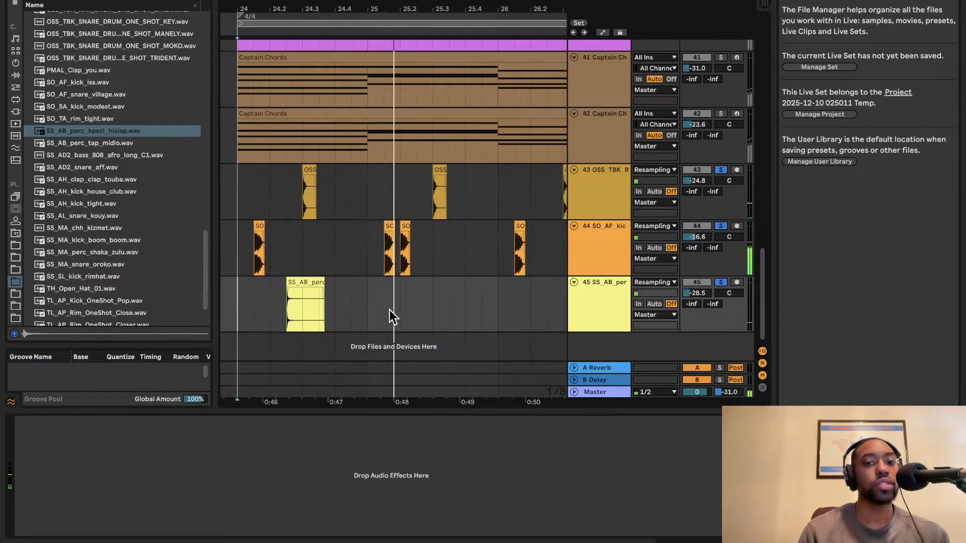
left_click_drag(323, 278, 298, 279)
key("space")
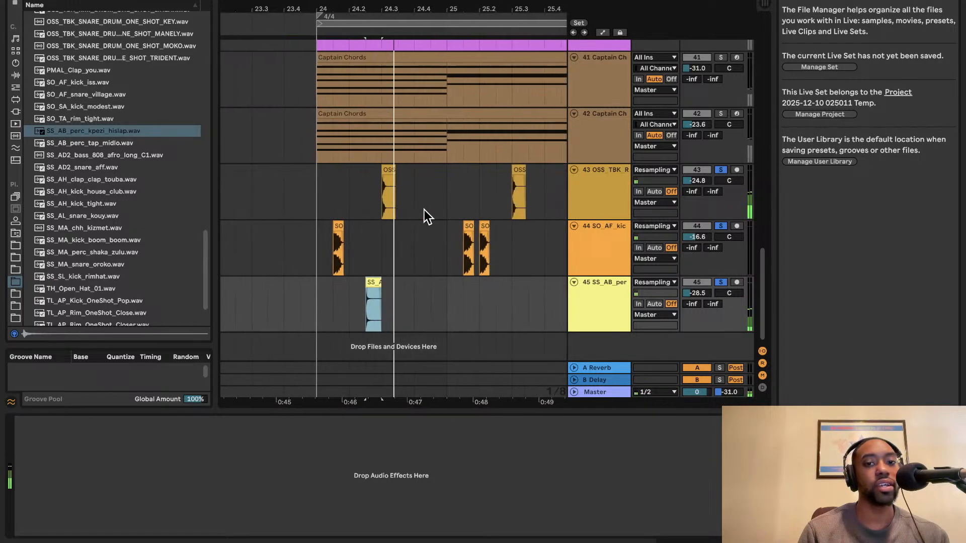
left_click(298, 304)
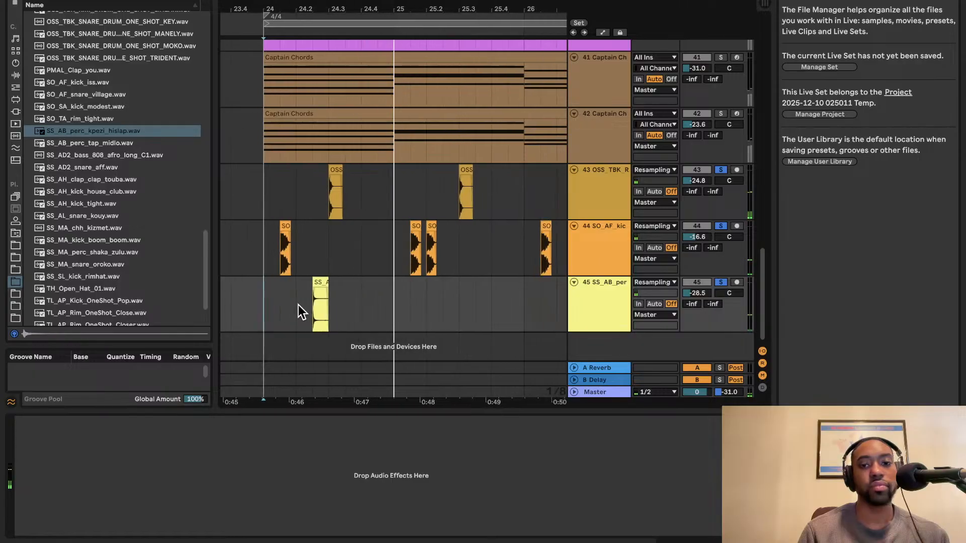
- Copy the percussion clip to 25.2.3, duplicate bar 25 of track 45 into bars 26 and 27, and play from bar 24
left_click(258, 280)
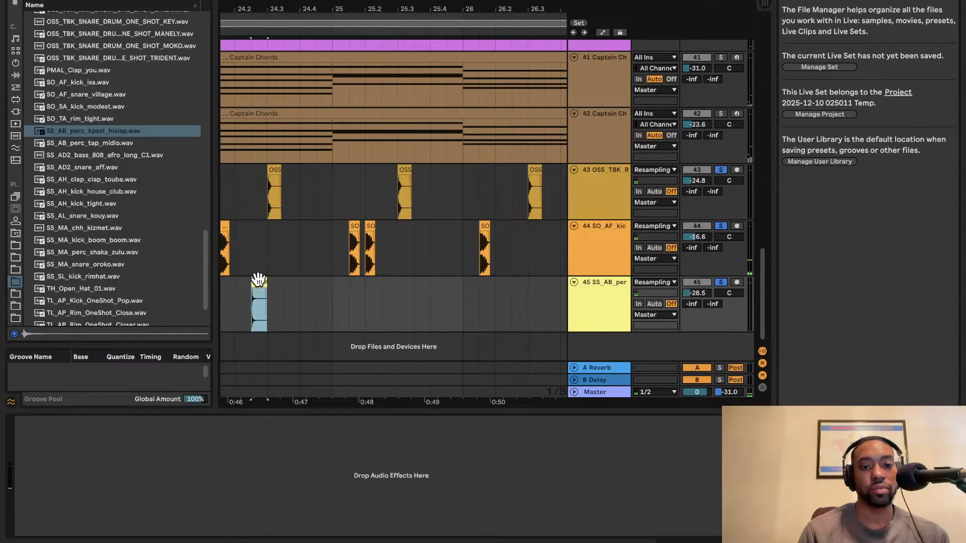
key("ctrl+v")
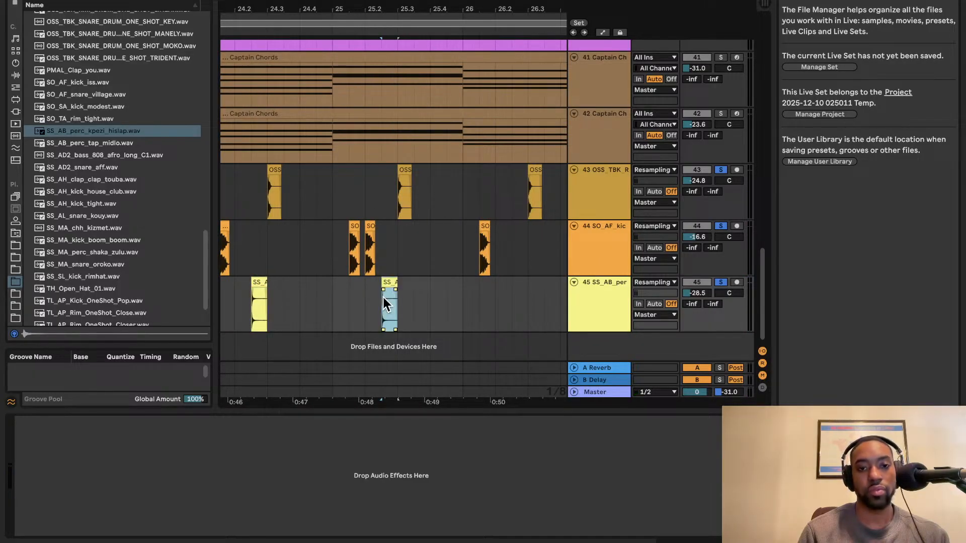
scroll(441, 297, "down", 3)
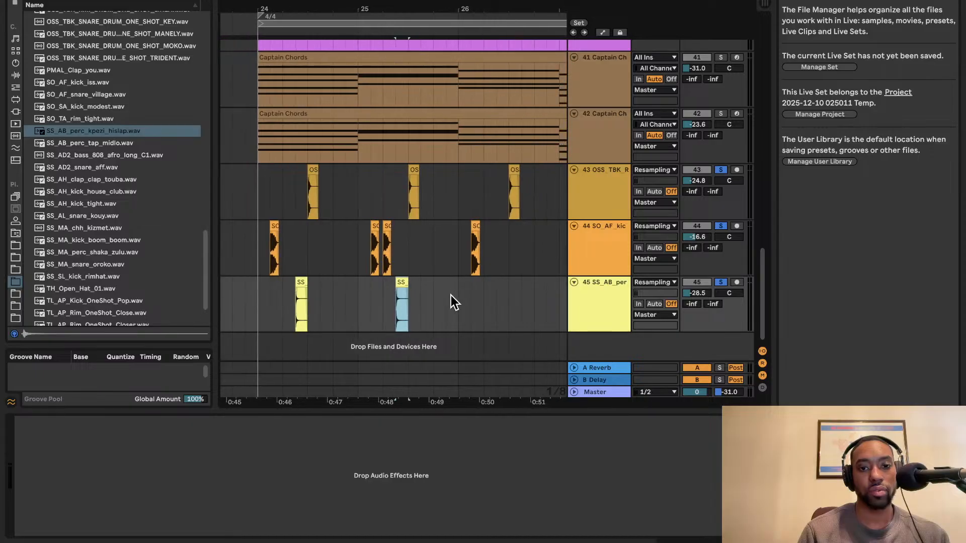
left_click_drag(455, 296, 385, 291)
key("ctrl+d")
key("ctrl+d")
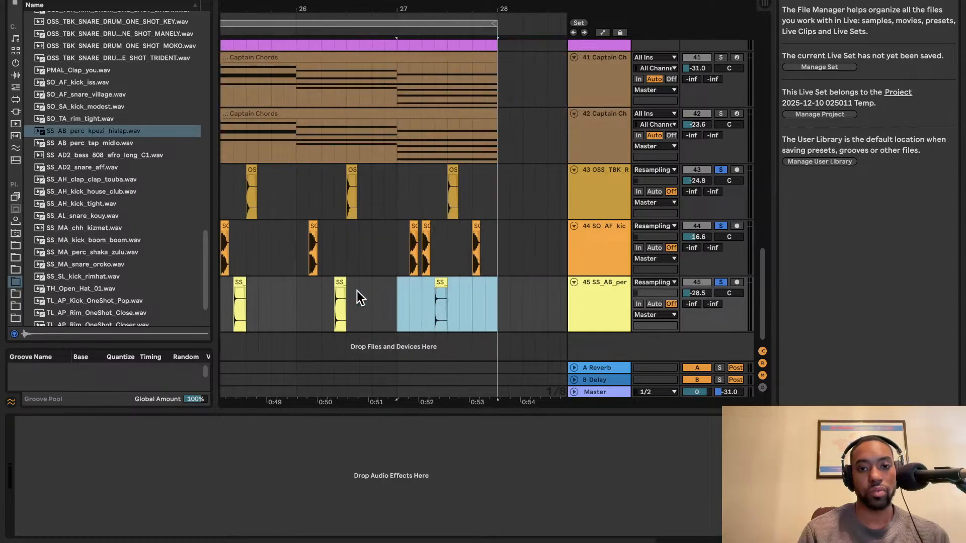
scroll(358, 290, "left", 4)
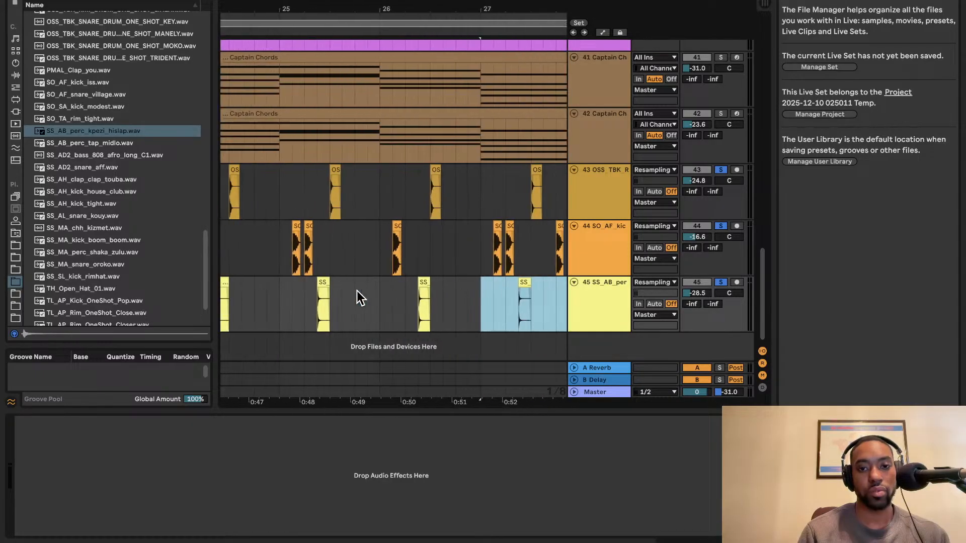
left_click(279, 302)
key("space")
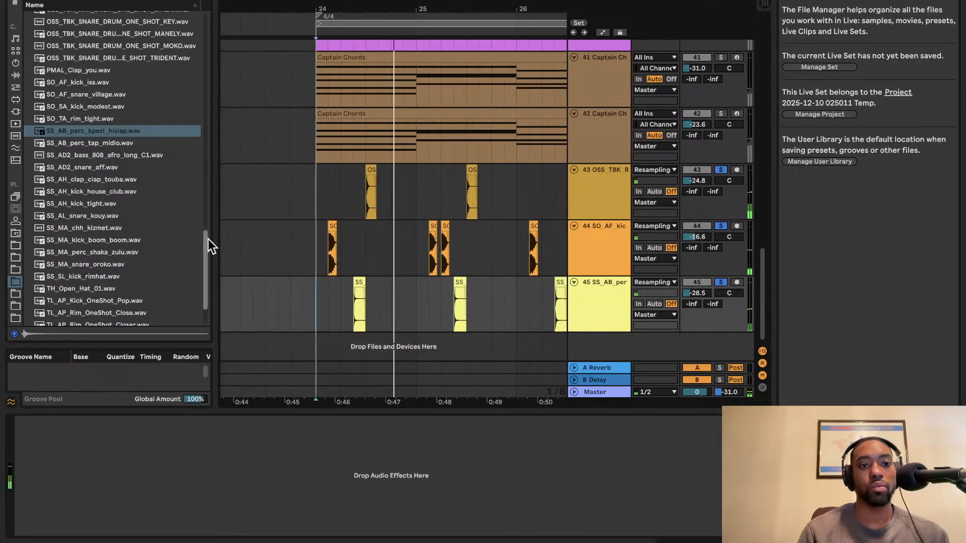
- Audition kick, snare, clap and rim one-shots, then place TL_AP_Rim_OneShot_Closer.wav on a new track 46 at 24.3.3
left_click(90, 167)
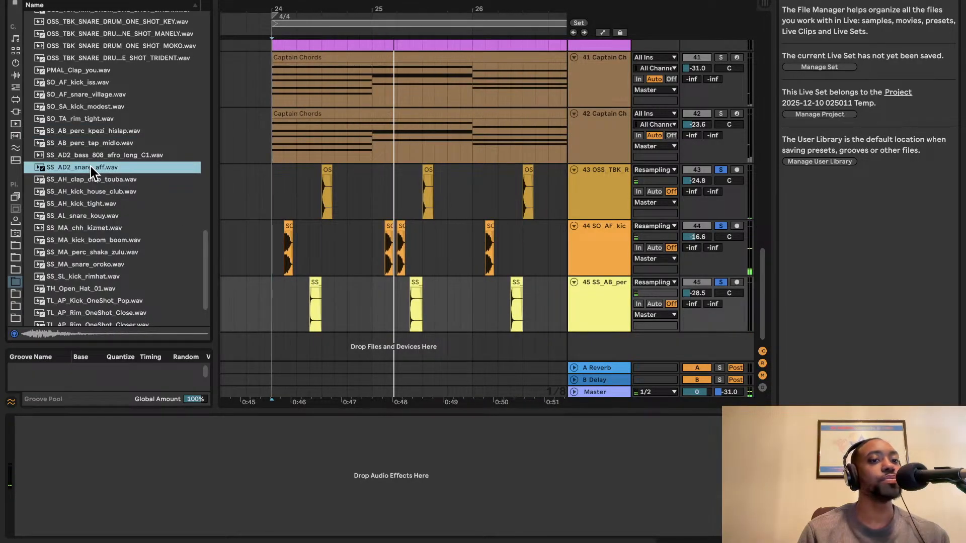
left_click(87, 204)
left_click(107, 179)
left_click(108, 204)
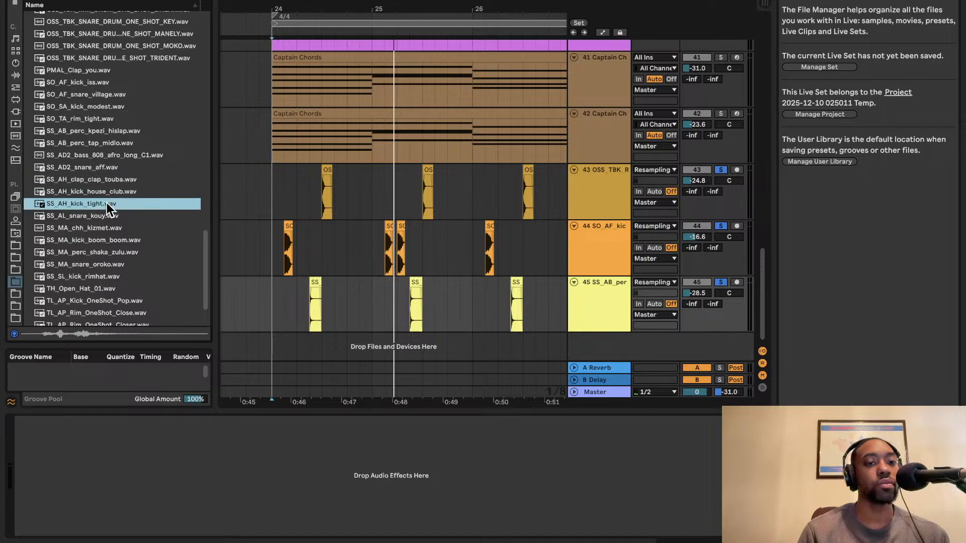
scroll(117, 192, "down", 3)
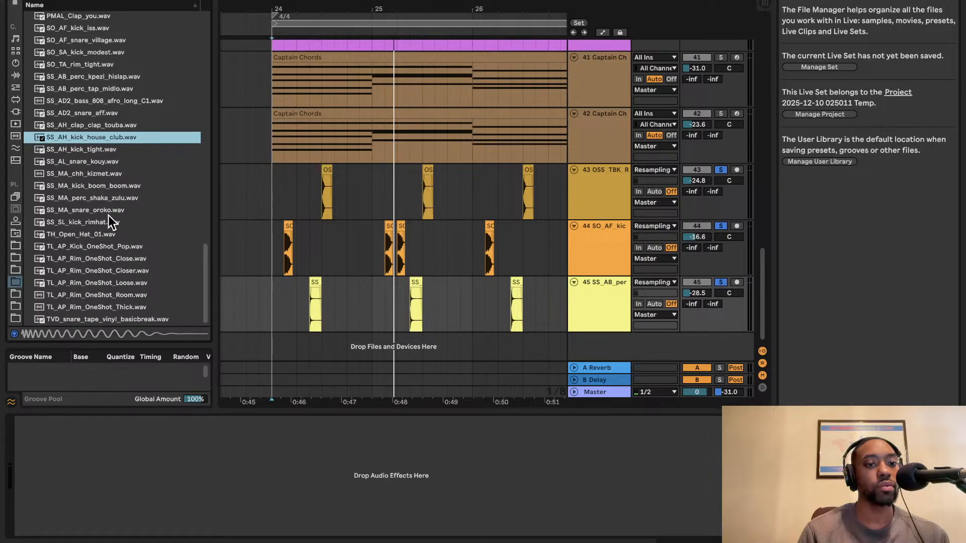
left_click(106, 217)
left_click(115, 211)
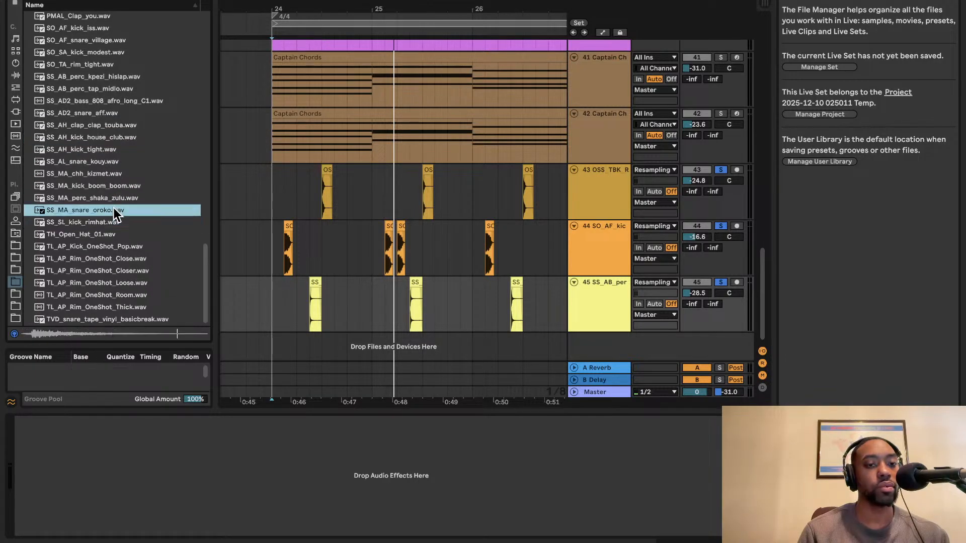
left_click(98, 244)
left_click(92, 268)
left_click_drag(92, 270, 358, 352)
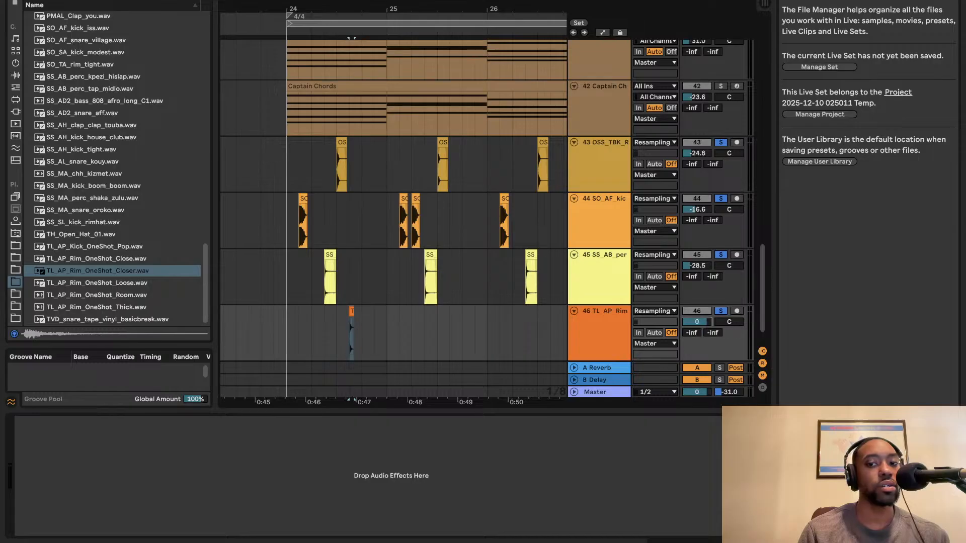
- Lower the volume of rim track 46 to -30.0 dB while playing the section
left_click_drag(699, 323, 699, 326)
scroll(699, 323, "up", 1)
key("space")
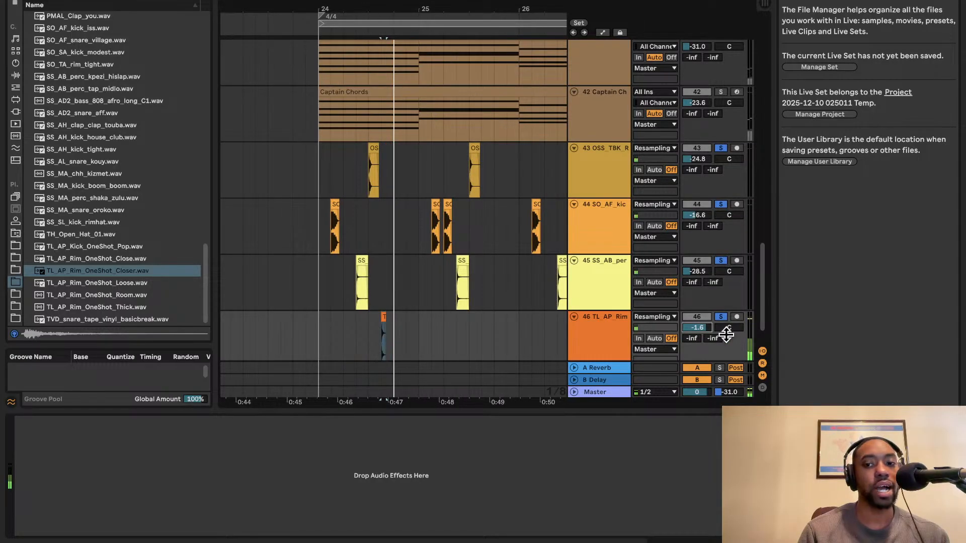
left_click_drag(699, 327, 705, 325)
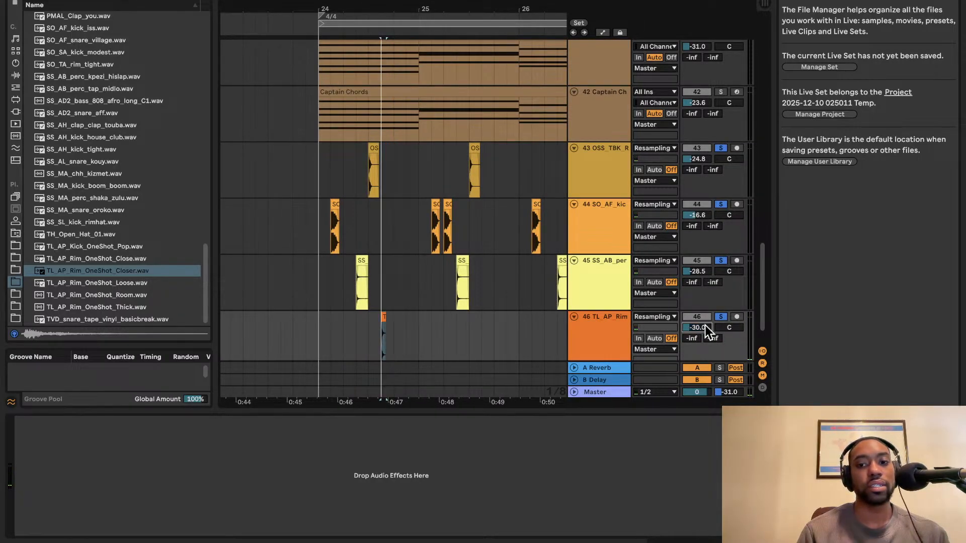
- Move the rim clip on track 46 to beat 2 of bar 24 and play the section
left_click(305, 330)
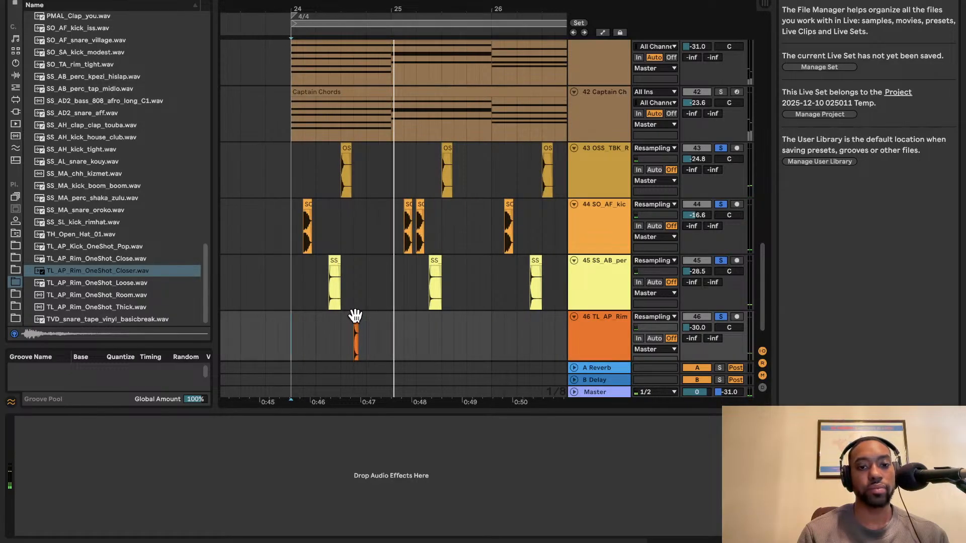
left_click_drag(356, 316, 317, 327)
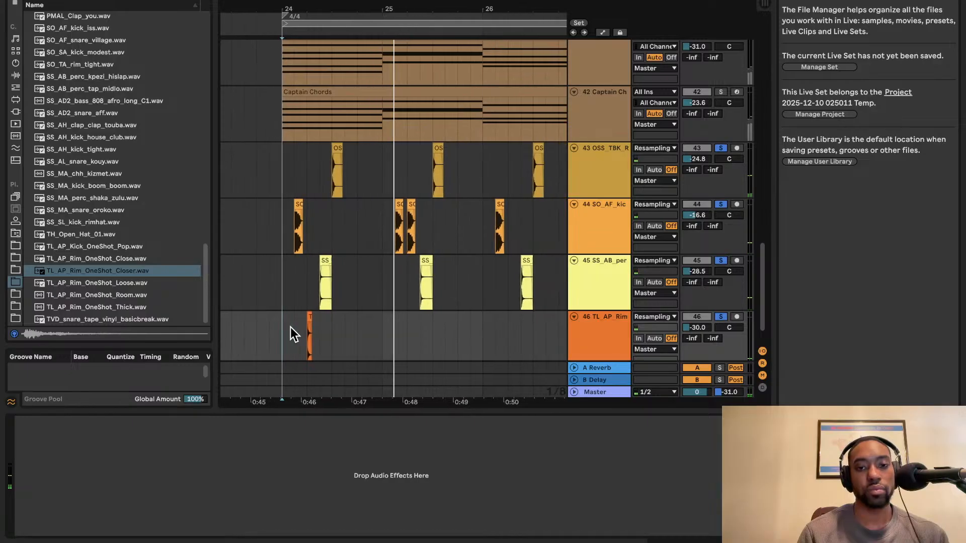
key("space")
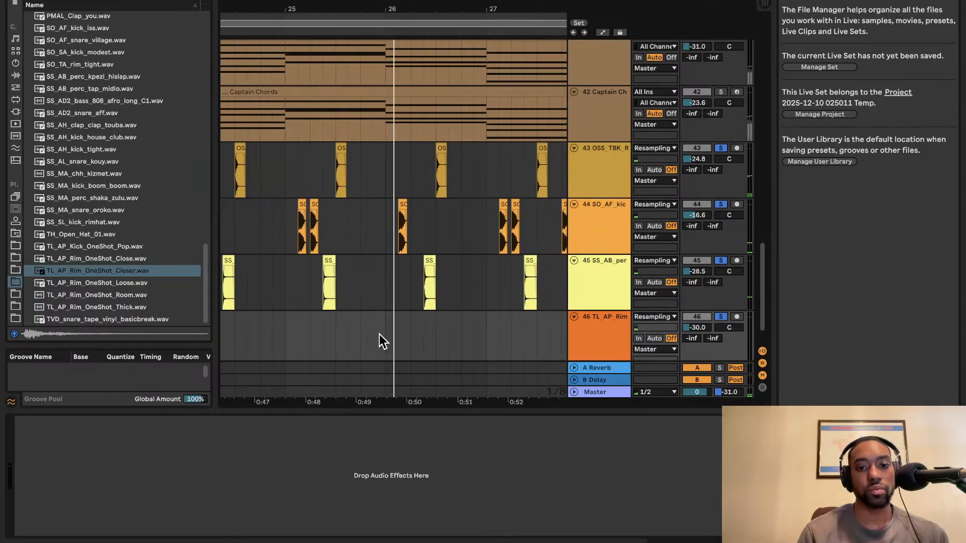
scroll(351, 340, "left", 3)
key("space")
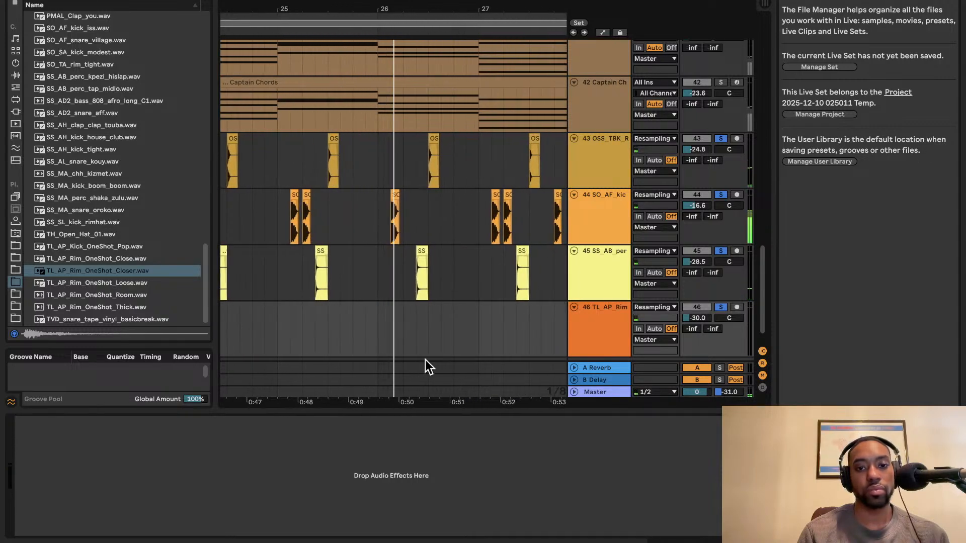
- Copy the rim clip on track 46 to beat 2 of bar 26
scroll(423, 323, "down", 2)
scroll(250, 296, "left", 2)
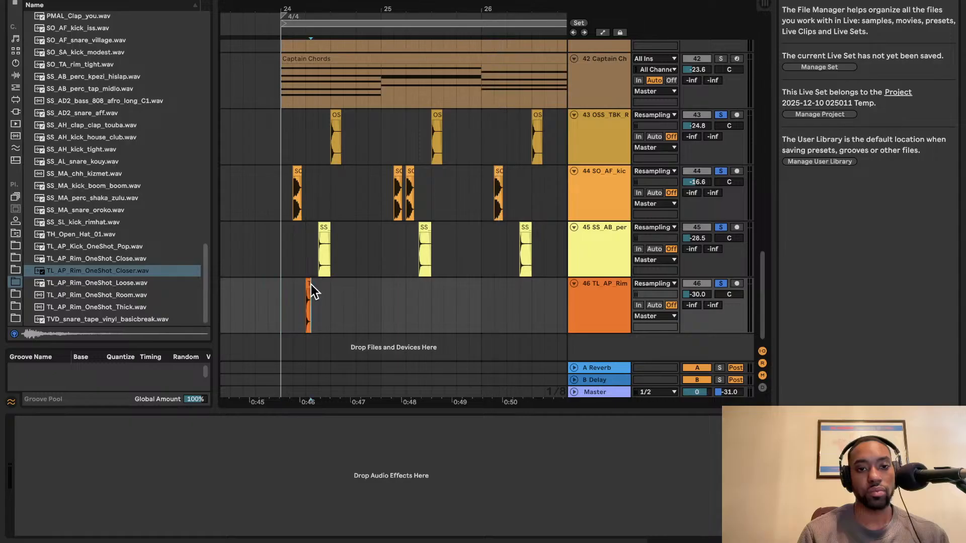
left_click(308, 285)
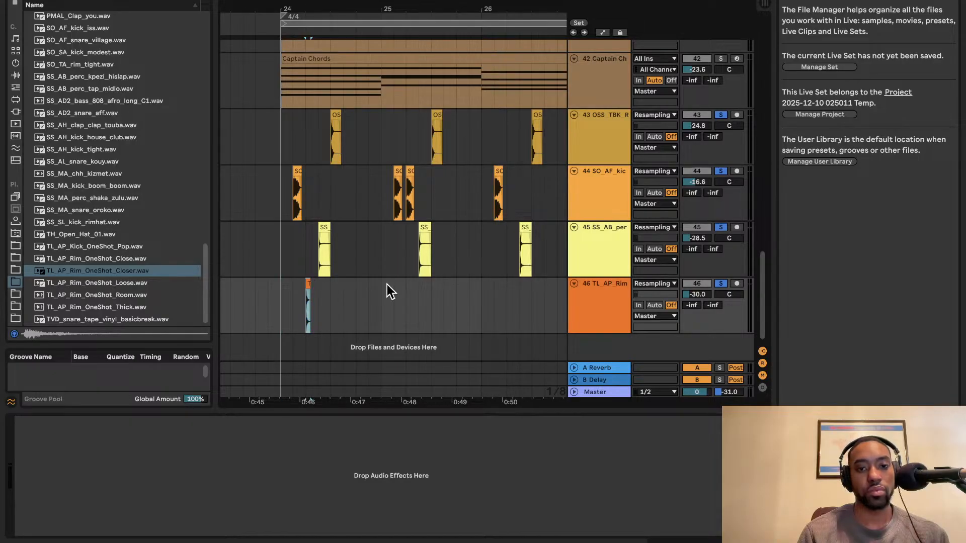
key("super+v")
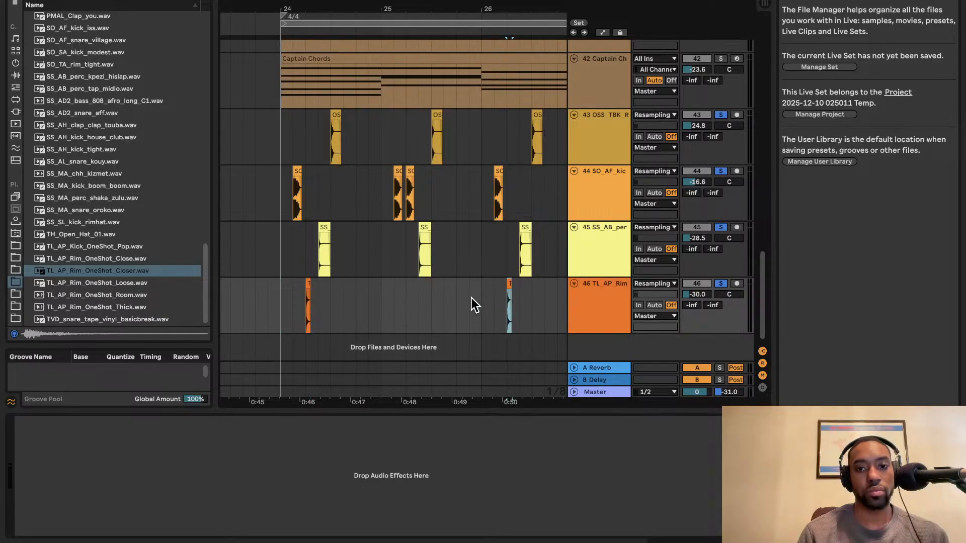
- Play the loop and set the metronome rhythm to 1/16
left_click(426, 304)
key("space")
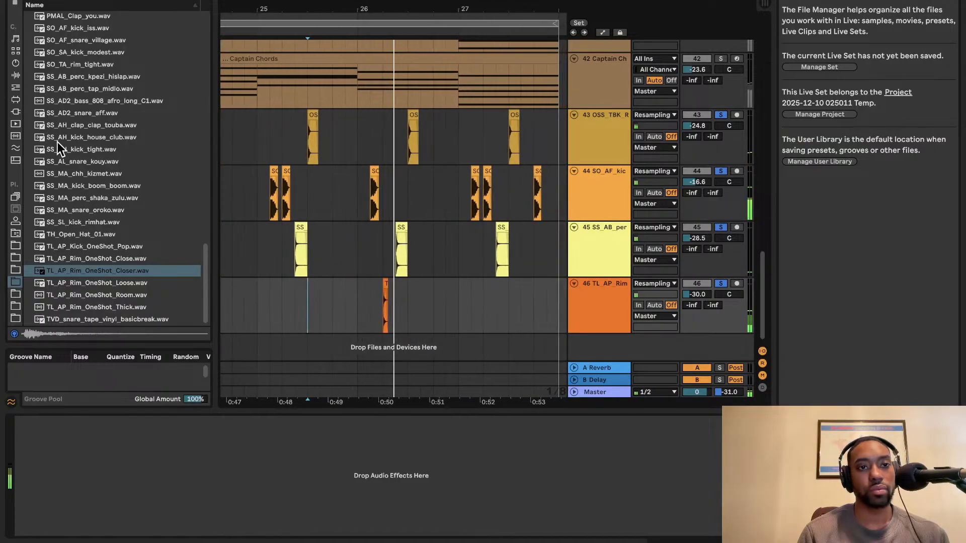
left_click(162, 0)
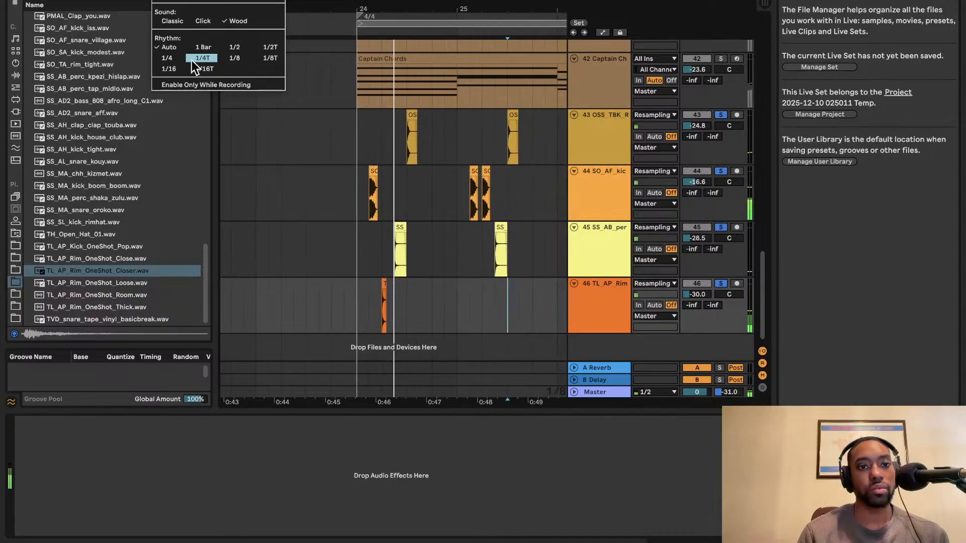
left_click(178, 68)
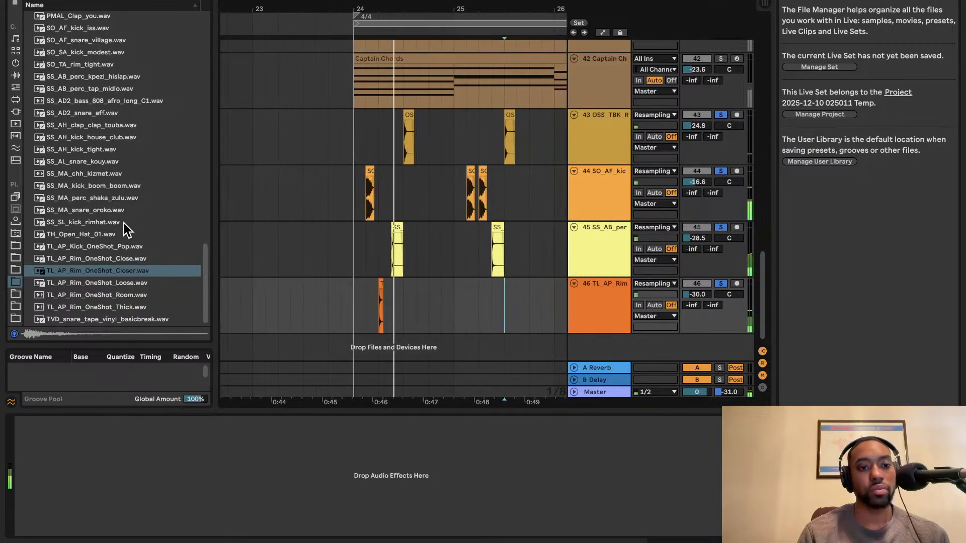
- Place TVD_snare_tape_vinyl_basicbreak.wav on a new track 47 at beat 3 of bar 24 and solo the track
left_click(111, 320)
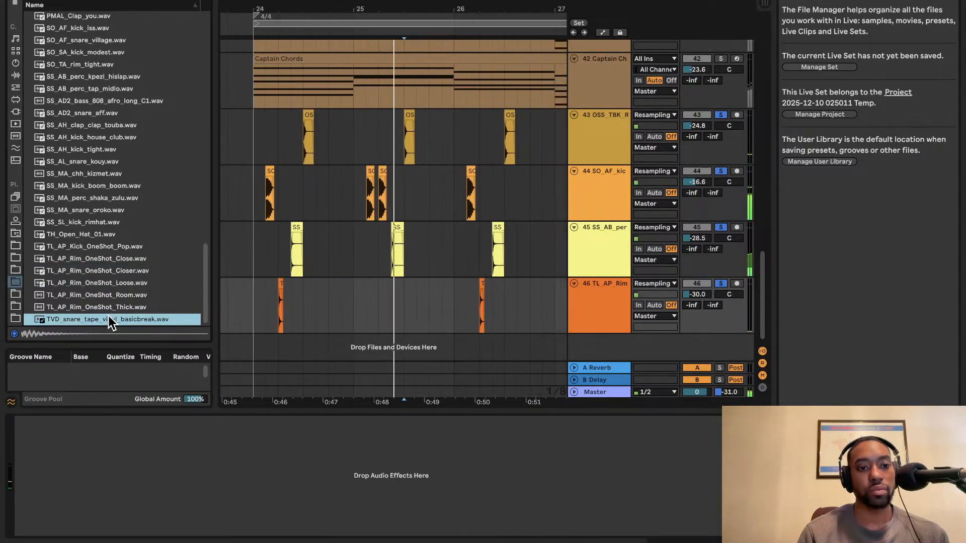
left_click_drag(162, 323, 270, 349)
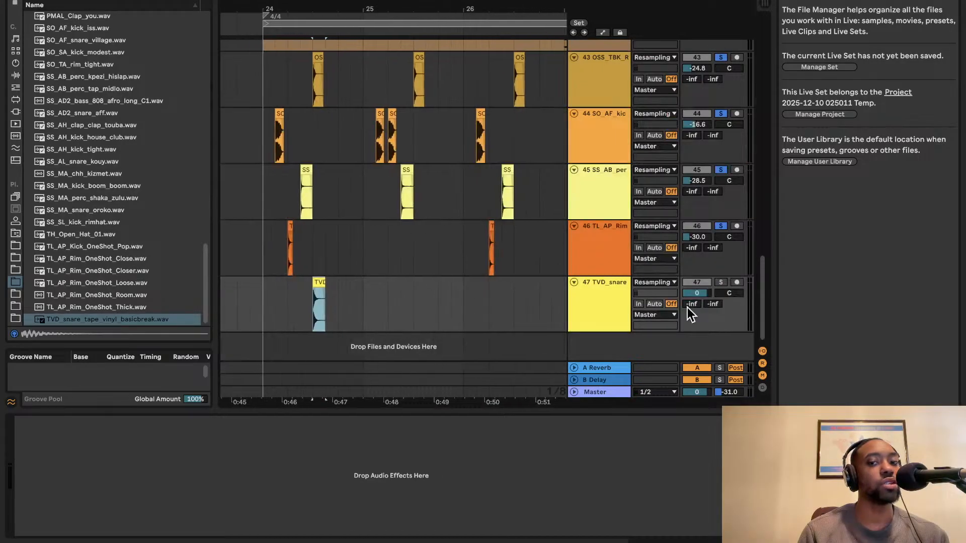
left_click(723, 284)
scroll(305, 262, "up", 3)
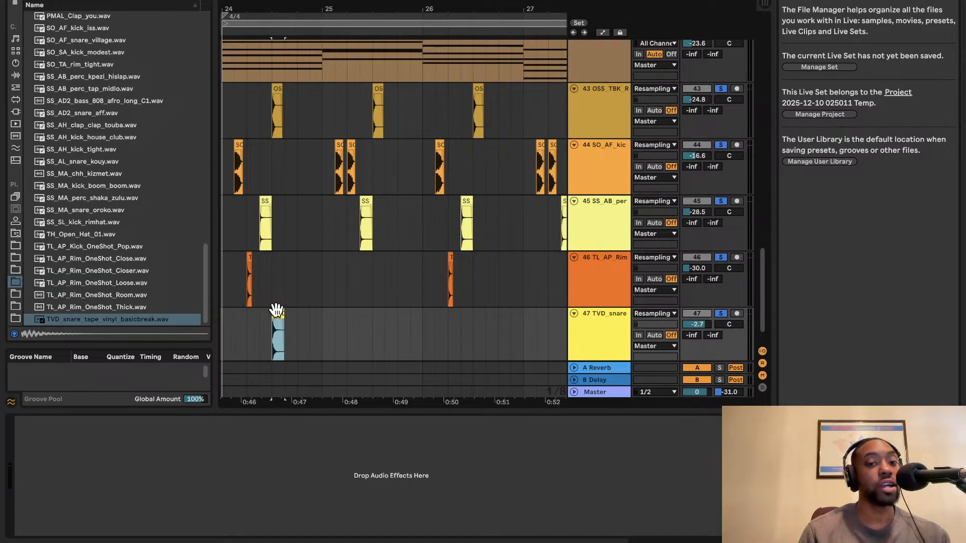
scroll(407, 325, "up", 1)
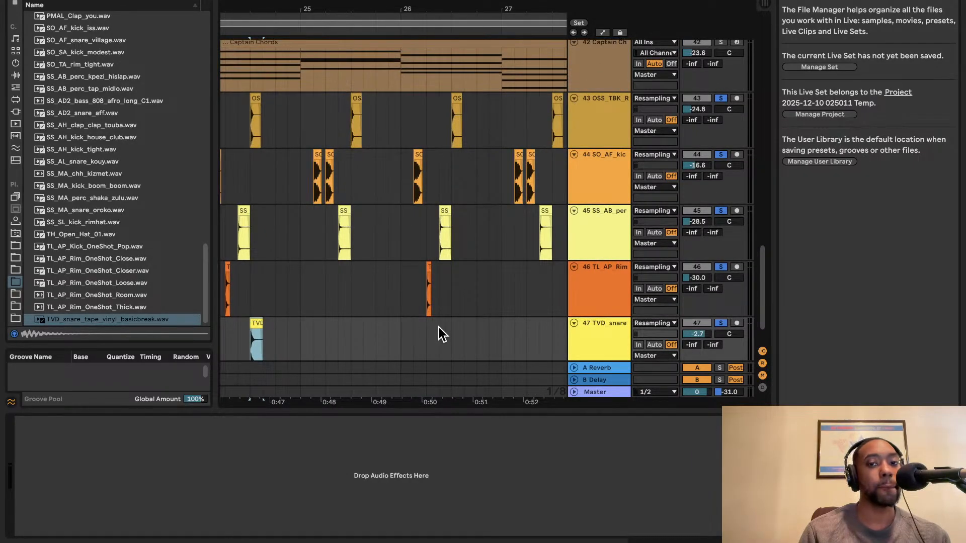
- Copy the snare clip to beat 3 of bar 26 and lower track 47 to -18.7 dB during playback
key("super+v")
scroll(448, 331, "down", 4)
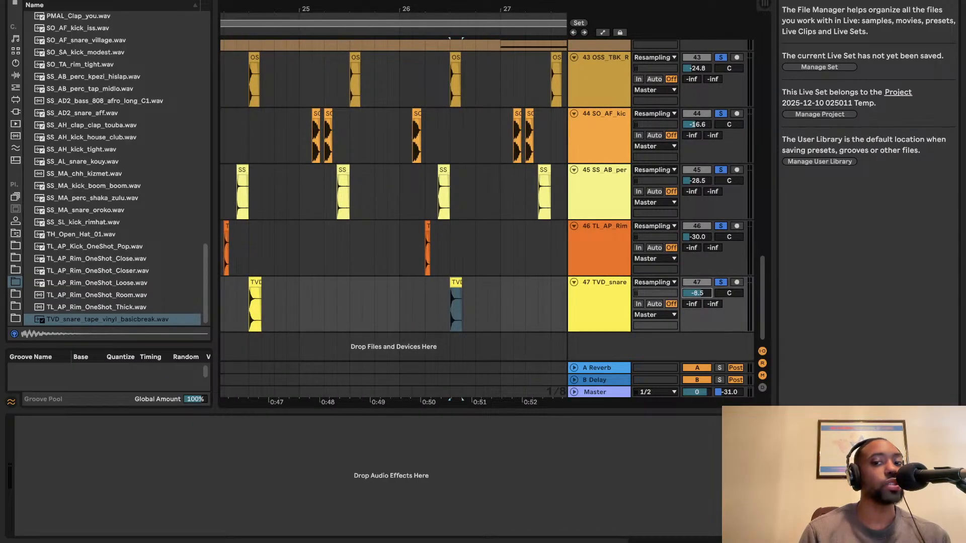
key("space")
key("space")
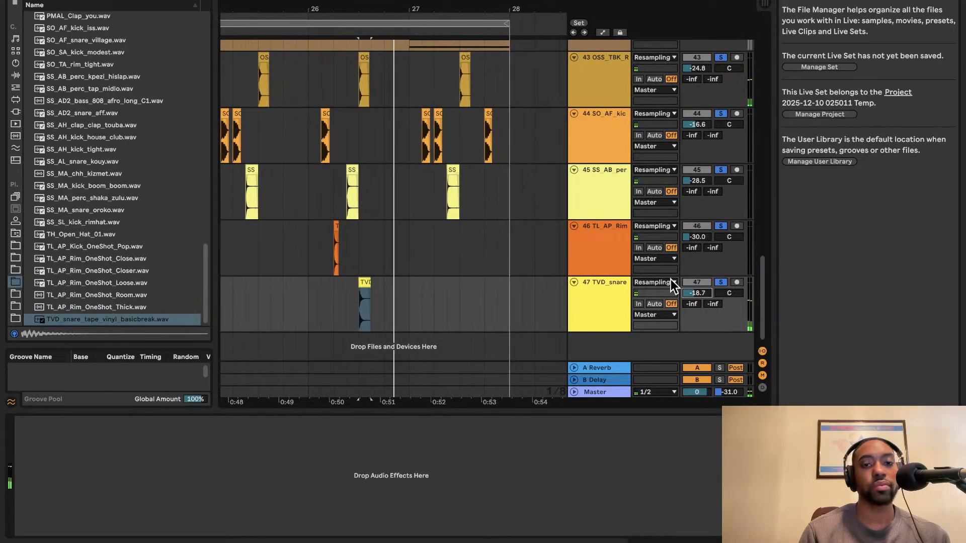
- Copy the snare clip to beat 3 of bar 27 and lower track 47 to -25.5 dB during playback
scroll(445, 234, "left", 5)
scroll(445, 234, "up", 1)
left_click(507, 295)
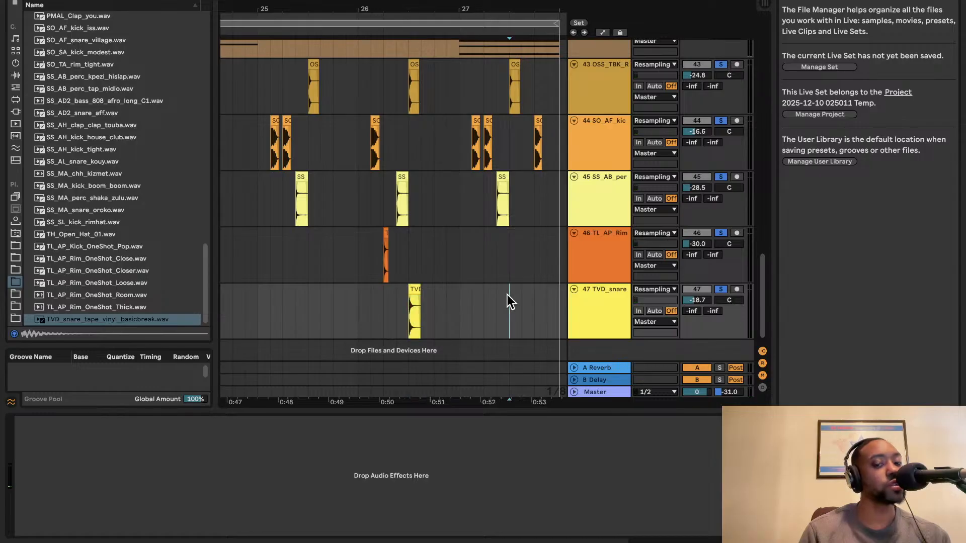
key("super+v")
scroll(453, 294, "right", 5)
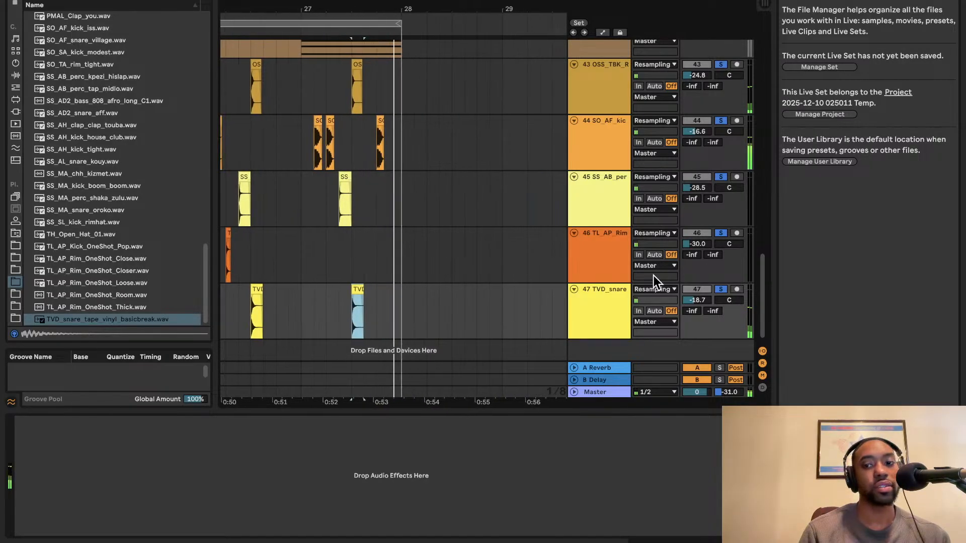
left_click_drag(693, 301, 693, 326)
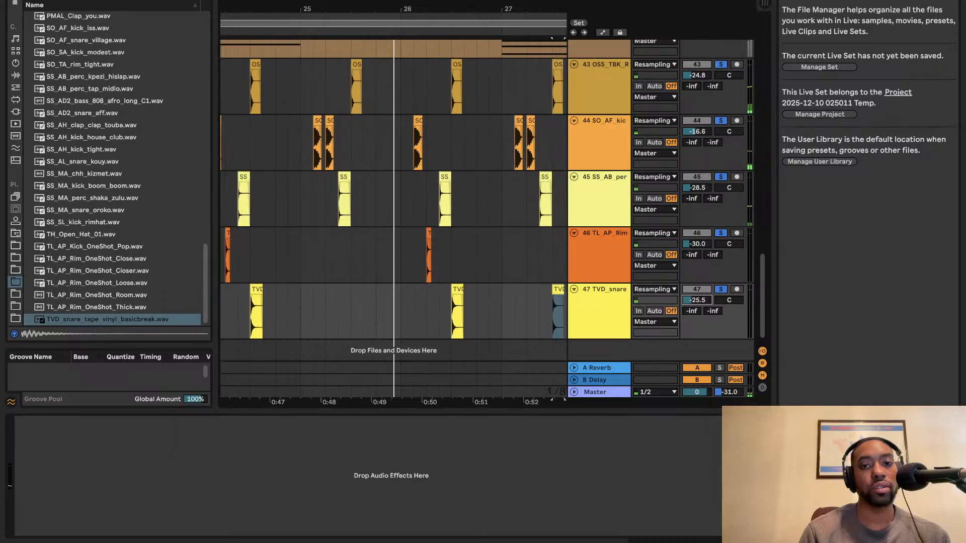
scroll(671, 300, "down", 1)
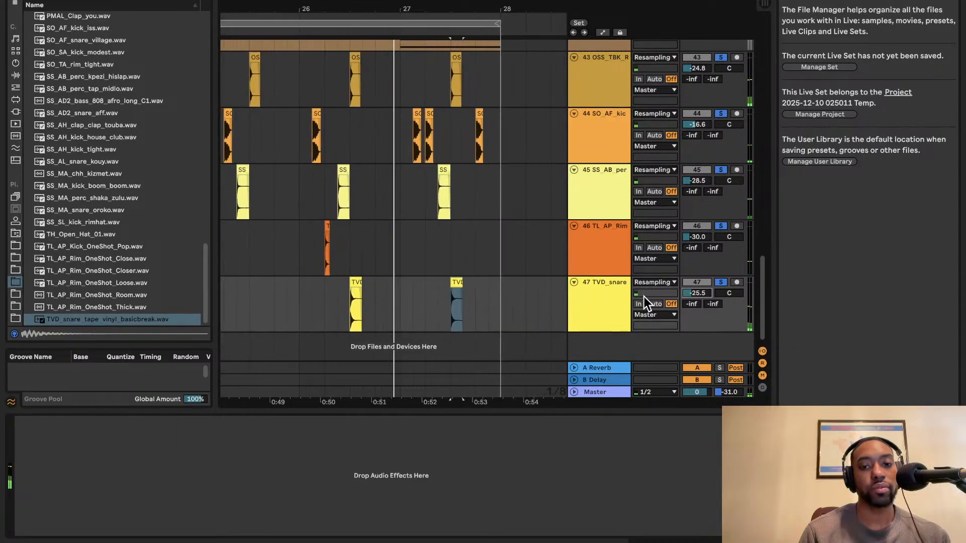
scroll(313, 202, "left", 1)
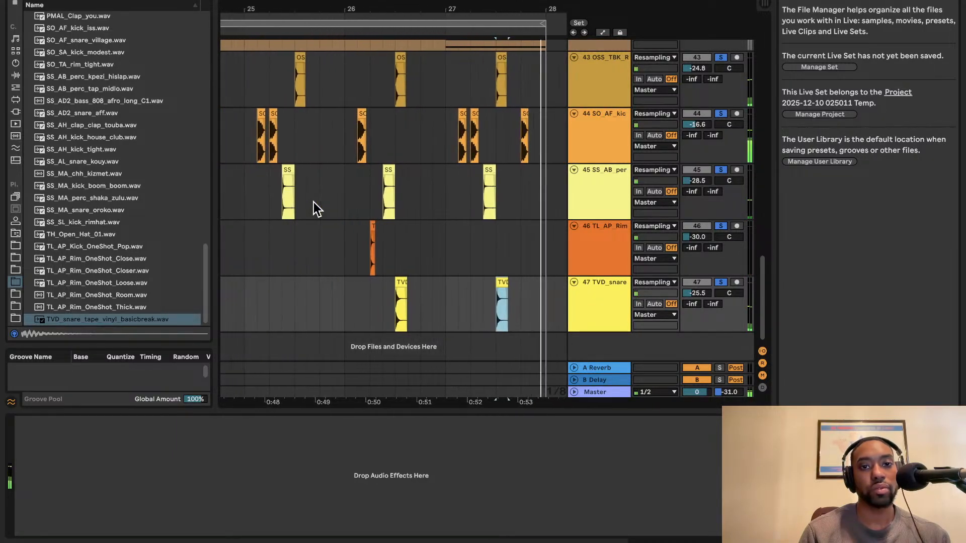
- Copy the snare clip to beat 3 of bar 25 and lower track 47 to -31.2 dB
left_click(338, 289)
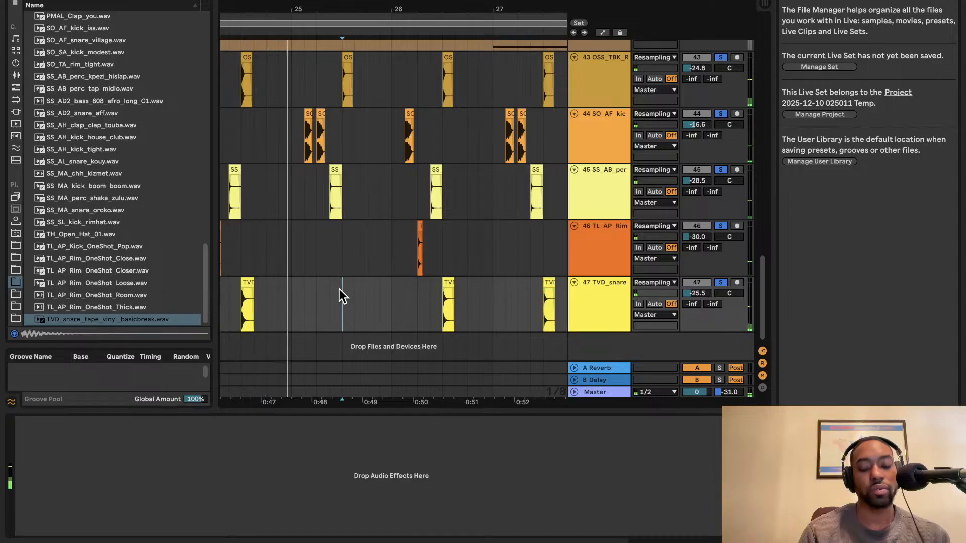
key("super+v")
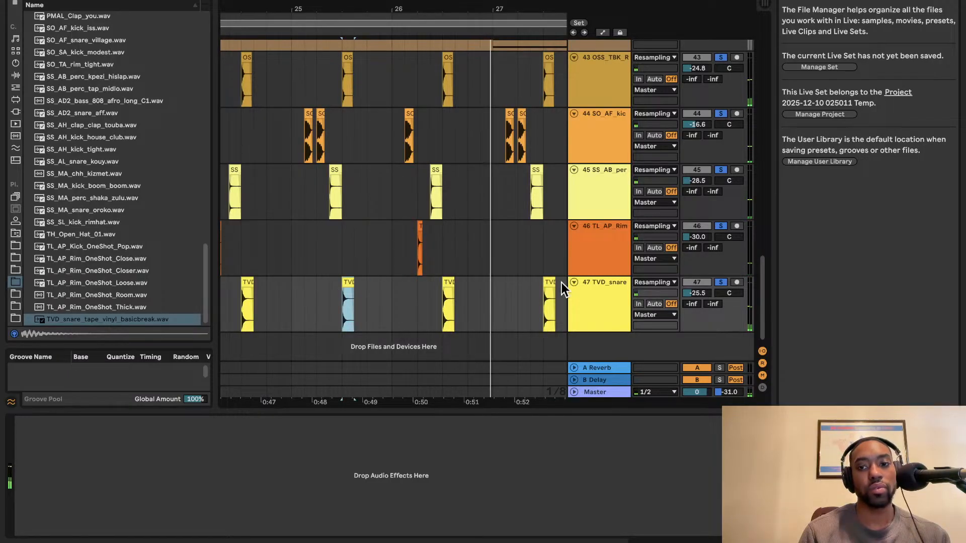
left_click_drag(688, 293, 688, 285)
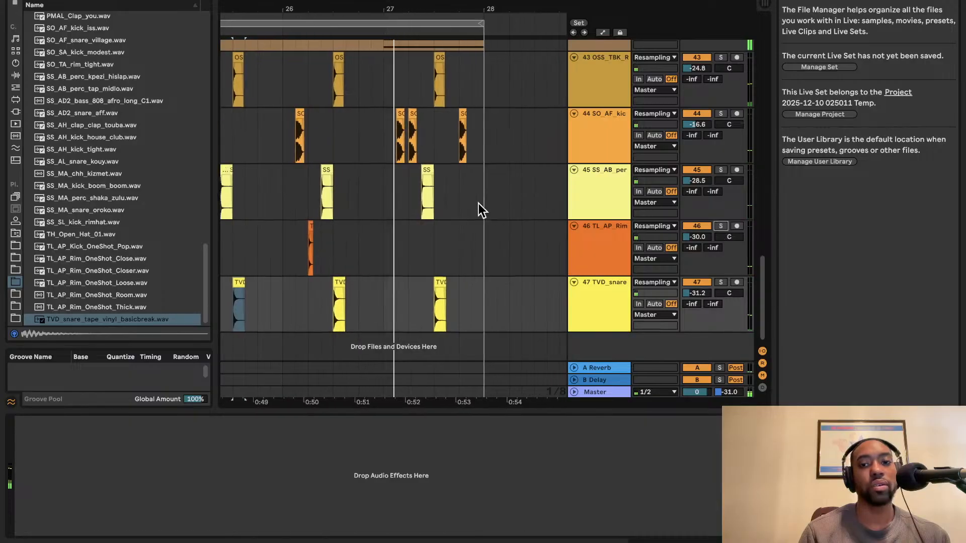
- Group the five one-shot tracks 43 to 47 and name the group DRUMS
scroll(478, 203, "up", 2)
left_click(609, 125)
scroll(609, 125, "down", 2)
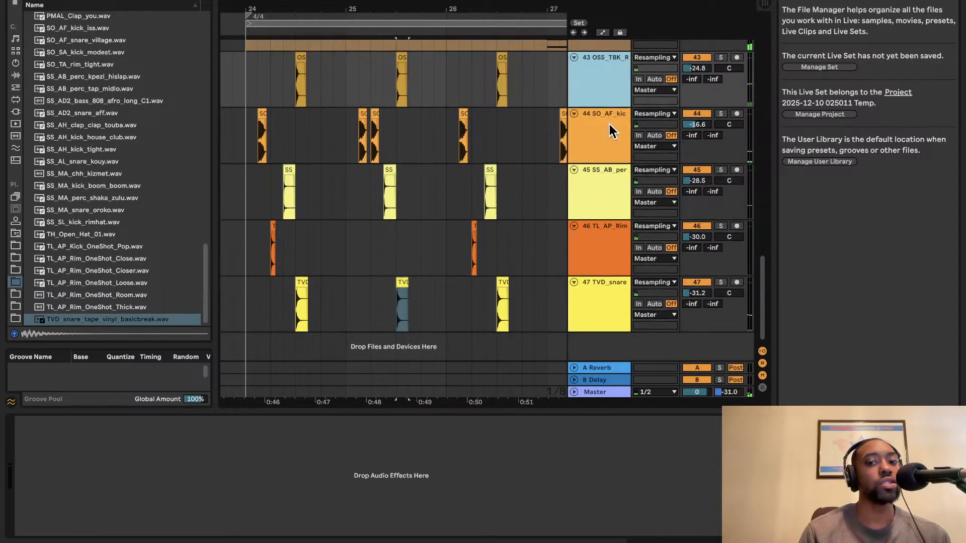
left_click(591, 302, "shift")
key("super+g")
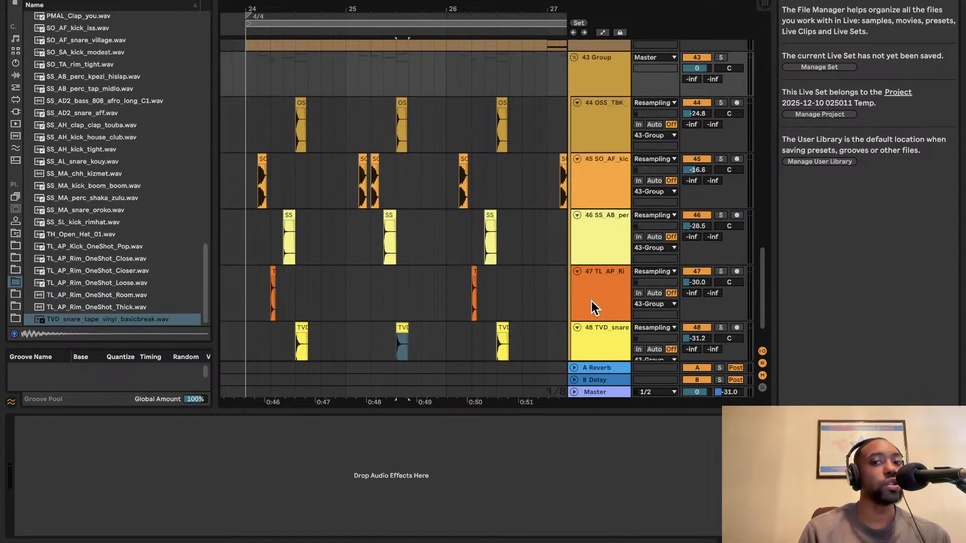
left_click(611, 65)
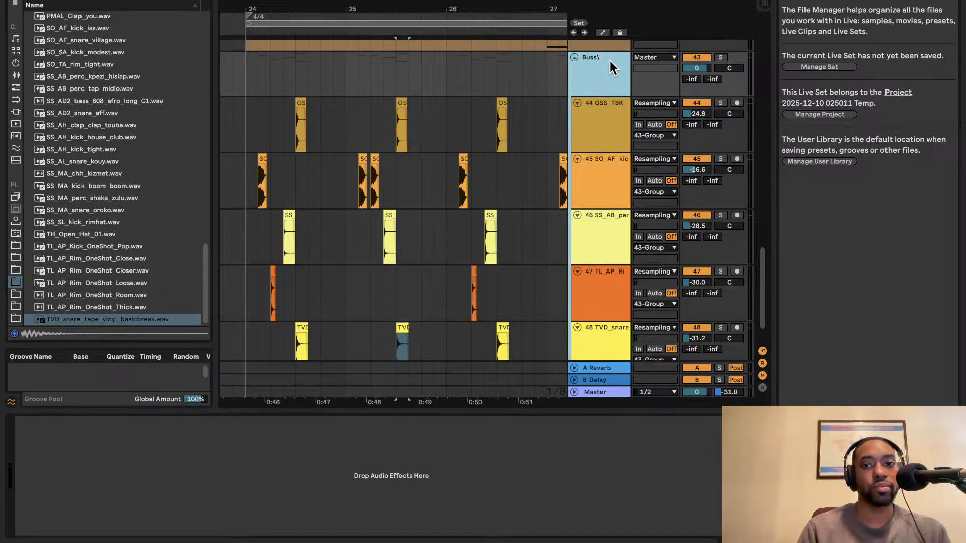
type("DRUMS")
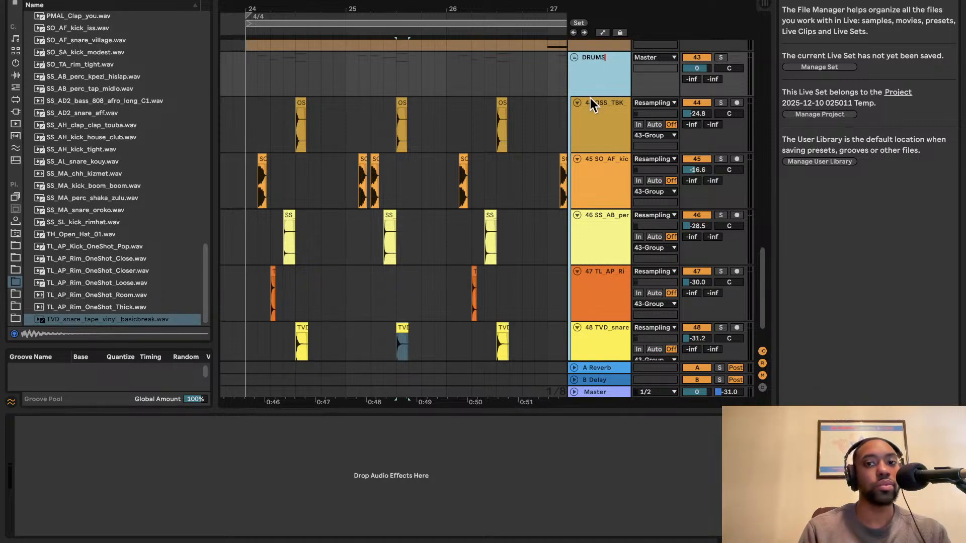
- Add the Drum Buss effect to the DRUMS group and set its Drive to 23% during playback
key("Return")
left_click(104, 0)
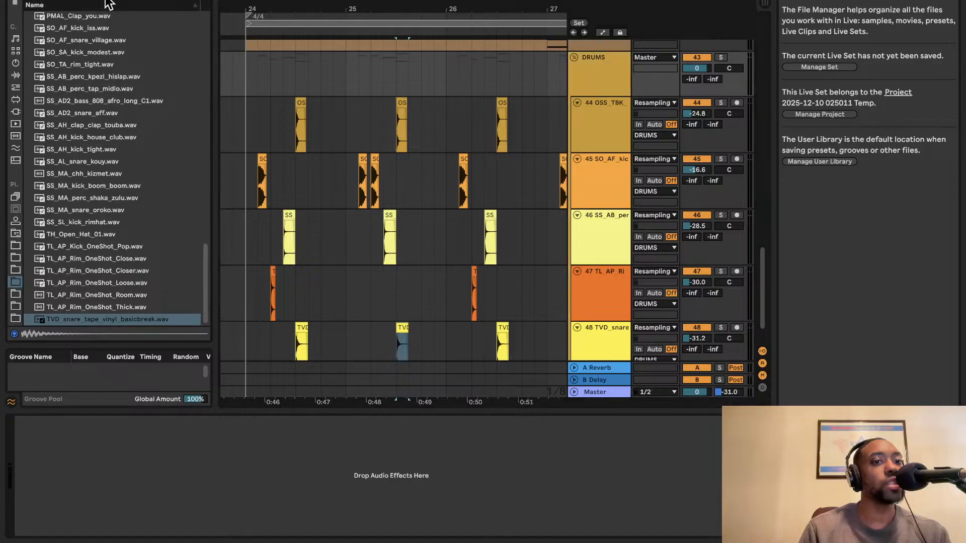
type("eq")
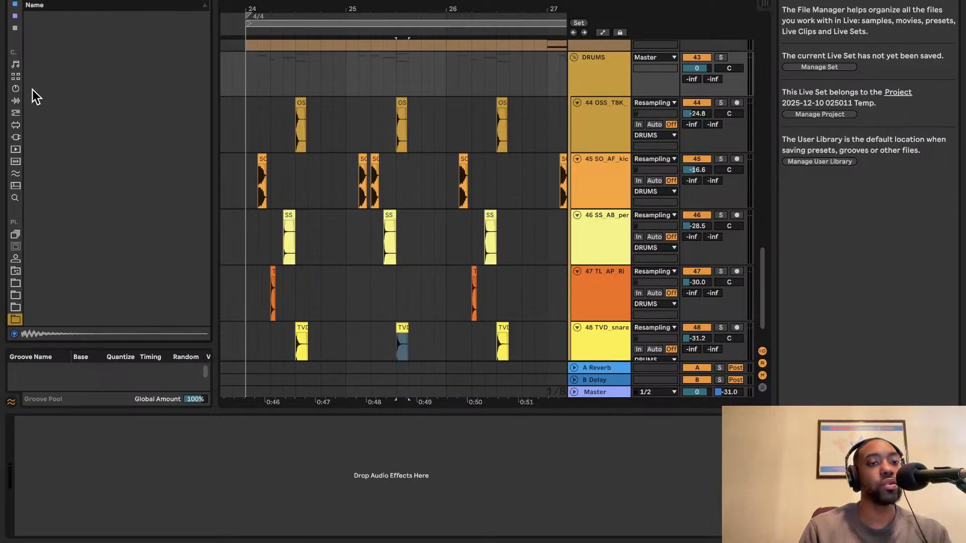
left_click(16, 100)
left_click(14, 124)
left_click(15, 136)
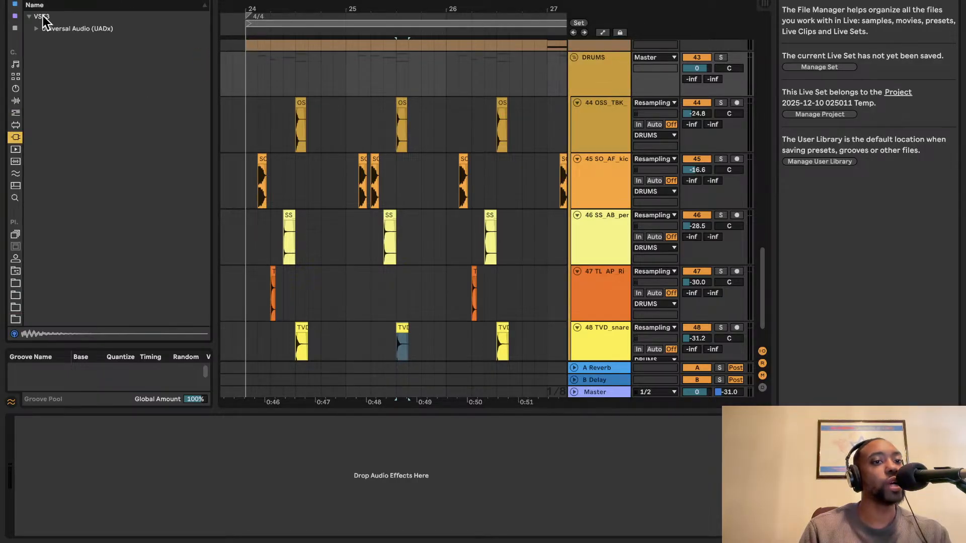
left_click(35, 29)
left_click(16, 101)
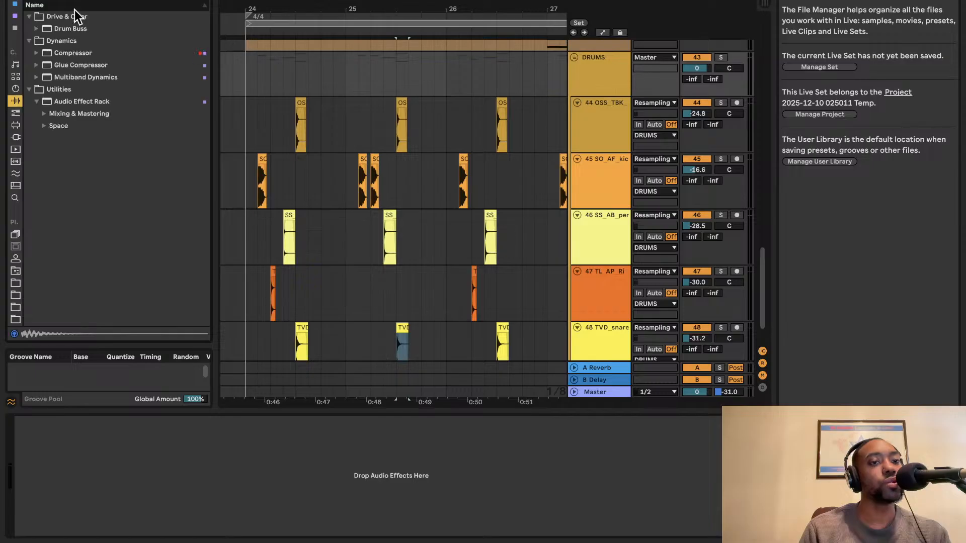
left_click(81, 29)
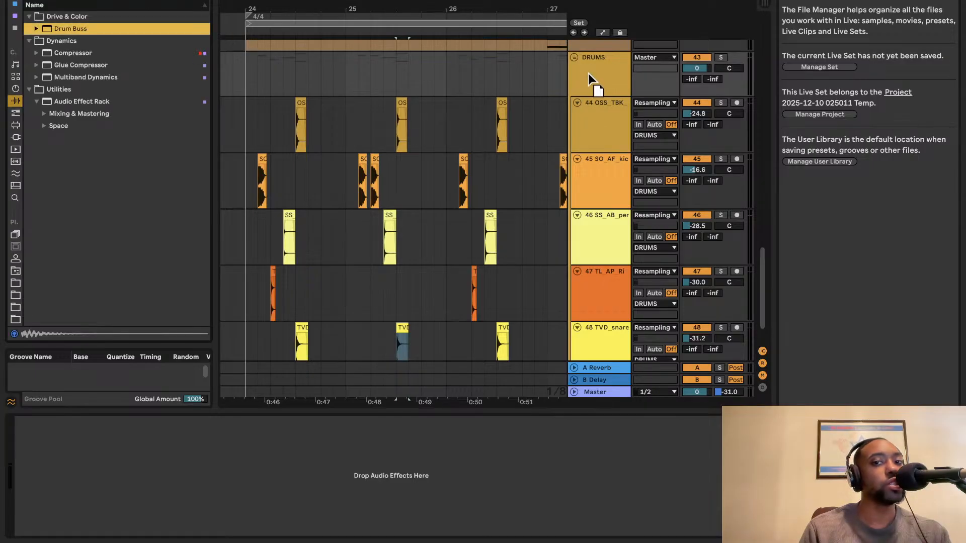
left_click_drag(588, 74, 590, 75)
key("space")
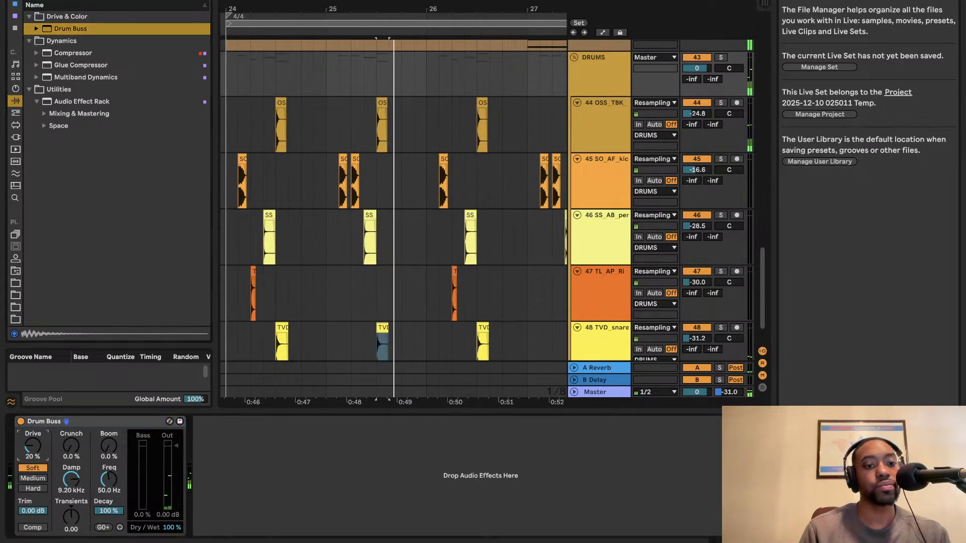
left_click_drag(31, 449, 31, 446)
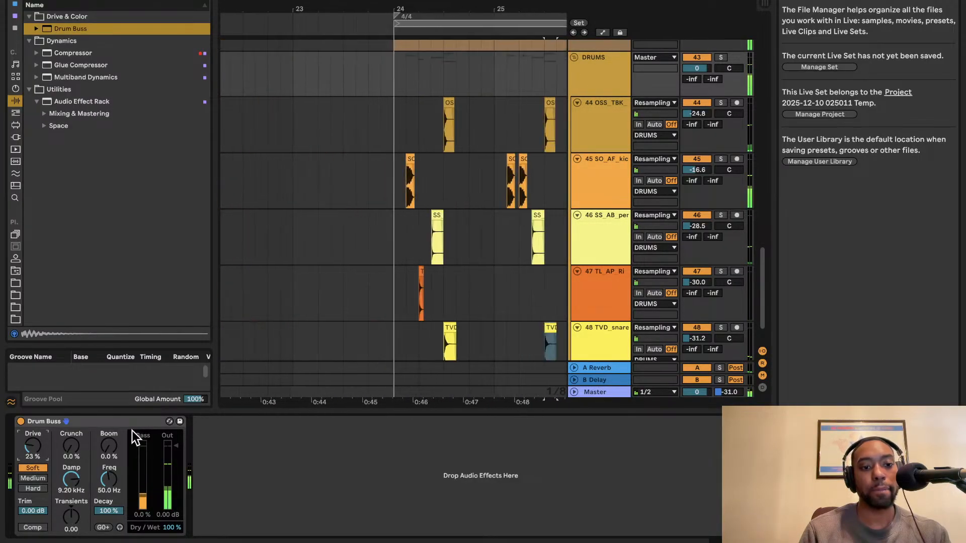
- Deactivate the Reaktor 6 tracks 40, 39 and 38 while the section plays
scroll(302, 213, "up", 5)
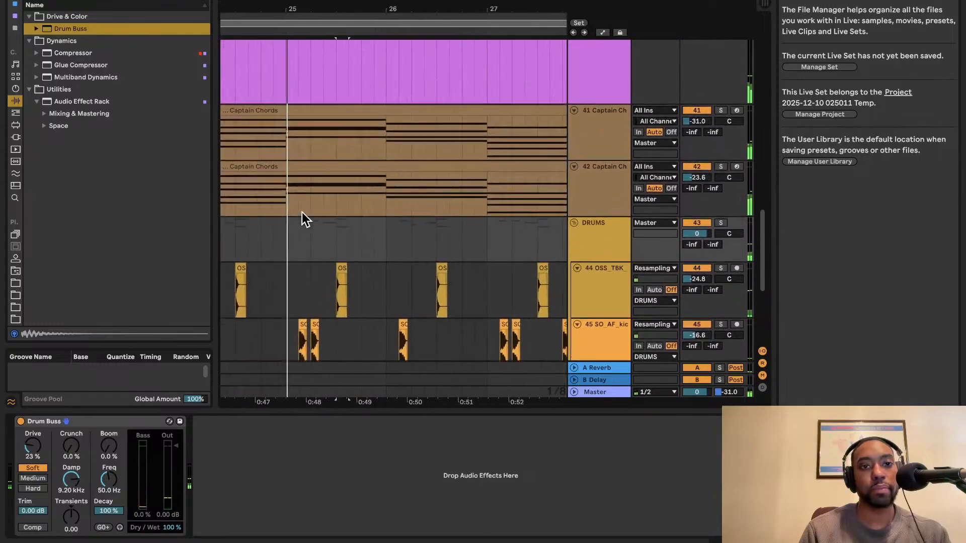
scroll(302, 213, "up", 2)
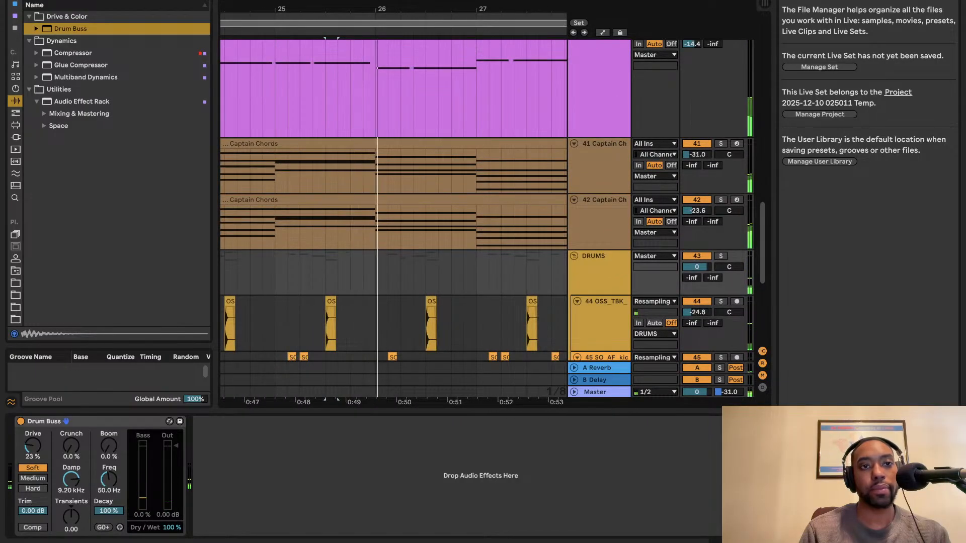
scroll(400, 144, "up", 7)
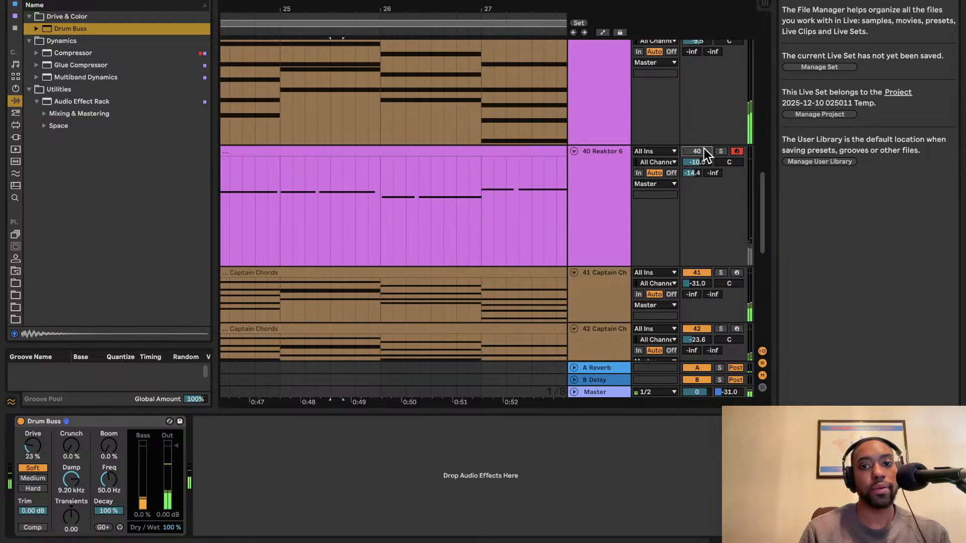
scroll(704, 149, "up", 7)
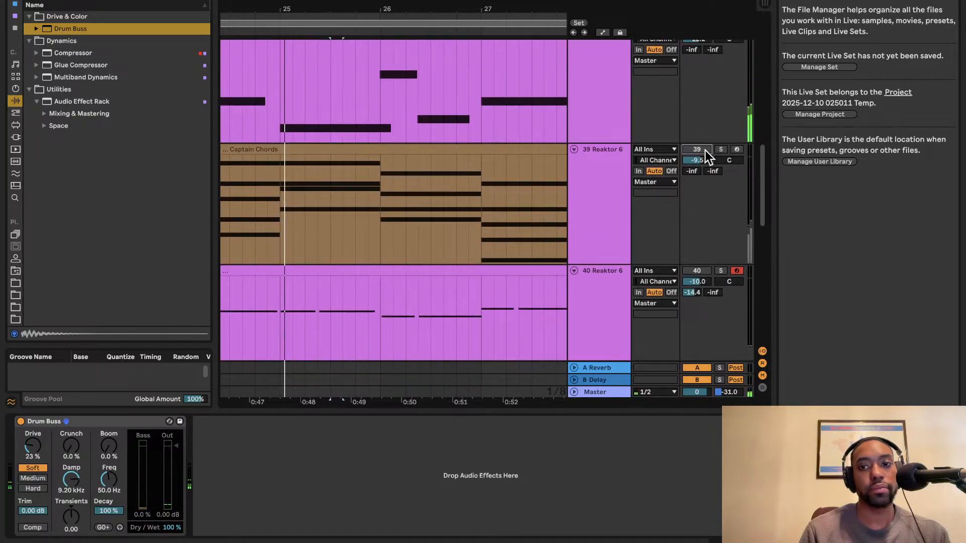
scroll(705, 150, "up", 3)
scroll(704, 150, "up", 7)
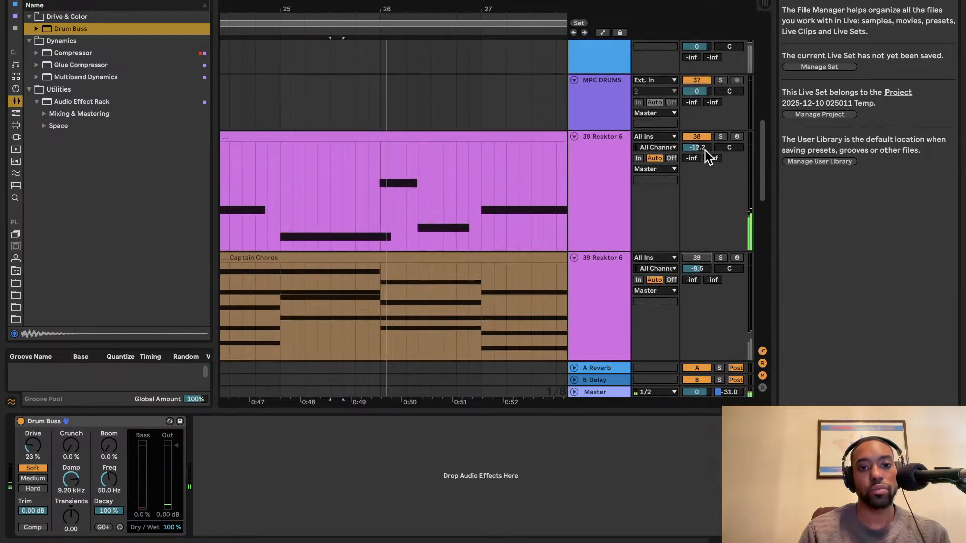
scroll(503, 127, "down", 9)
scroll(503, 126, "up", 2)
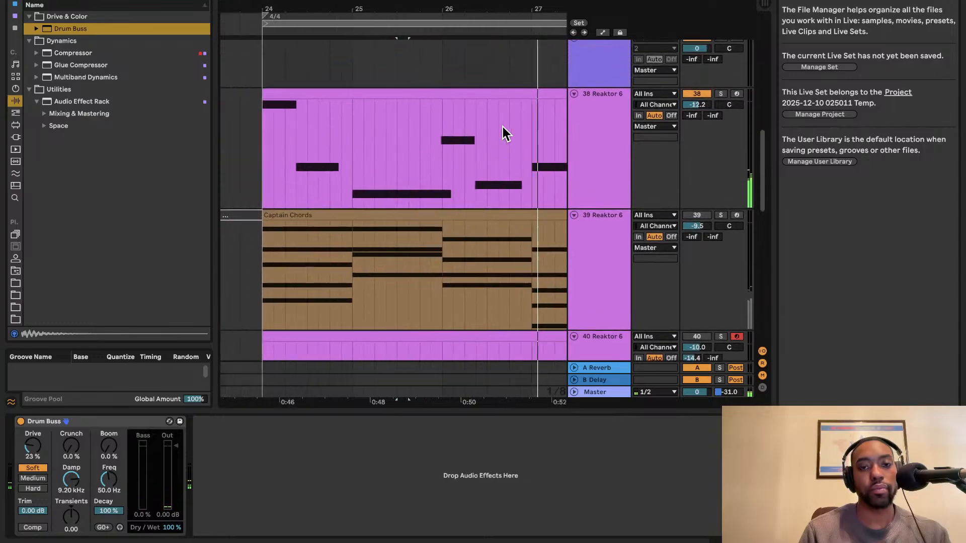
scroll(503, 126, "down", 2)
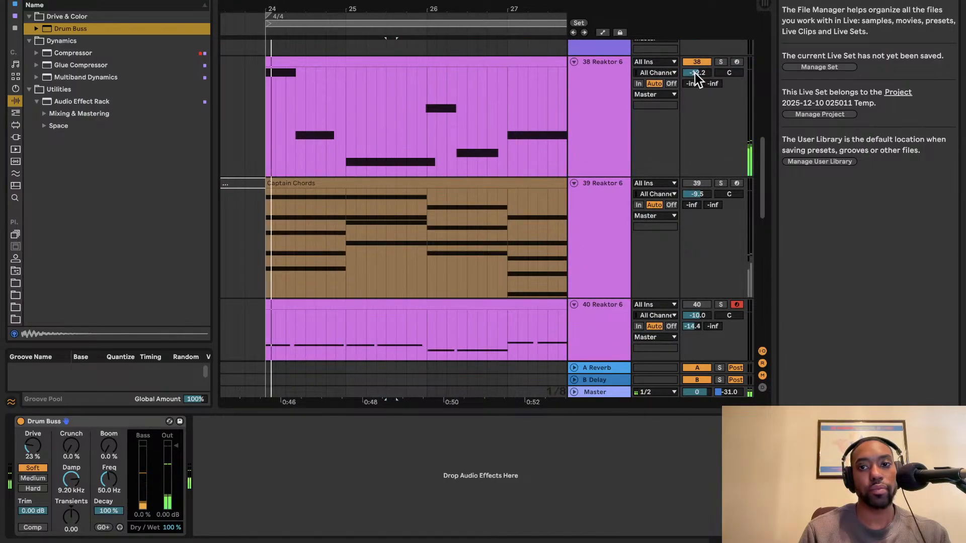
left_click_drag(696, 74, 698, 64)
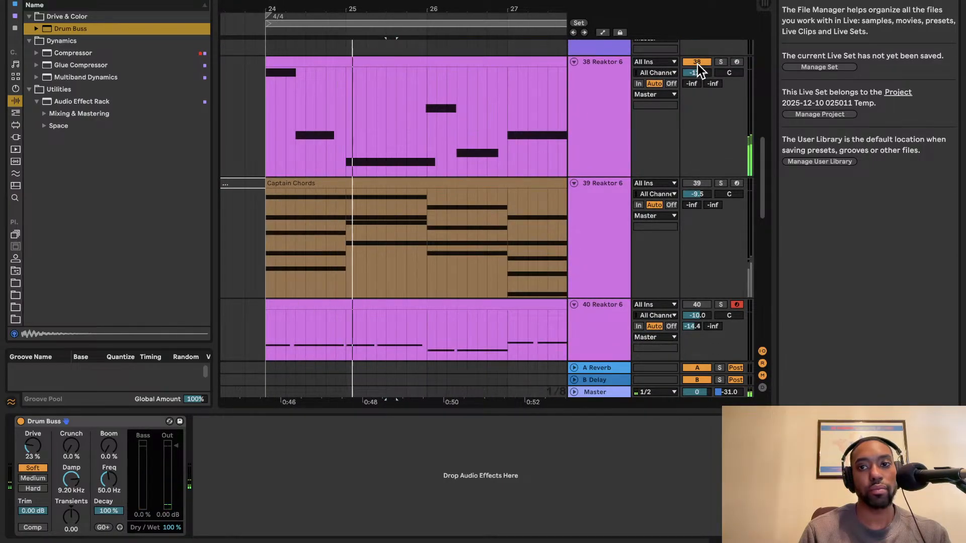
left_click(698, 63)
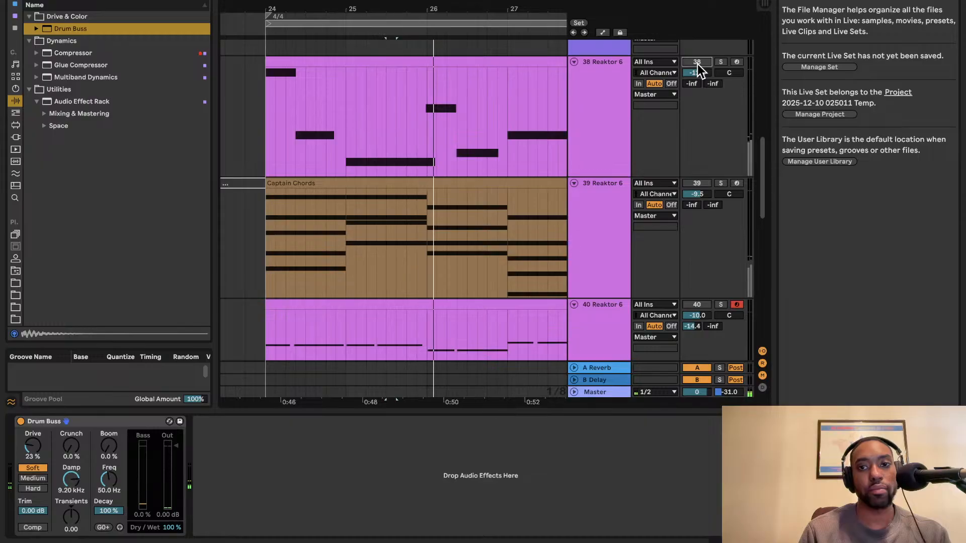
- Duplicate the looped time range from bar 24 to 28 and add a locator at bar 28
scroll(705, 194, "down", 6)
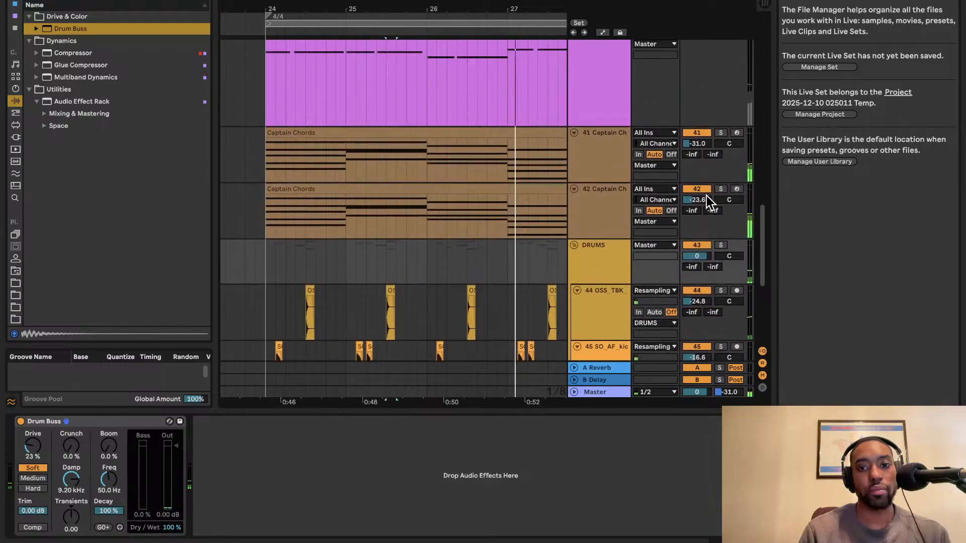
scroll(593, 178, "up", 3)
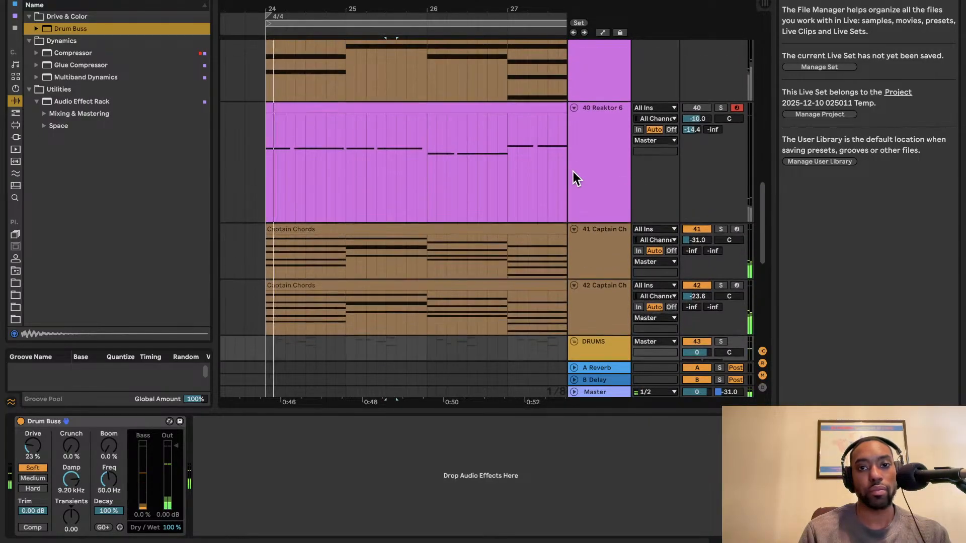
scroll(551, 167, "down", 2)
scroll(551, 167, "down", 6)
scroll(551, 167, "down", 1)
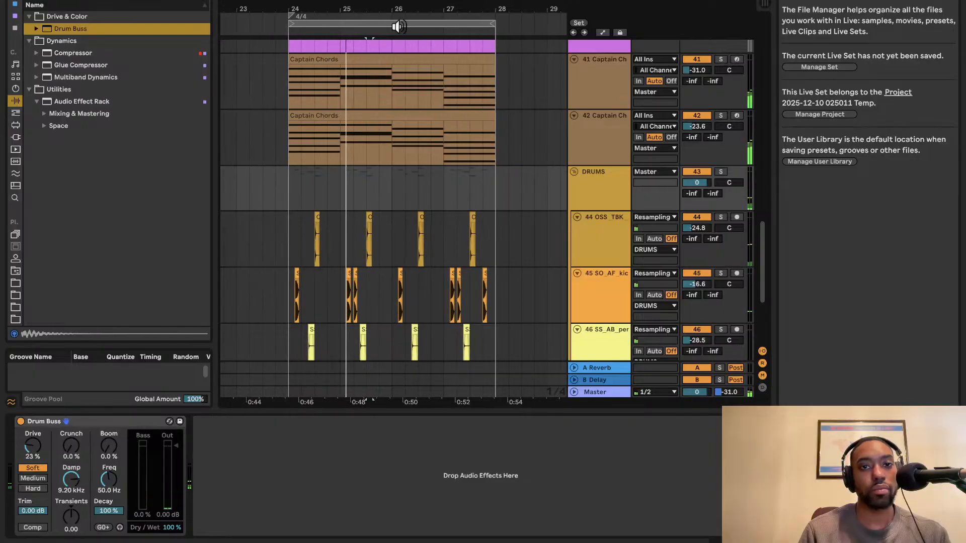
left_click(392, 21)
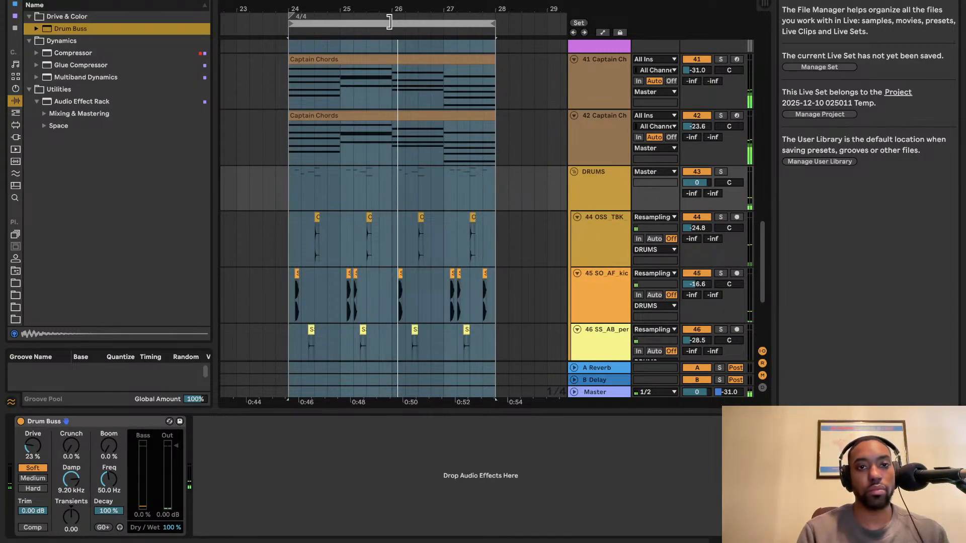
key("super+shift+d")
right_click(291, 32)
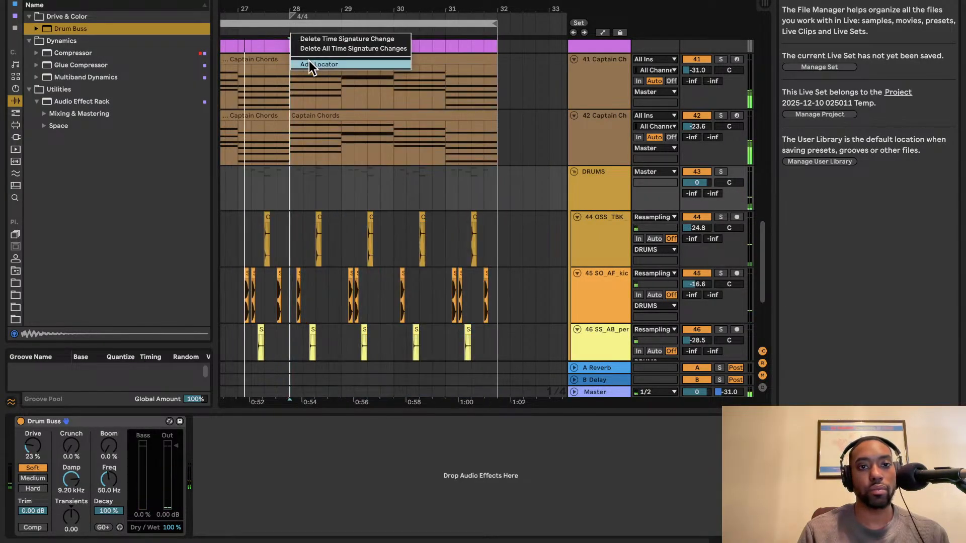
left_click(310, 62)
- Duplicate the expanded time range from bar 24 to 32 and add a locator at bar 32
scroll(310, 62, "up", 5)
scroll(503, 183, "left", 3)
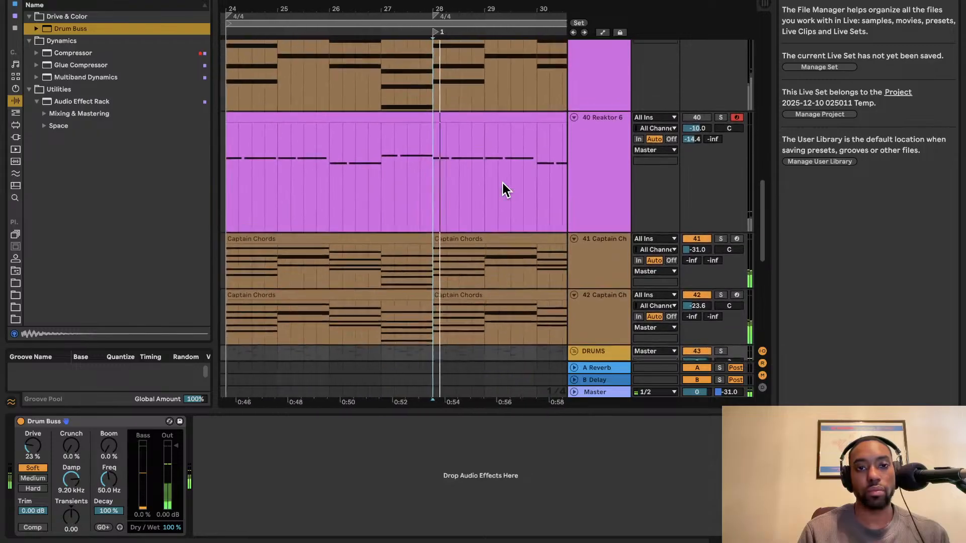
scroll(503, 182, "down", 2)
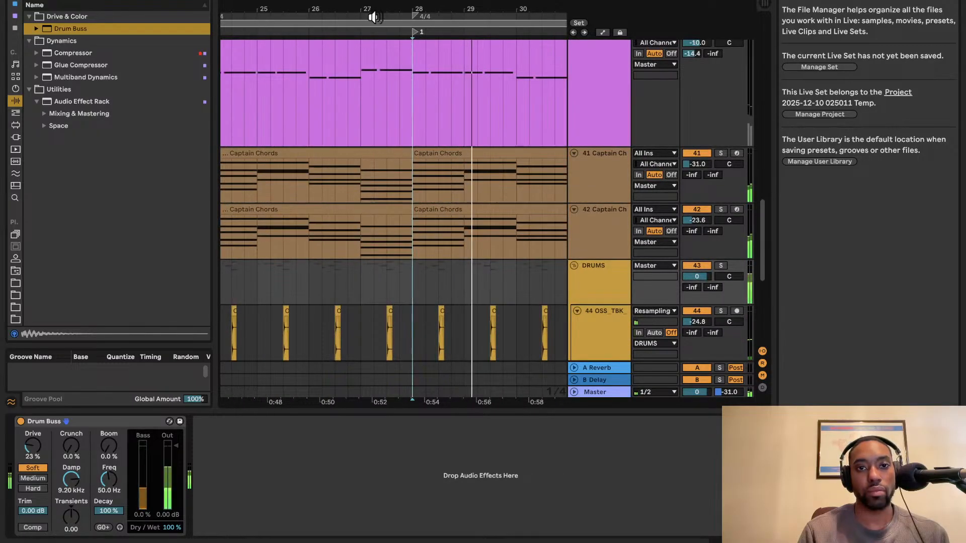
left_click(372, 23)
scroll(370, 24, "right", 3)
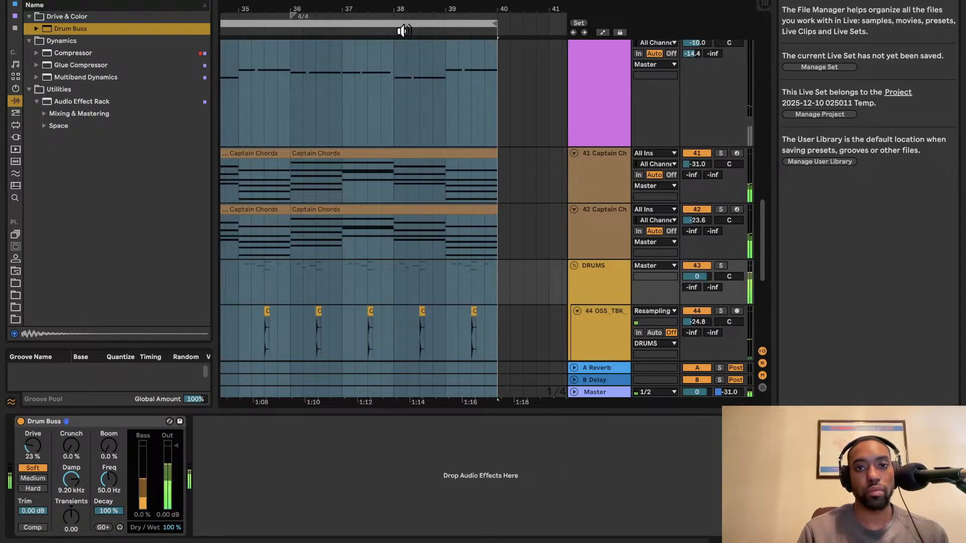
key("super+shift+d")
scroll(501, 51, "right", 4)
scroll(501, 51, "left", 2)
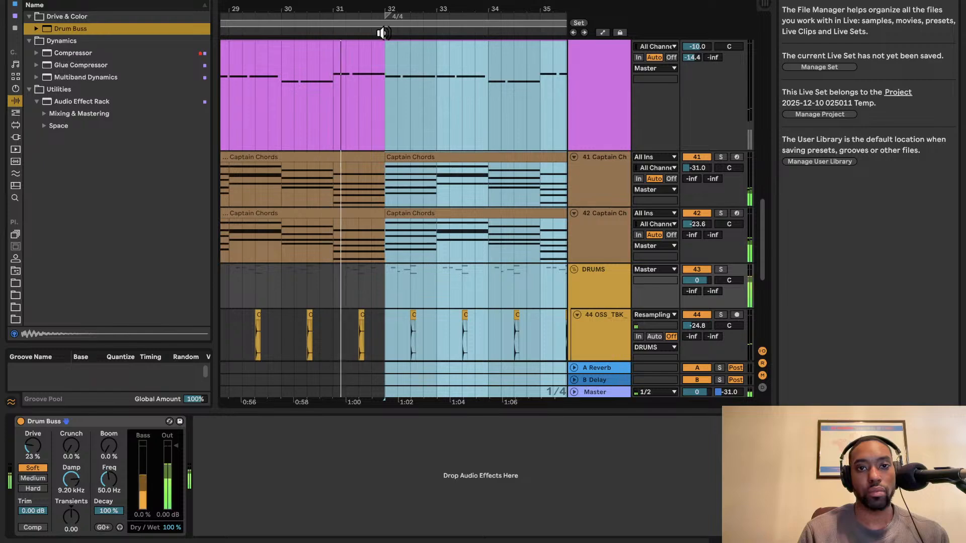
right_click(384, 33)
left_click(400, 66)
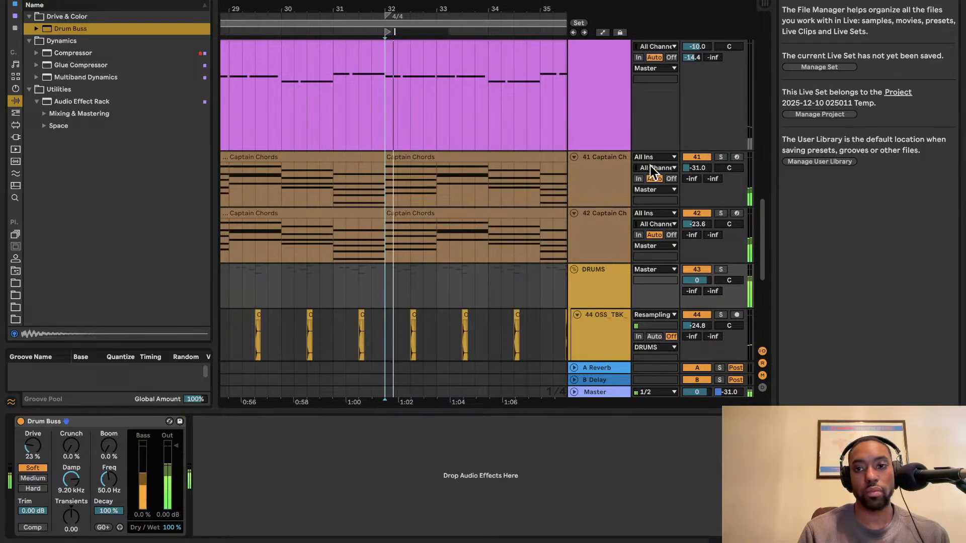
- Audition track 40 briefly, leave it deactivated, and reactivate the Reaktor 6 chords on track 39
scroll(699, 97, "up", 2)
left_click(554, 128)
scroll(553, 128, "up", 2)
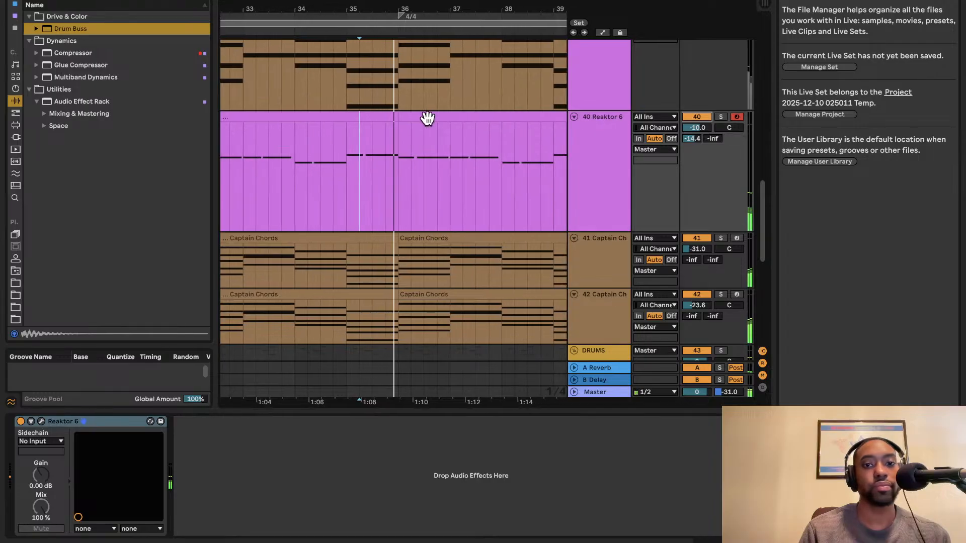
scroll(660, 97, "up", 2)
scroll(659, 97, "up", 1)
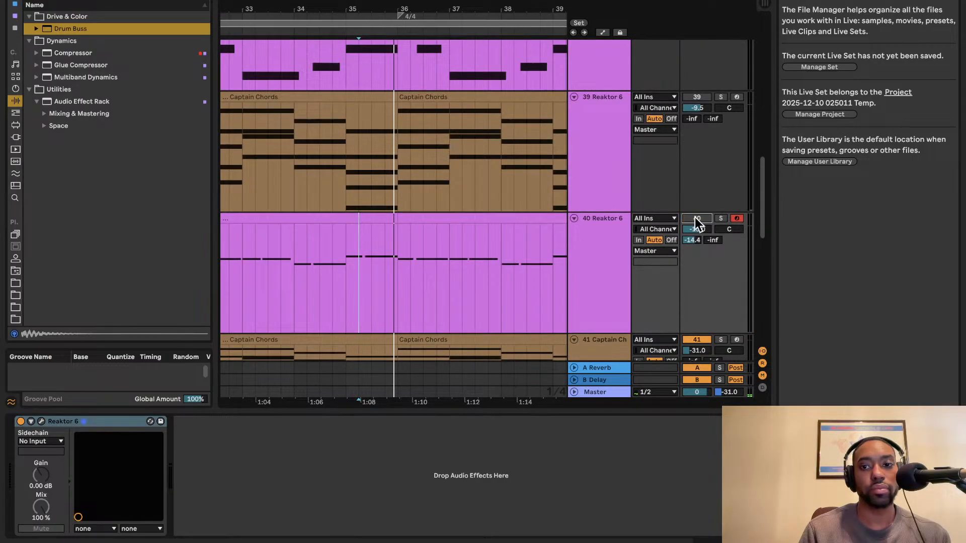
left_click(699, 96)
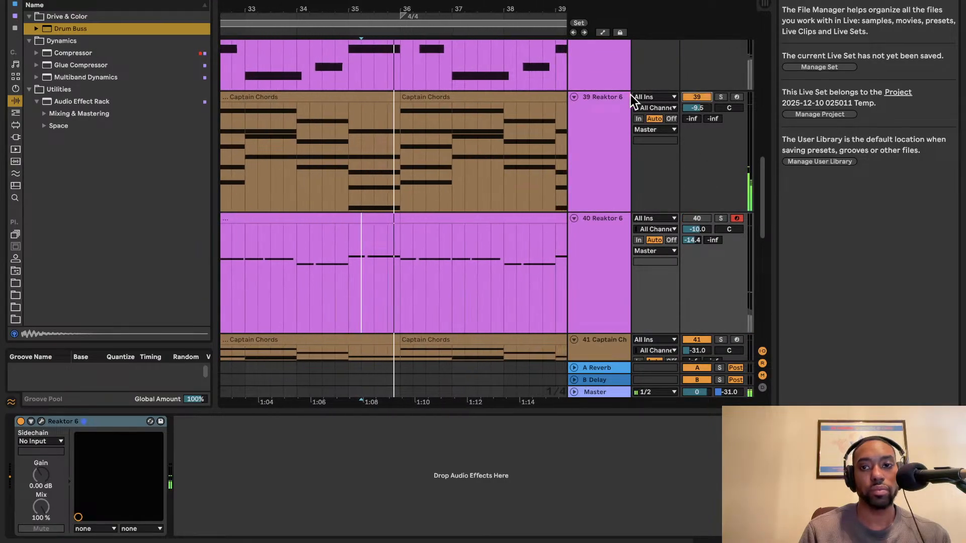
- Select the Captain Chords clip at bar 32 on track 39 and restart playback from there
scroll(529, 104, "left", 3)
scroll(529, 103, "up", 1)
key("space")
left_click(379, 114)
key("space")
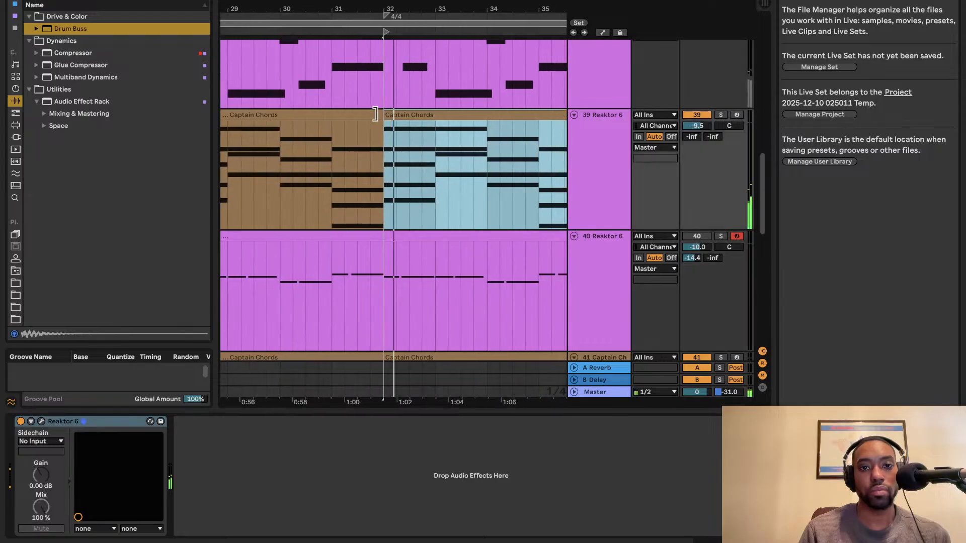
- Deactivate the two Captain Chords clips starting at bars 24 and 28 on track 39
scroll(384, 117, "left", 3)
scroll(384, 116, "down", 1)
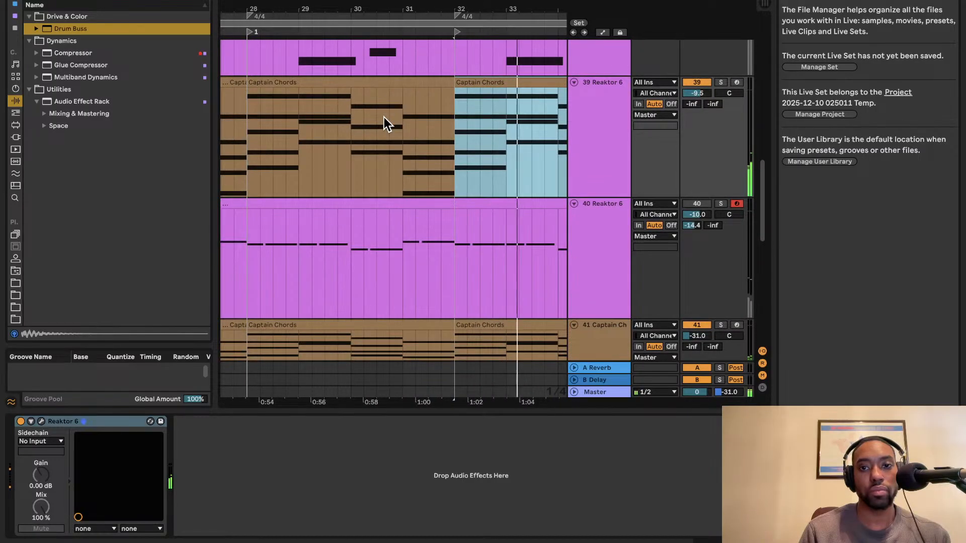
scroll(388, 82, "down", 5)
left_click(388, 82)
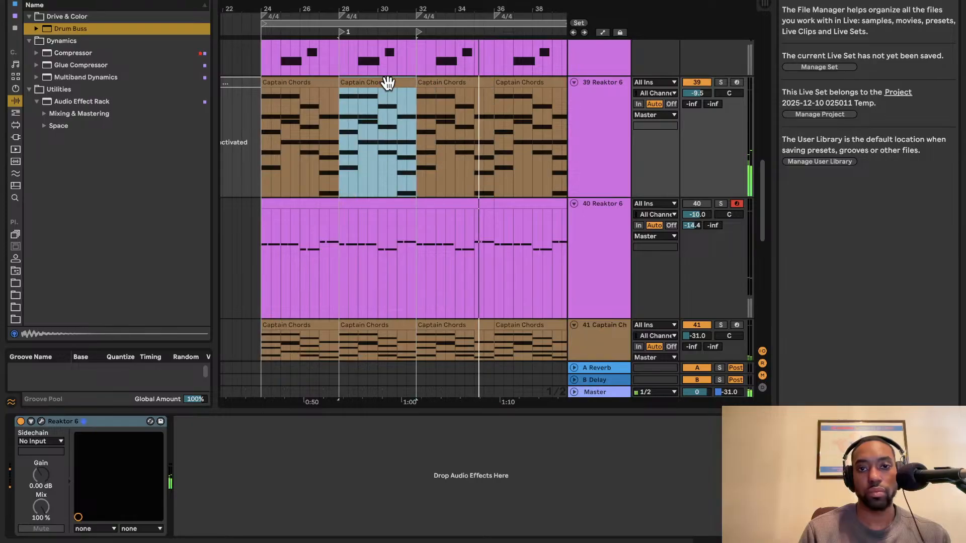
key("0")
left_click(322, 81)
key("0")
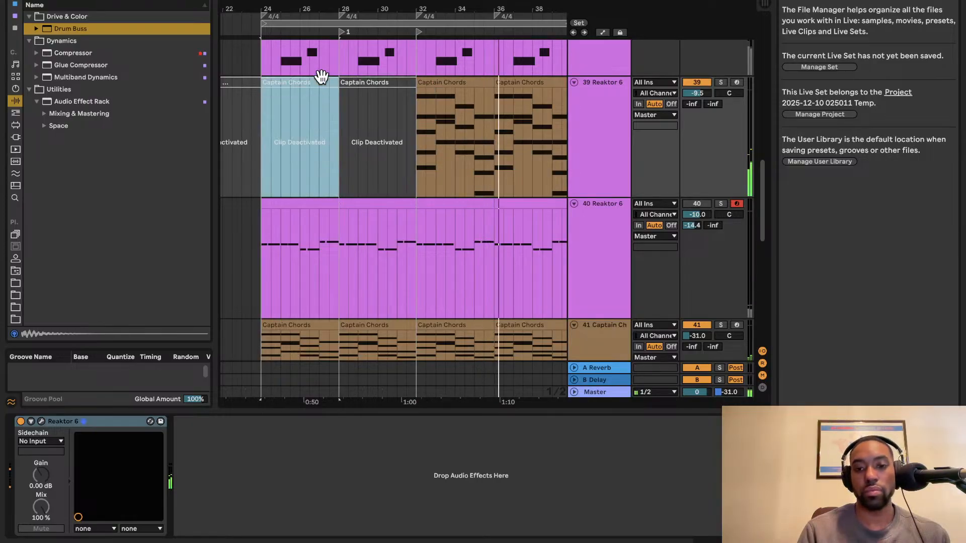
right_click(341, 101)
key("Escape")
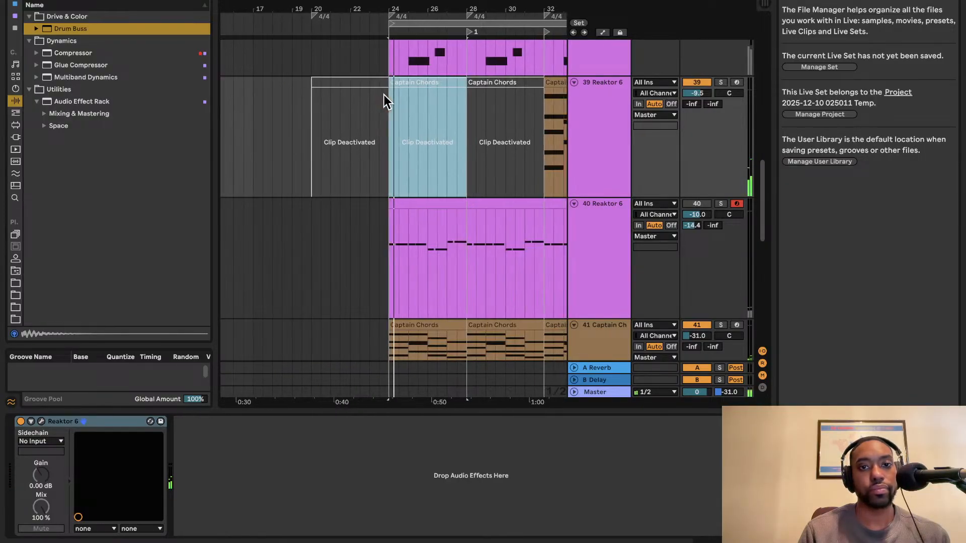
scroll(384, 94, "up", 3)
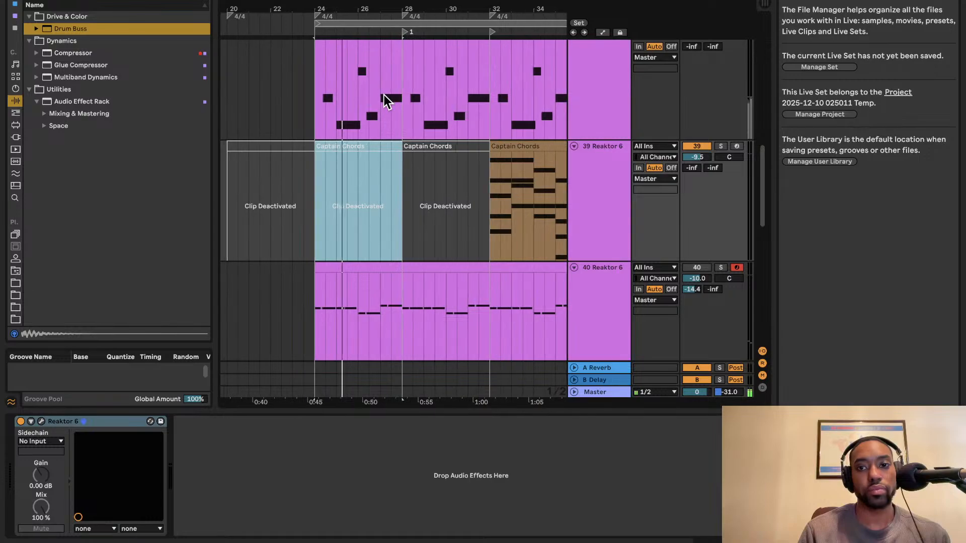
- Rebalance the drums during playback, setting the track 48 snare to -21.7 dB and track 44 to -36.3 dB
scroll(427, 85, "down", 10)
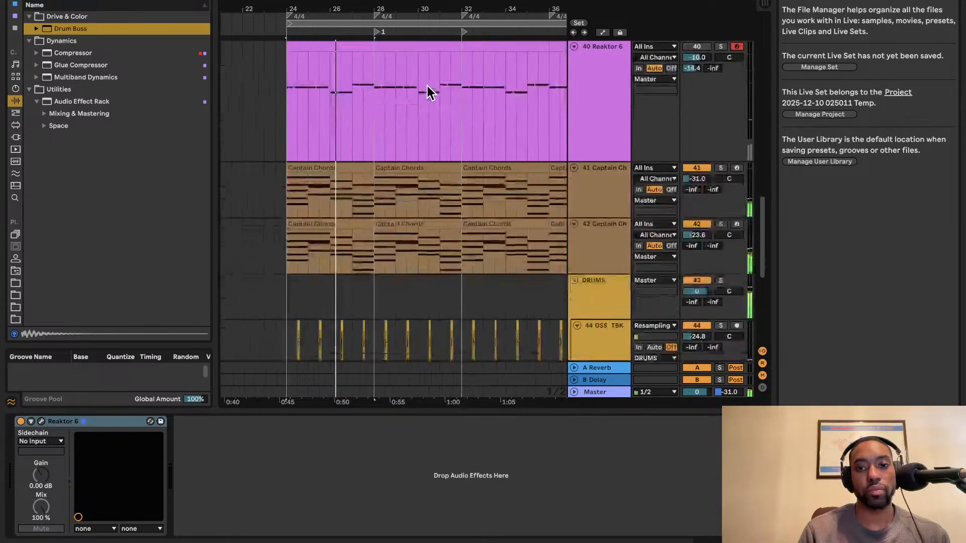
scroll(428, 86, "down", 5)
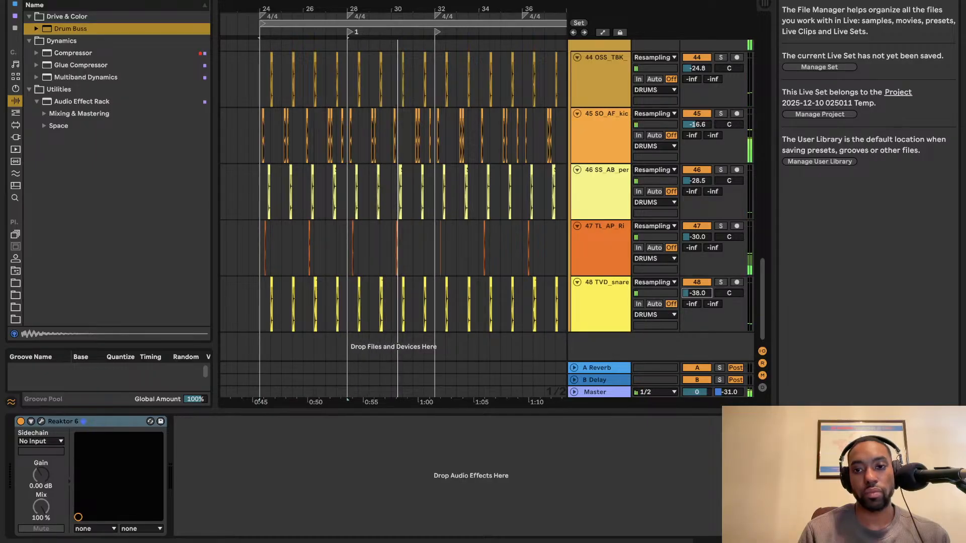
left_click_drag(696, 294, 697, 296)
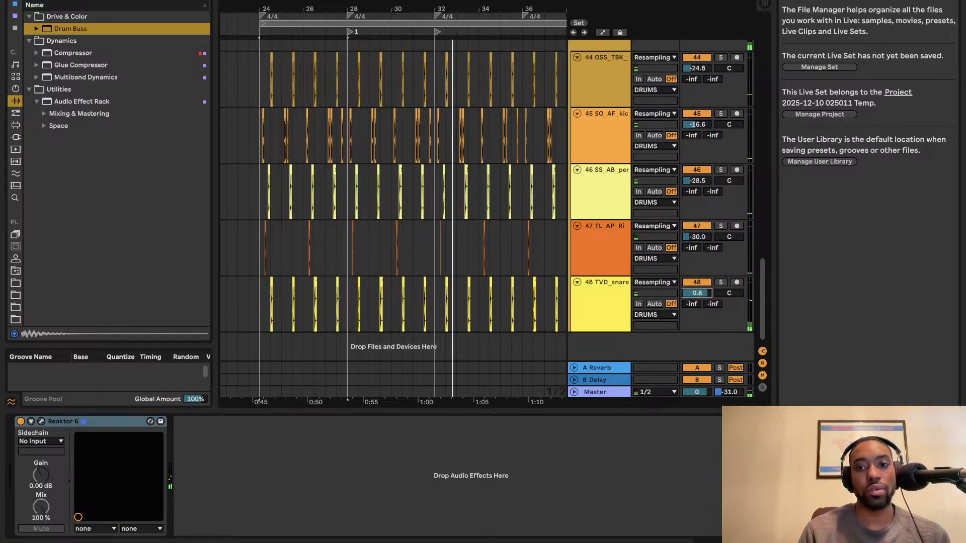
key("space")
left_click_drag(706, 292, 706, 294)
key("space")
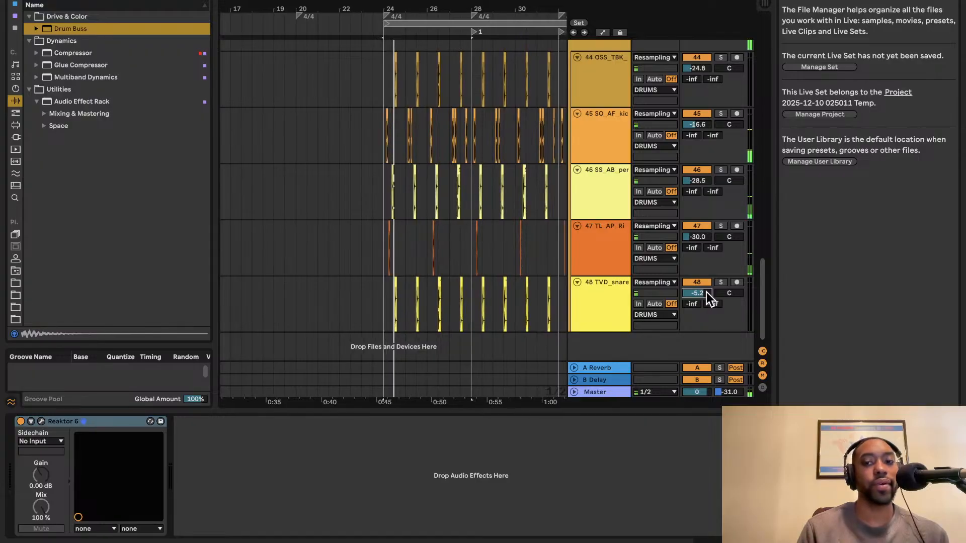
key("space")
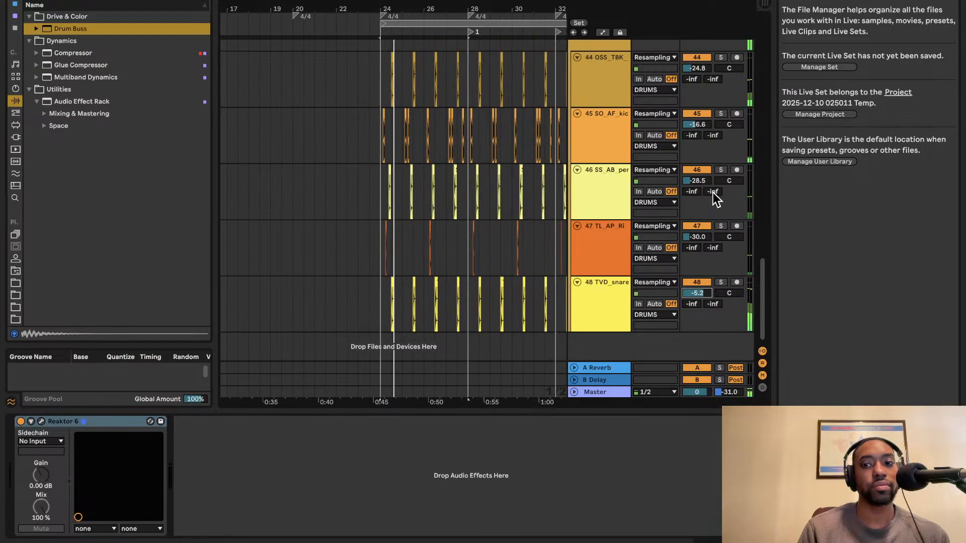
left_click_drag(696, 294, 696, 295)
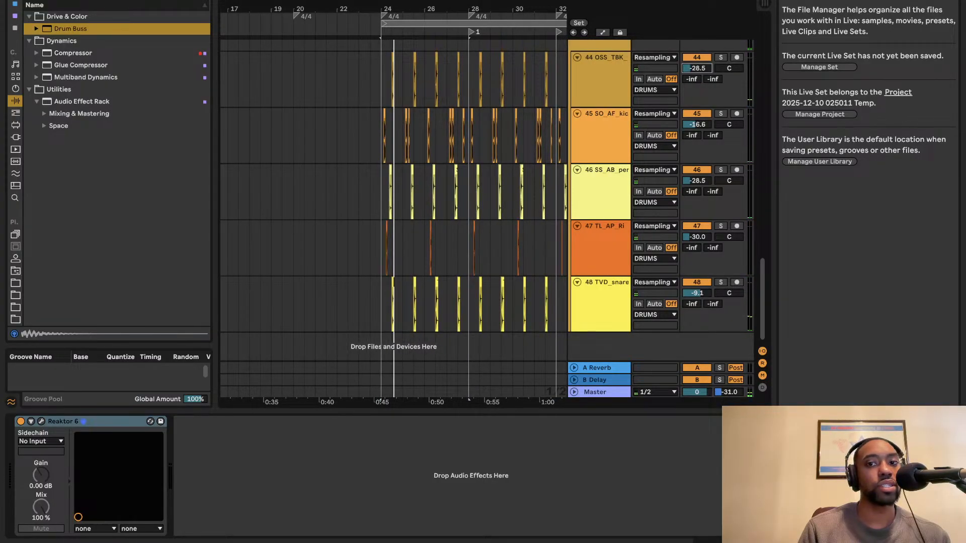
left_click_drag(697, 68, 706, 66)
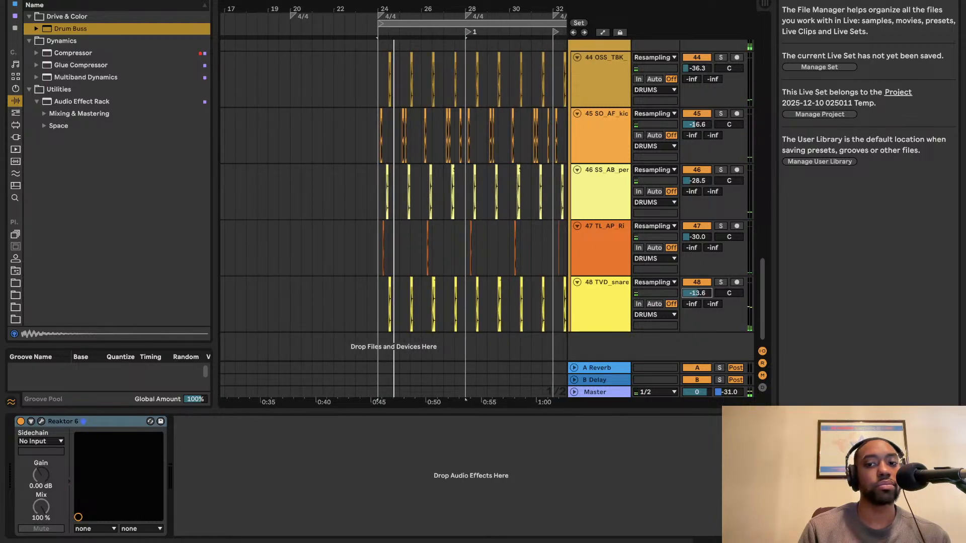
left_click_drag(697, 293, 693, 299)
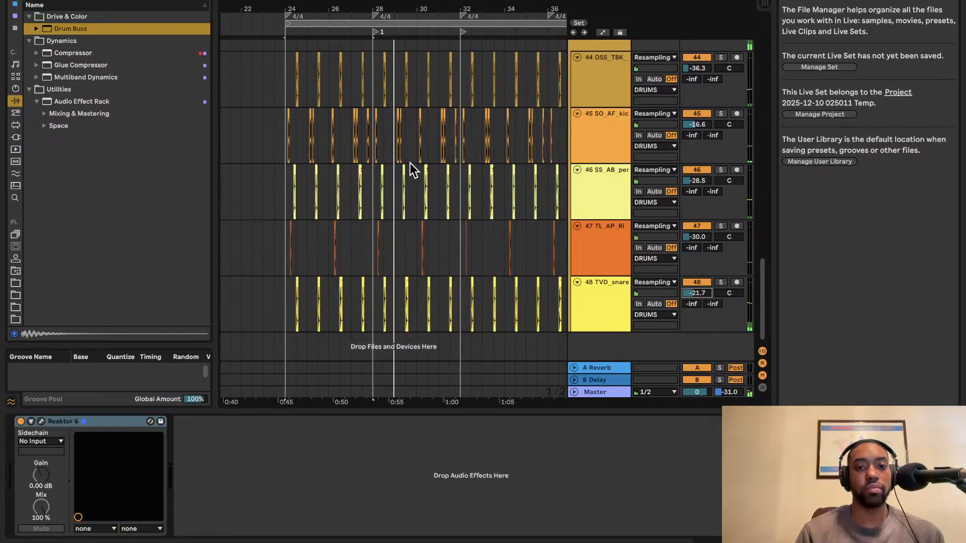
- Review the Captain Chords and Reaktor 6 parts up to bar 40 during playback and restart playback from bar 24
scroll(409, 163, "up", 2)
scroll(410, 163, "up", 3)
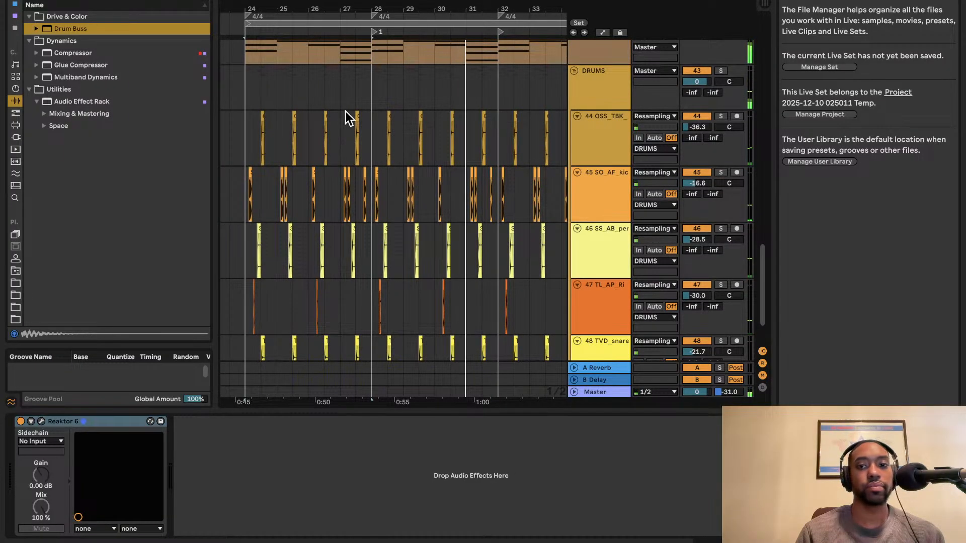
scroll(407, 98, "up", 4)
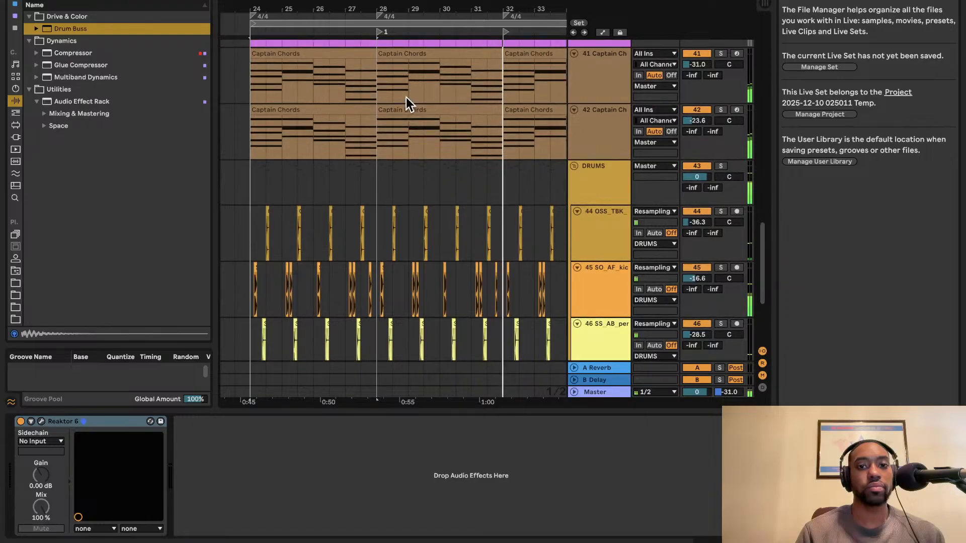
scroll(406, 98, "right", 3)
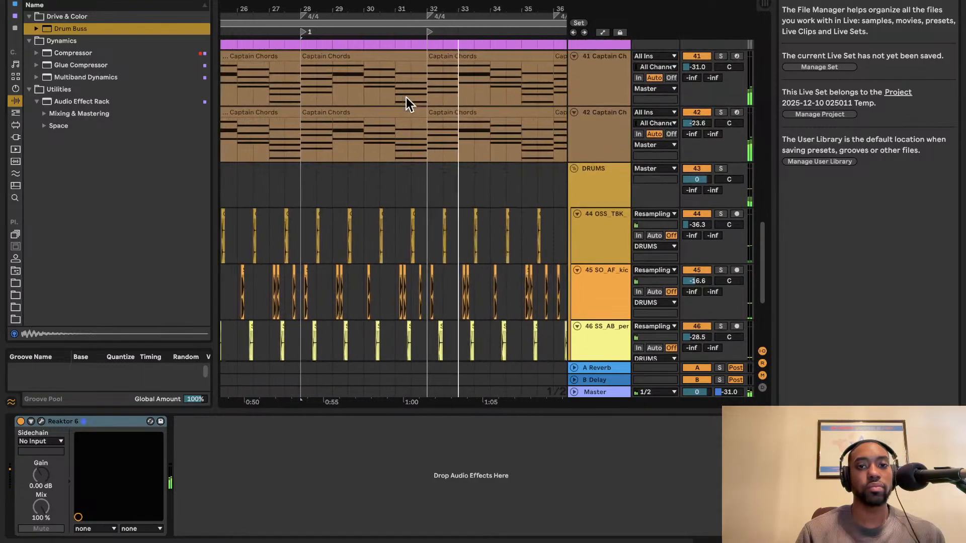
scroll(406, 97, "right", 3)
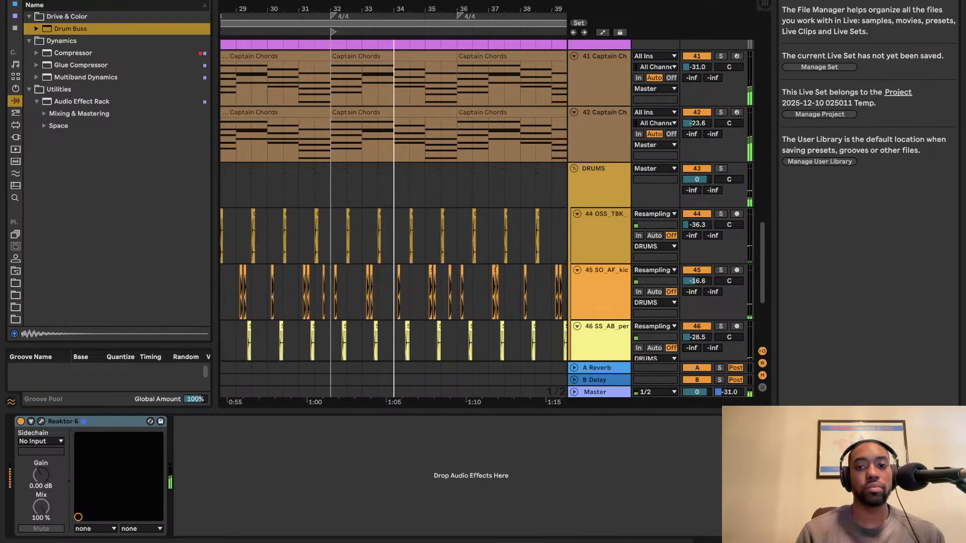
left_click_drag(337, 49, 369, 87)
scroll(369, 99, "up", 4)
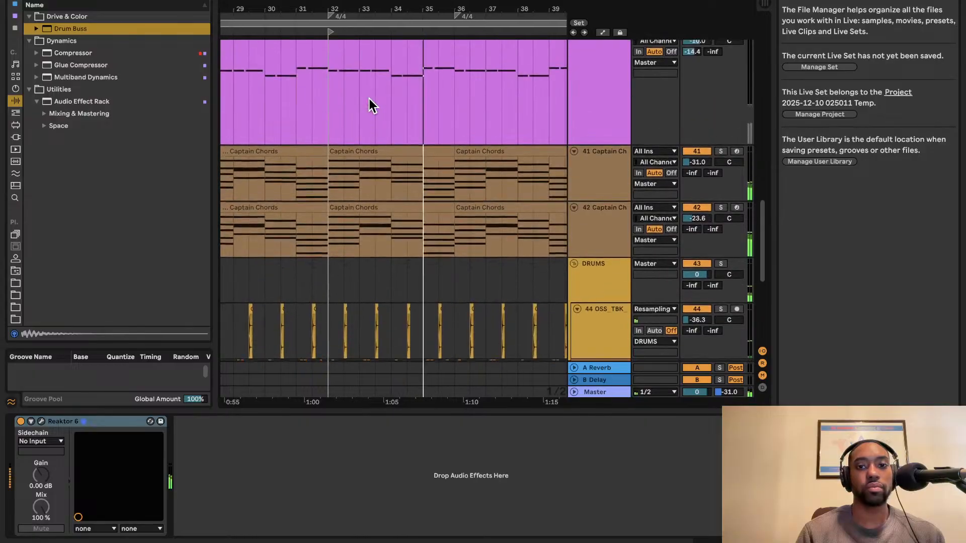
scroll(369, 99, "up", 2)
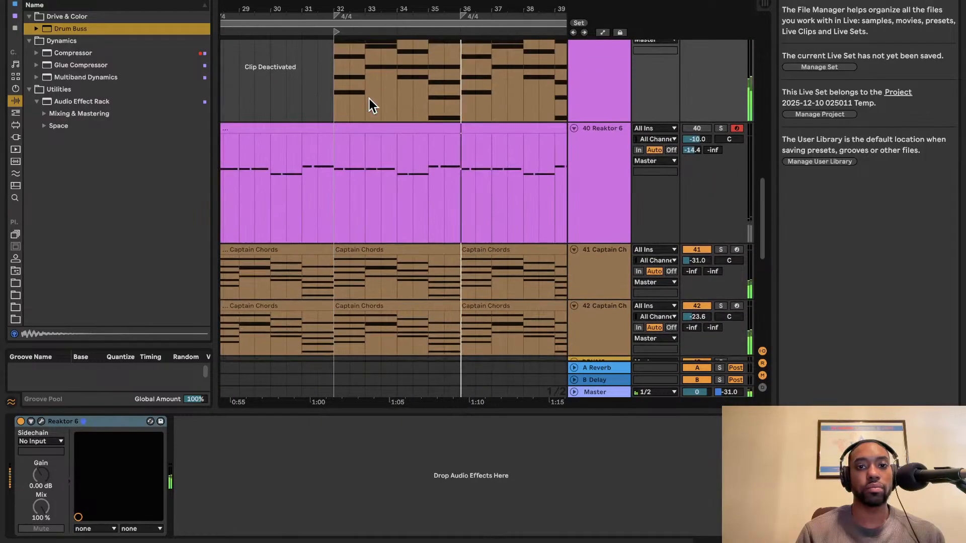
scroll(369, 99, "up", 6)
scroll(369, 98, "up", 1)
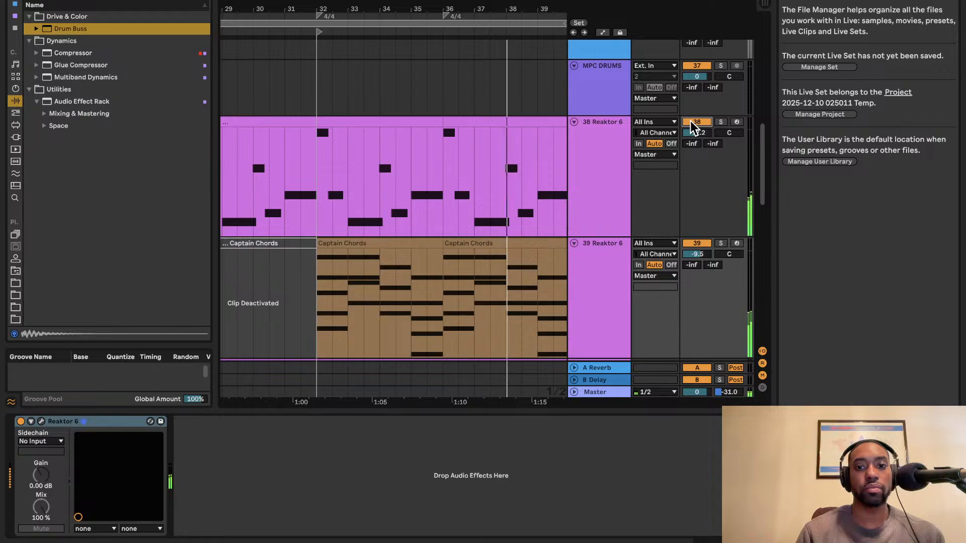
scroll(491, 127, "right", 4)
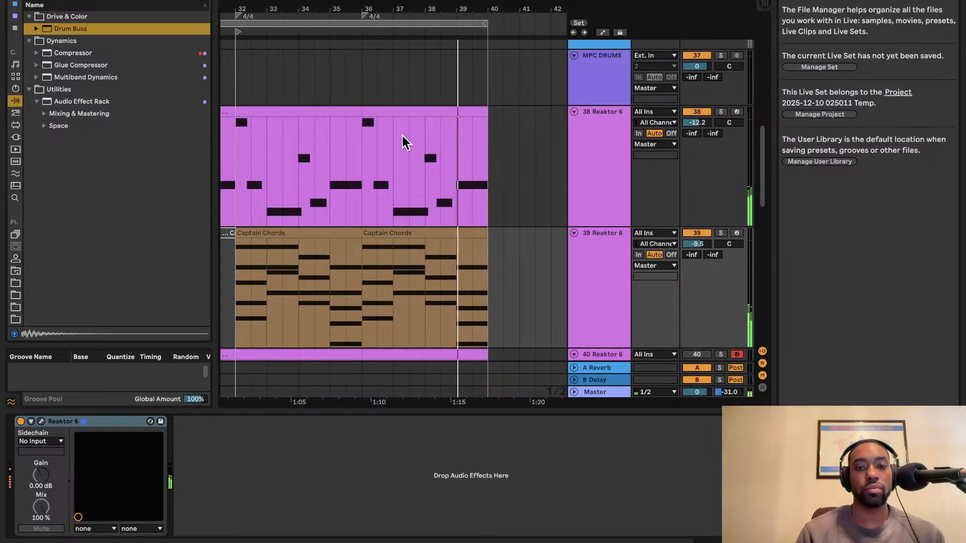
key("space")
key("space")
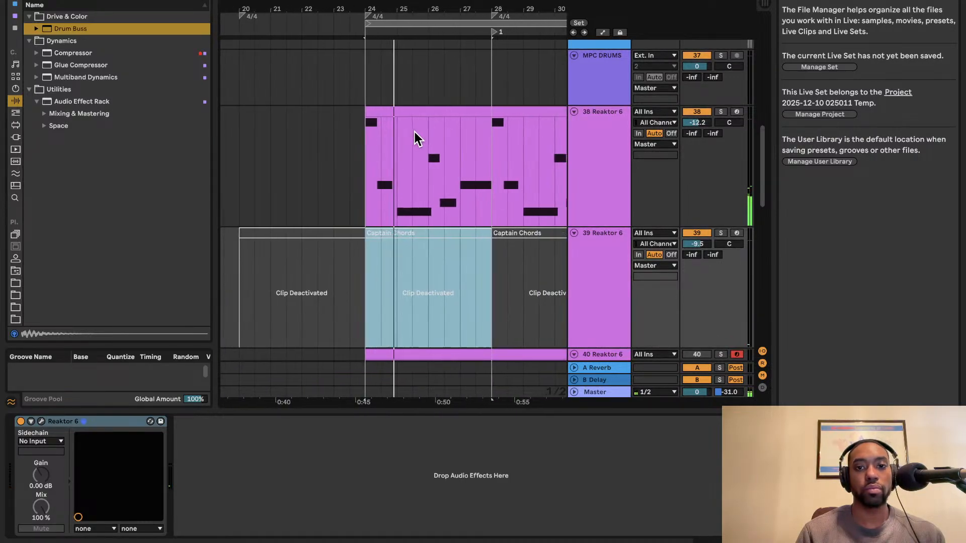
- Deactivate the Reaktor 6 clip starting at bar 32 on track 38
scroll(413, 132, "down", 5)
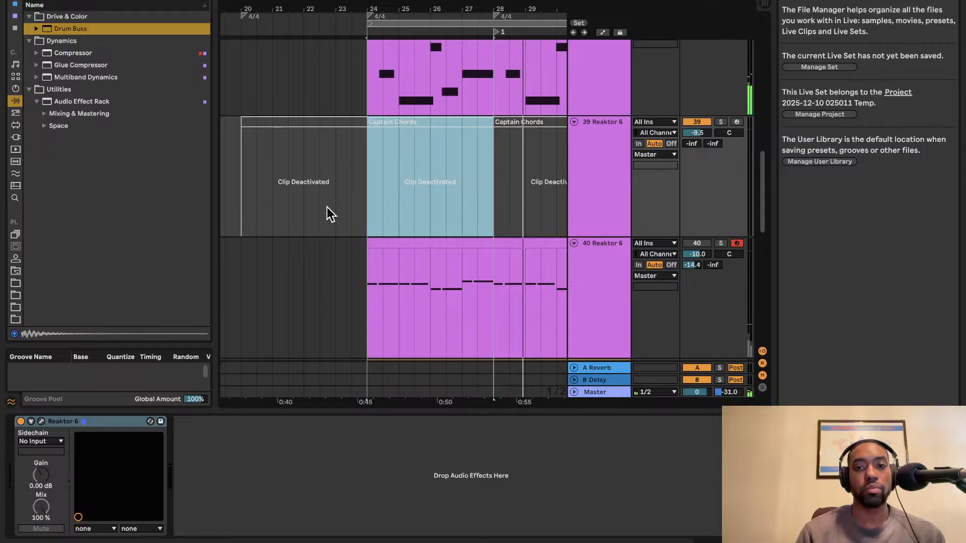
scroll(327, 207, "right", 5)
scroll(327, 207, "up", 1)
scroll(328, 208, "up", 1)
scroll(327, 208, "right", 1)
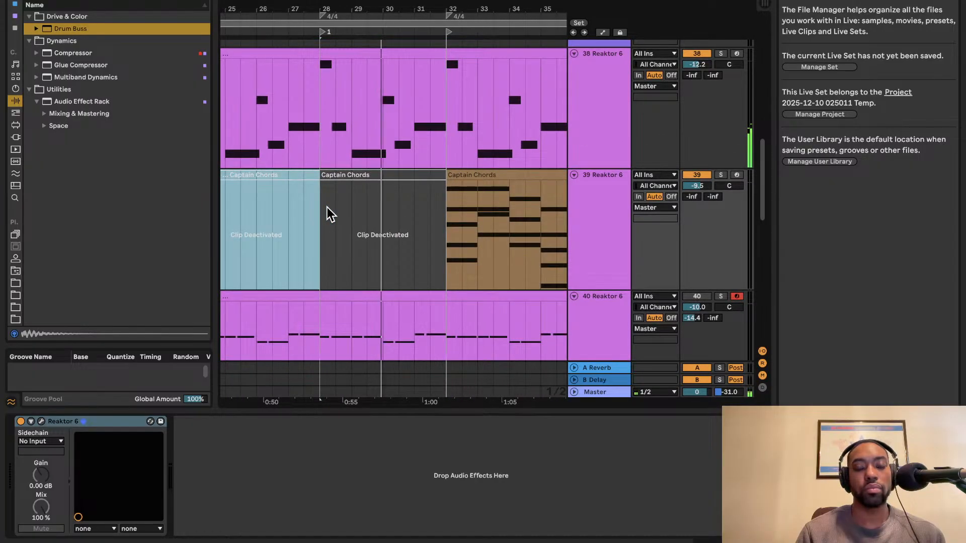
left_click(508, 54)
key("0")
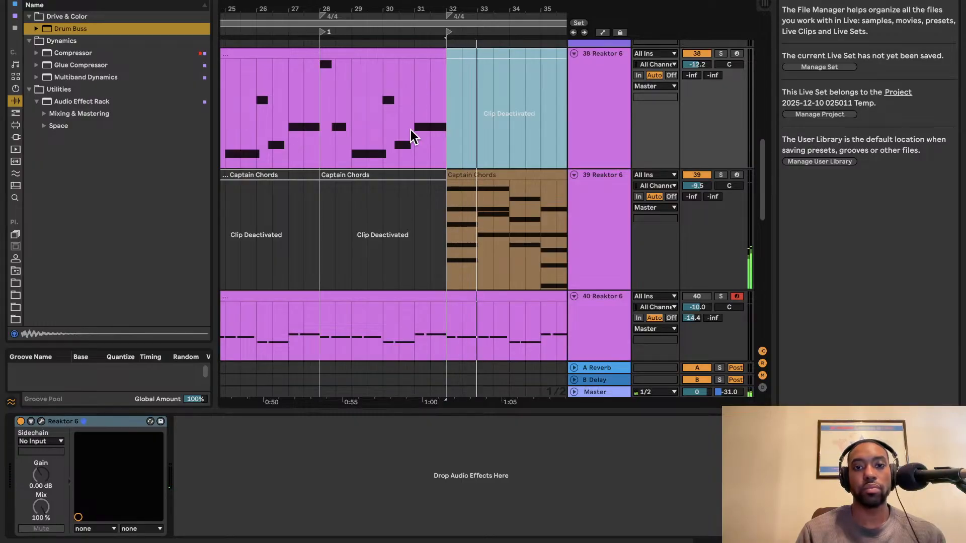
- Compare the Reaktor 6 clip starting at bar 36 on track 38 on and off, and leave it deactivated
scroll(402, 128, "right", 3)
scroll(402, 128, "down", 1)
scroll(401, 127, "up", 1)
scroll(401, 128, "right", 1)
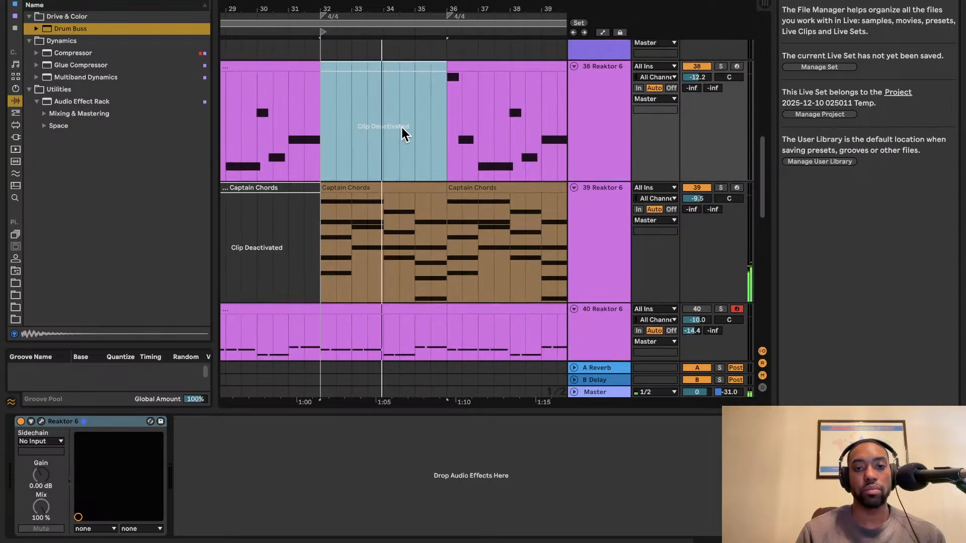
scroll(401, 127, "right", 4)
scroll(402, 128, "up", 1)
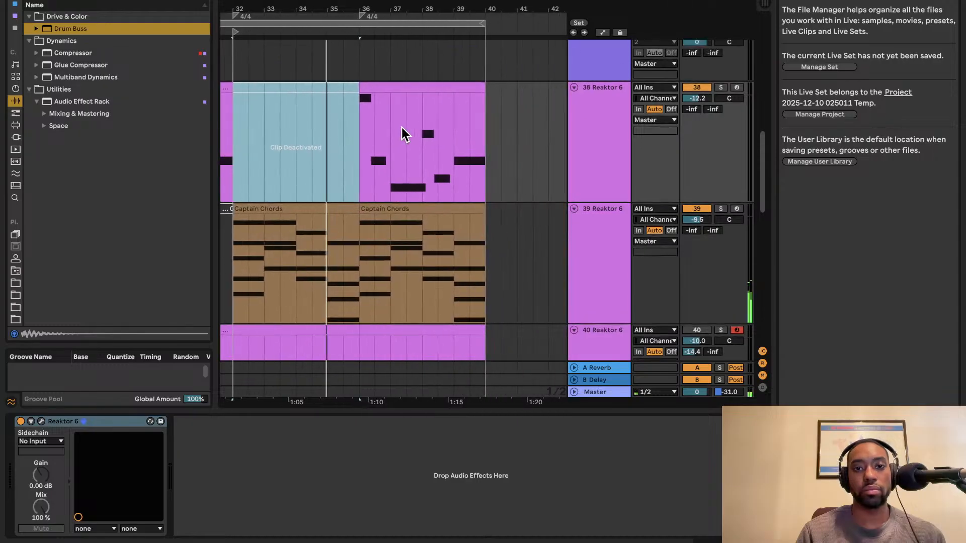
left_click(395, 88)
key("0")
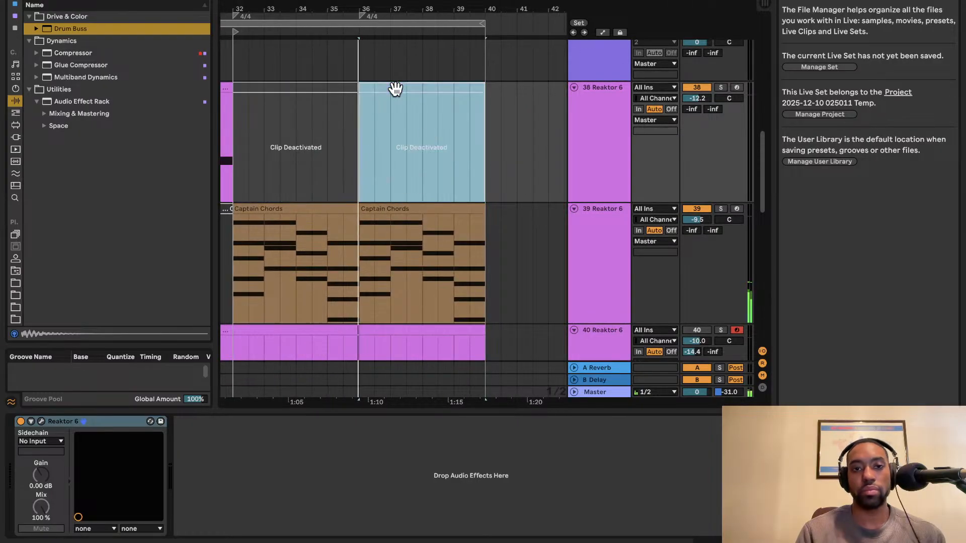
key("0")
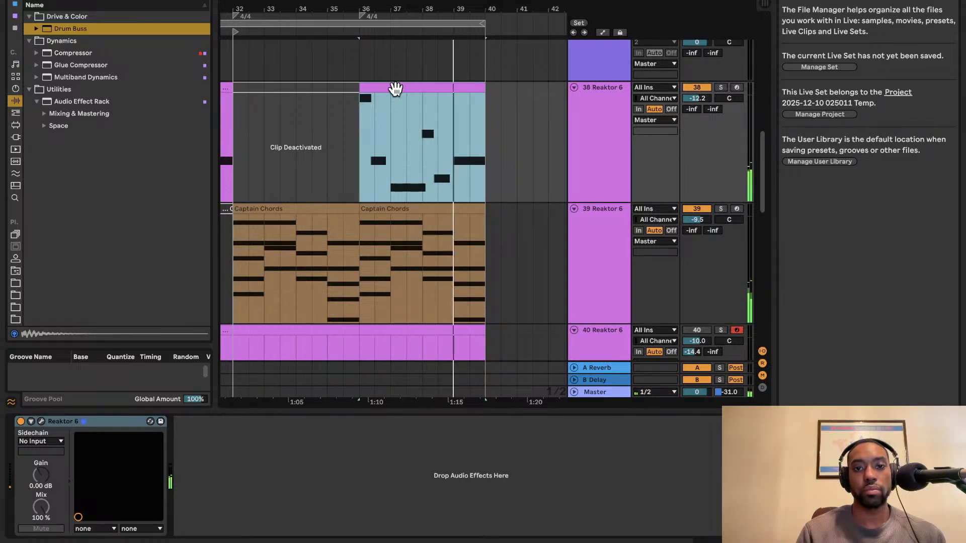
key("0")
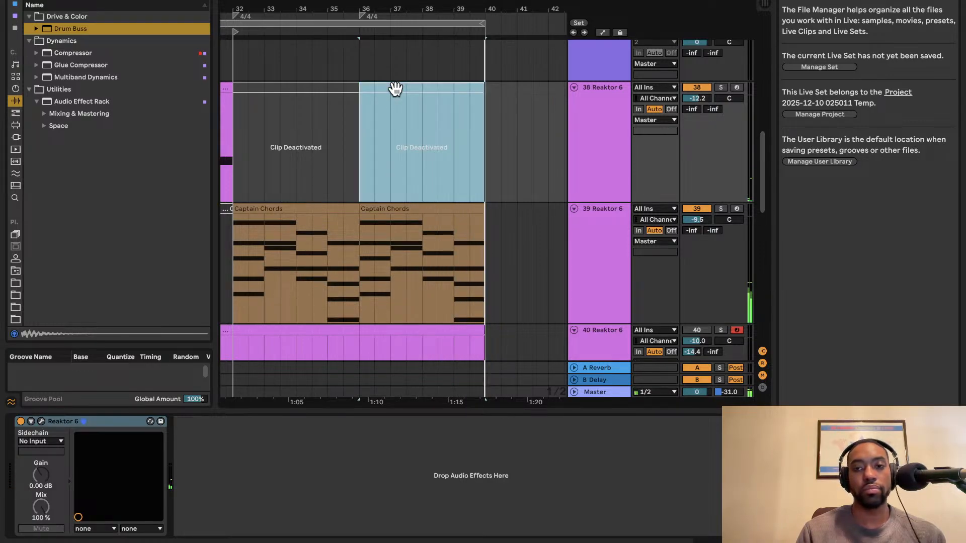
- Search the plug-ins for "val" and add ValhallaVintageVerb to the Captain Chords on track 41
scroll(398, 118, "down", 5)
scroll(399, 118, "left", 3)
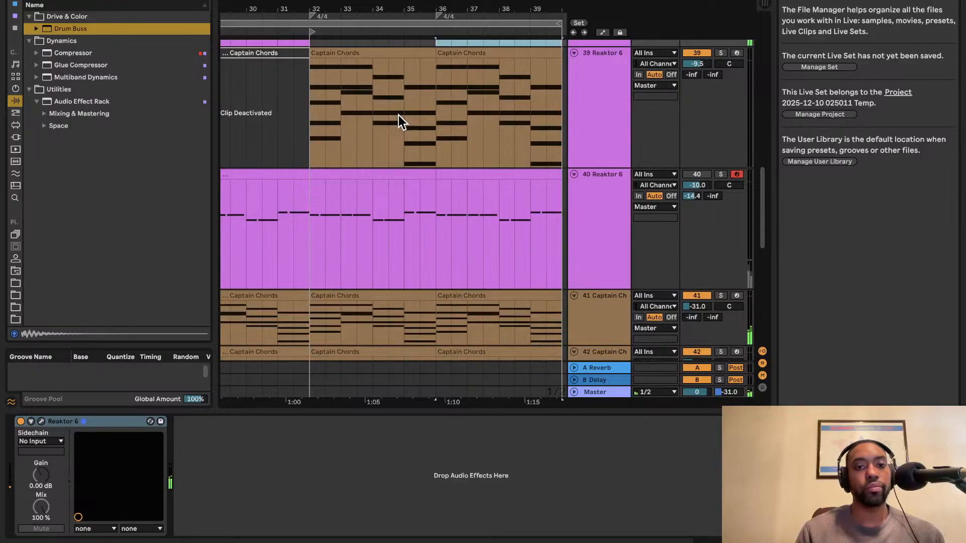
scroll(399, 118, "down", 5)
scroll(399, 118, "up", 3)
scroll(398, 119, "left", 2)
scroll(399, 119, "down", 1)
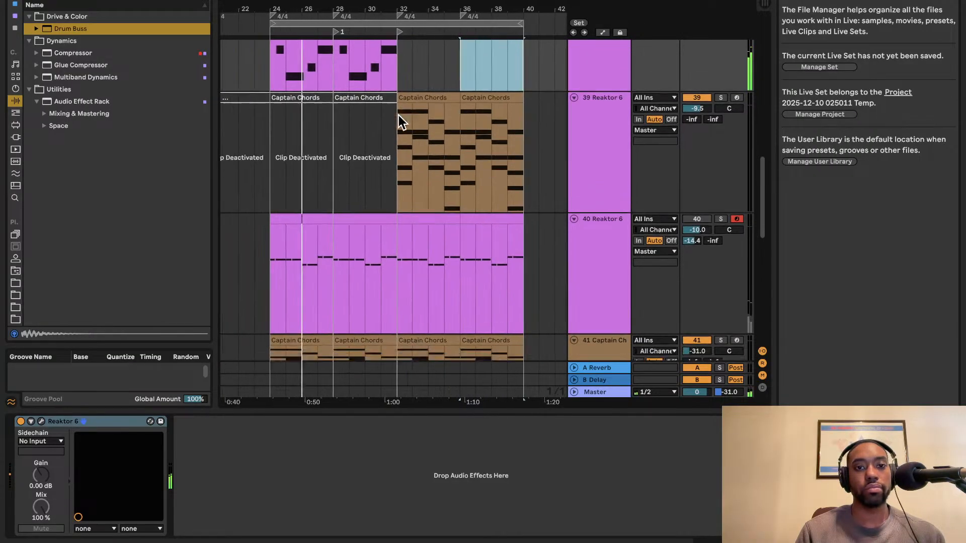
scroll(399, 117, "left", 2)
scroll(399, 117, "down", 3)
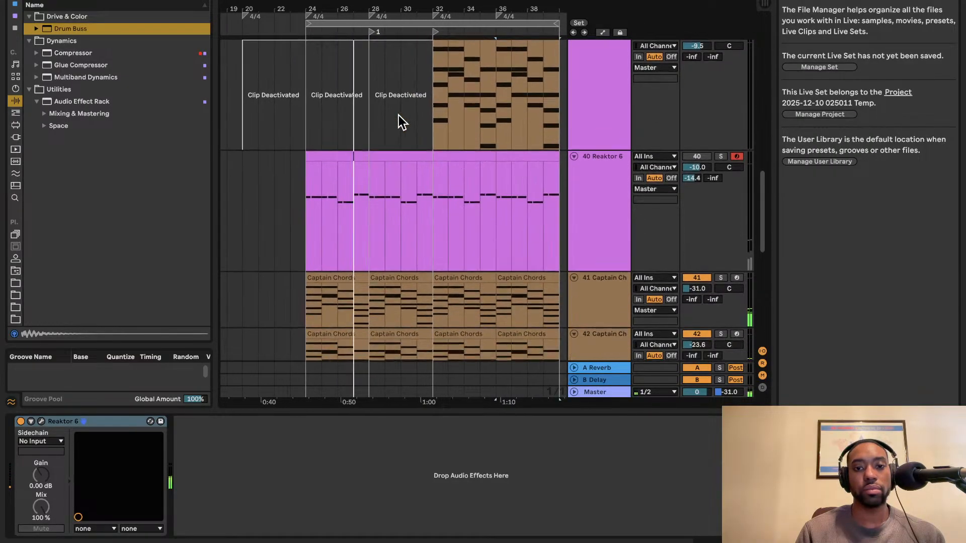
scroll(619, 225, "down", 3)
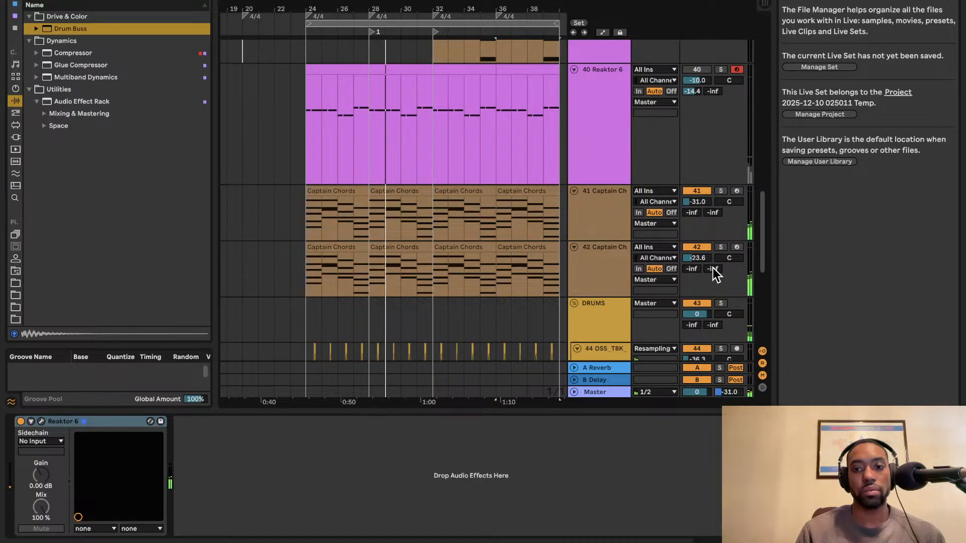
left_click(186, 0)
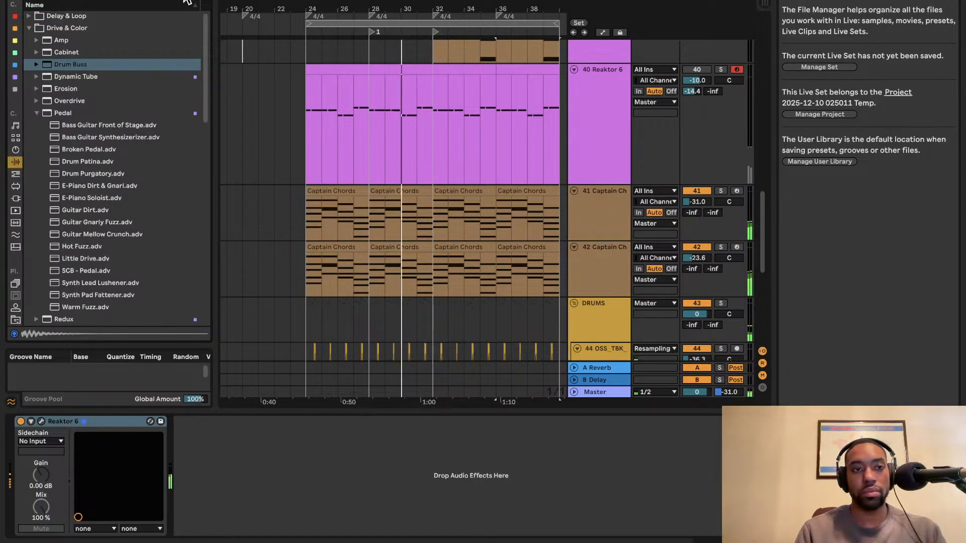
type("val")
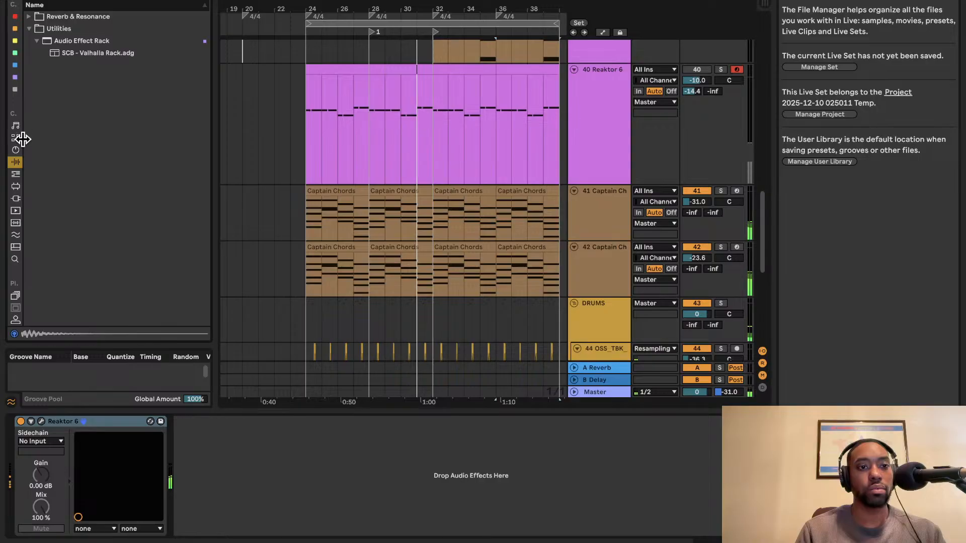
left_click(15, 199)
left_click(36, 28)
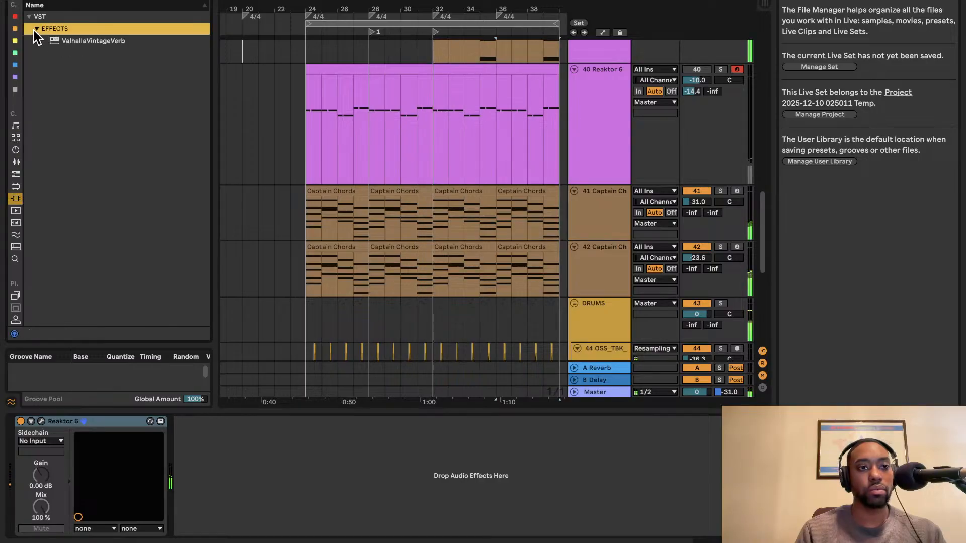
left_click_drag(68, 41, 595, 216)
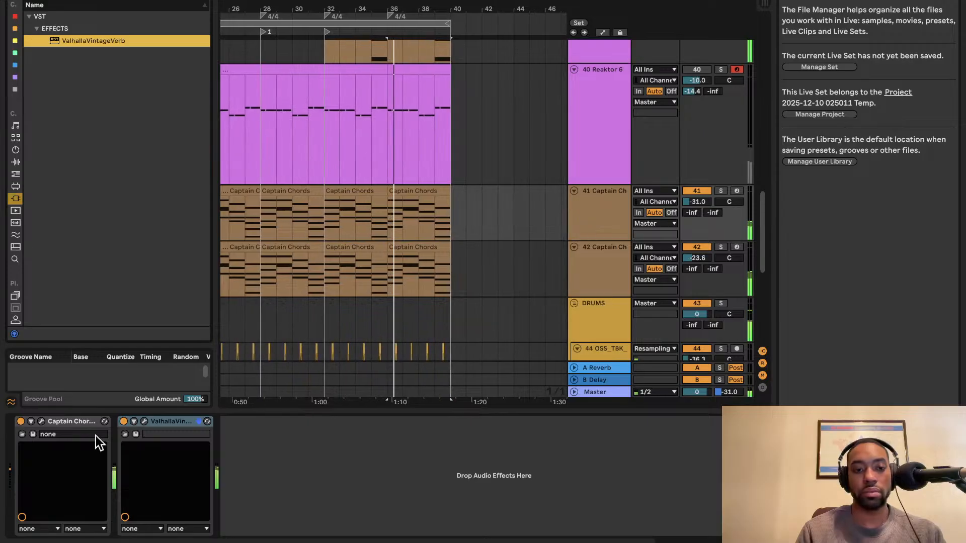
- Set the ValhallaVintageVerb on track 41 to a 0.21 s decay and a 49.7 % mix, and close its window
left_click(144, 421)
left_click_drag(197, 186, 201, 243)
left_click_drag(65, 140, 104, 209)
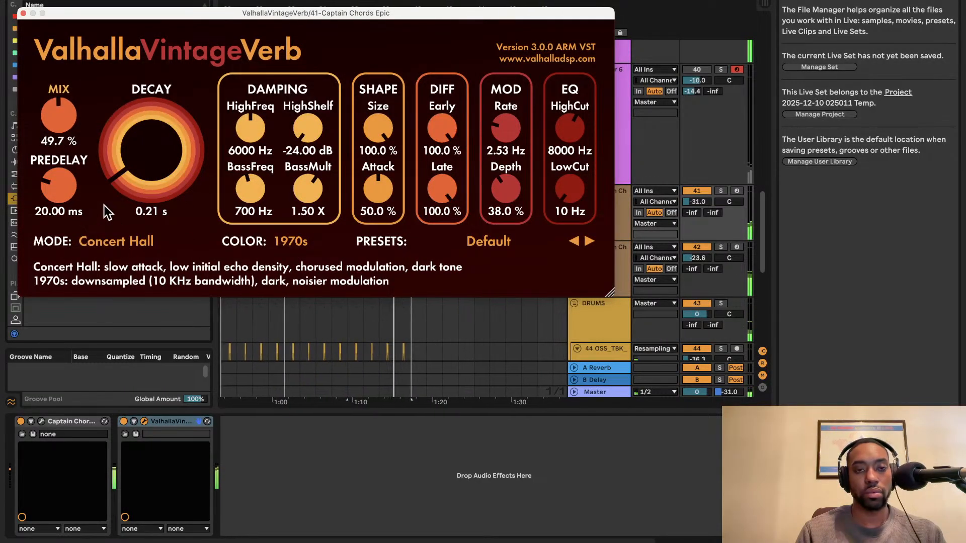
left_click(24, 13)
scroll(382, 210, "left", 4)
scroll(382, 210, "down", 1)
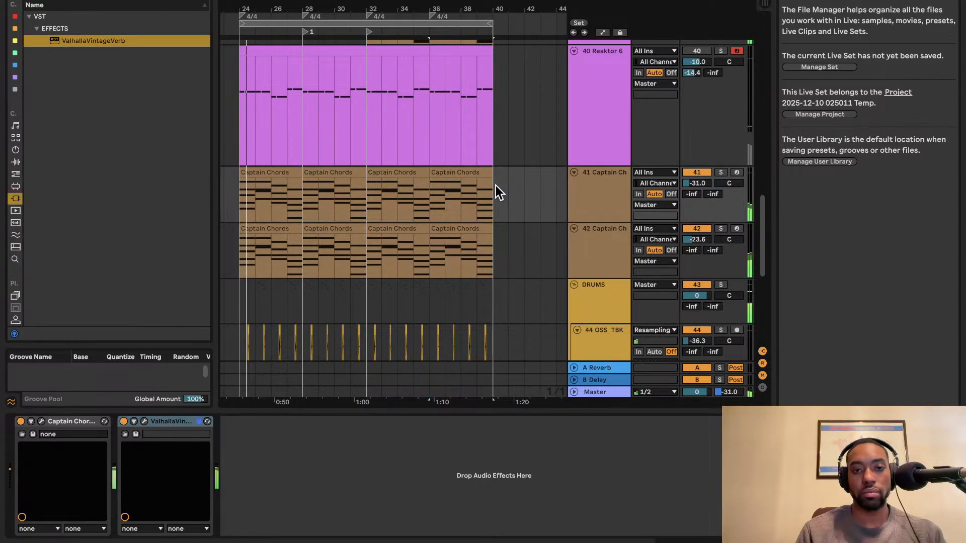
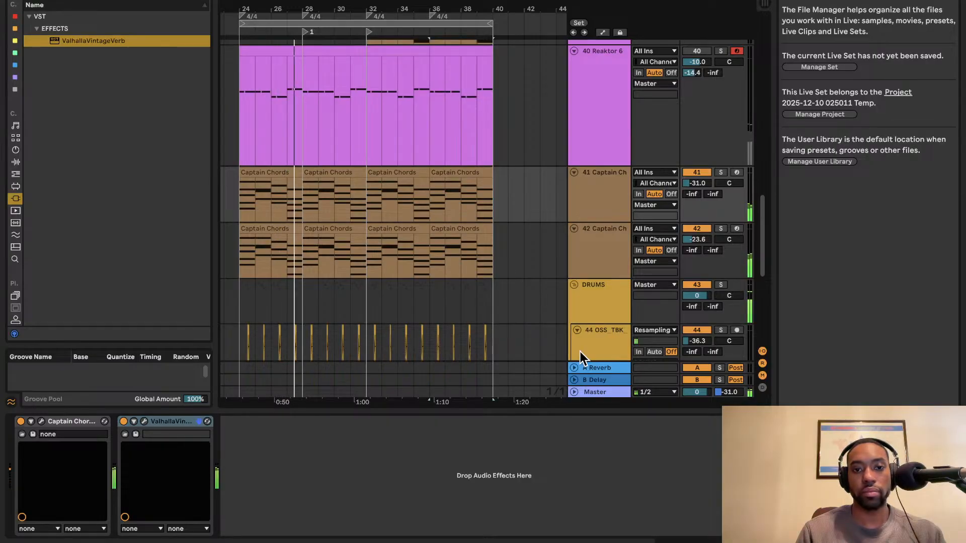
- Search the audio effects for "compr" and add Compressor after ValhallaVintageVerb on the Captain Chords track 41
left_click(86, 1)
key("BackSpace")
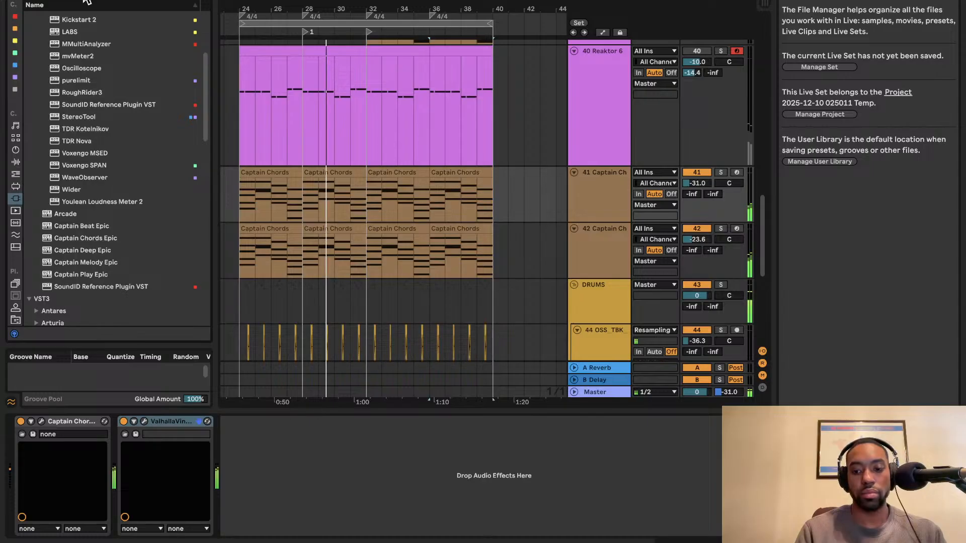
type("compr")
left_click(16, 158)
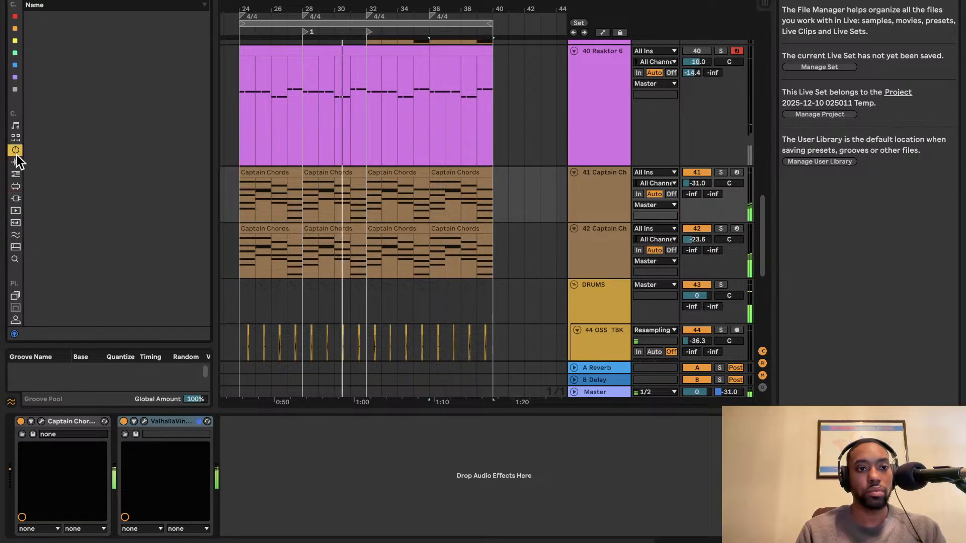
left_click(45, 54)
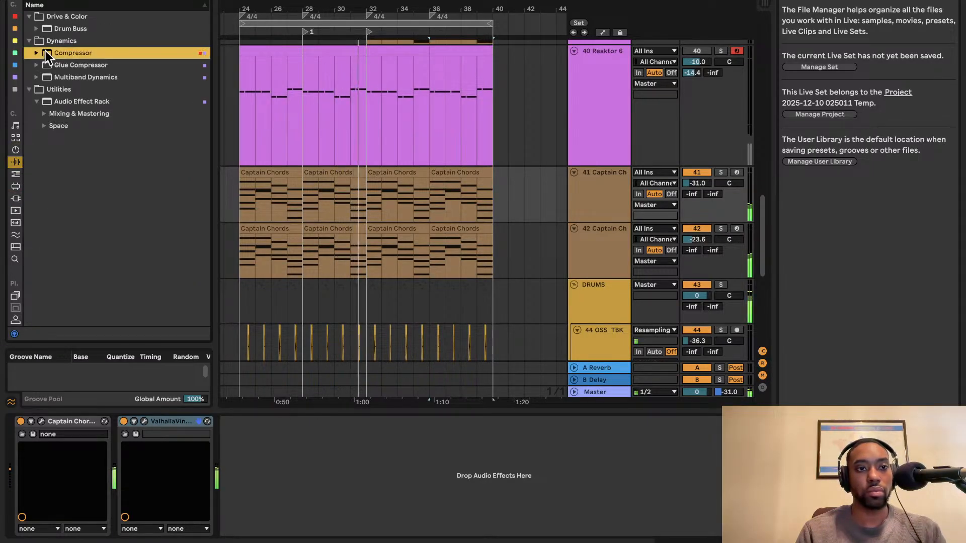
left_click_drag(500, 193, 592, 192)
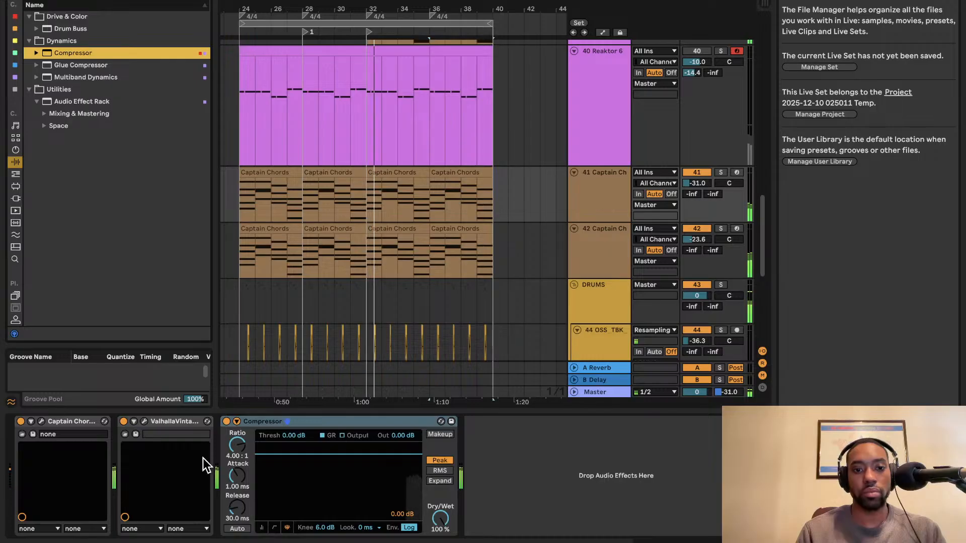
- Set the track 41 Compressor's threshold to -14.6 dB and enable its sidechain with 45-SO AF kick iss as the source
left_click_drag(297, 436, 297, 458)
left_click(236, 422)
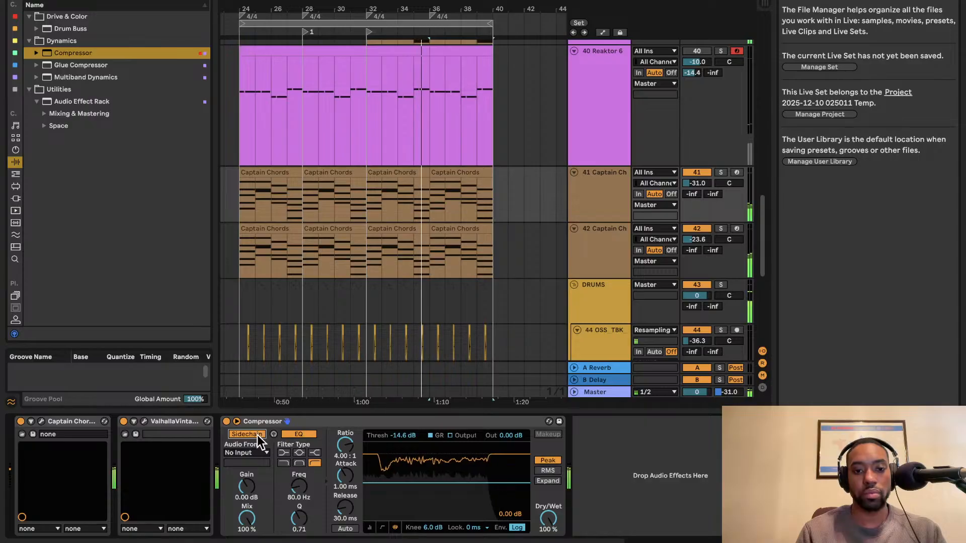
left_click(253, 452)
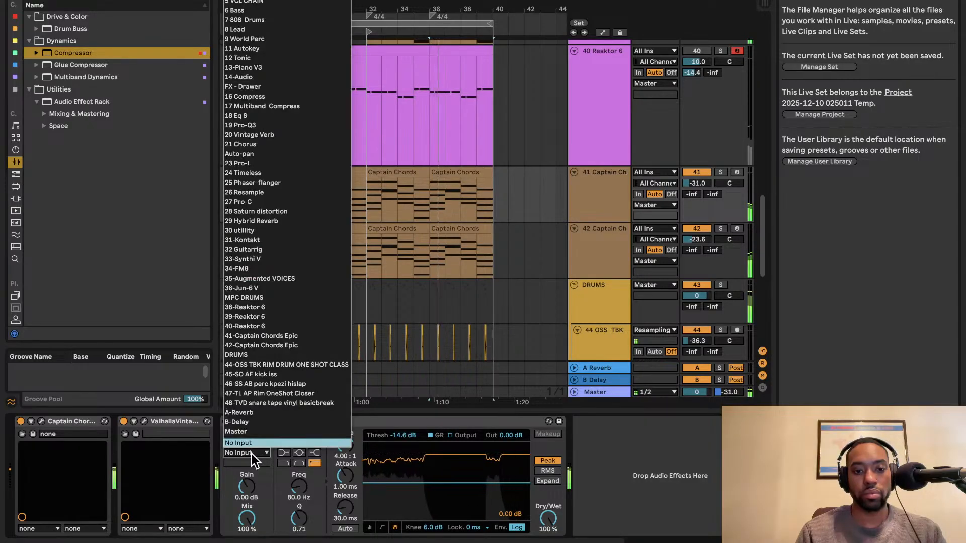
left_click(463, 277)
scroll(464, 276, "down", 1)
scroll(464, 276, "down", 5)
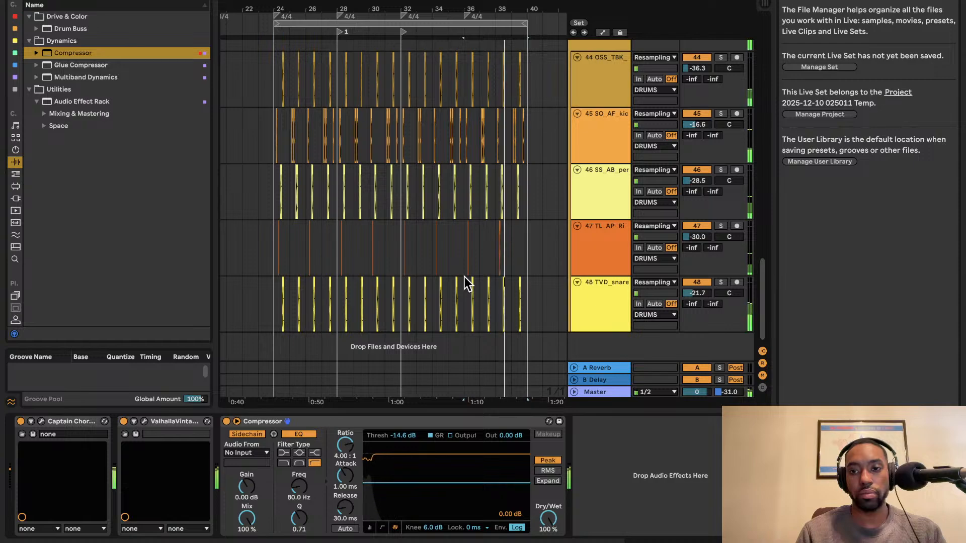
left_click(251, 452)
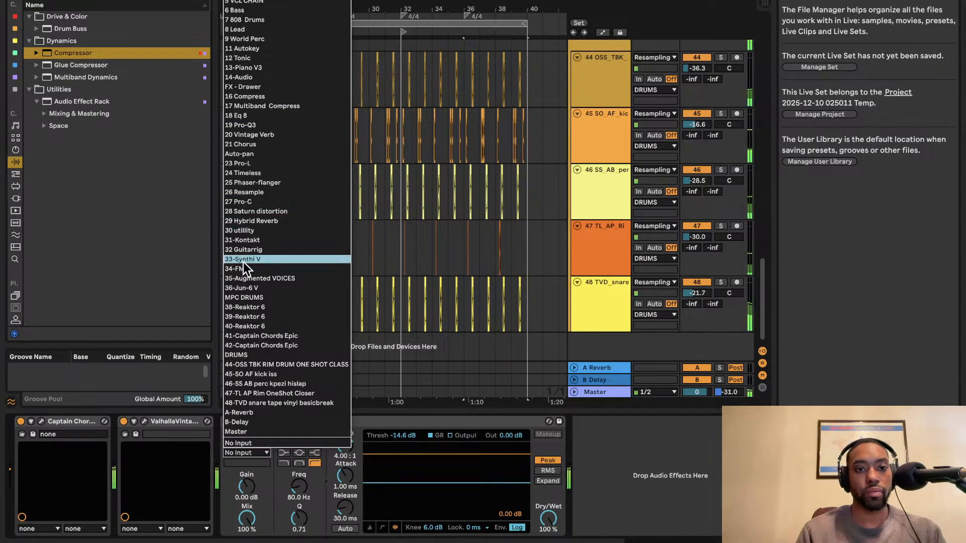
left_click(245, 373)
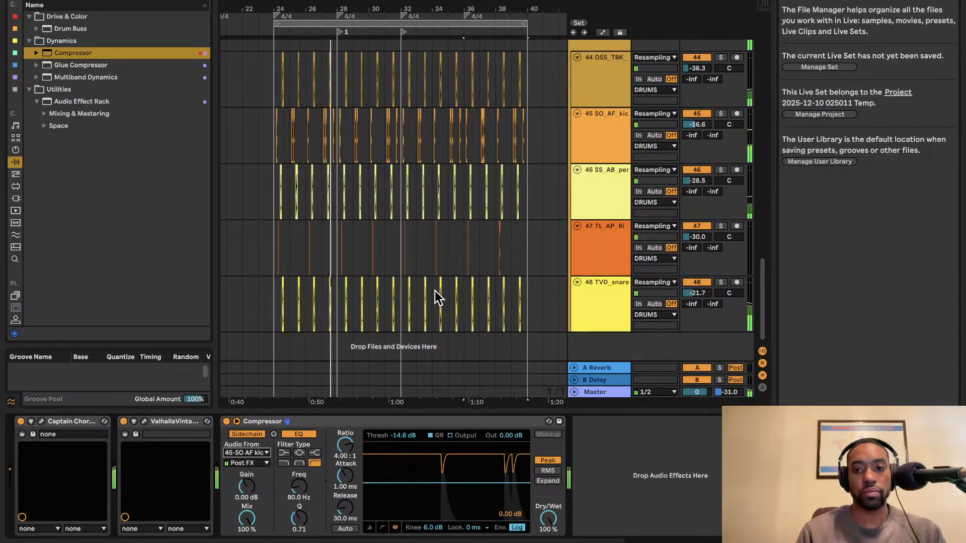
- Search the audio effects for "limiter" and add Limiter at the end of the Master track's device chain
left_click(595, 392)
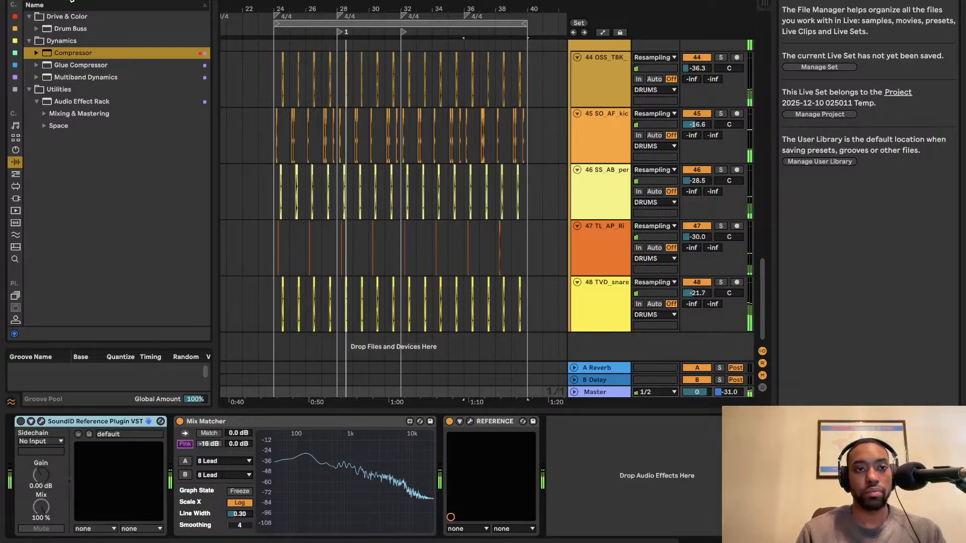
left_click(72, 0)
key("BackSpace")
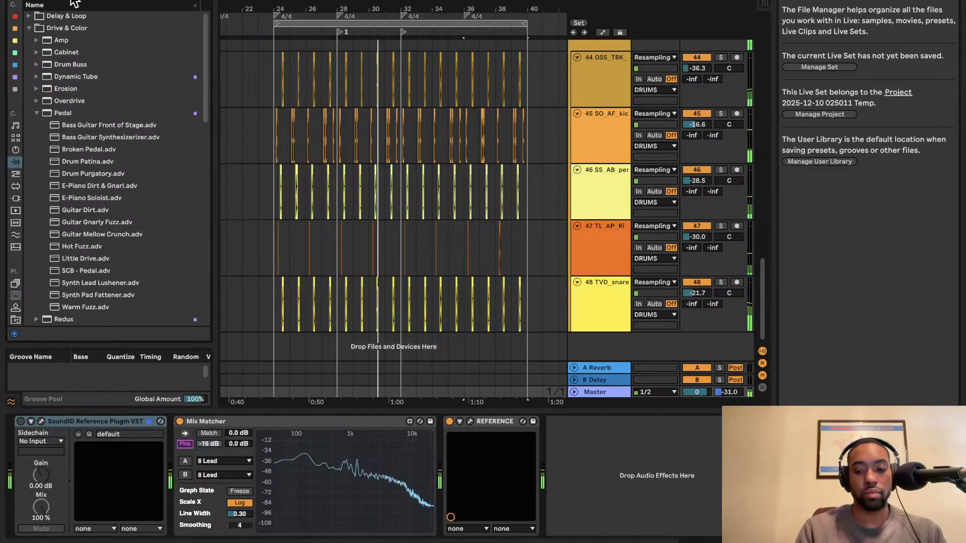
type("limiter")
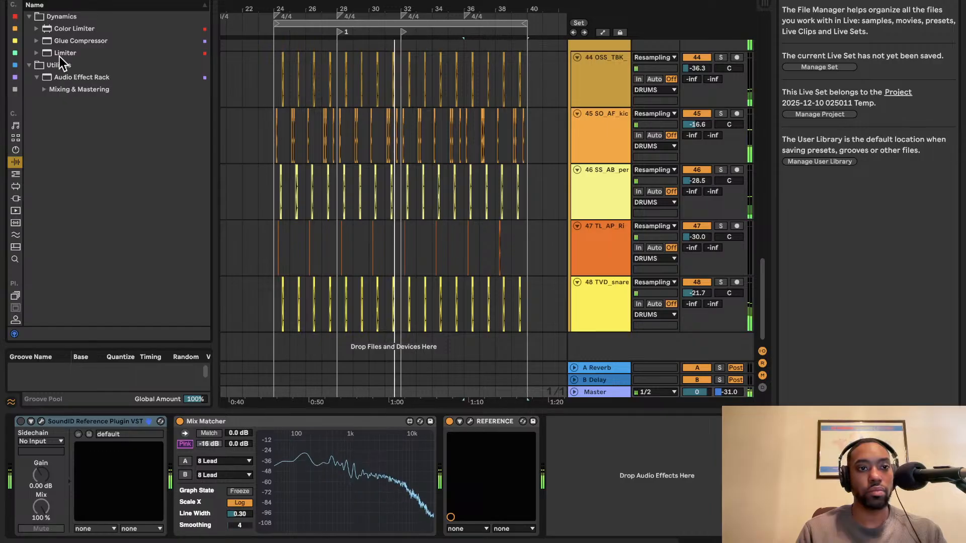
left_click_drag(52, 55, 591, 451)
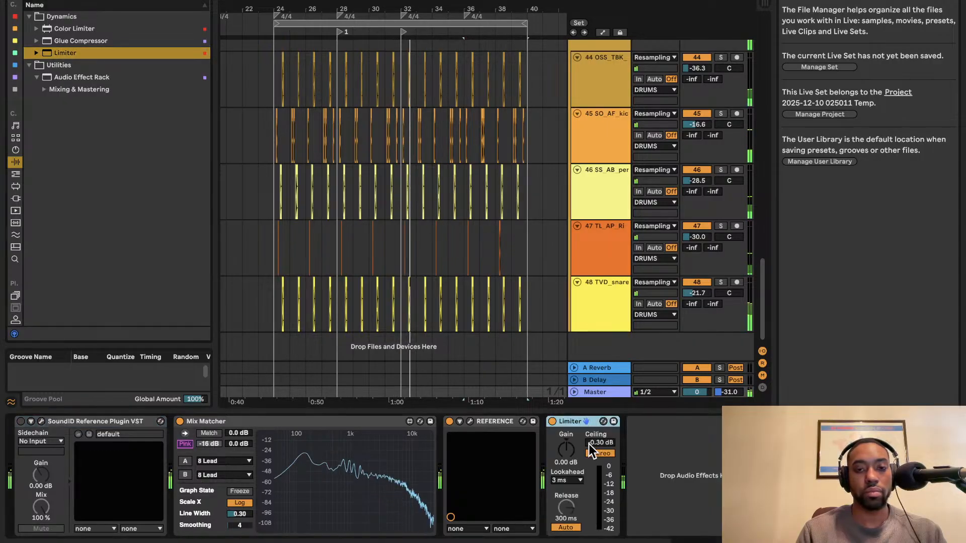
- Deactivate the Captain Chords clips starting at bar 32 on tracks 41 and 42
scroll(448, 52, "up", 10)
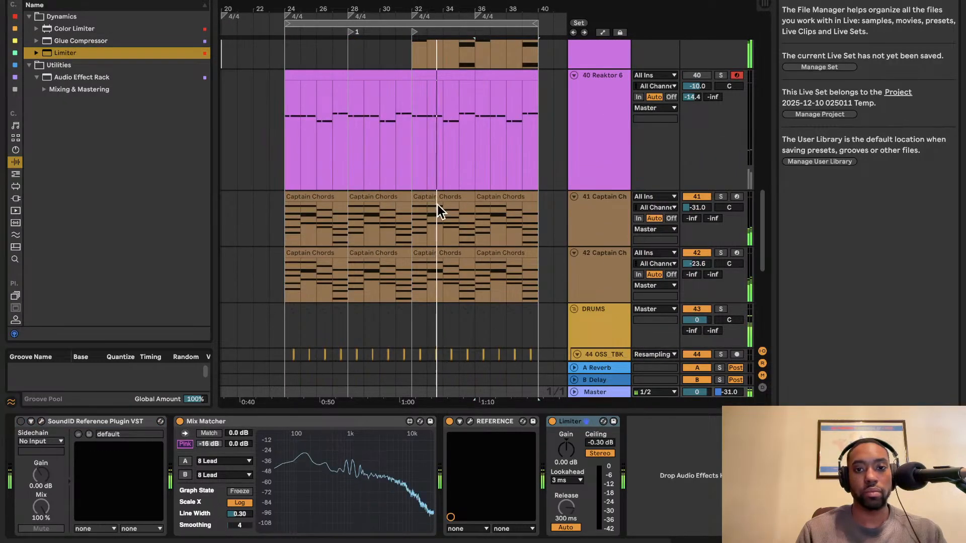
left_click(439, 194)
key("0")
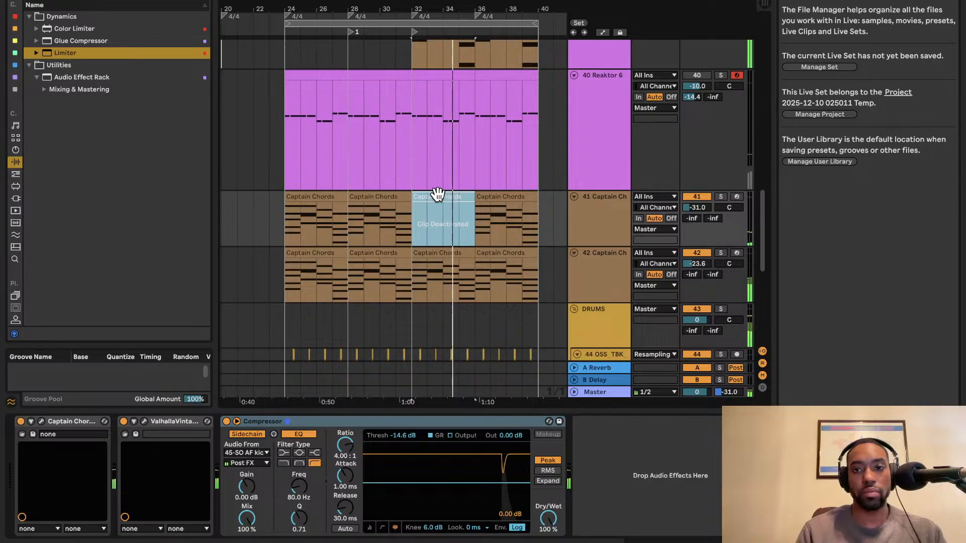
left_click(443, 251)
key("0")
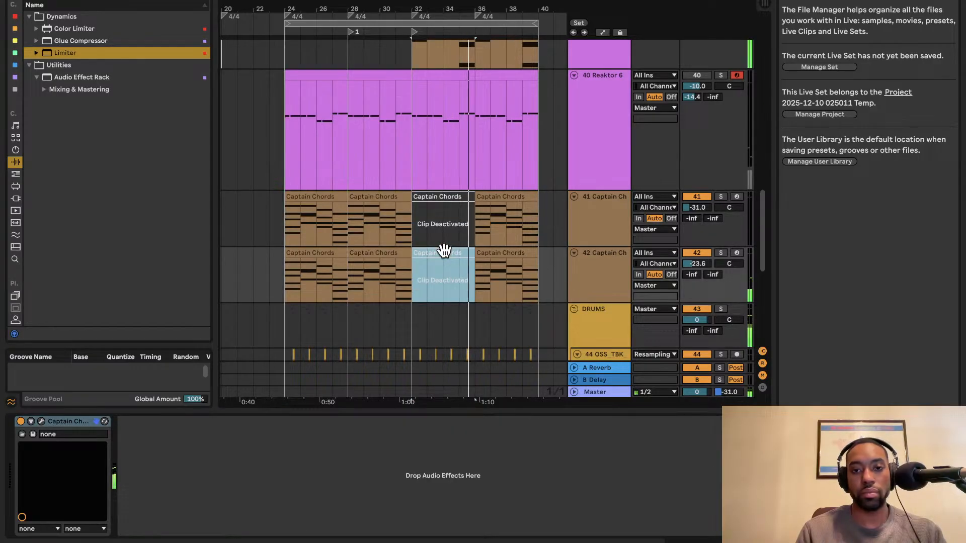
- Activate the Reaktor 6 track 40 and open its clip starting at bar 32 in an enlarged note editor
scroll(443, 251, "right", 2)
scroll(400, 220, "up", 5)
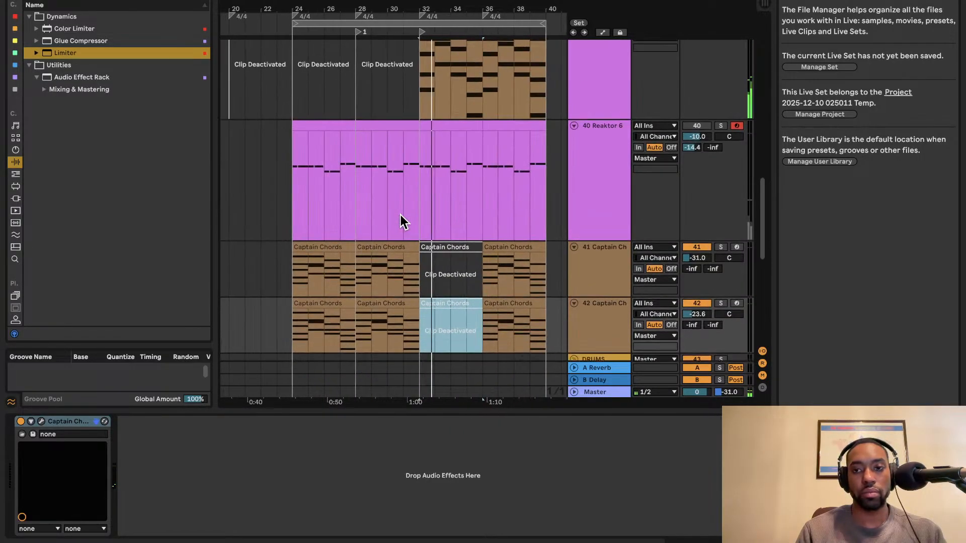
left_click(697, 126)
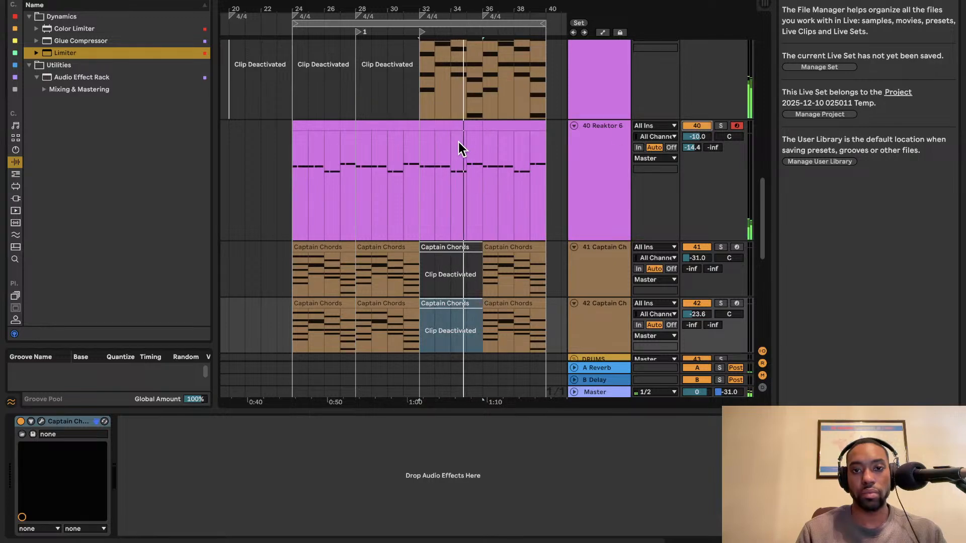
double_click(470, 126)
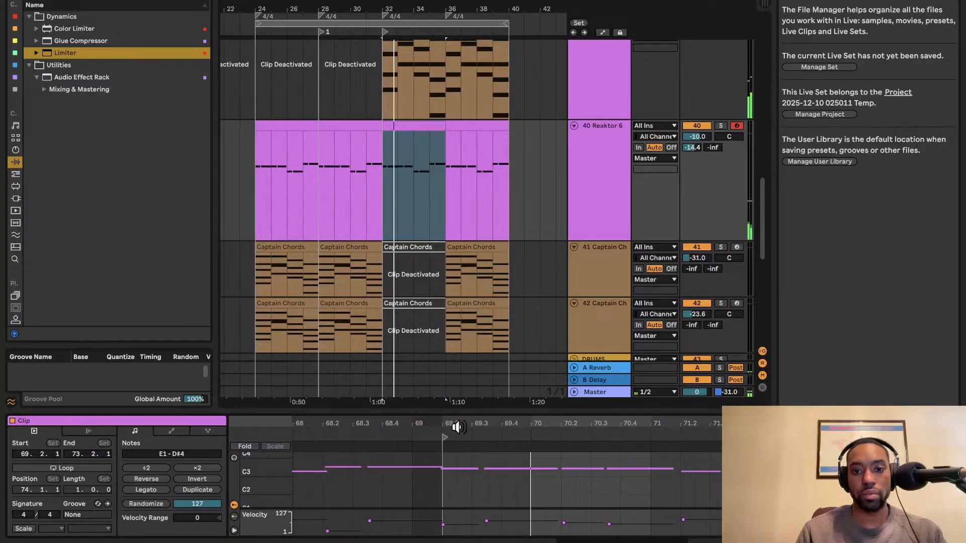
left_click_drag(464, 414, 433, 228)
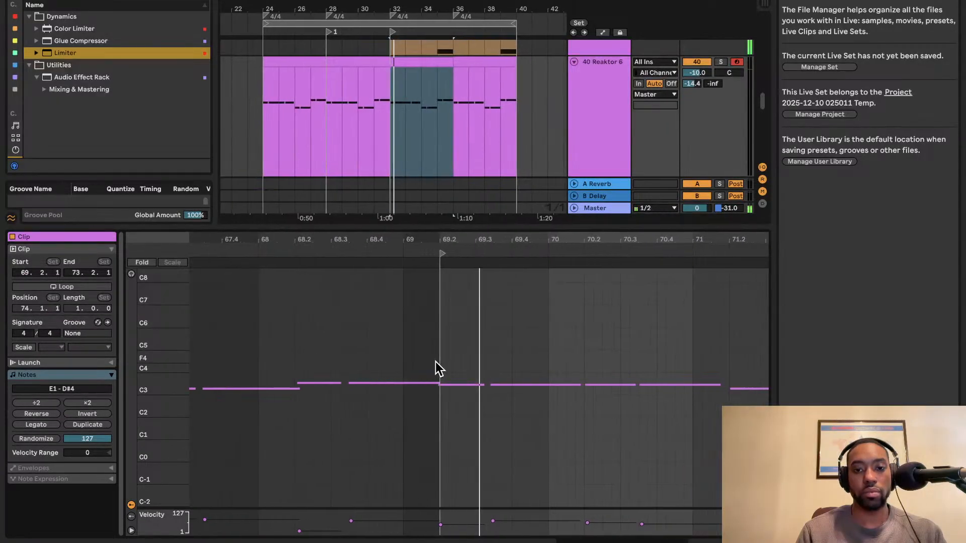
- Try the first note of the bar 32 clip on track 40 at C#3 and return it to F3
left_click(452, 383)
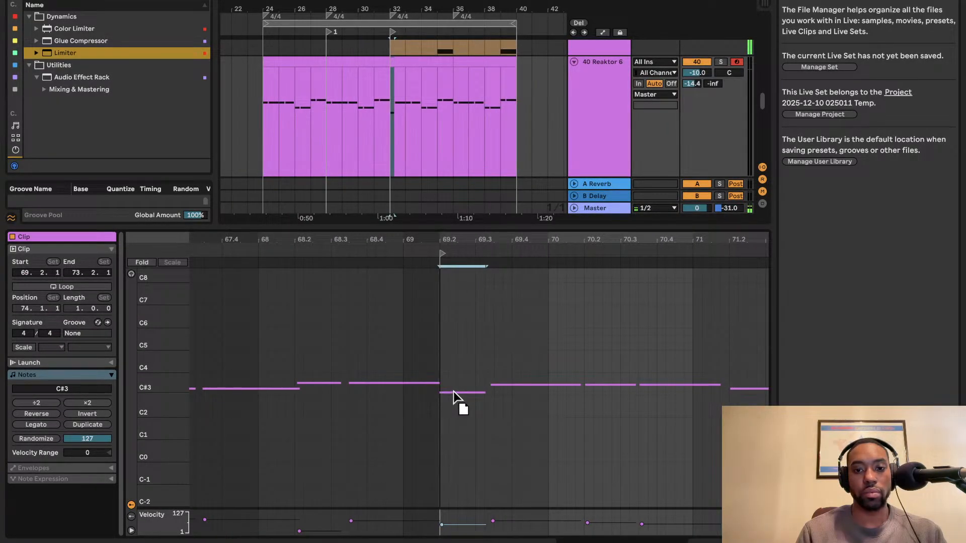
left_click_drag(454, 392, 454, 384)
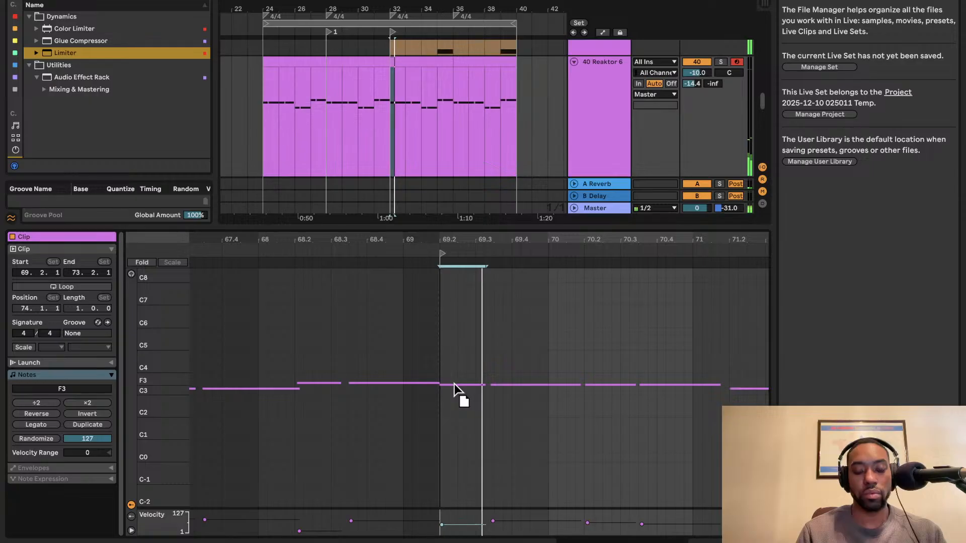
left_click(514, 385)
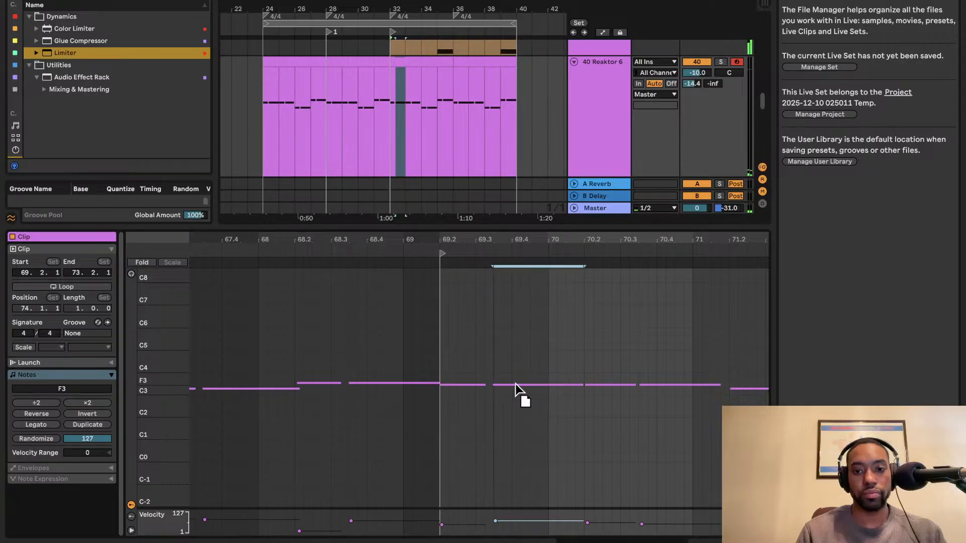
scroll(518, 389, "right", 5)
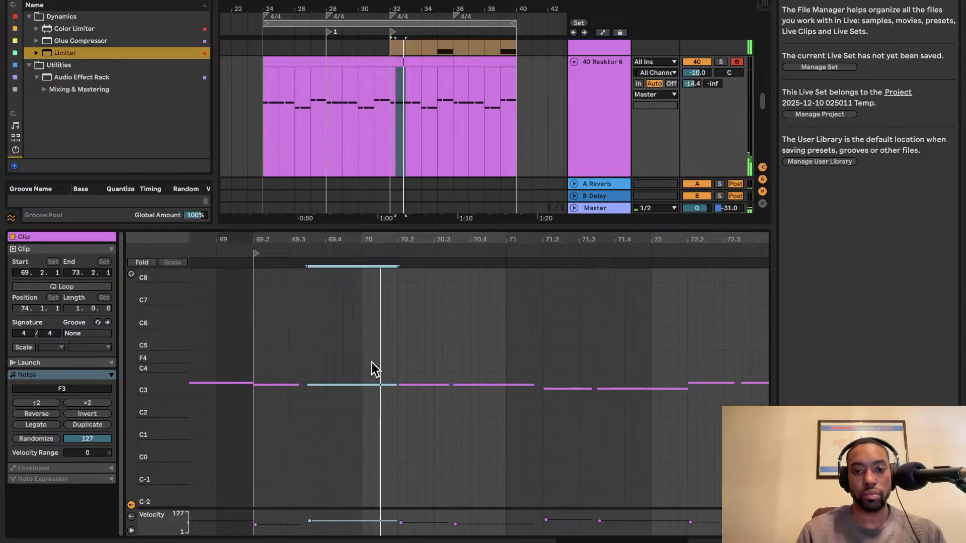
- Lower the short note starting just after 70.2 in the track 40 clip by one octave to F2
left_click(425, 389)
key("space")
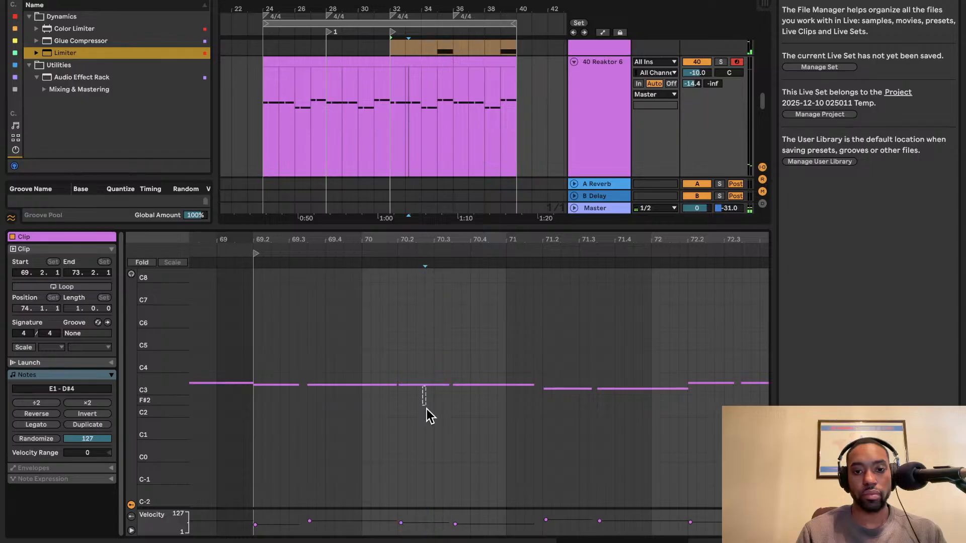
left_click_drag(426, 409, 428, 421)
left_click_drag(429, 329, 414, 395)
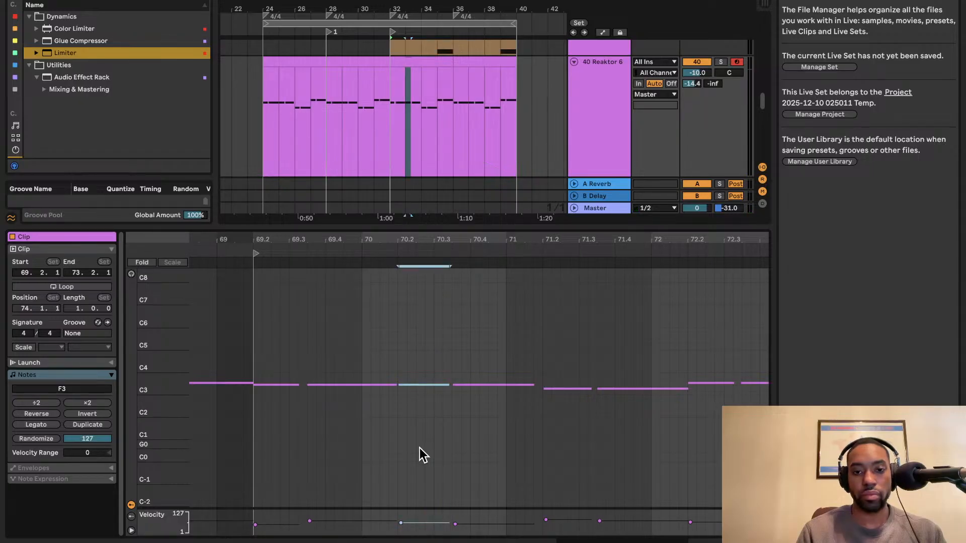
key("space")
key("shift+Down")
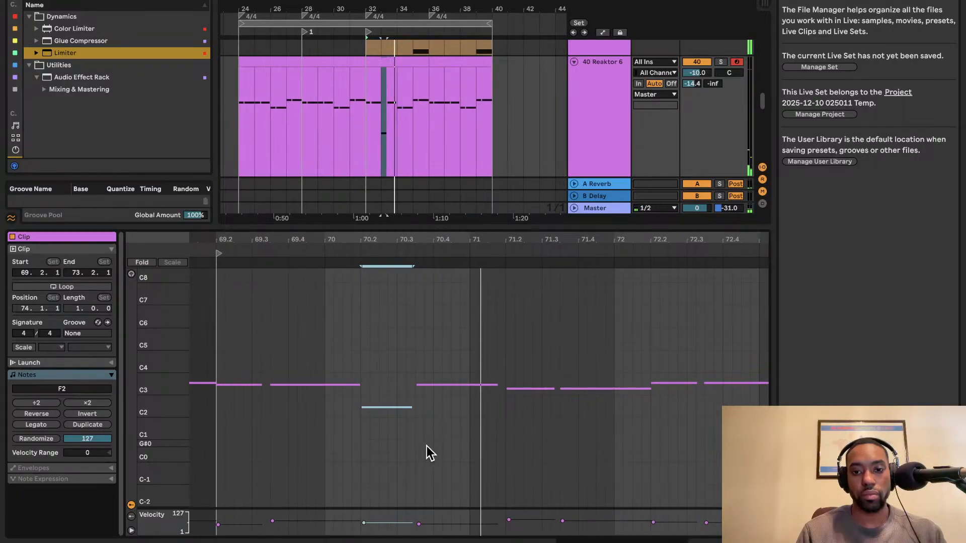
- Transpose the note following the F2 note in the track 40 clip to F1, auditioning F#3, D3, C#3, F#2 and C#1 along the way
key("Up")
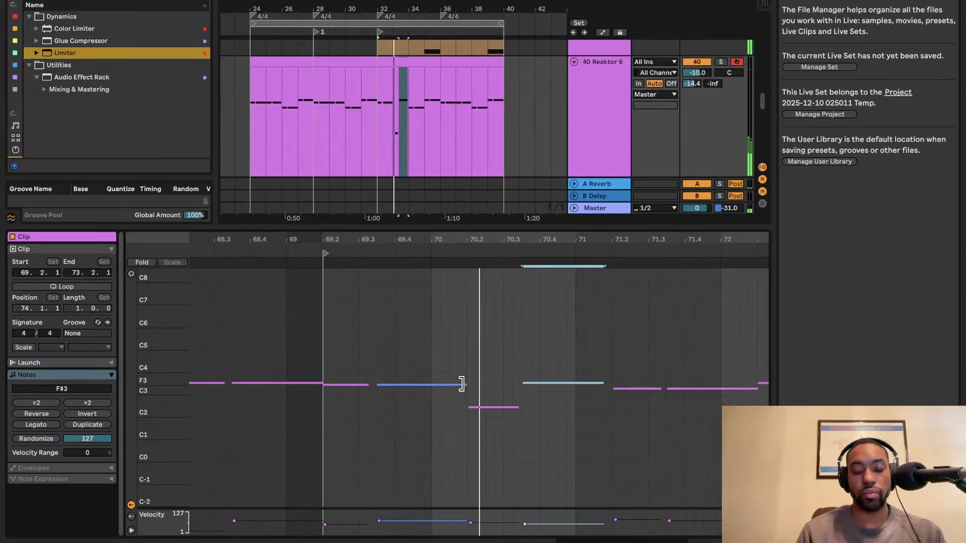
key("Down")
key("Down")
key("Down")
key("Down")
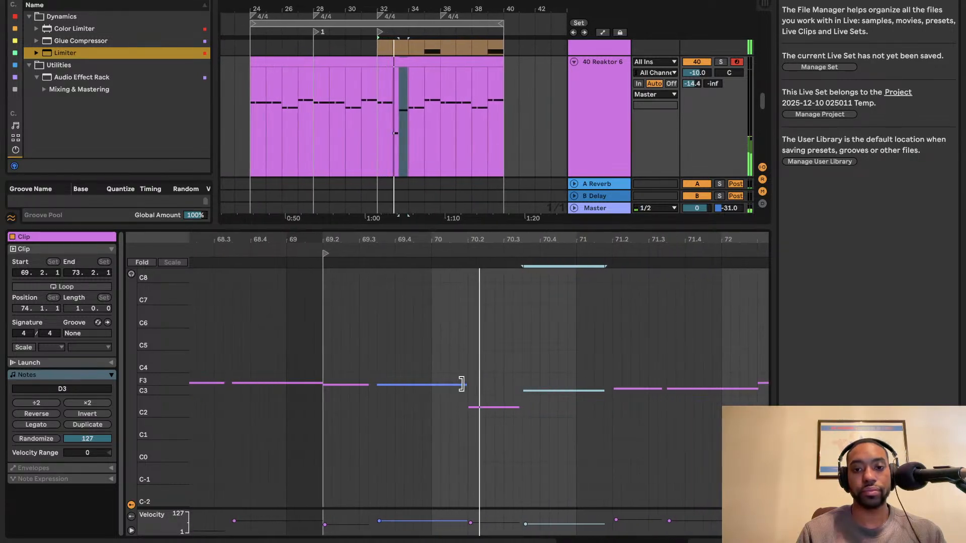
key("Down")
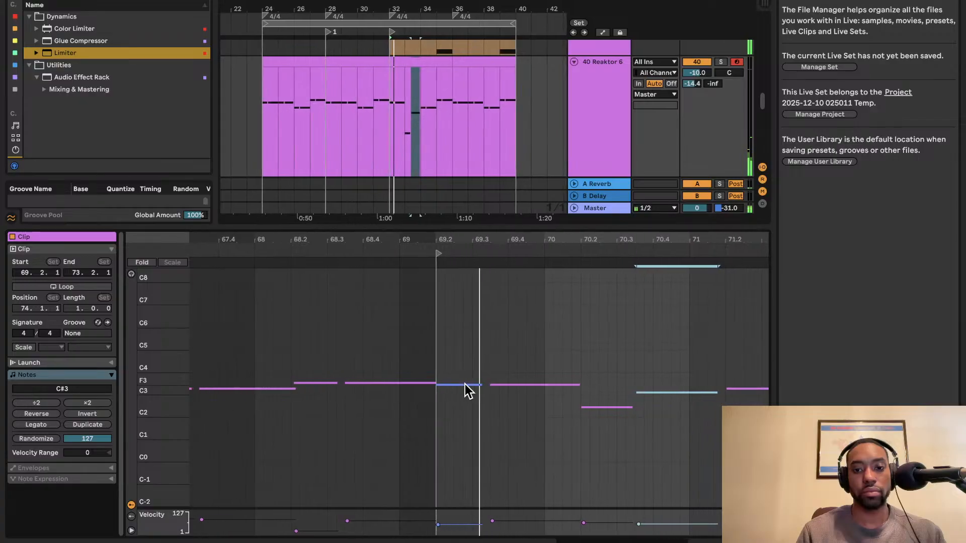
key("Down")
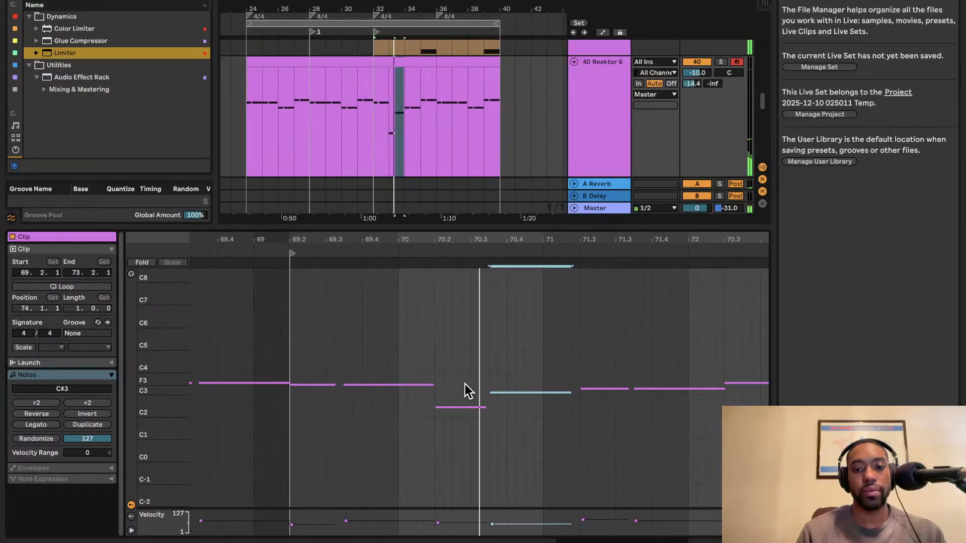
key("Down")
key("Down")
key("Down")
key("Down")
key("Down")
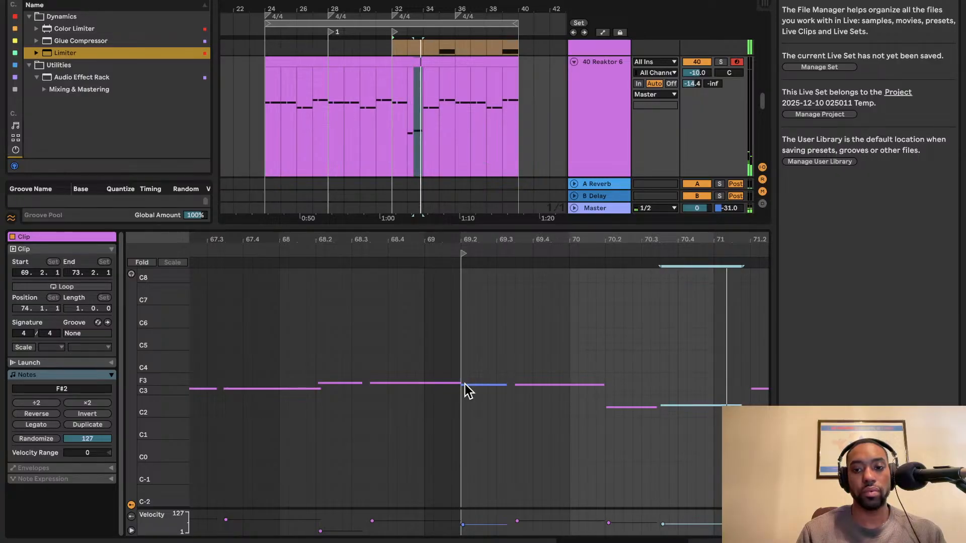
key("space")
key("Down")
key("Down")
key("shift+Down")
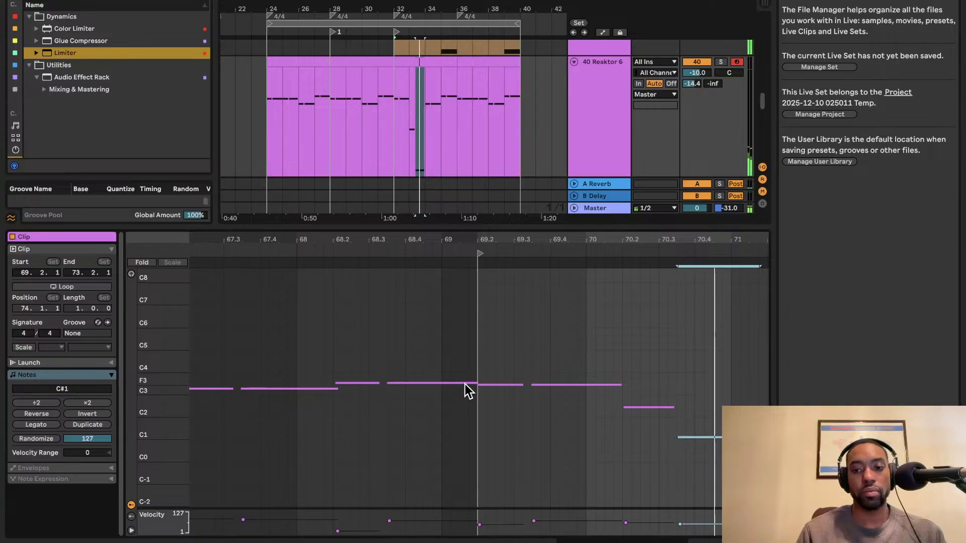
key("Up")
key("Up")
key("Up")
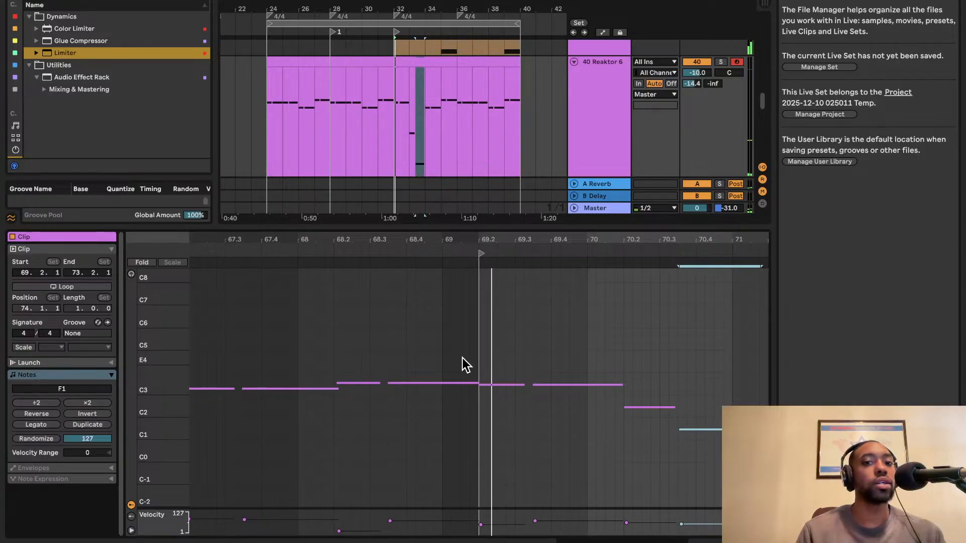
- Deactivate the F1 note in the track 40 clip while the loop plays
scroll(458, 352, "right", 4)
key("space")
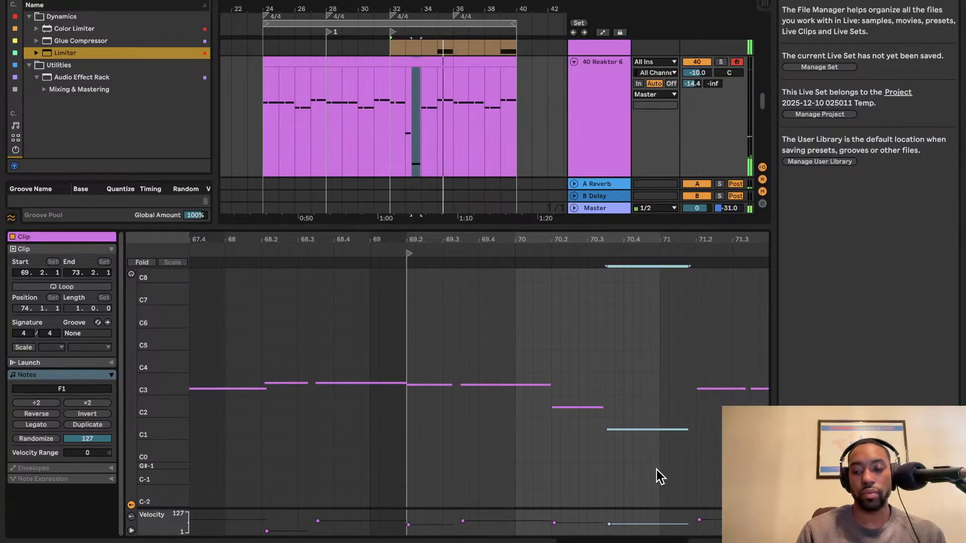
key("0")
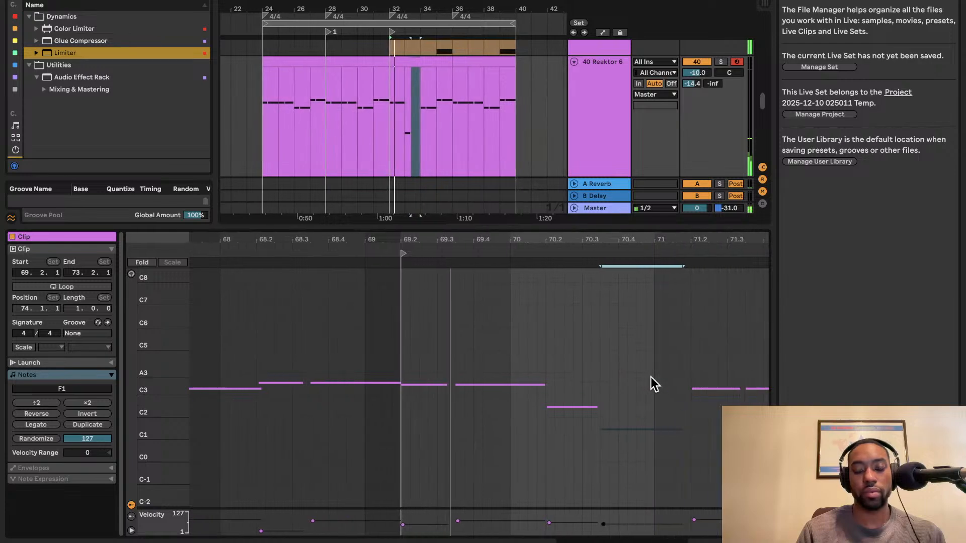
left_click(417, 389)
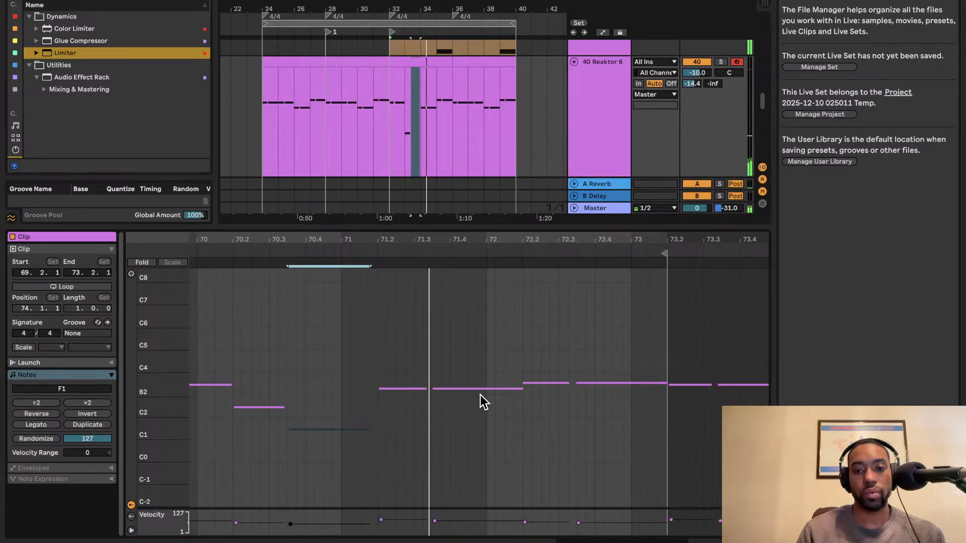
- Lower the long note starting at 72.3 in the track 40 clip to C#3
left_click(525, 383)
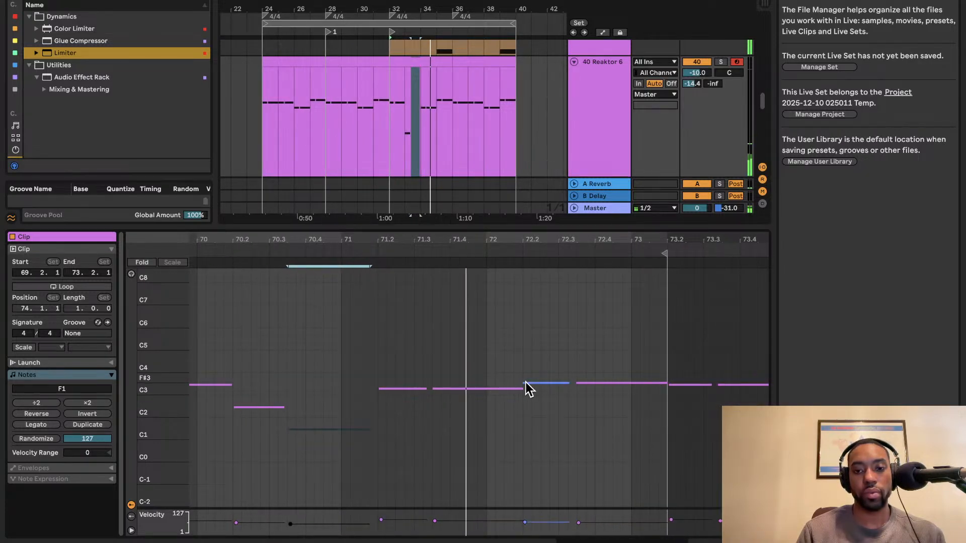
left_click(596, 389)
left_click(595, 383)
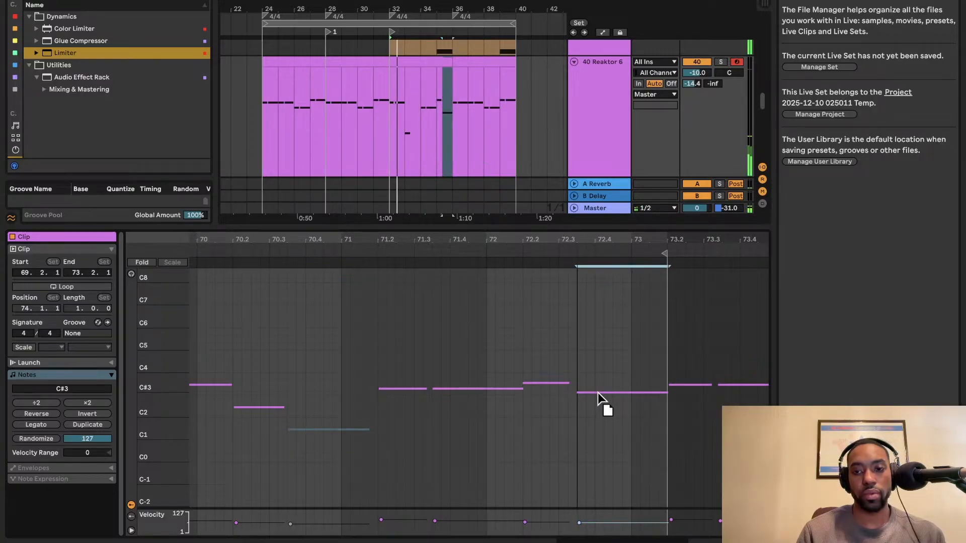
left_click(598, 393)
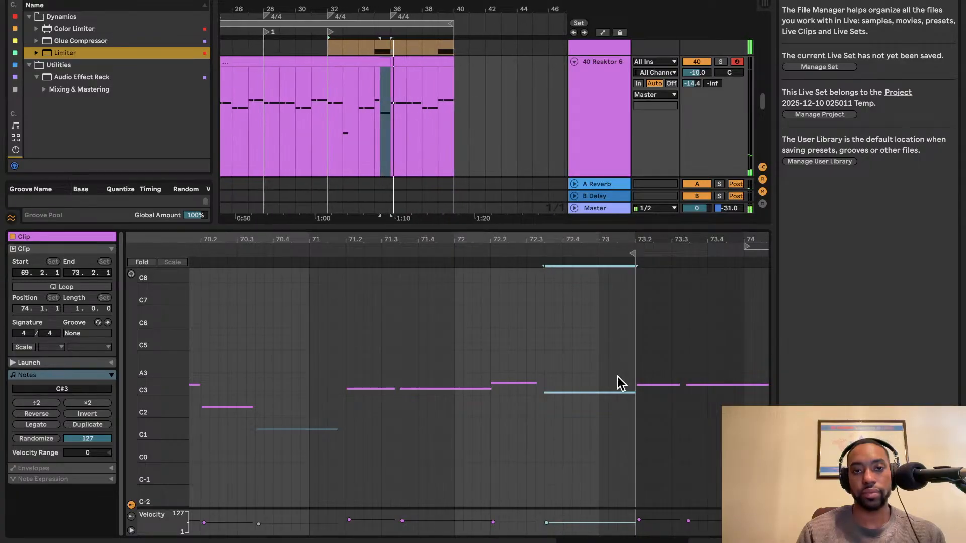
- Select the track 40 clip starting at bar 36 and shrink the note editor to make room for the arrangement tracks
left_click(398, 61)
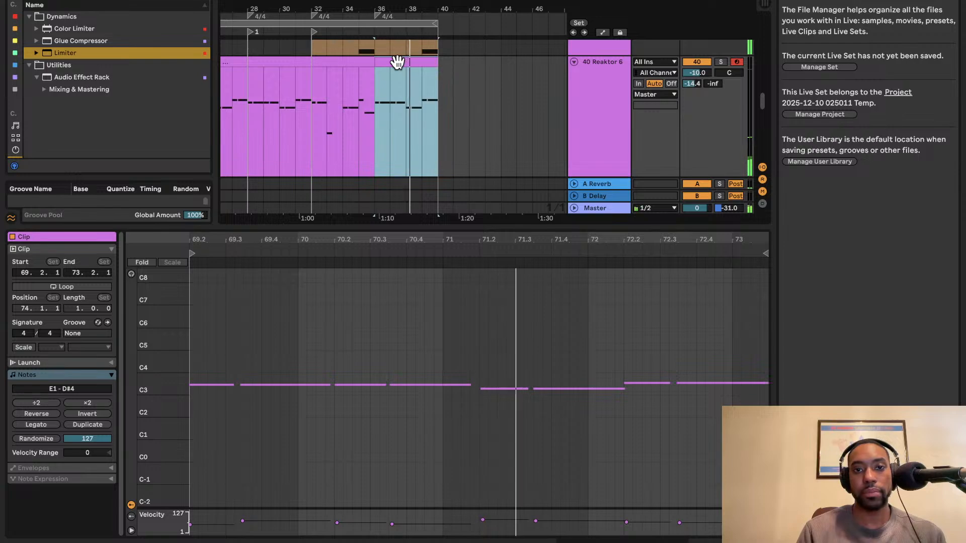
left_click_drag(463, 224, 551, 481)
scroll(538, 345, "up", 5)
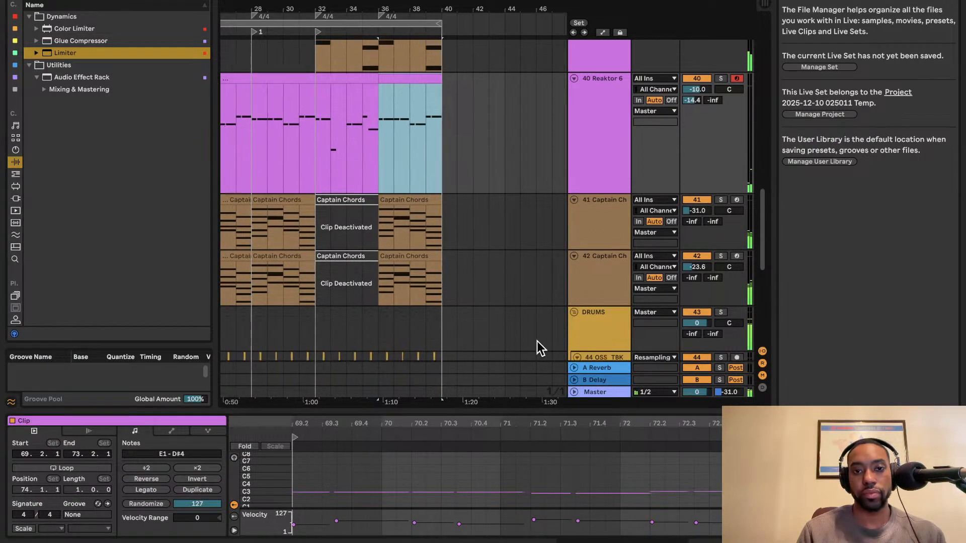
scroll(537, 341, "up", 2)
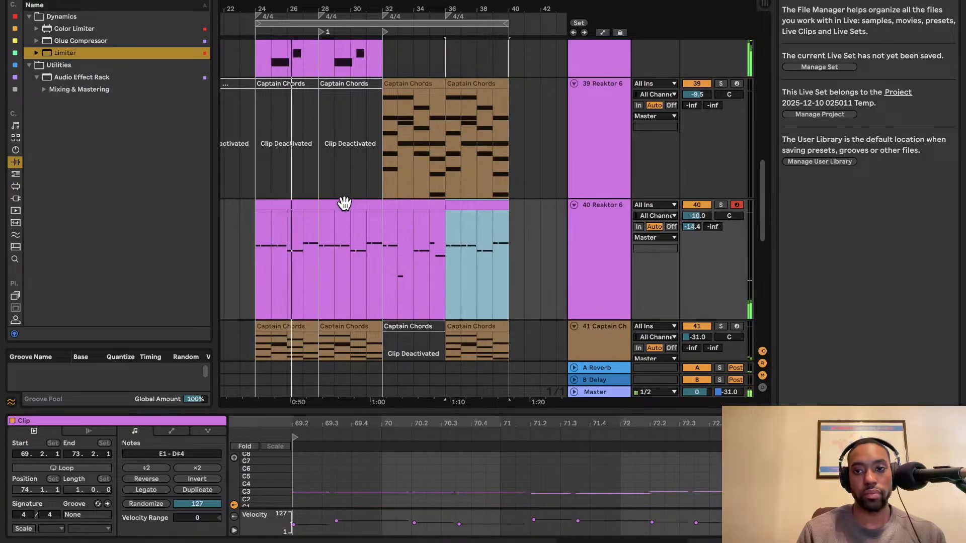
scroll(345, 203, "down", 2)
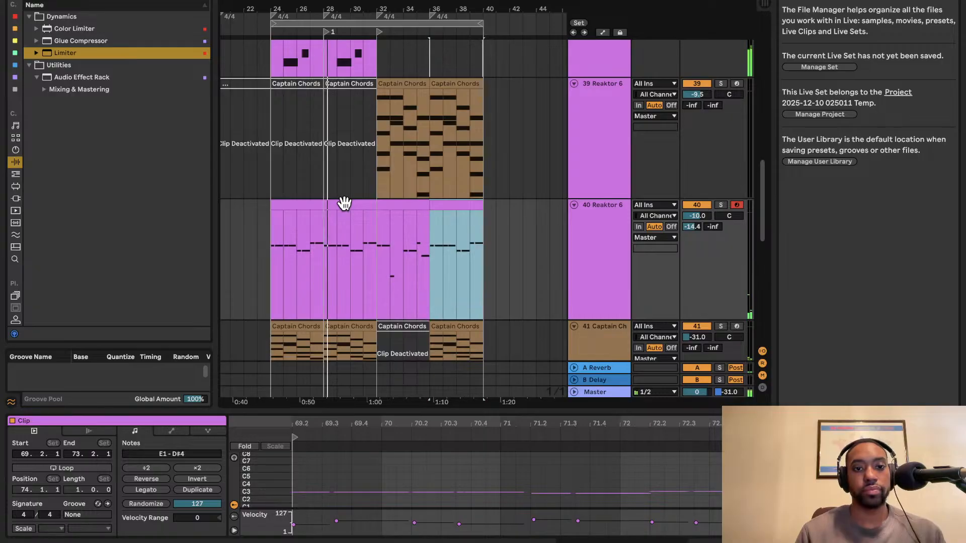
- Open the Reaktor 6 instrument window from the track 40 clip at bar 28 and locate its Rounds Reverb module
left_click(343, 206)
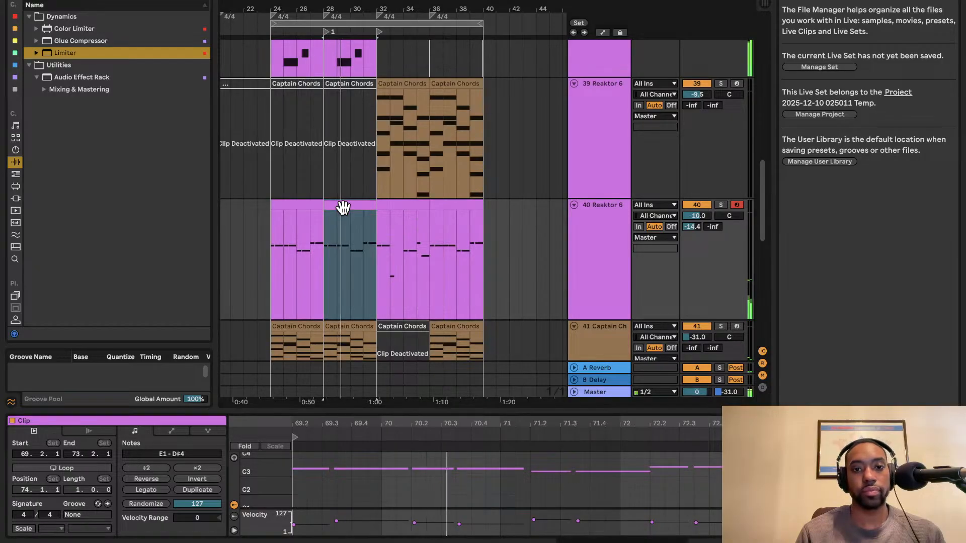
key("shift+Tab")
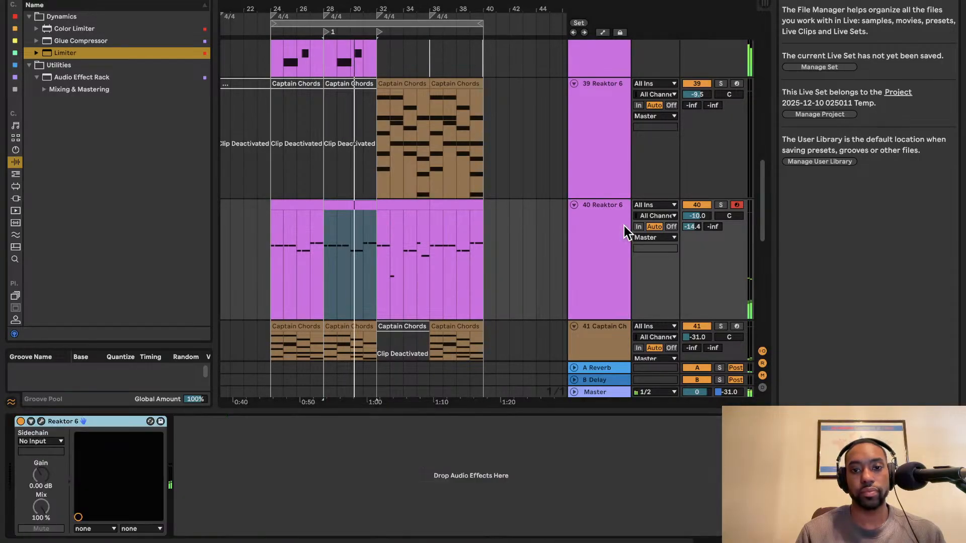
left_click(41, 421)
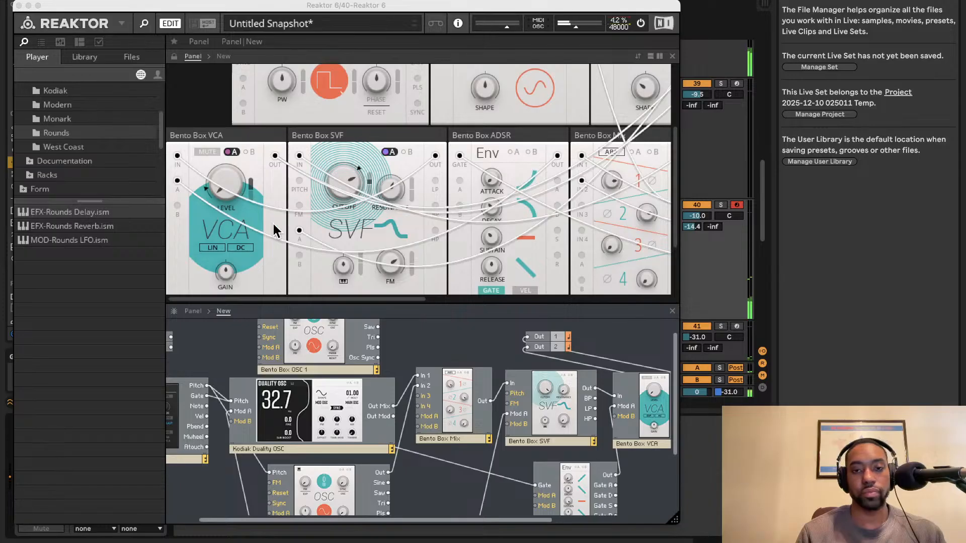
scroll(274, 231, "down", 3)
scroll(273, 230, "up", 4)
scroll(273, 231, "right", 5)
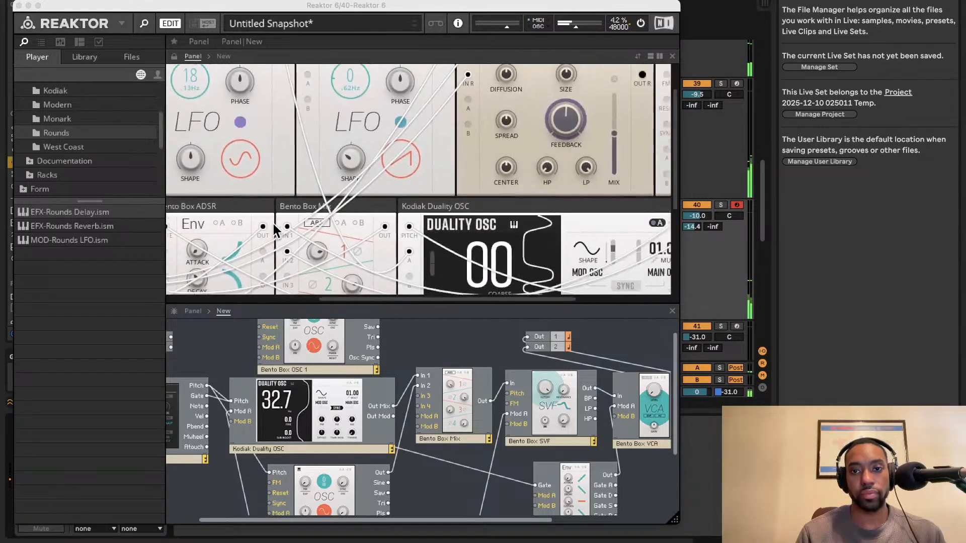
scroll(273, 230, "up", 2)
scroll(274, 231, "right", 2)
- Raise the Rounds Reverb mix and adjust its size and center settings, closing the Reaktor 6 window when done
left_click(582, 170)
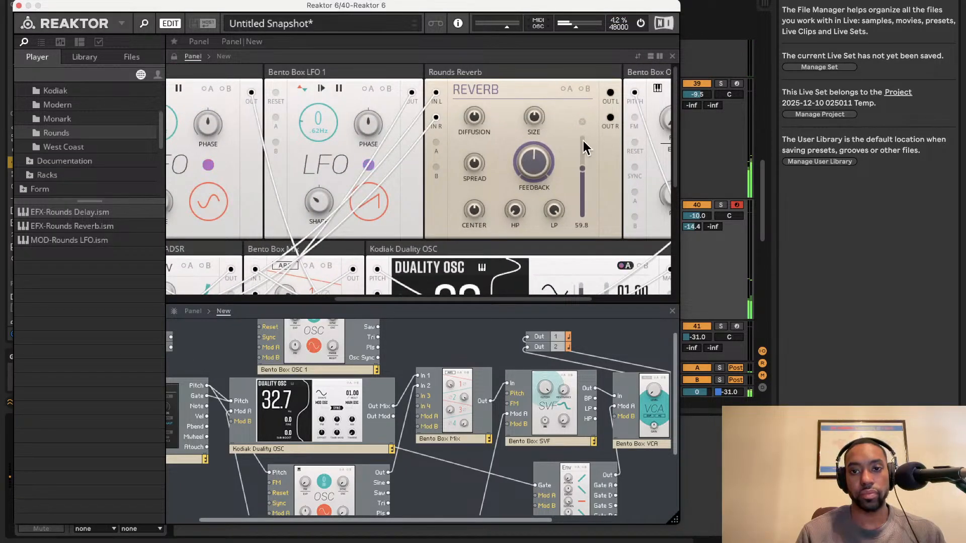
left_click_drag(533, 115, 533, 54)
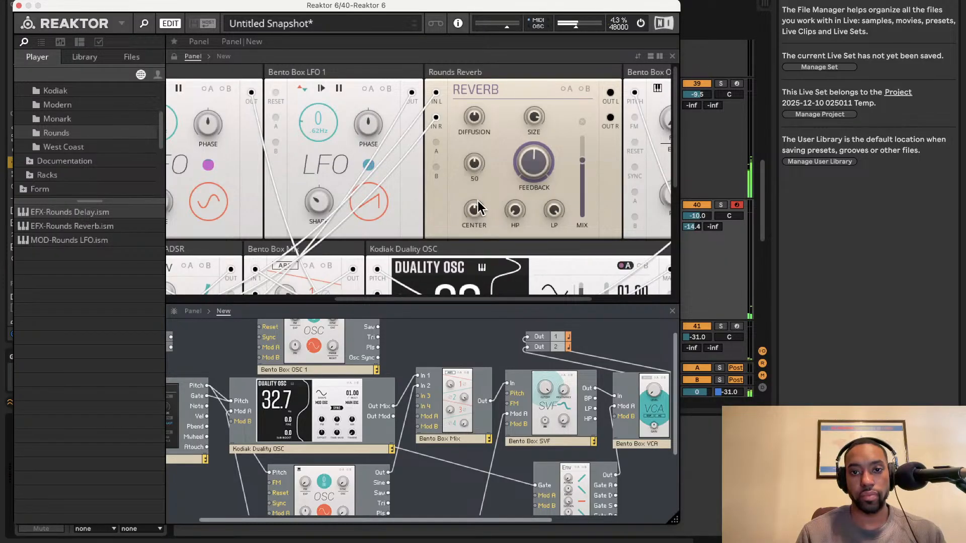
left_click_drag(490, 264, 475, 208)
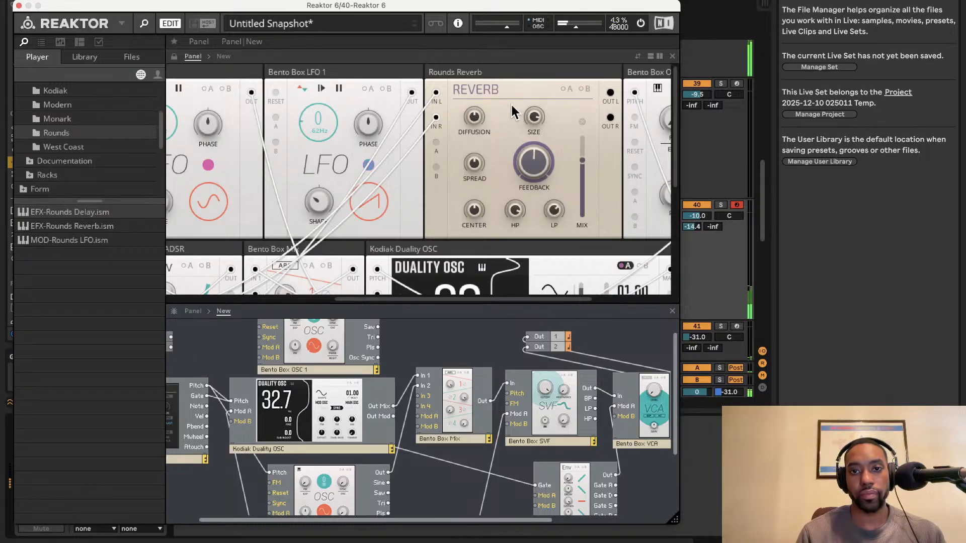
scroll(511, 105, "right", 6)
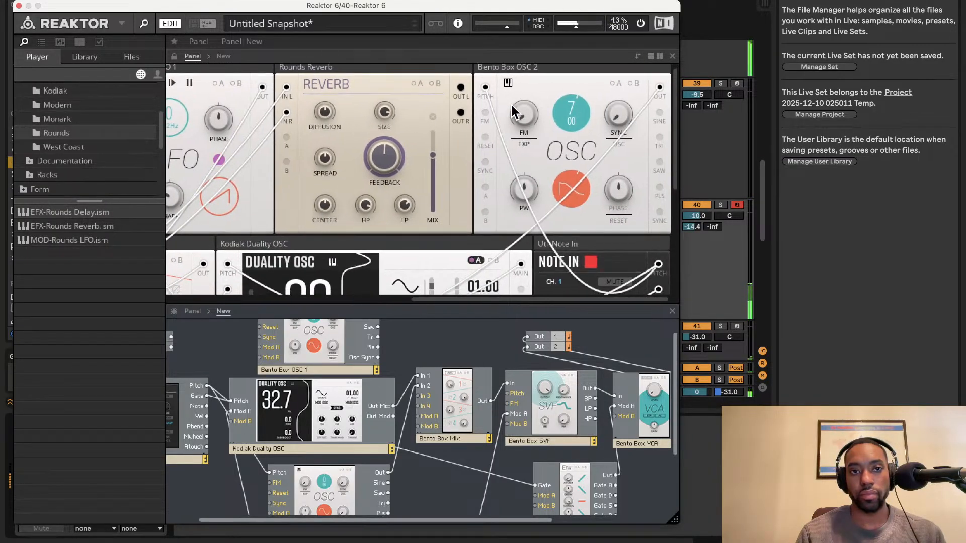
left_click(18, 6)
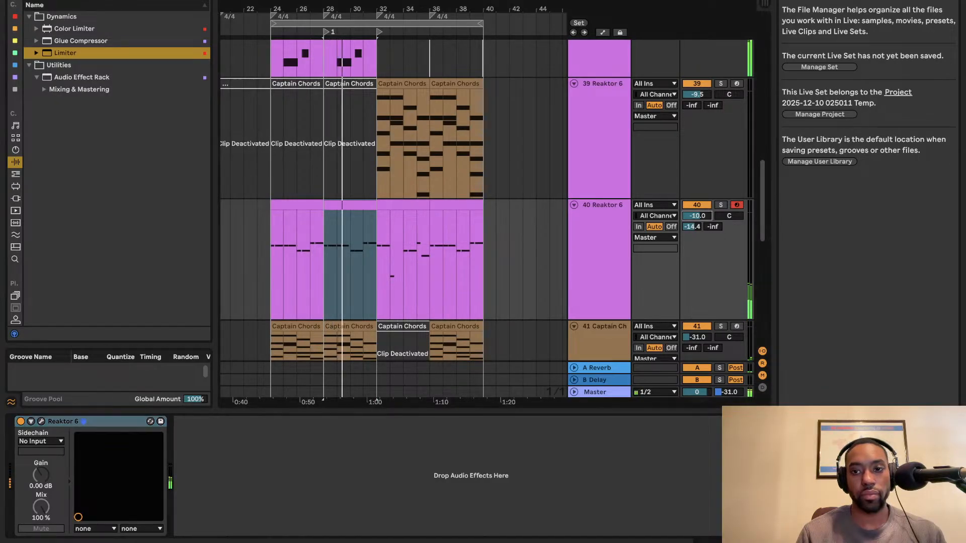
- Set the track 40 volume to -14.7 dB and reset its peak level indicator
left_click_drag(701, 216, 701, 231)
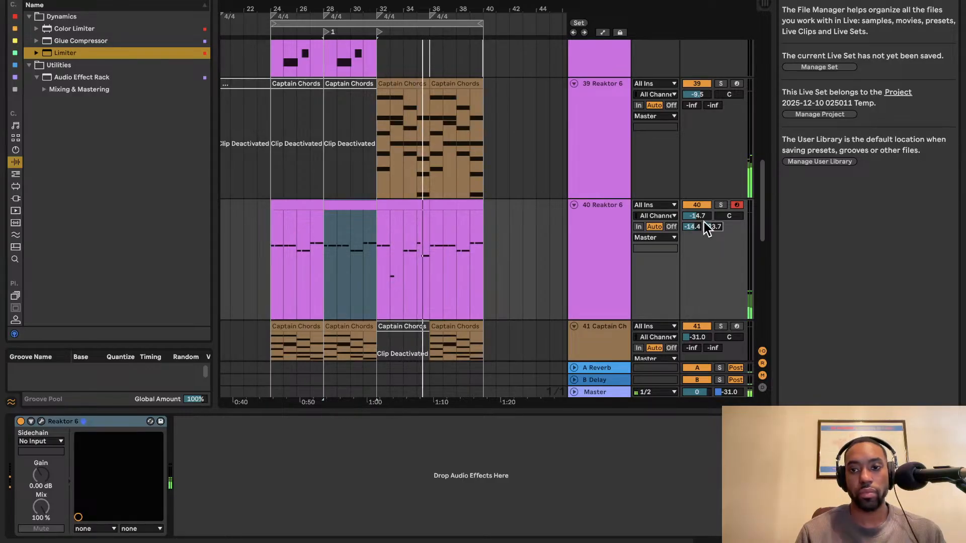
double_click(709, 227)
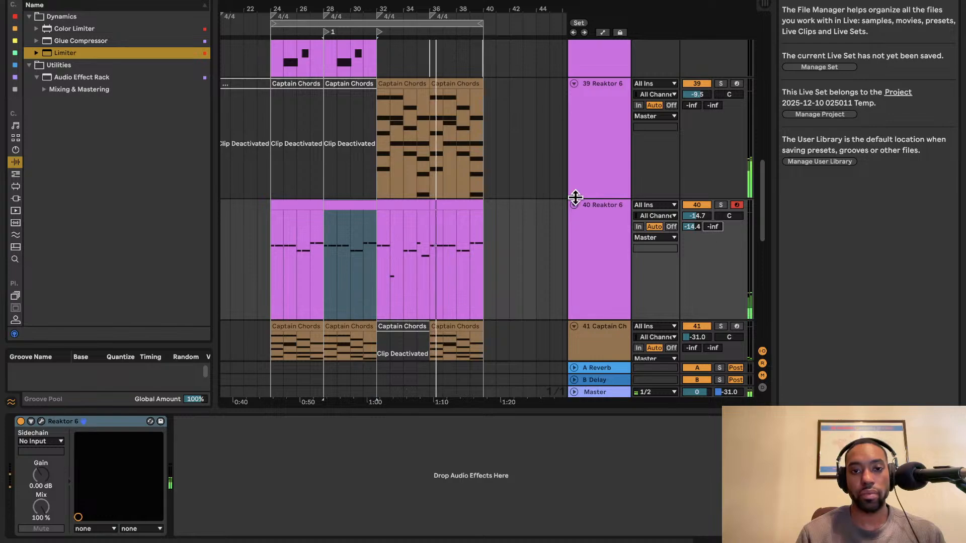
- Deactivate the track 40 Reaktor 6 clip spanning bars 32 to 36 and restart playback
scroll(453, 161, "up", 3)
scroll(453, 161, "left", 1)
scroll(424, 120, "up", 2)
scroll(424, 121, "left", 1)
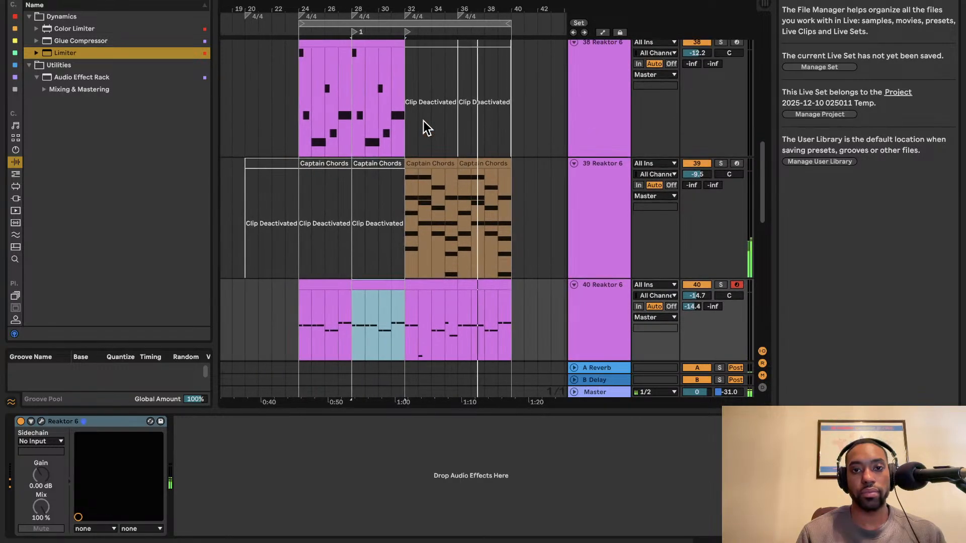
left_click(424, 284)
key("0")
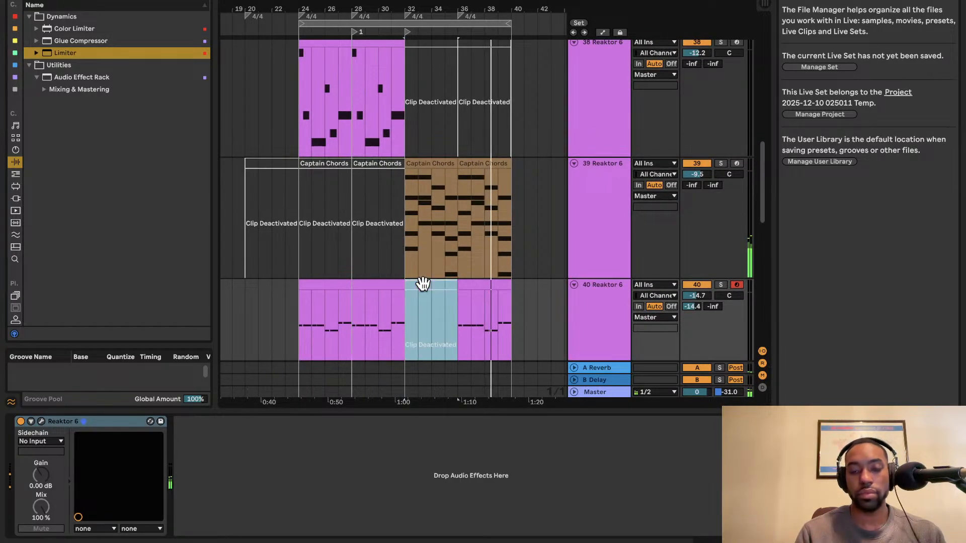
key("space")
key("space")
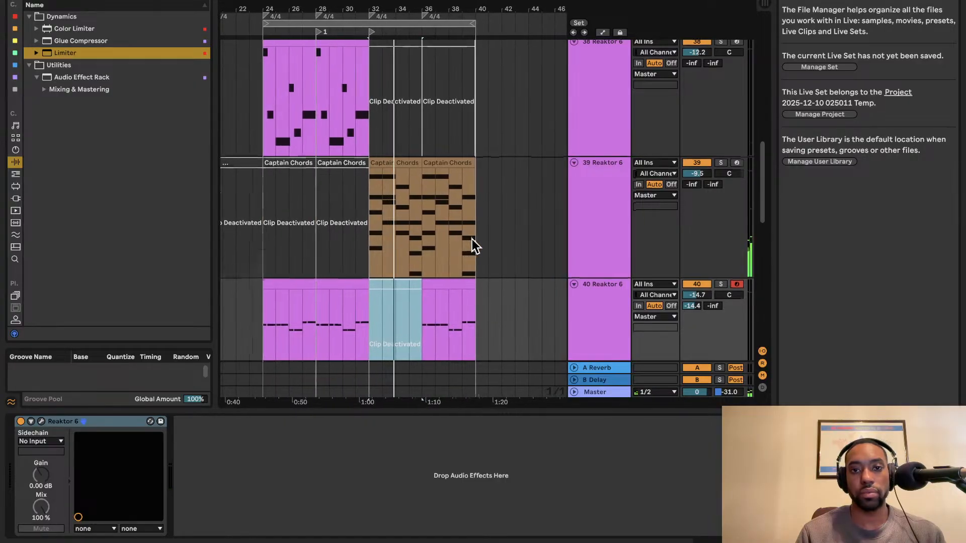
- Reactivate the Captain Chords clip starting at bar 32 on track 42
scroll(472, 240, "down", 5)
left_click(408, 178)
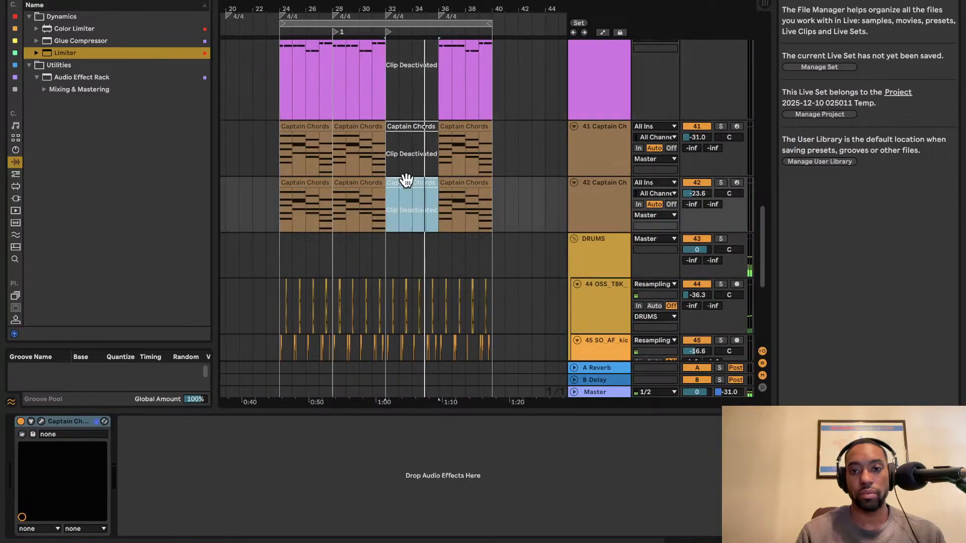
key("0")
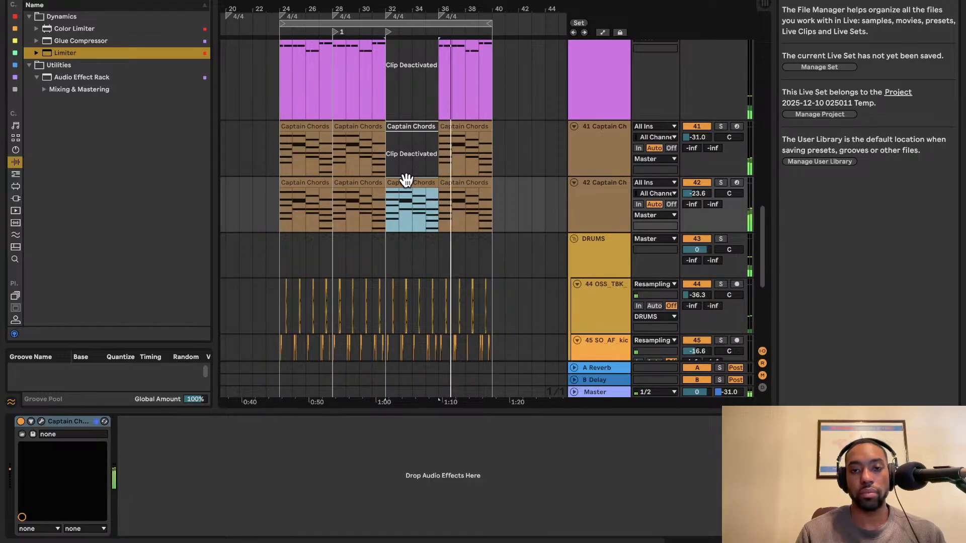
- Review the Reaktor 6, Captain Chords and drum tracks from bar 24 to 40 during playback, selecting the bar 28 clip and track 47
scroll(408, 186, "up", 3)
scroll(408, 186, "left", 2)
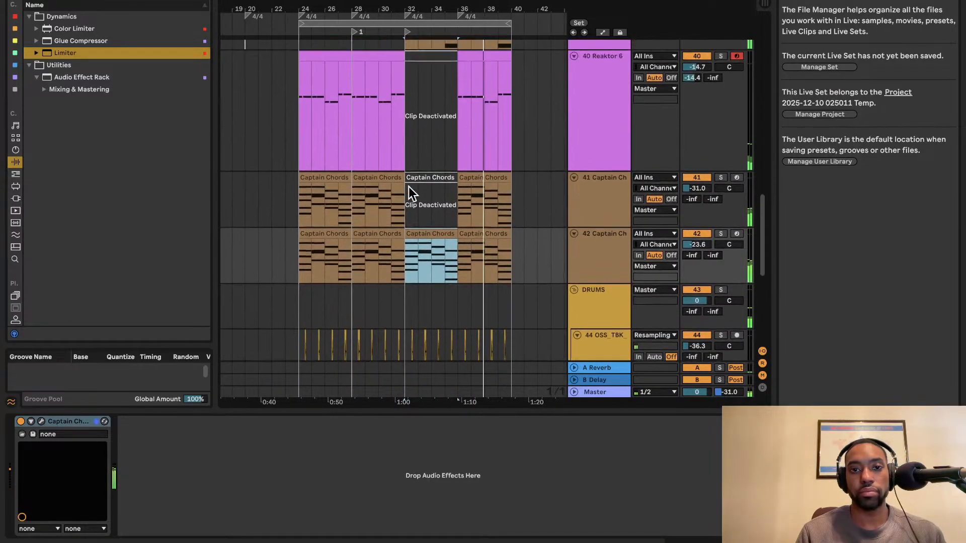
scroll(409, 186, "up", 5)
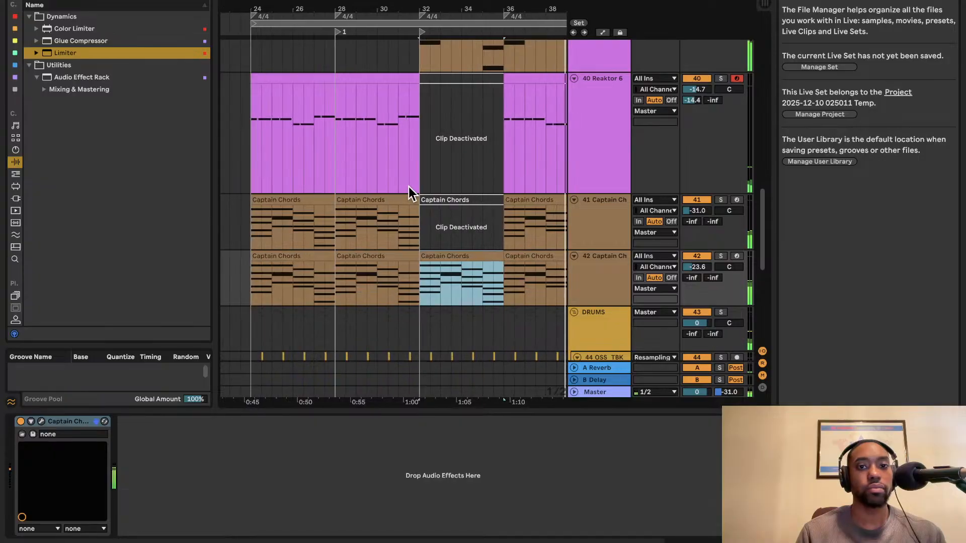
scroll(408, 186, "right", 3)
scroll(408, 186, "up", 2)
scroll(408, 186, "left", 3)
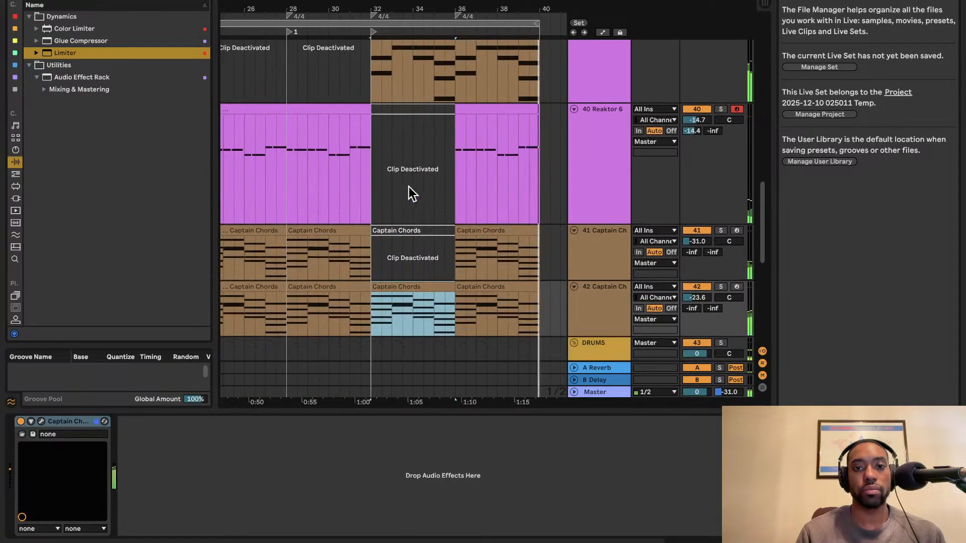
scroll(408, 187, "left", 2)
scroll(408, 187, "up", 2)
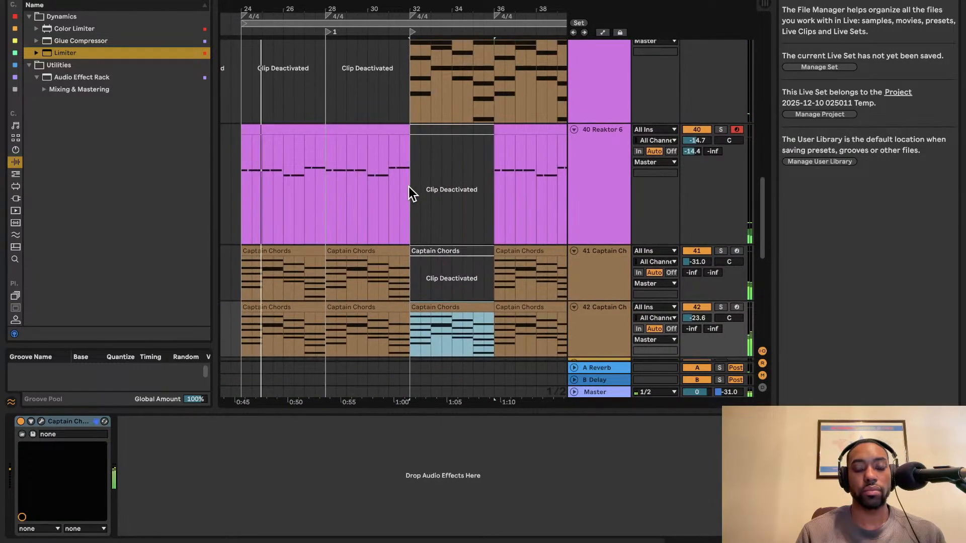
scroll(409, 186, "up", 2)
scroll(409, 186, "left", 1)
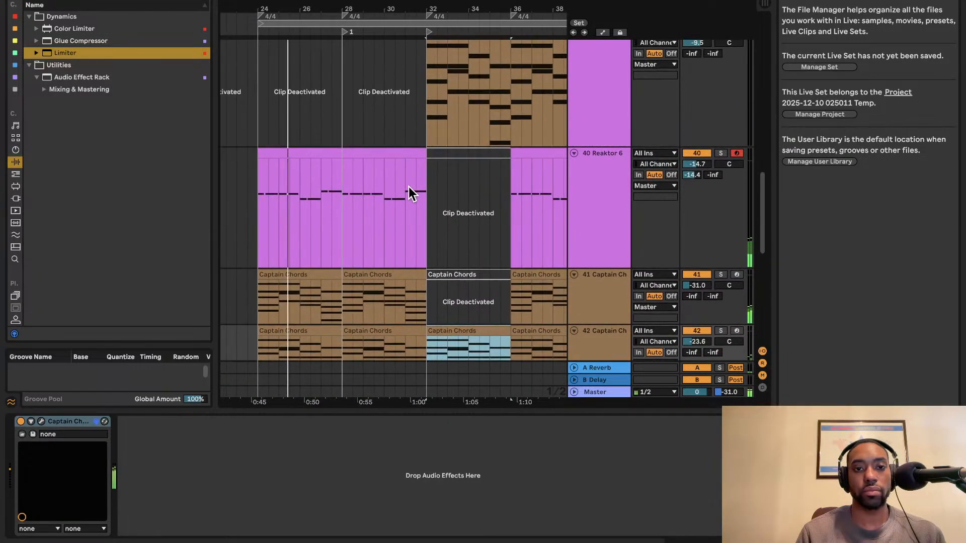
left_click(398, 156)
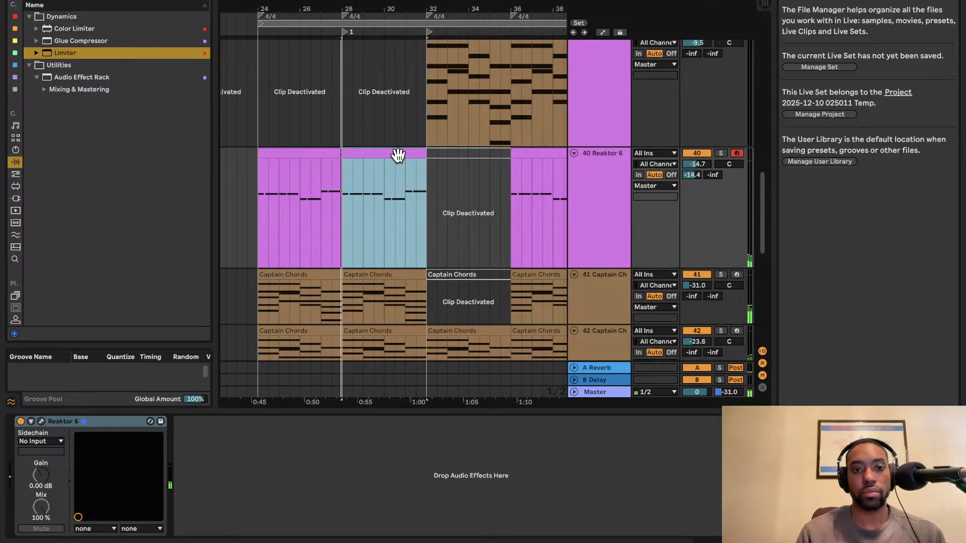
scroll(399, 155, "up", 6)
scroll(399, 156, "left", 2)
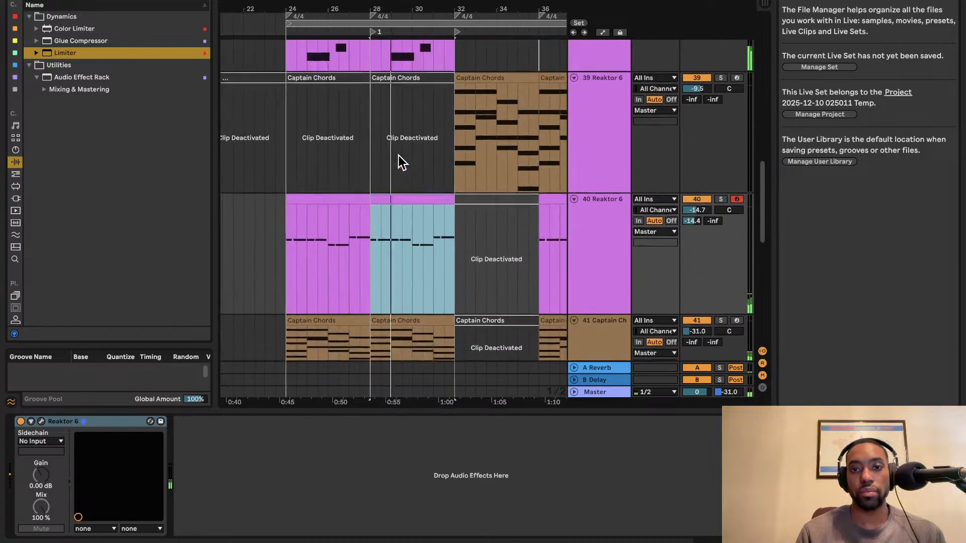
scroll(387, 139, "down", 15)
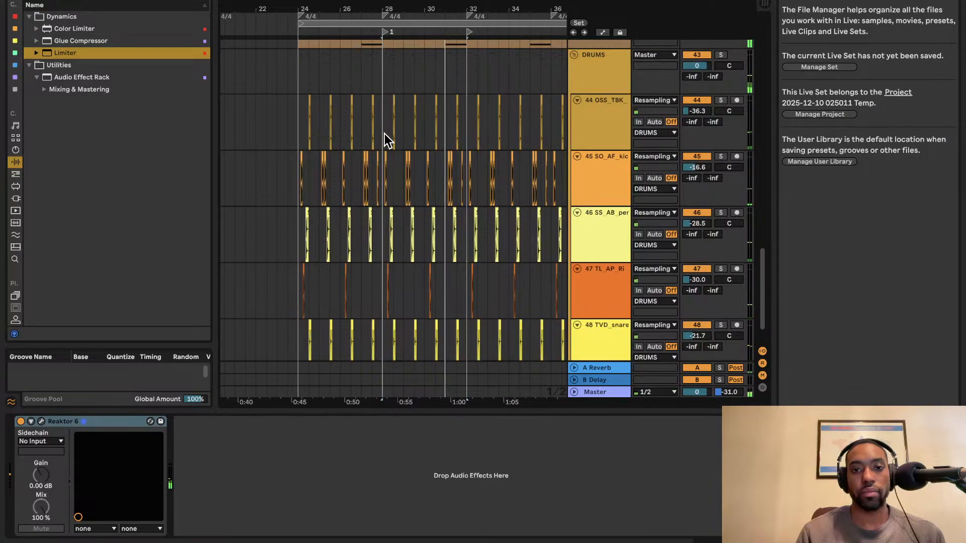
left_click(579, 285)
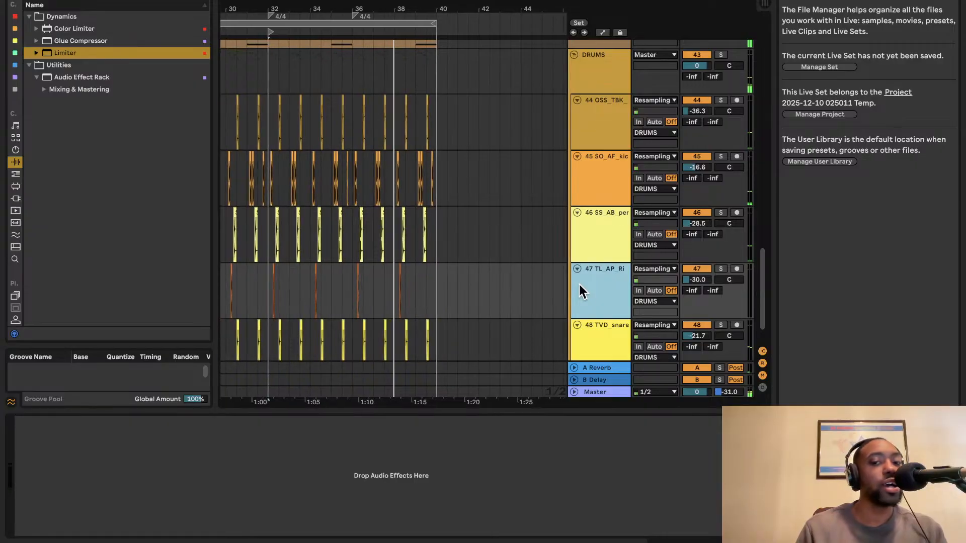
- Show the Master track's device chain, examine the Reaktor 6, Captain Chords and drum tracks, and play the arrangement from bar 28
left_click(595, 394)
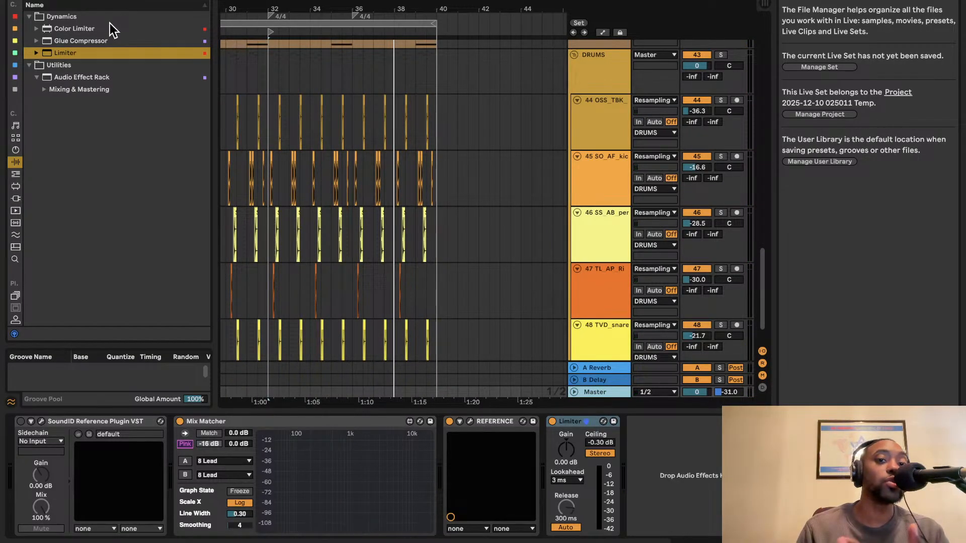
scroll(497, 160, "up", 5)
scroll(497, 160, "left", 2)
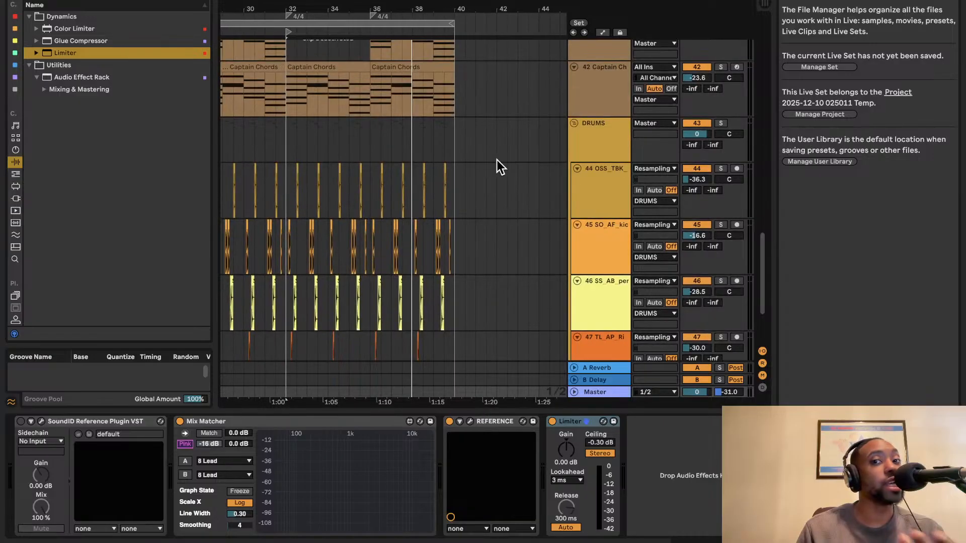
scroll(496, 160, "up", 8)
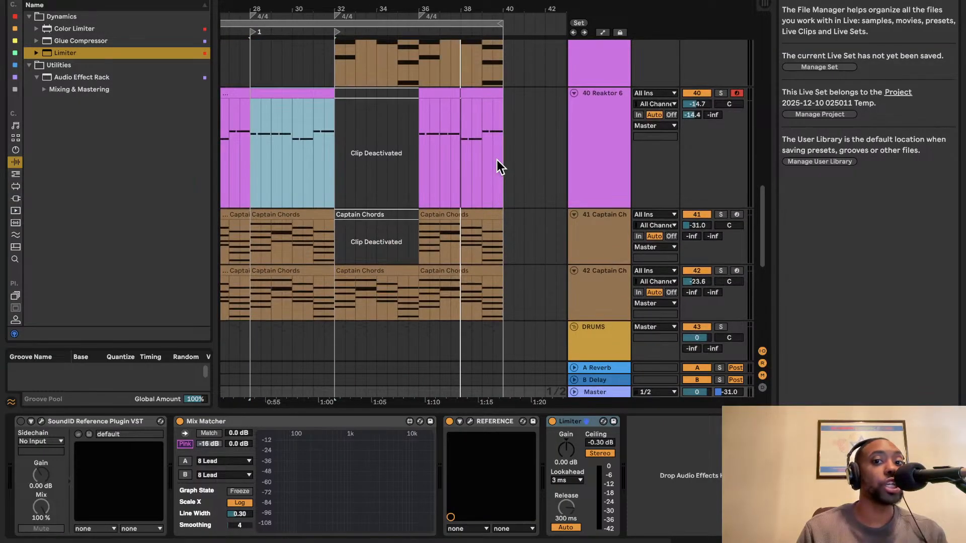
scroll(497, 160, "left", 3)
scroll(497, 160, "right", 5)
scroll(497, 160, "up", 3)
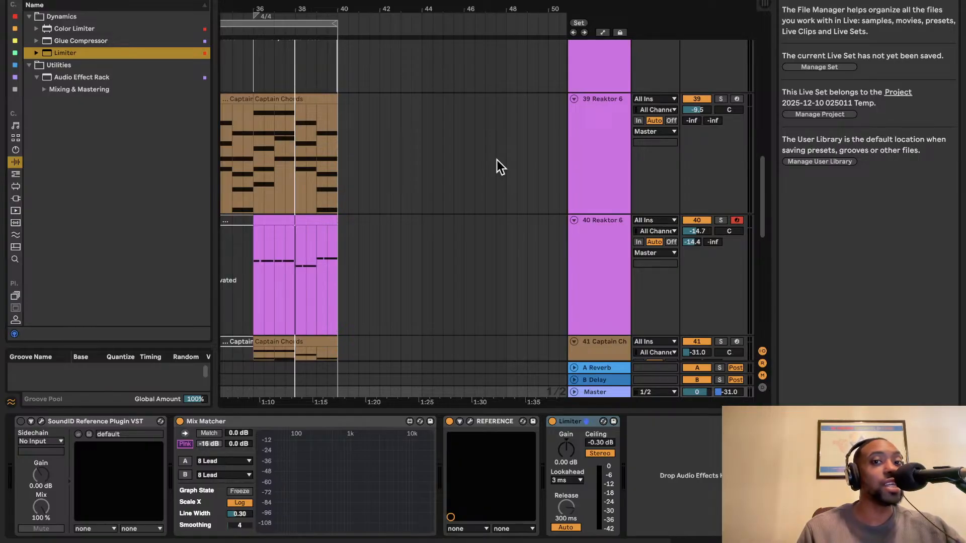
key("space")
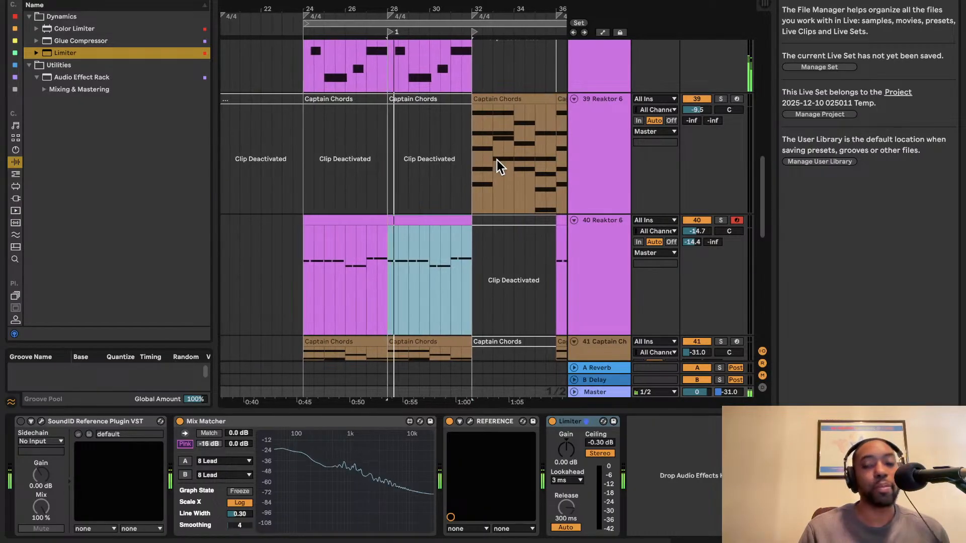
scroll(588, 252, "down", 10)
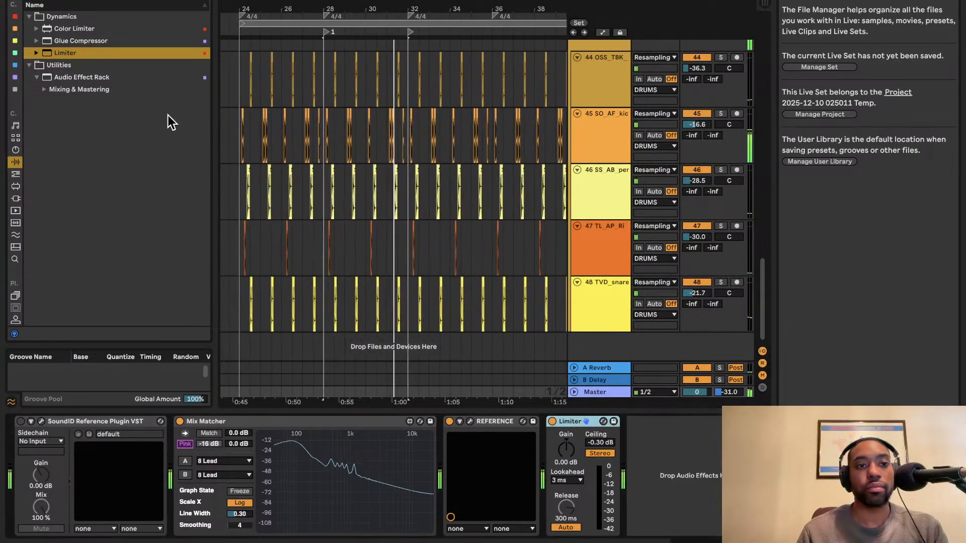
- Search the device browser for "span" while the Master track's device chain is open
left_click(121, 2)
type("span")
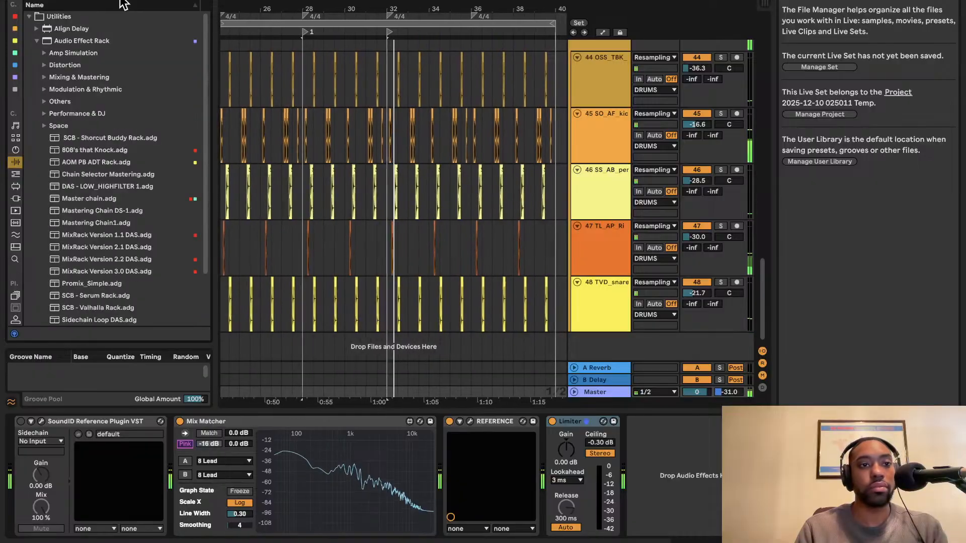